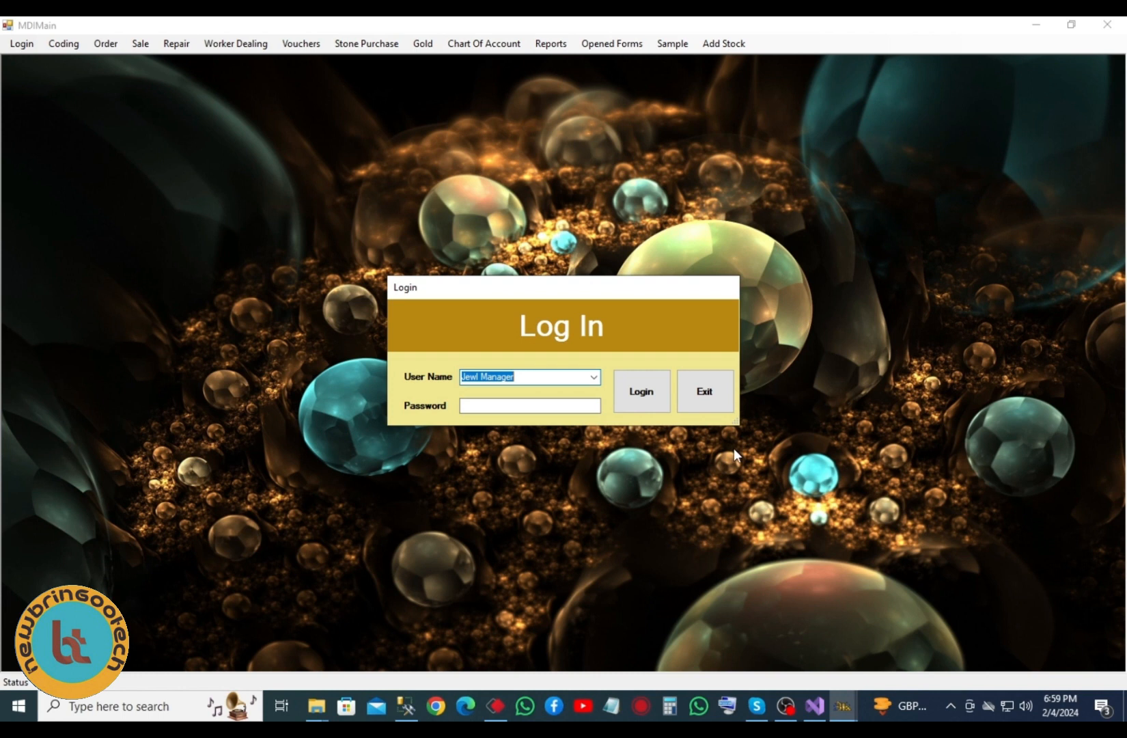
# - Log in with the default user and bring up the Coding menu
pyautogui.click(649, 408)
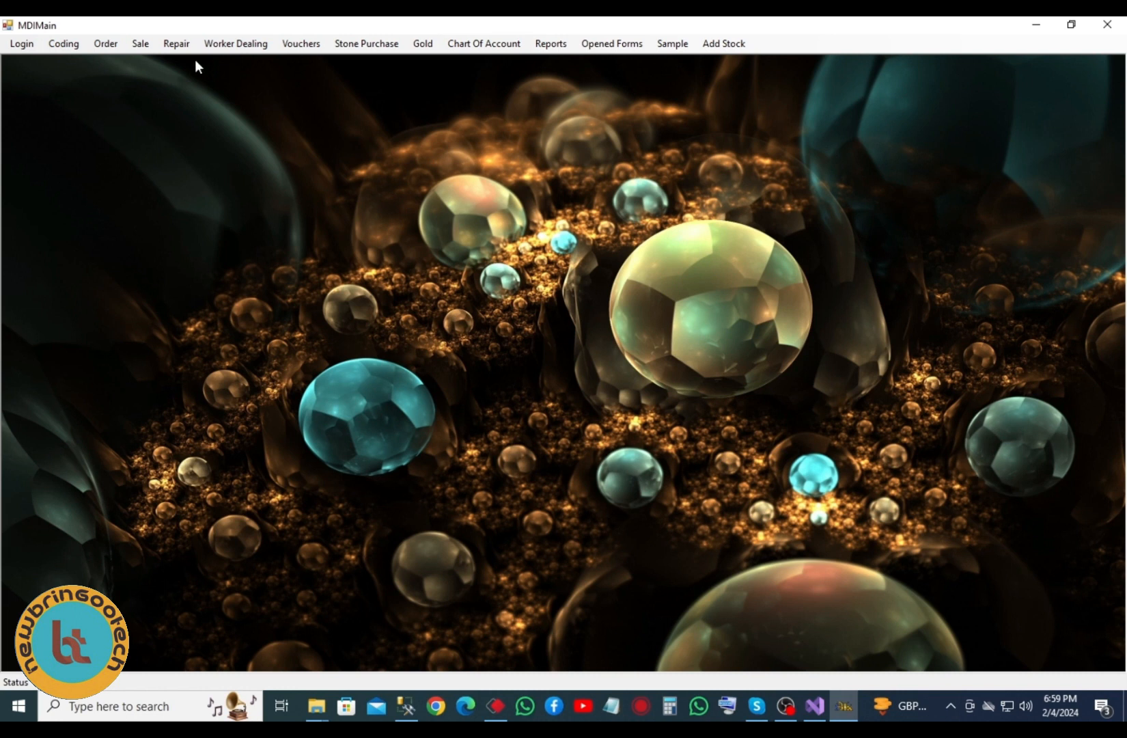
pyautogui.click(66, 45)
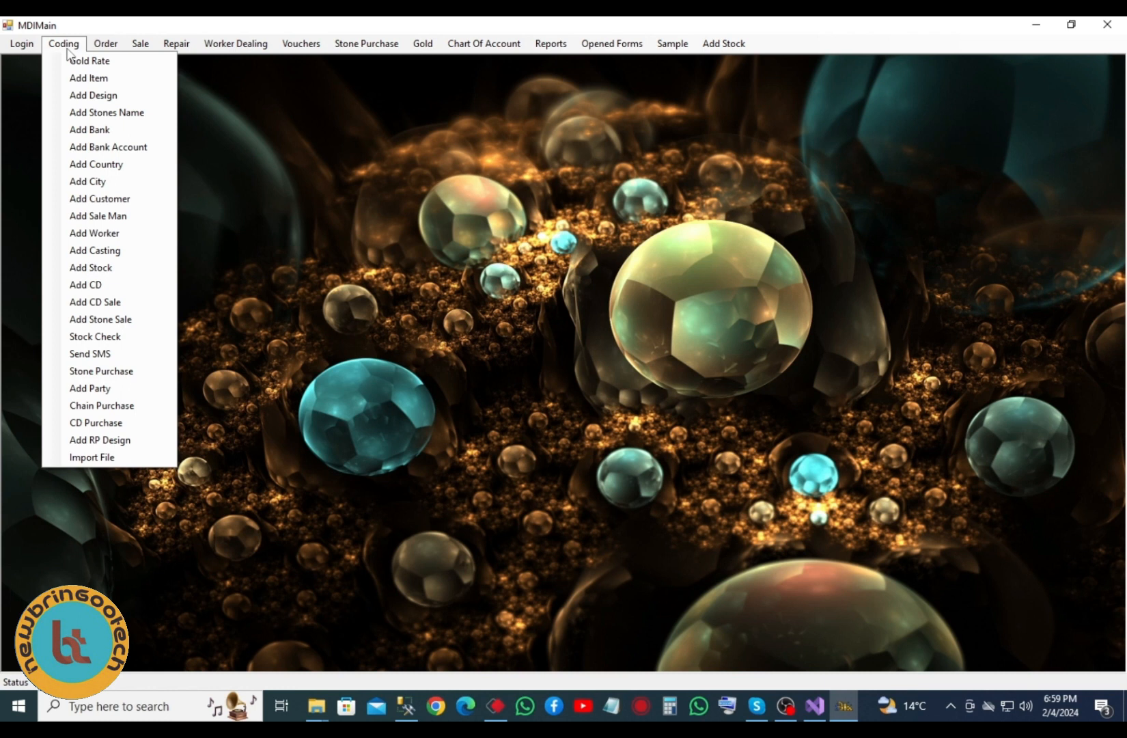
# - Save today's gold rates from a 24 karat tola rate of 220000, overwriting the existing rate
pyautogui.click(100, 65)
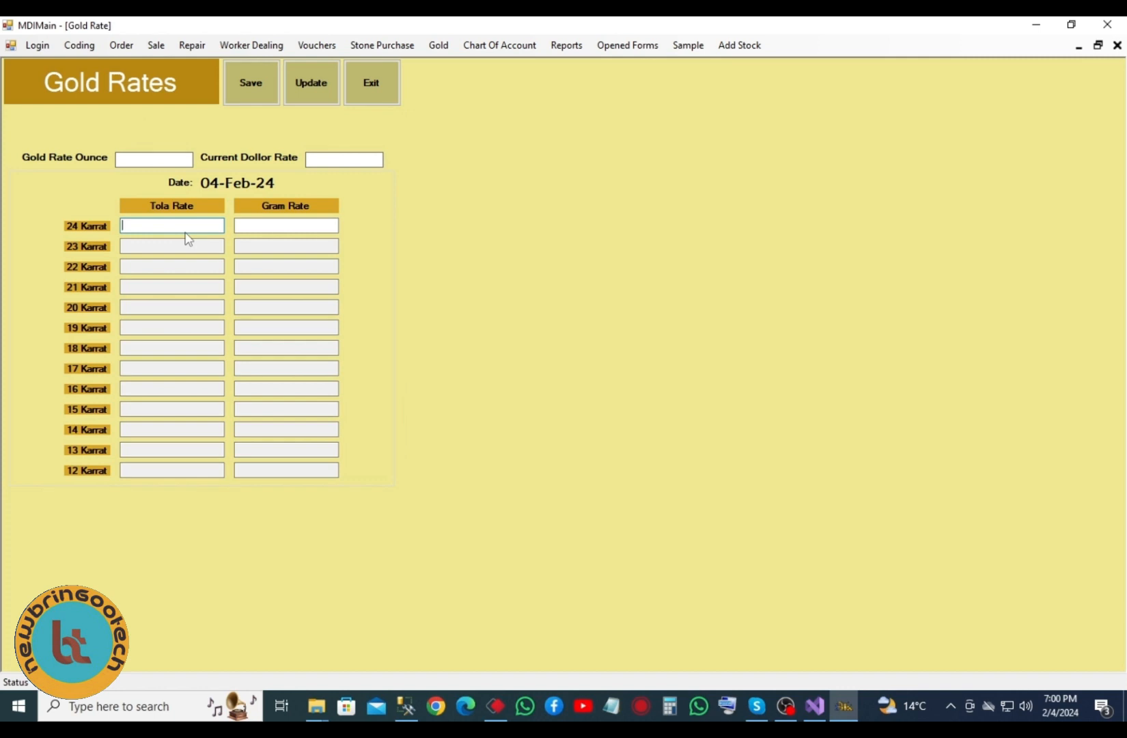
pyautogui.write('22')
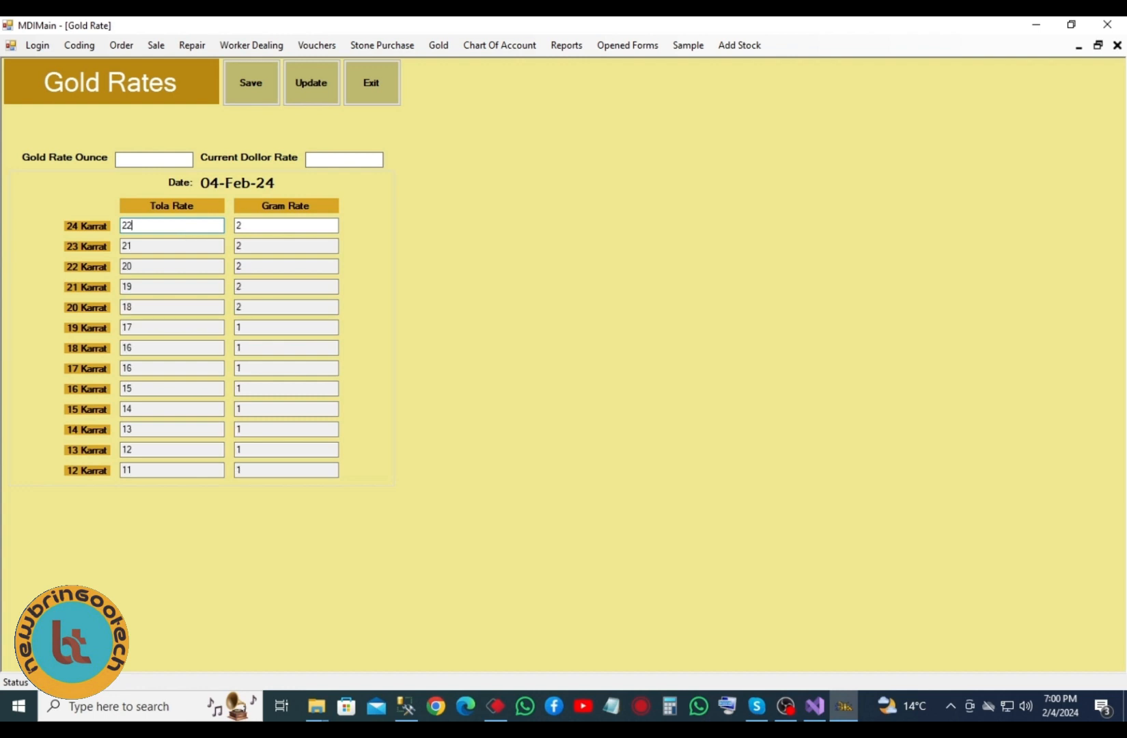
pyautogui.write('0000')
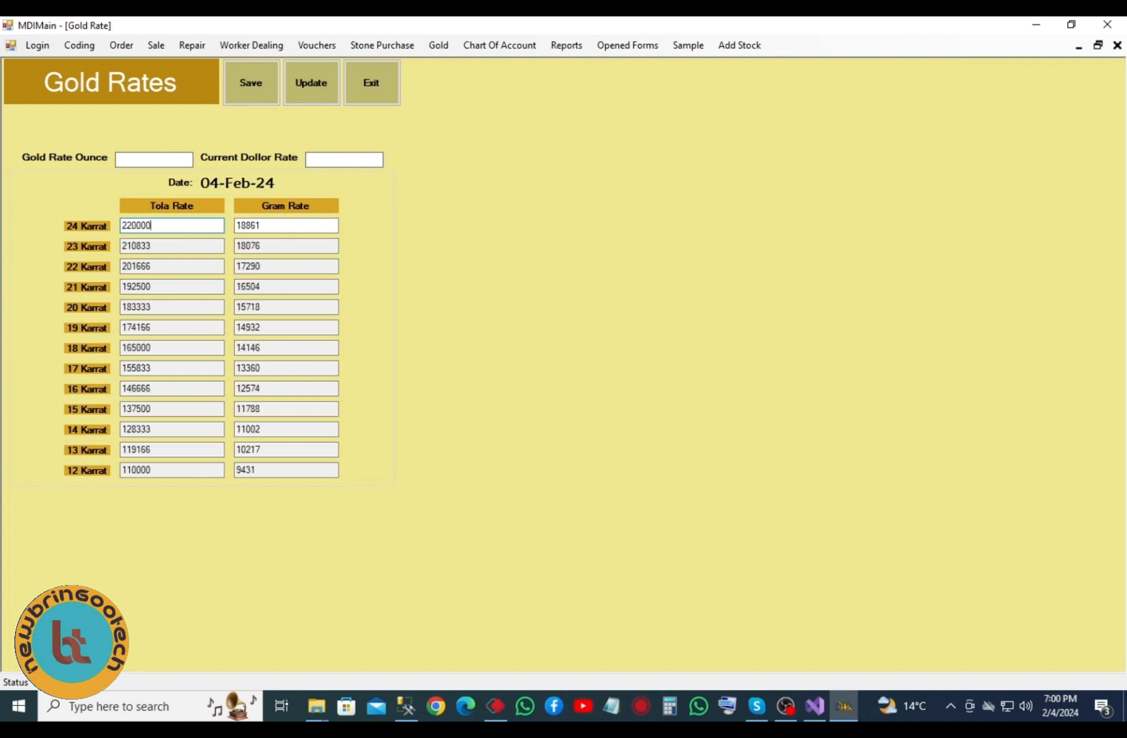
pyautogui.click(250, 80)
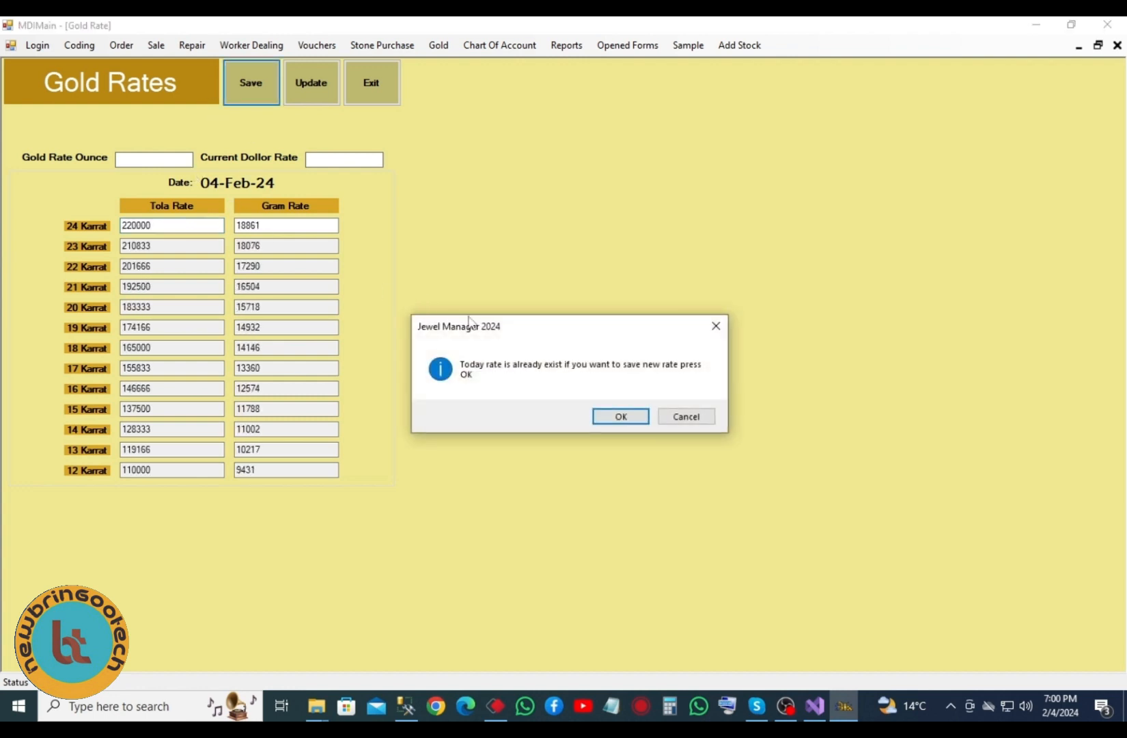
pyautogui.click(611, 416)
pyautogui.press('Return')
# - Close Gold Rates and save a new group item Tikka with abbreviation TK
pyautogui.click(63, 43)
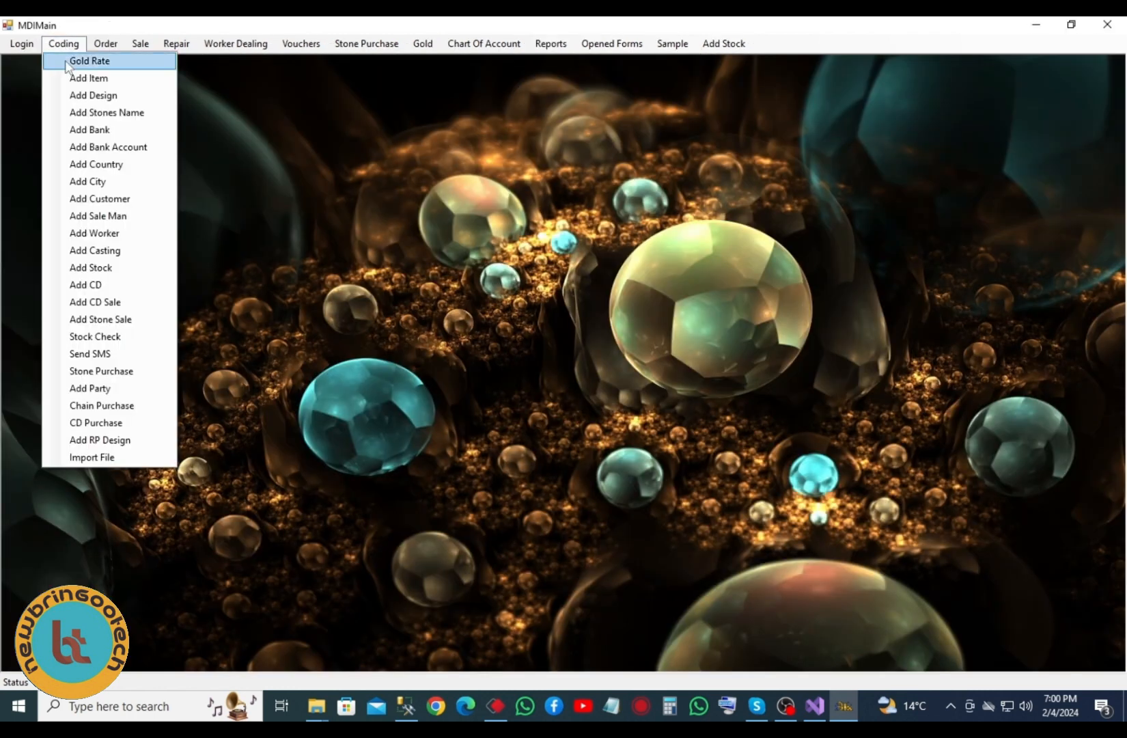
pyautogui.click(119, 78)
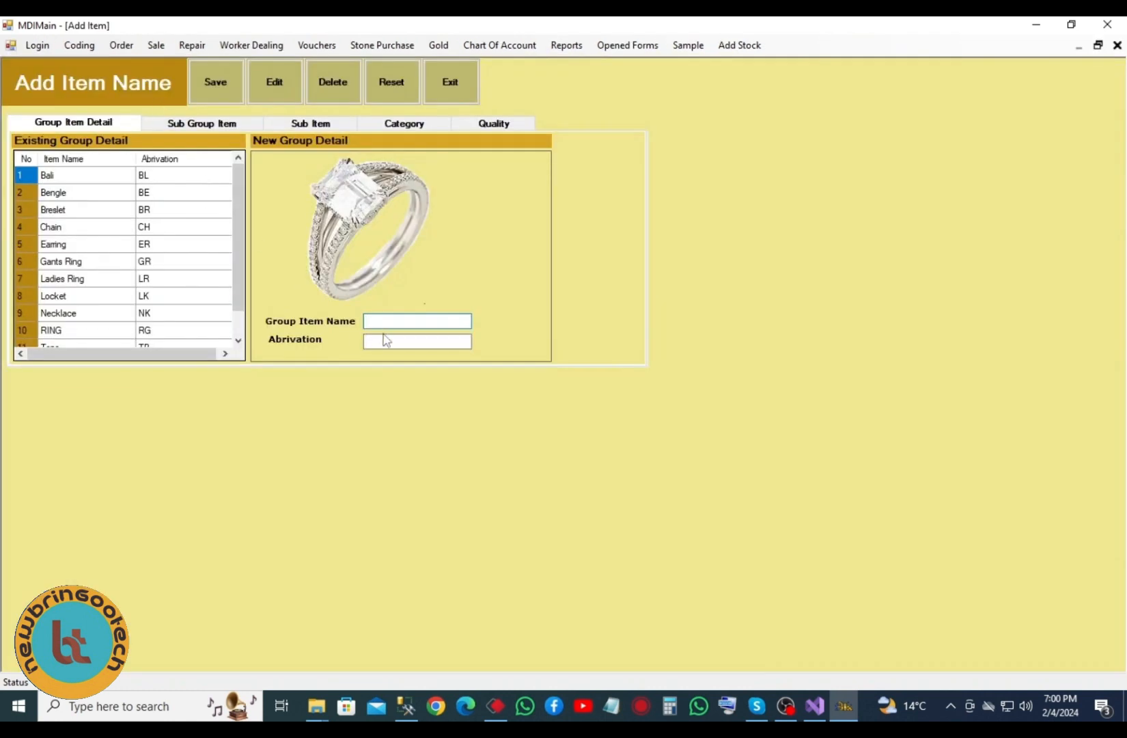
pyautogui.write('Tikka')
pyautogui.click(401, 341)
pyautogui.click(376, 340)
pyautogui.write('TK')
pyautogui.click(229, 90)
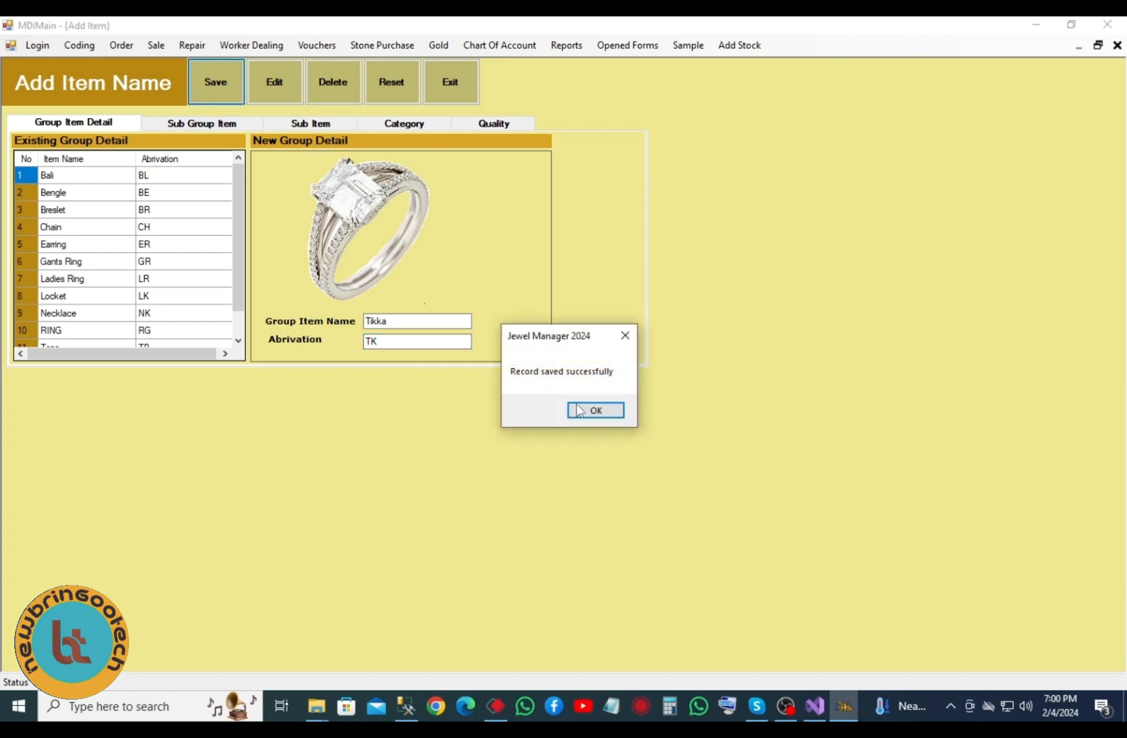
pyautogui.click(597, 410)
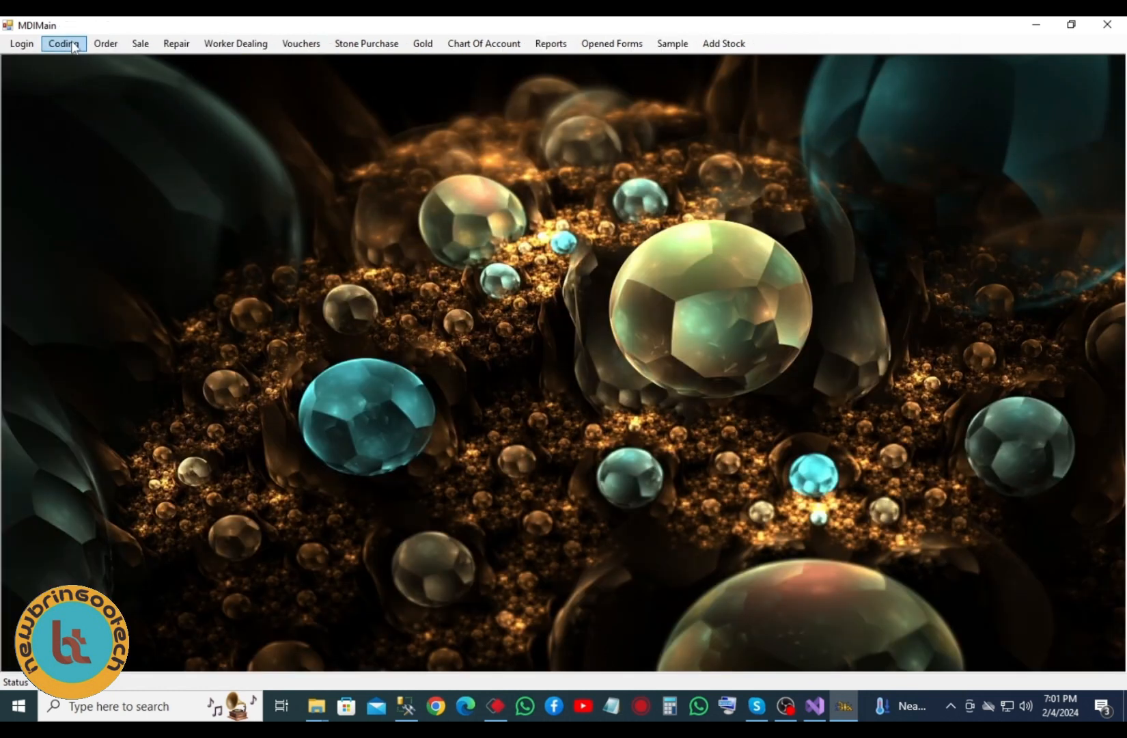
pyautogui.click(64, 43)
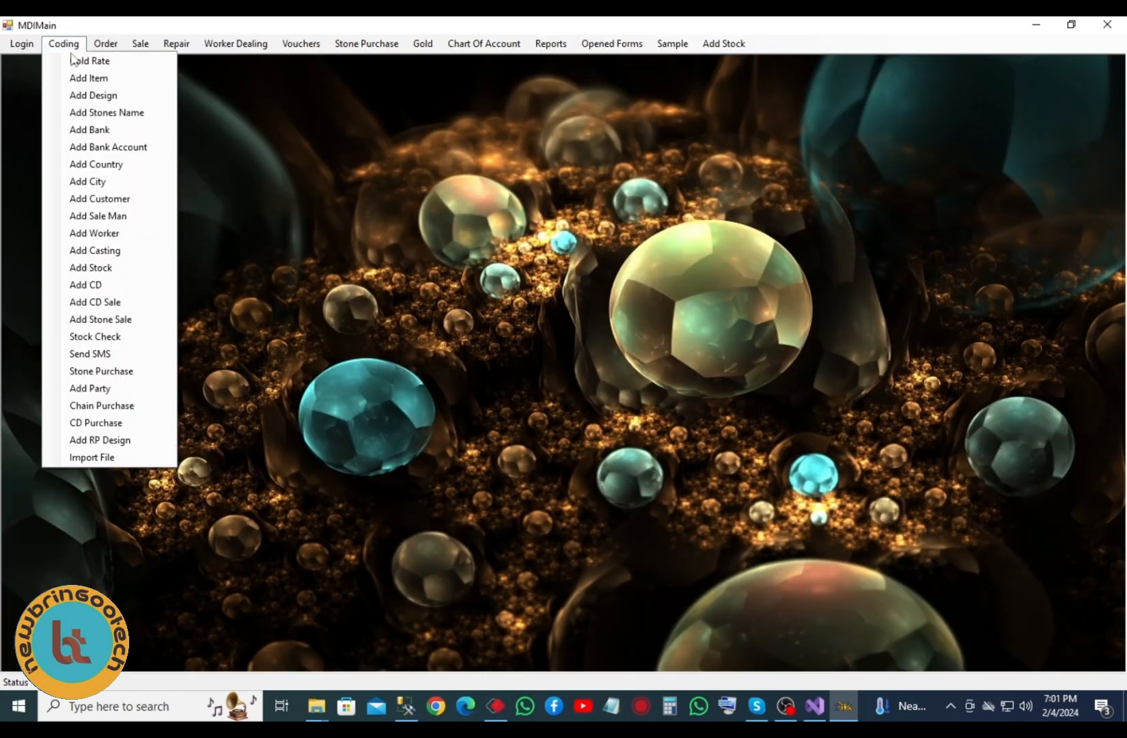
pyautogui.click(105, 101)
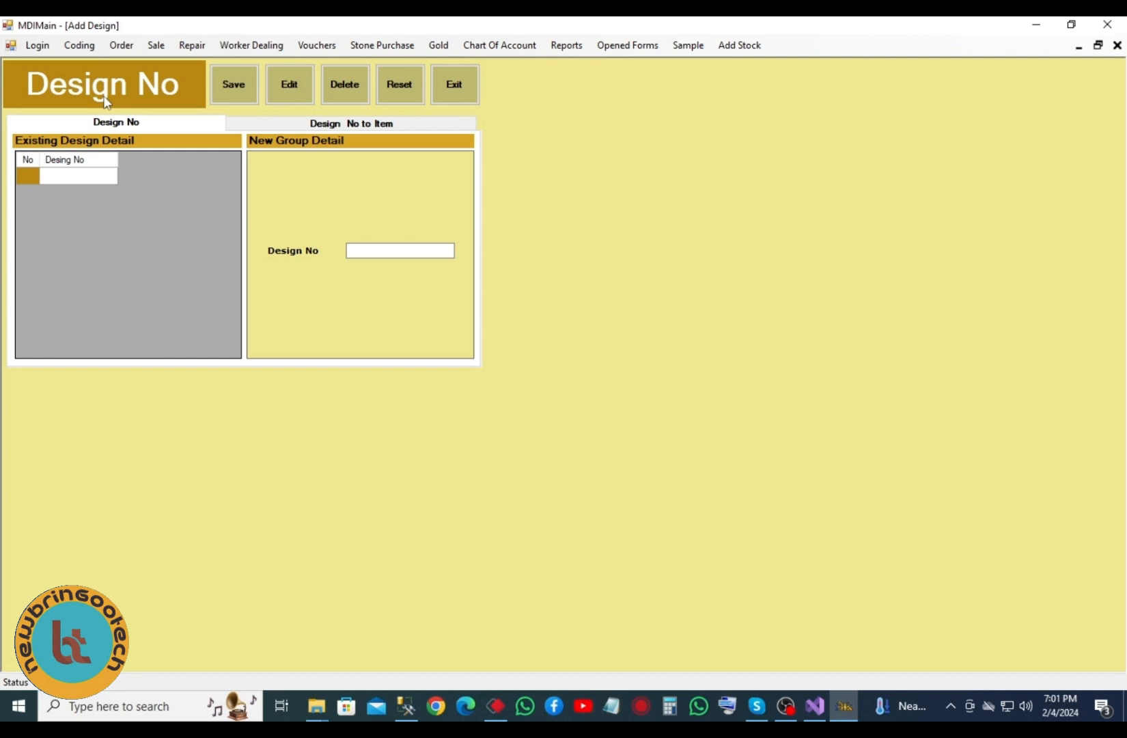
pyautogui.click(447, 91)
pyautogui.click(64, 44)
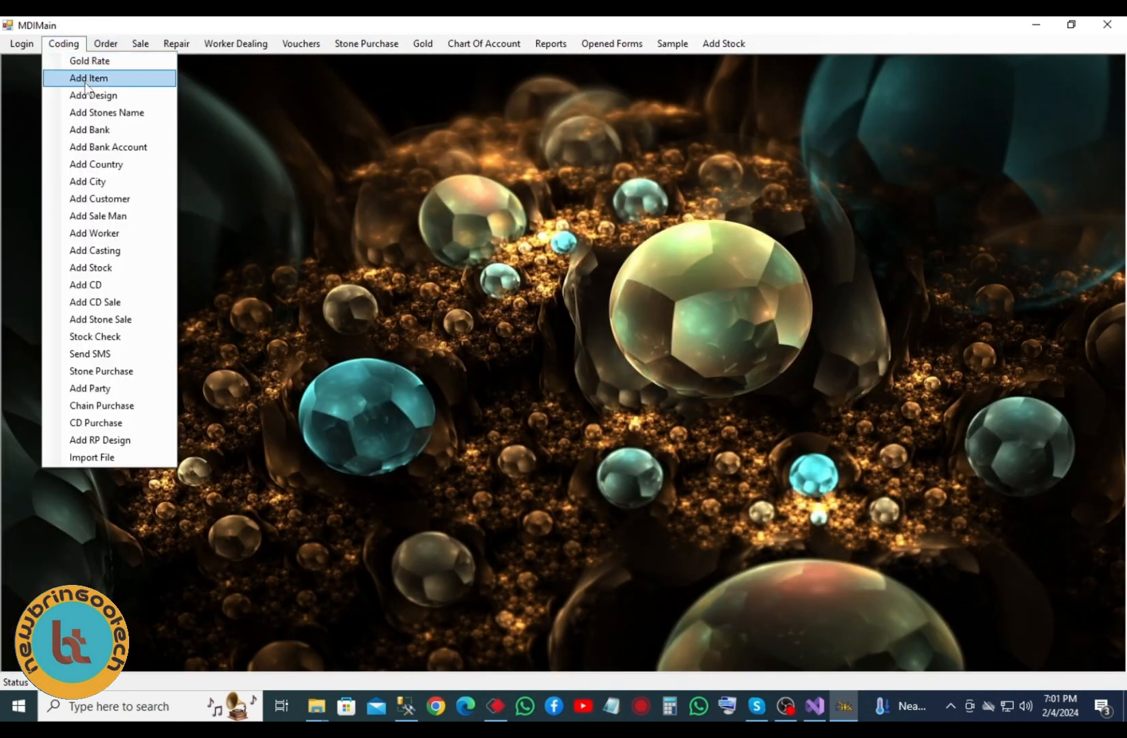
pyautogui.click(121, 116)
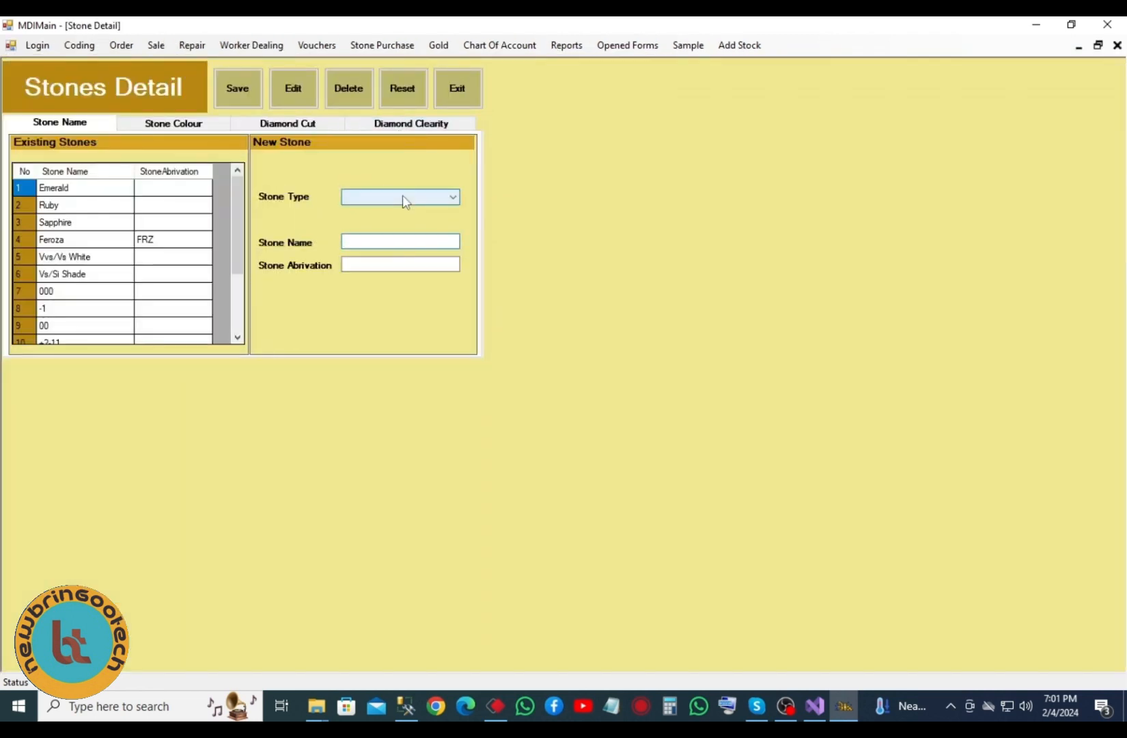
pyautogui.click(418, 199)
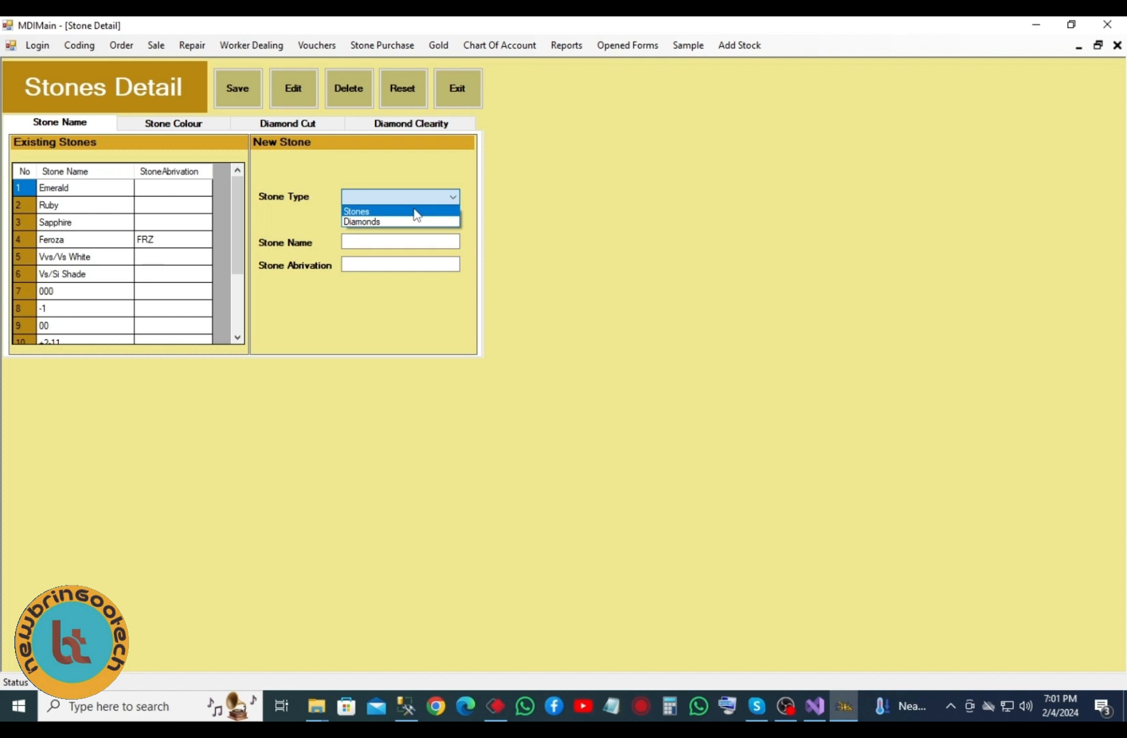
pyautogui.click(416, 213)
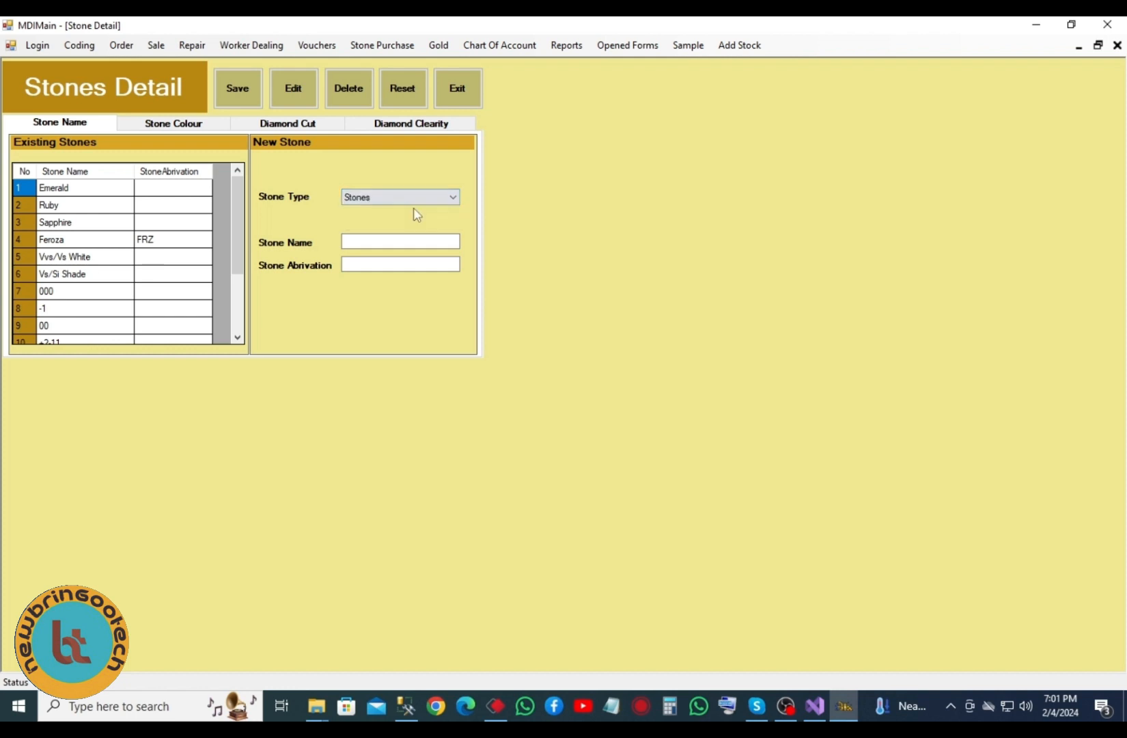
pyautogui.click(447, 240)
pyautogui.click(396, 262)
pyautogui.scroll(-2, 77, 247)
pyautogui.scroll(1, 87, 236)
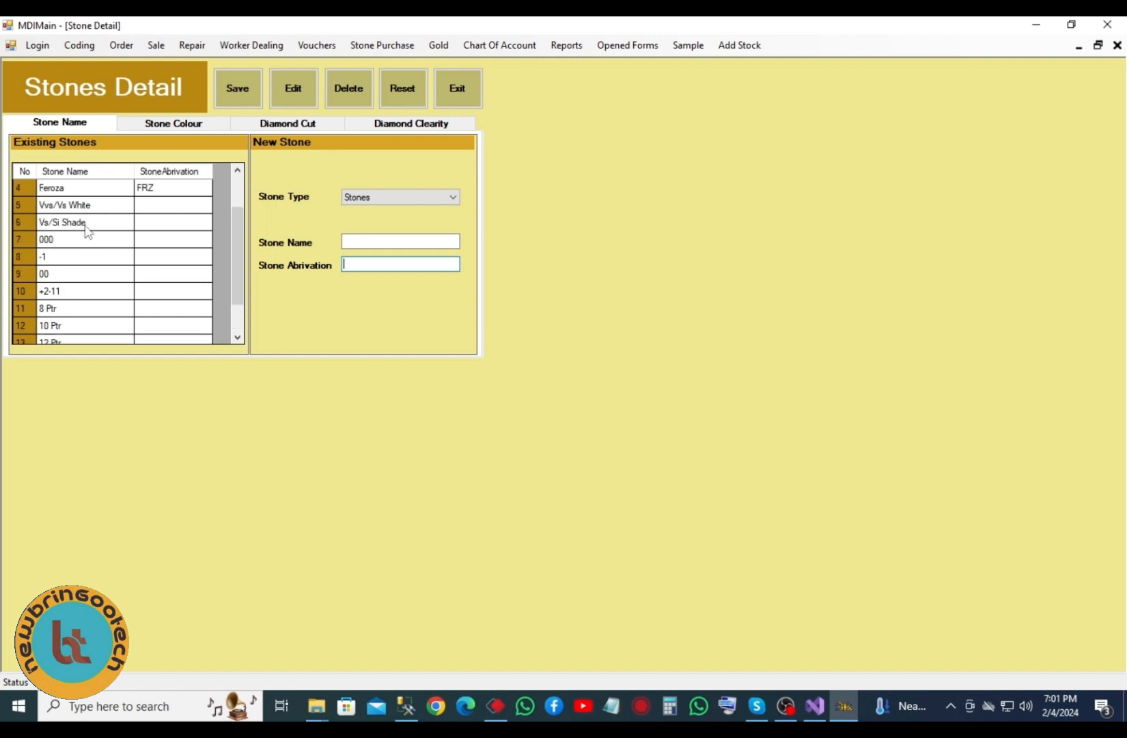
pyautogui.scroll(-1, 70, 285)
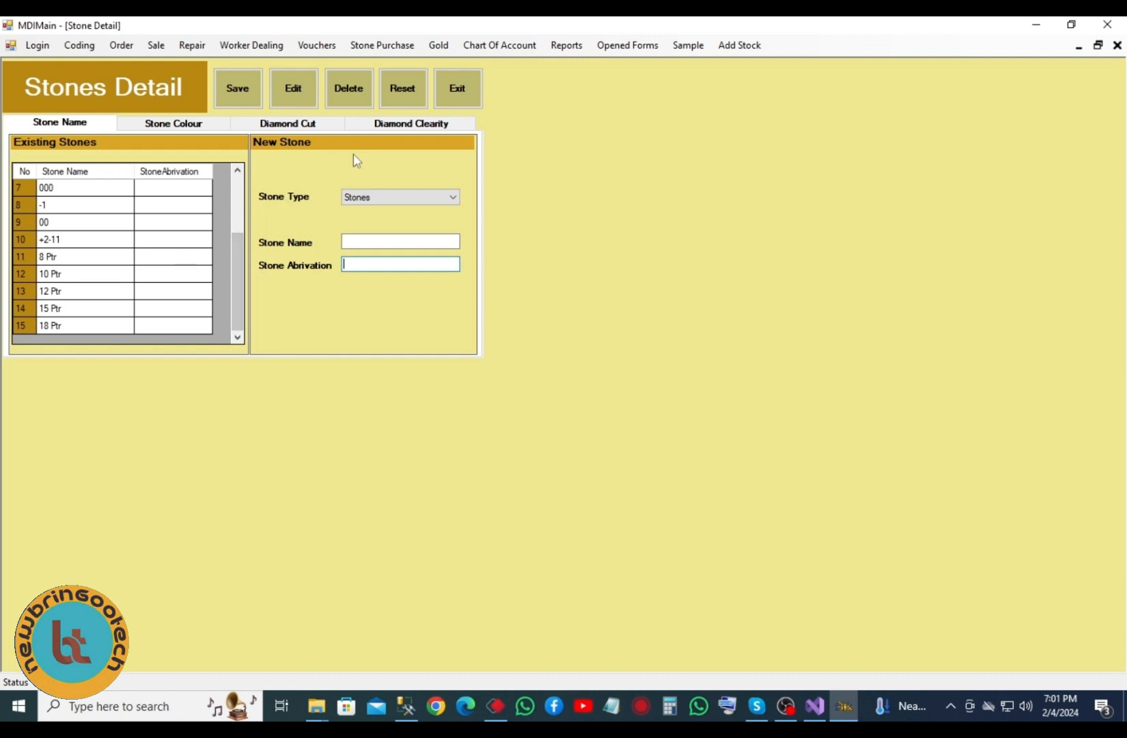
pyautogui.click(200, 126)
pyautogui.click(273, 126)
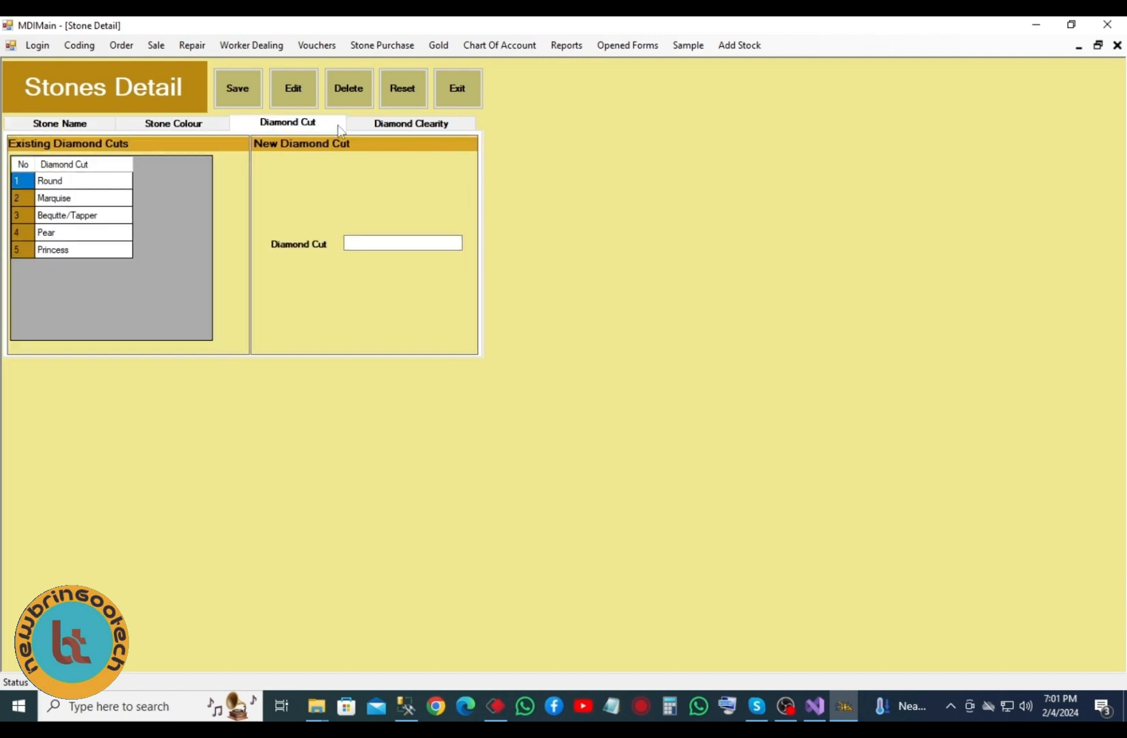
pyautogui.click(374, 126)
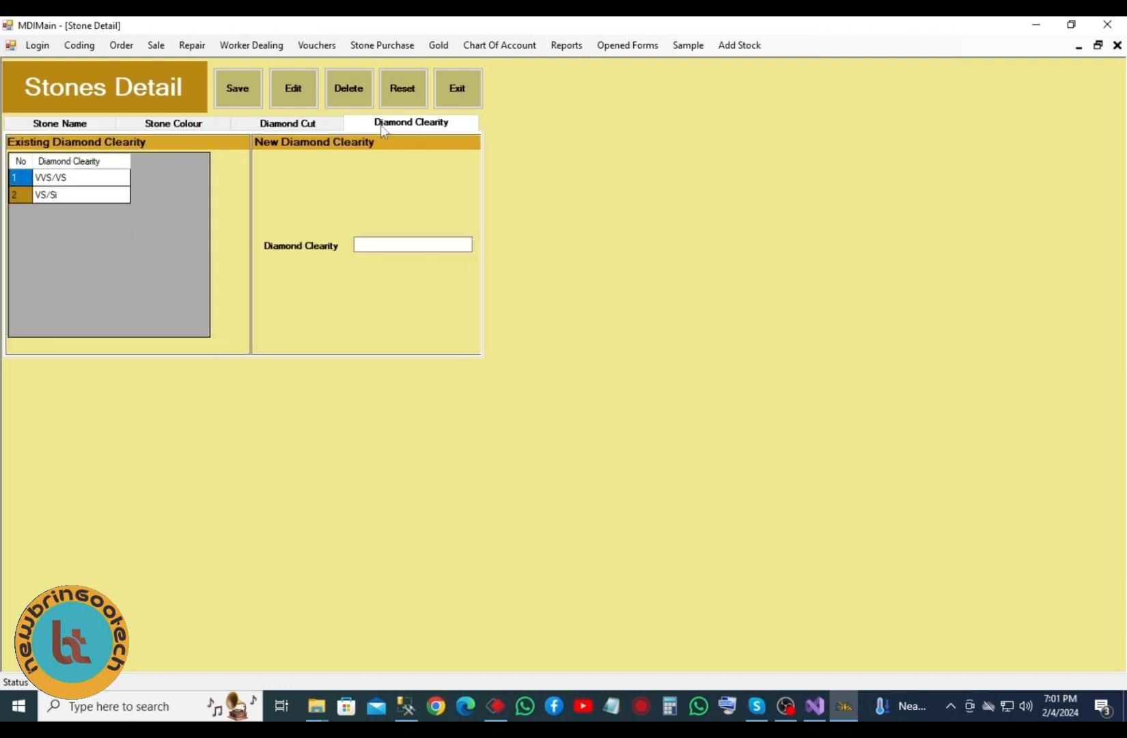
pyautogui.click(459, 106)
pyautogui.click(75, 45)
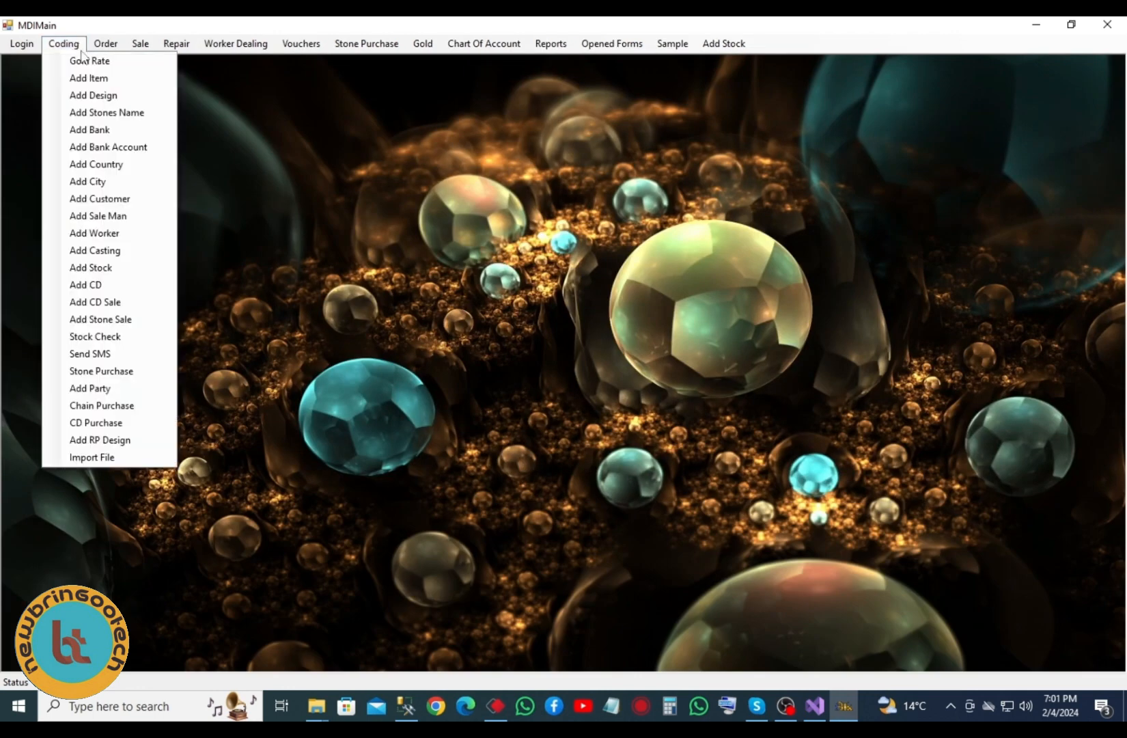
# - Save bank Faysal with a 0.25 deduction rate and close the bank form
pyautogui.click(129, 136)
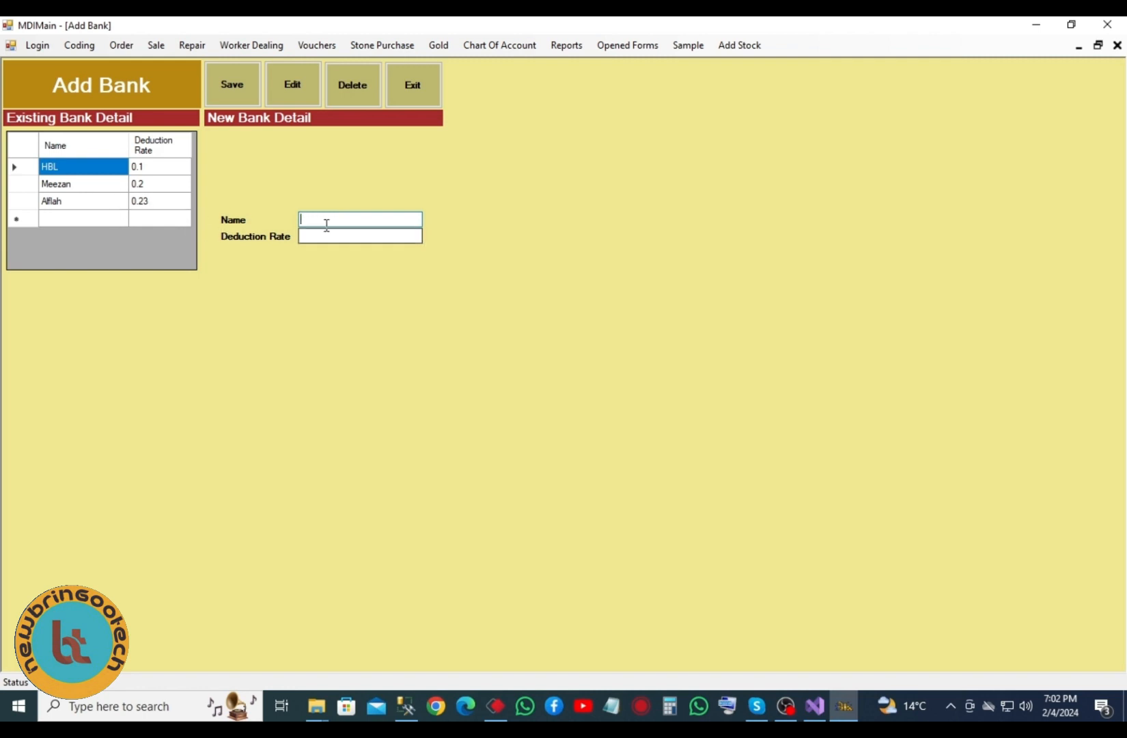
pyautogui.write('fa')
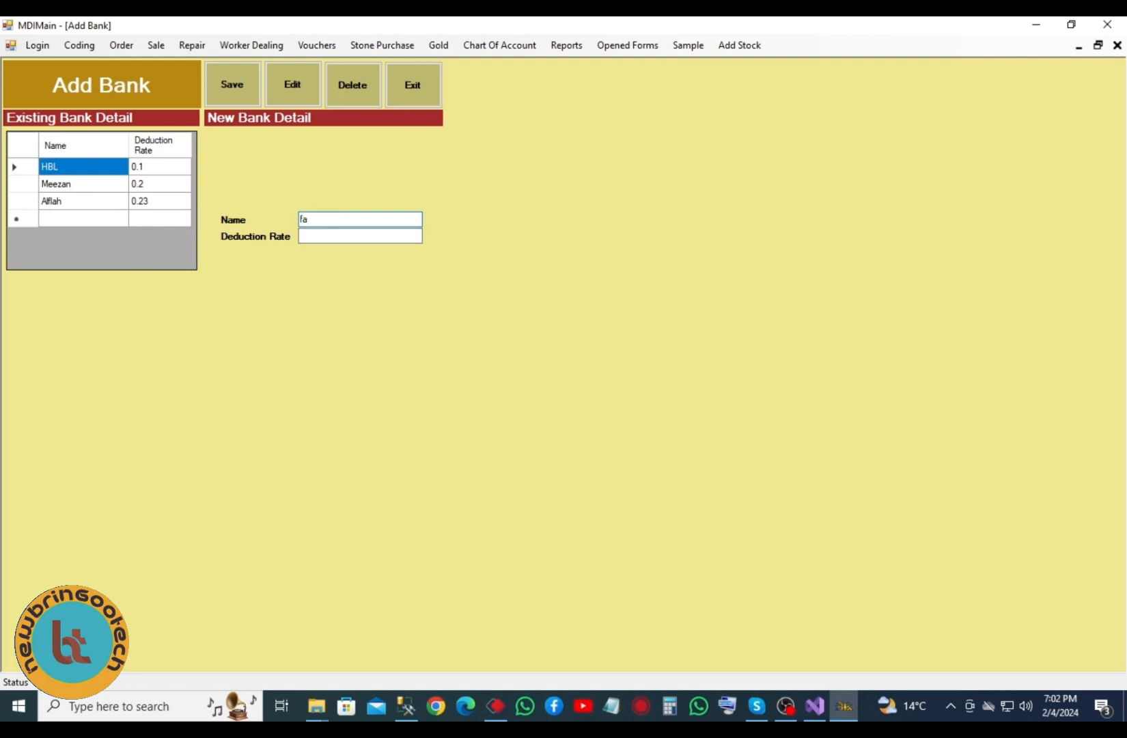
pyautogui.write('ysal')
pyautogui.click(332, 236)
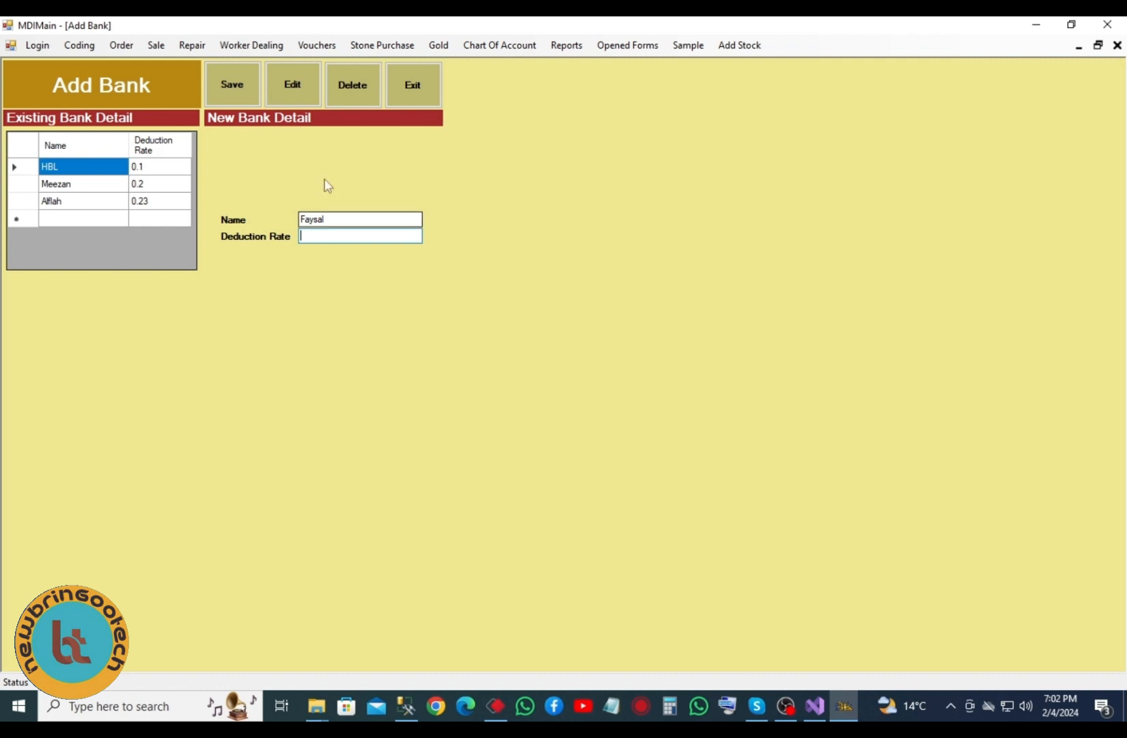
pyautogui.write('0.23')
pyautogui.press('BackSpace')
pyautogui.write('5')
pyautogui.click(241, 80)
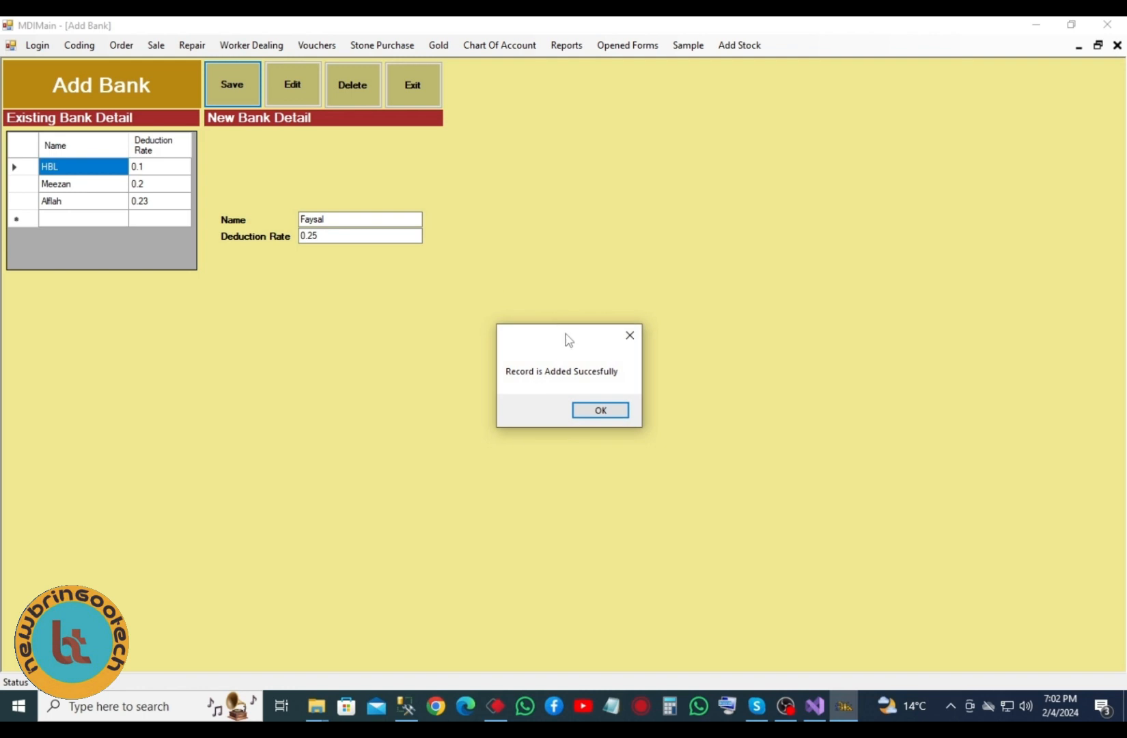
pyautogui.click(591, 412)
pyautogui.click(426, 88)
pyautogui.click(64, 44)
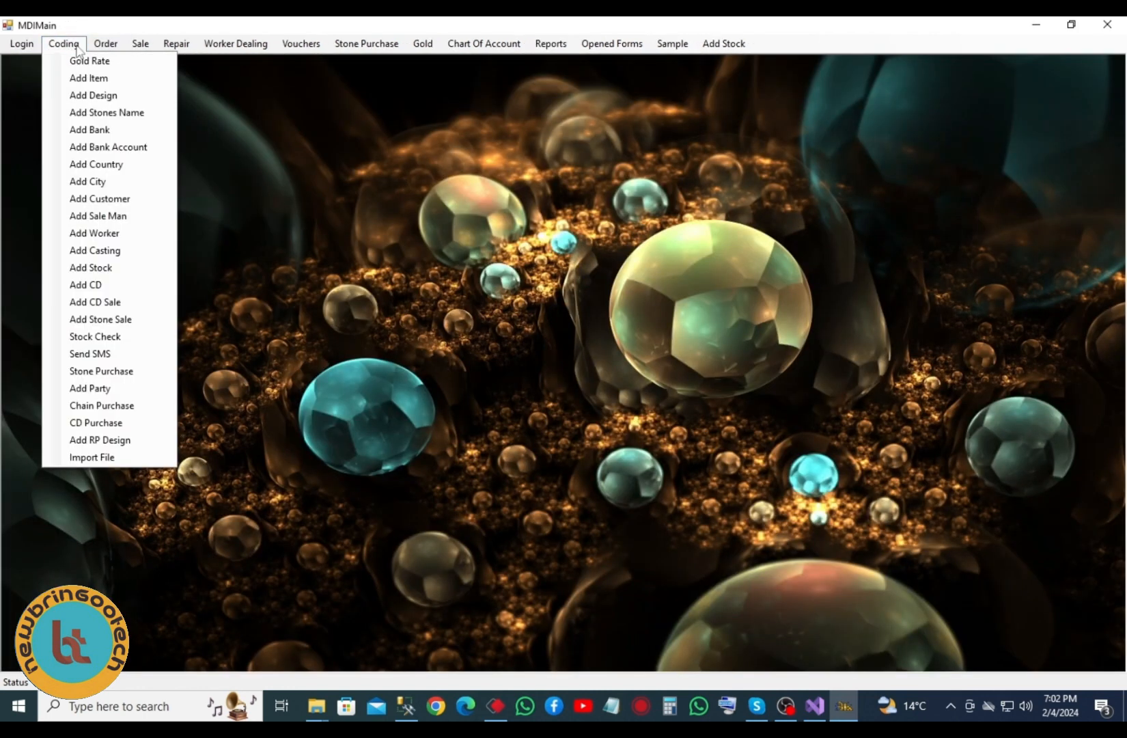
pyautogui.click(99, 146)
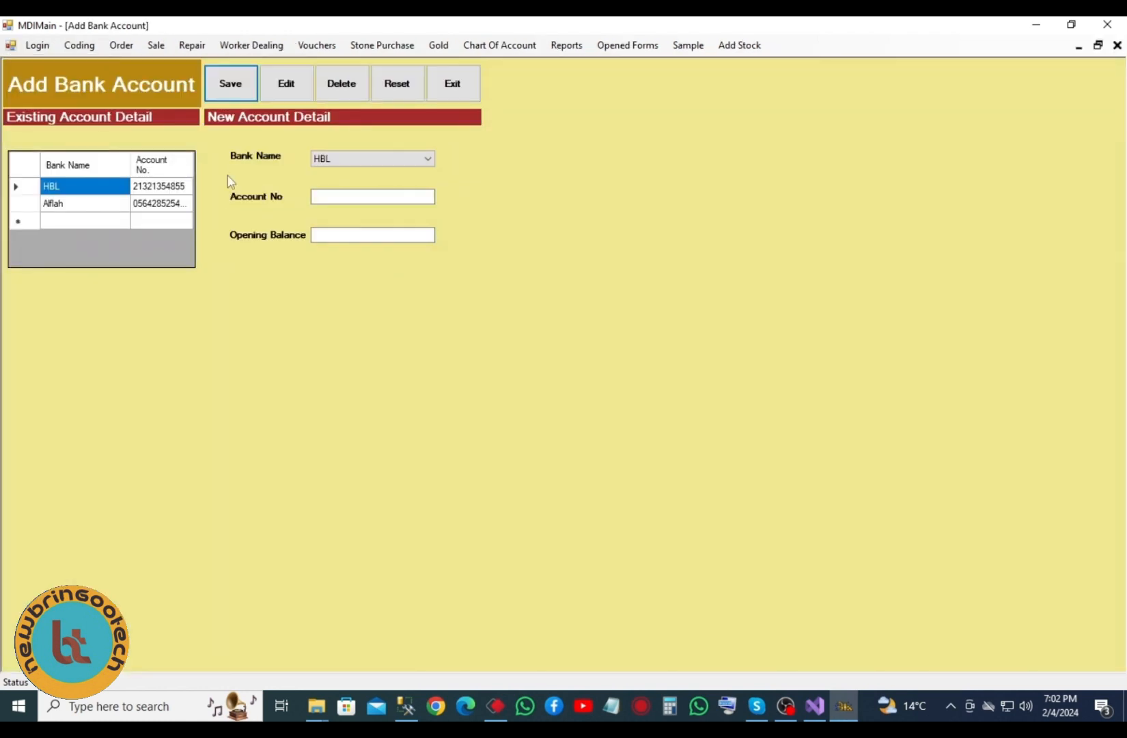
pyautogui.click(404, 158)
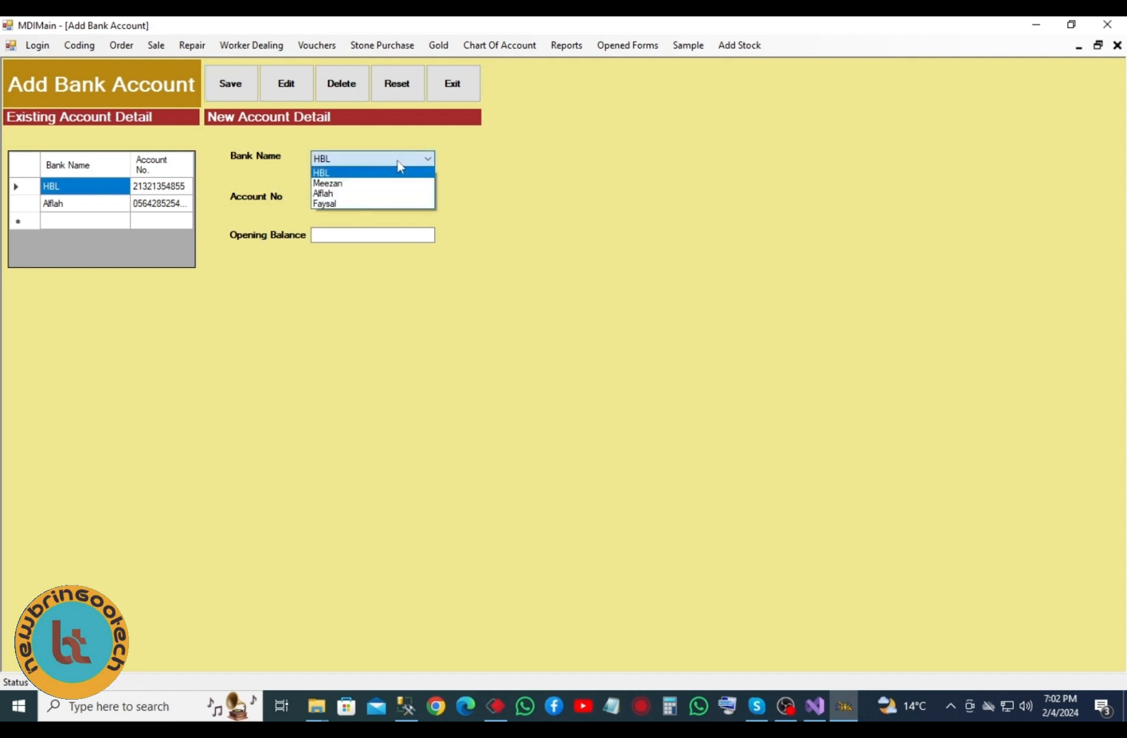
pyautogui.click(372, 204)
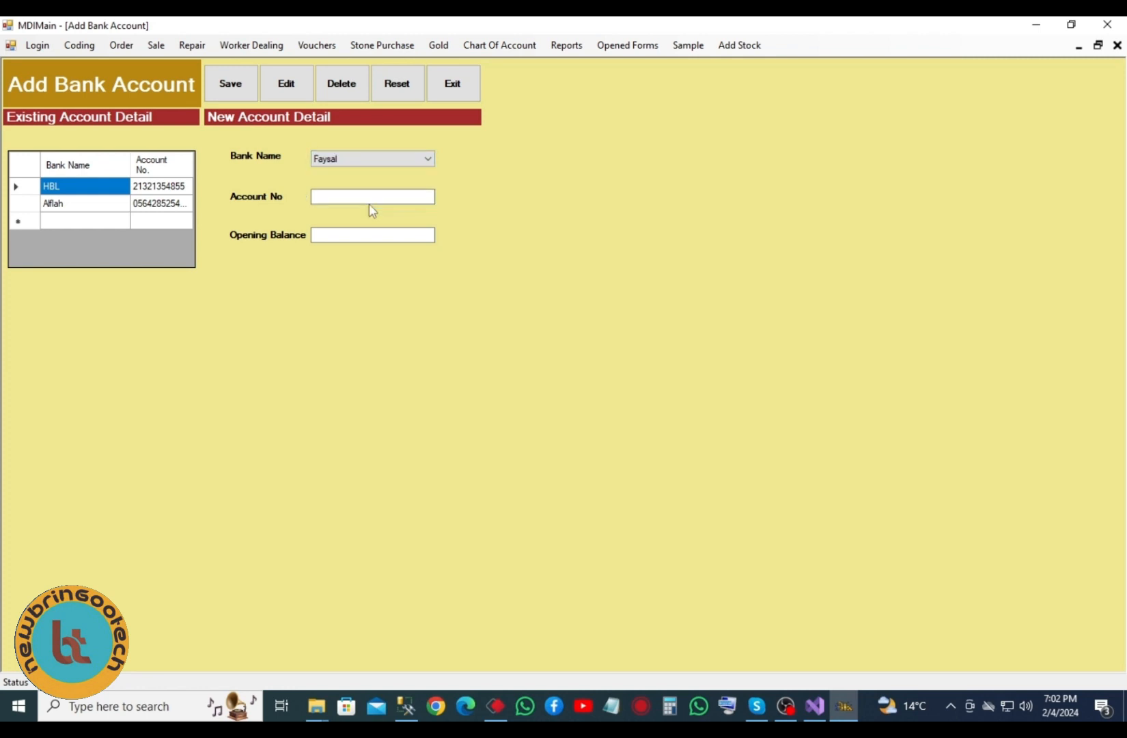
pyautogui.click(375, 198)
pyautogui.click(422, 235)
pyautogui.click(452, 83)
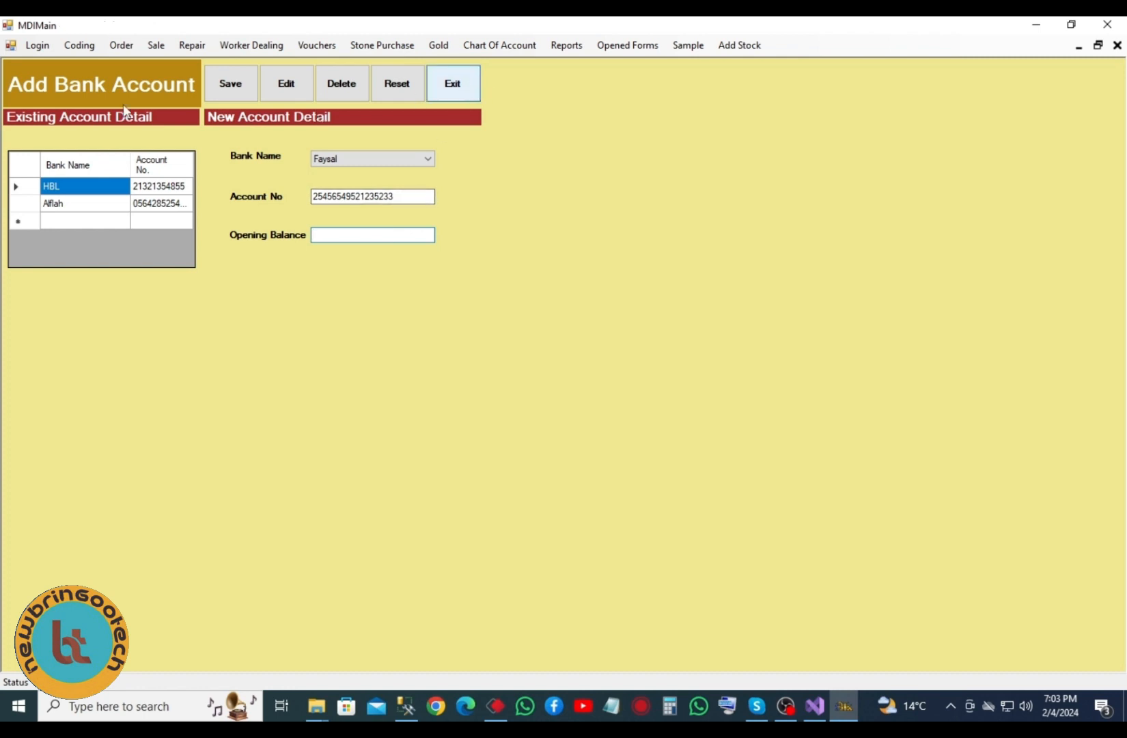
pyautogui.click(63, 44)
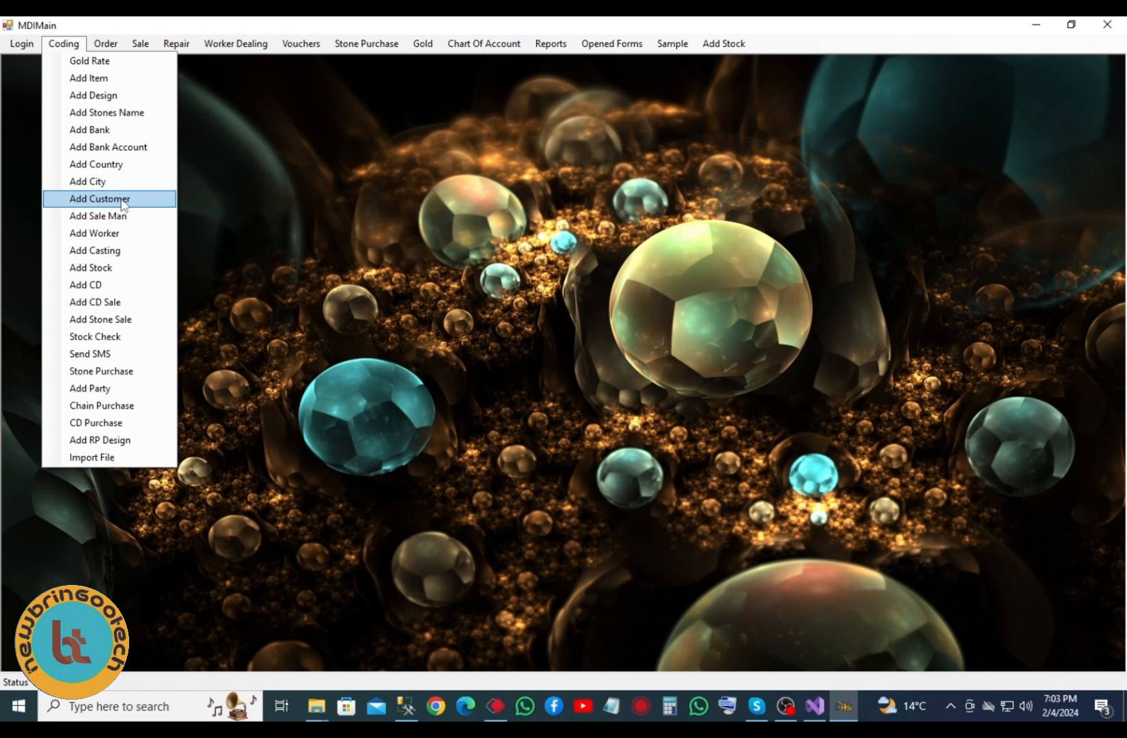
pyautogui.click(99, 198)
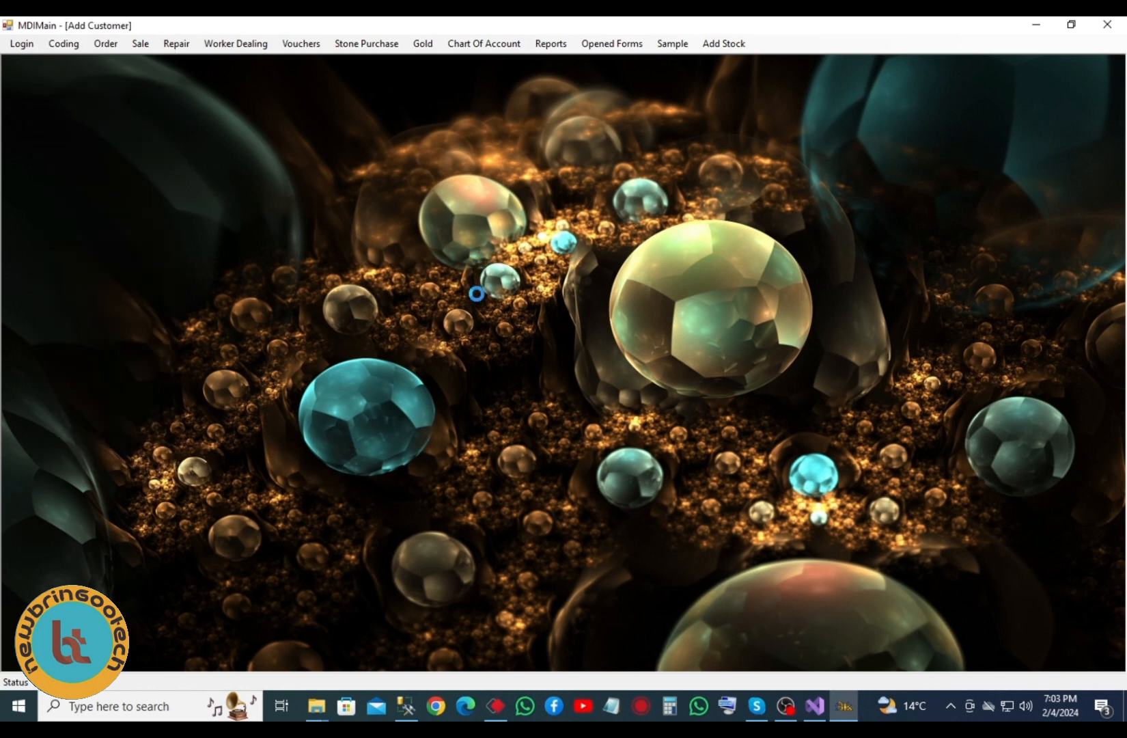
pyautogui.click(209, 395)
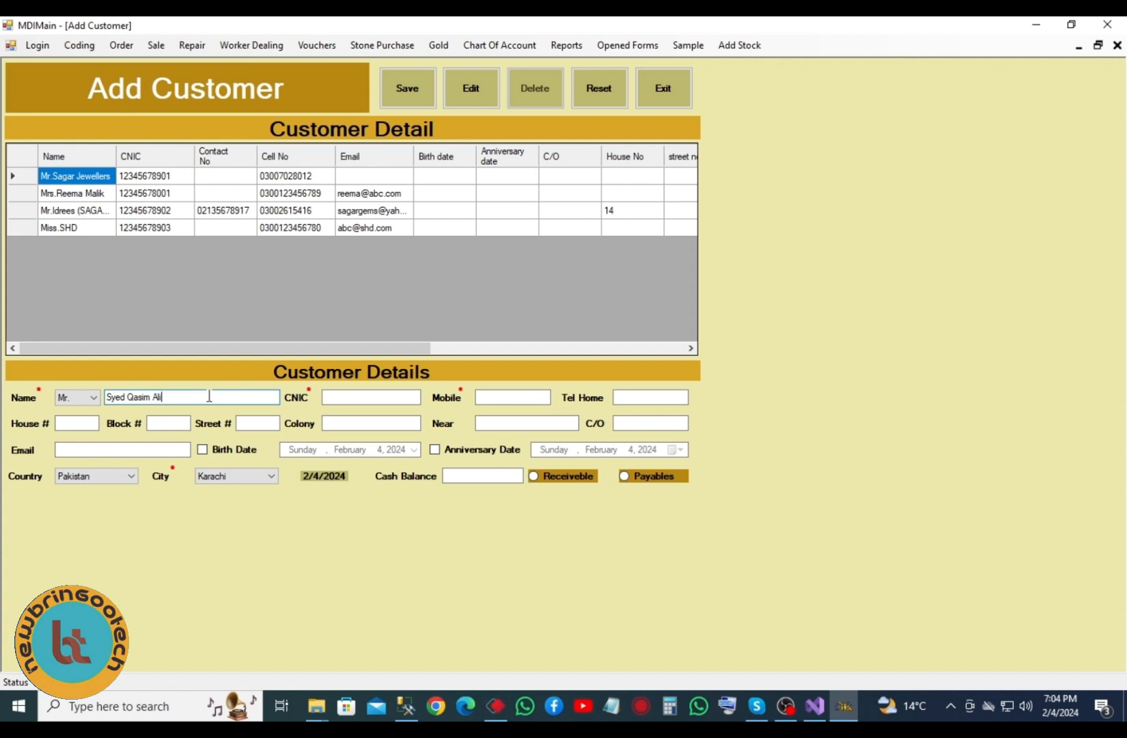
pyautogui.click(374, 398)
pyautogui.click(505, 395)
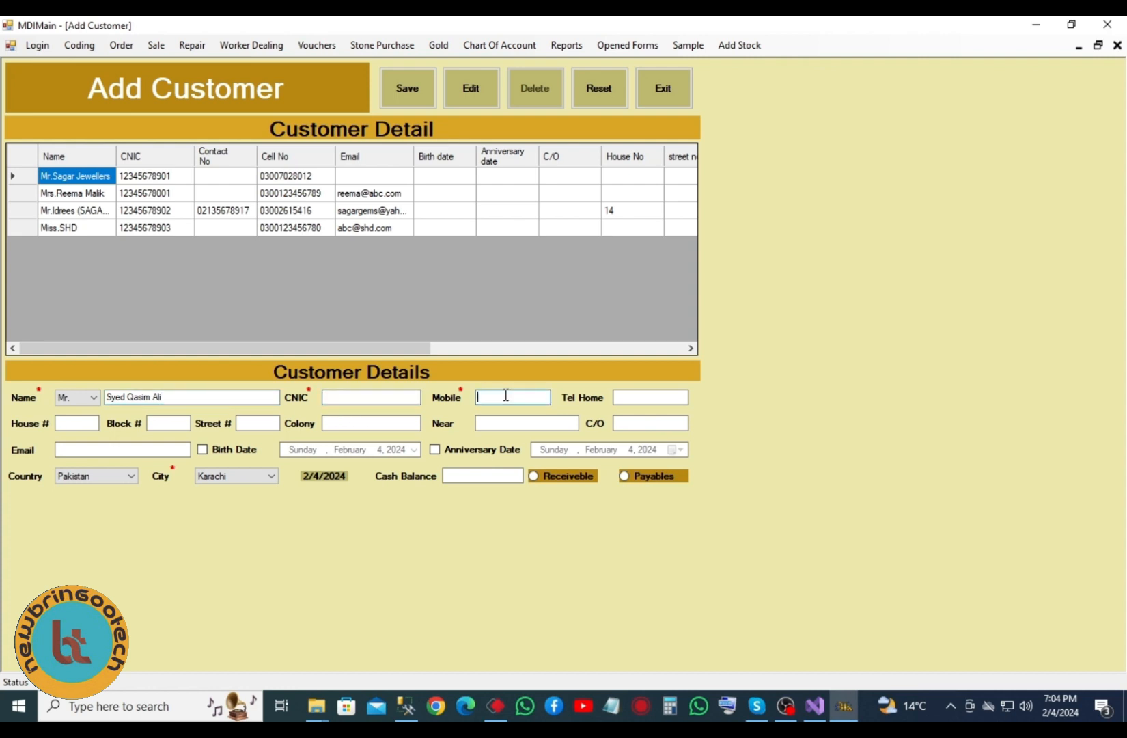
pyautogui.click(635, 396)
pyautogui.moveTo(191, 396); pyautogui.dragTo(18, 396)
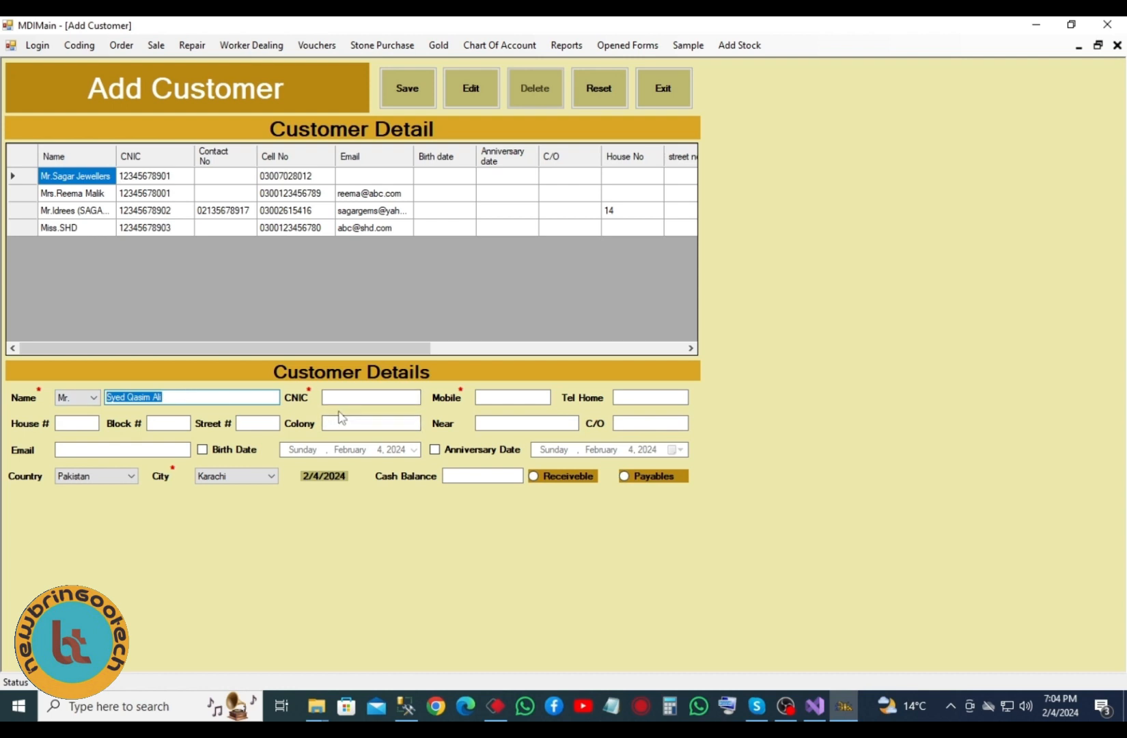
pyautogui.click(195, 396)
pyautogui.click(618, 424)
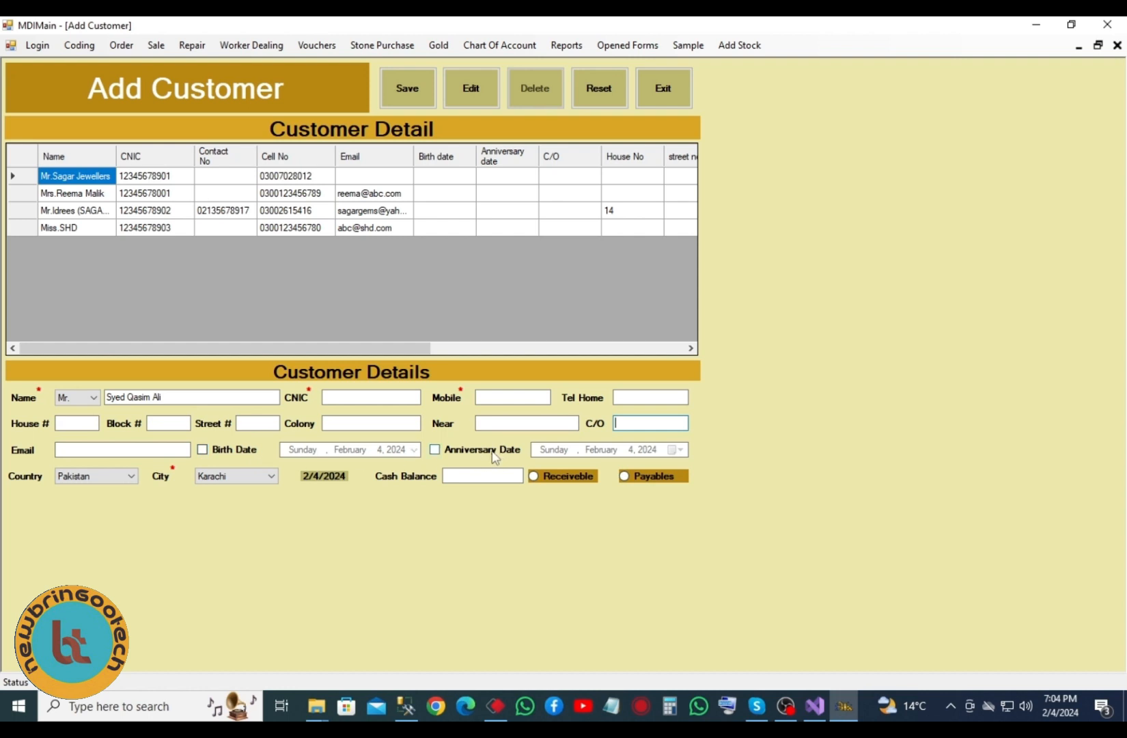
pyautogui.click(463, 476)
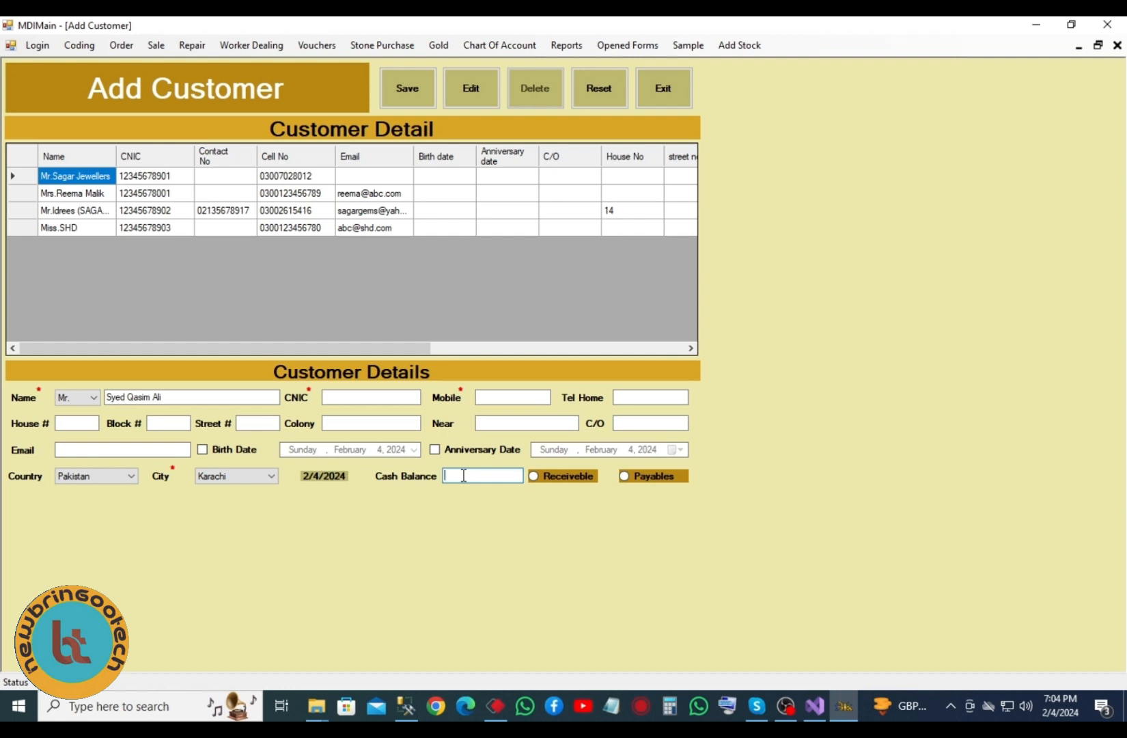
pyautogui.click(241, 476)
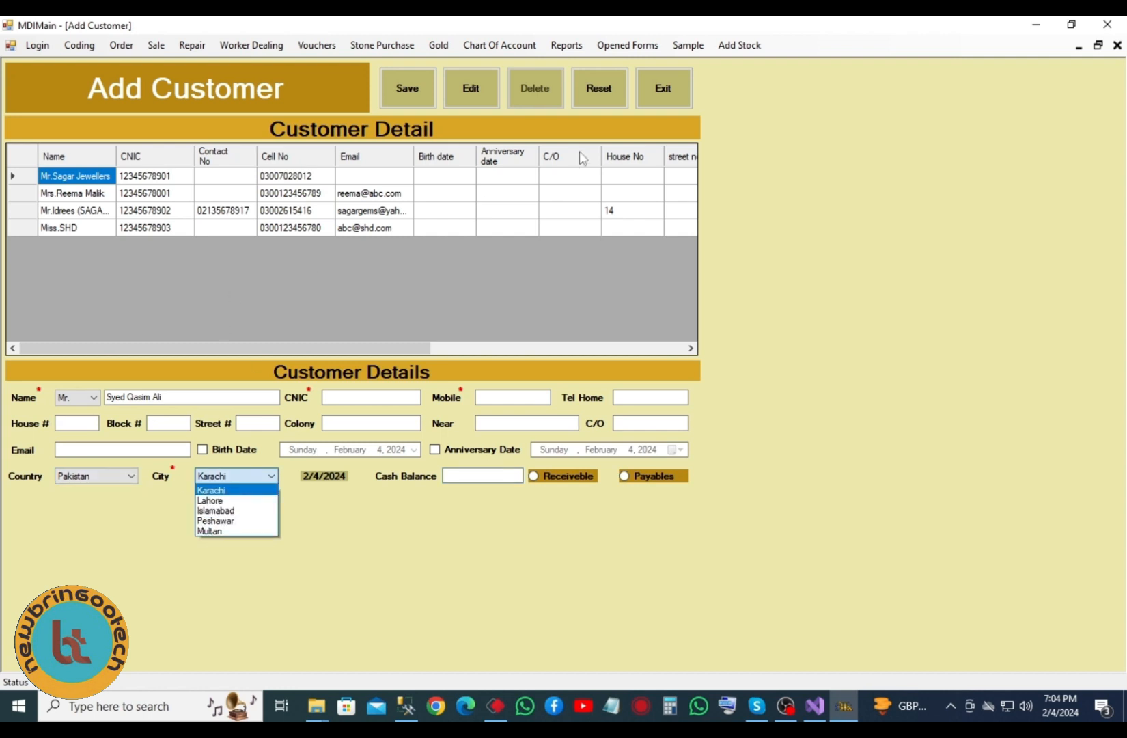
pyautogui.click(656, 94)
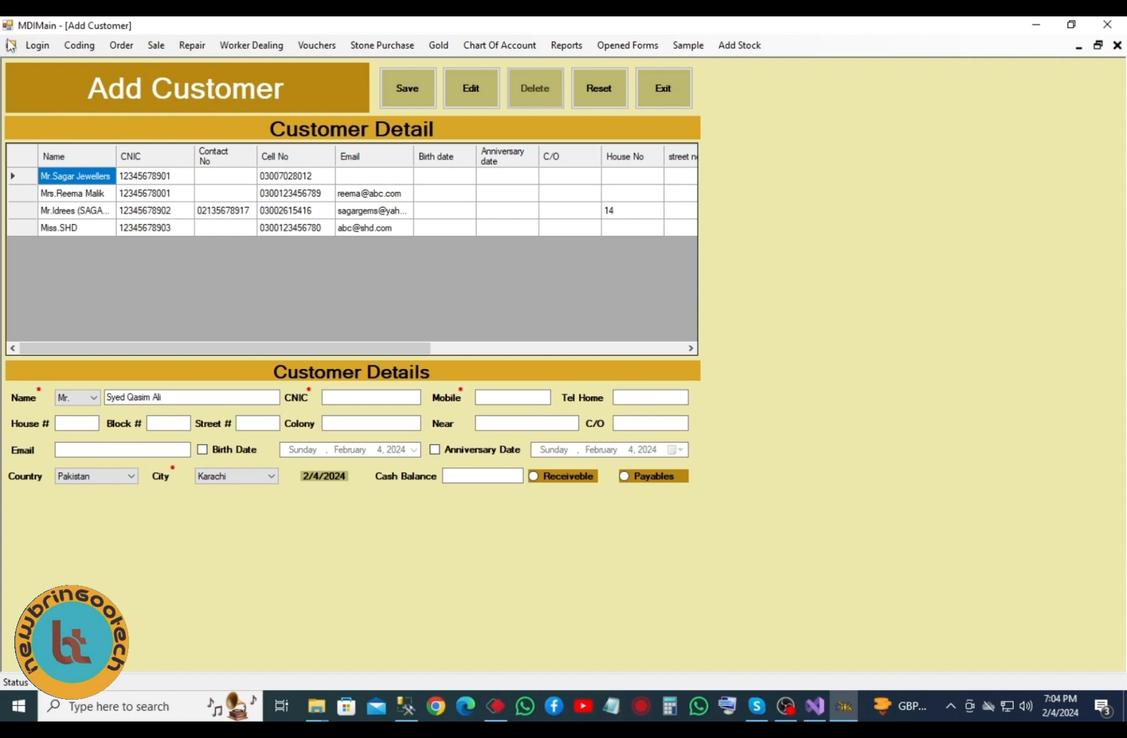
pyautogui.click(663, 94)
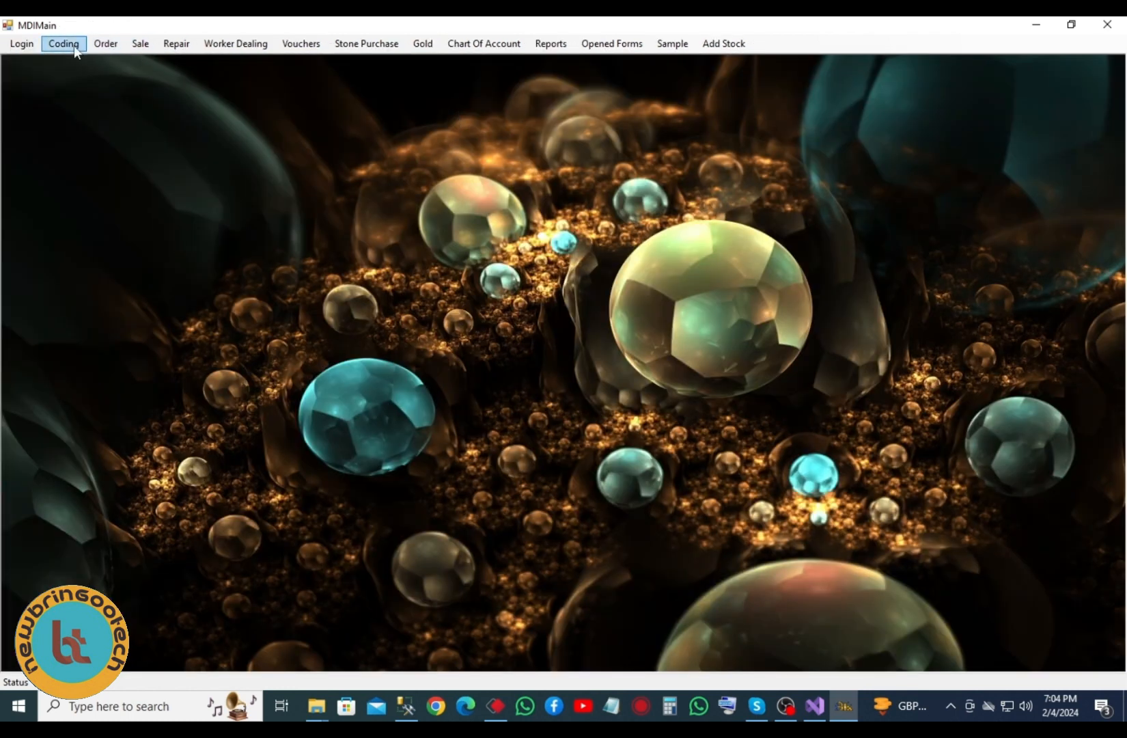
pyautogui.click(65, 44)
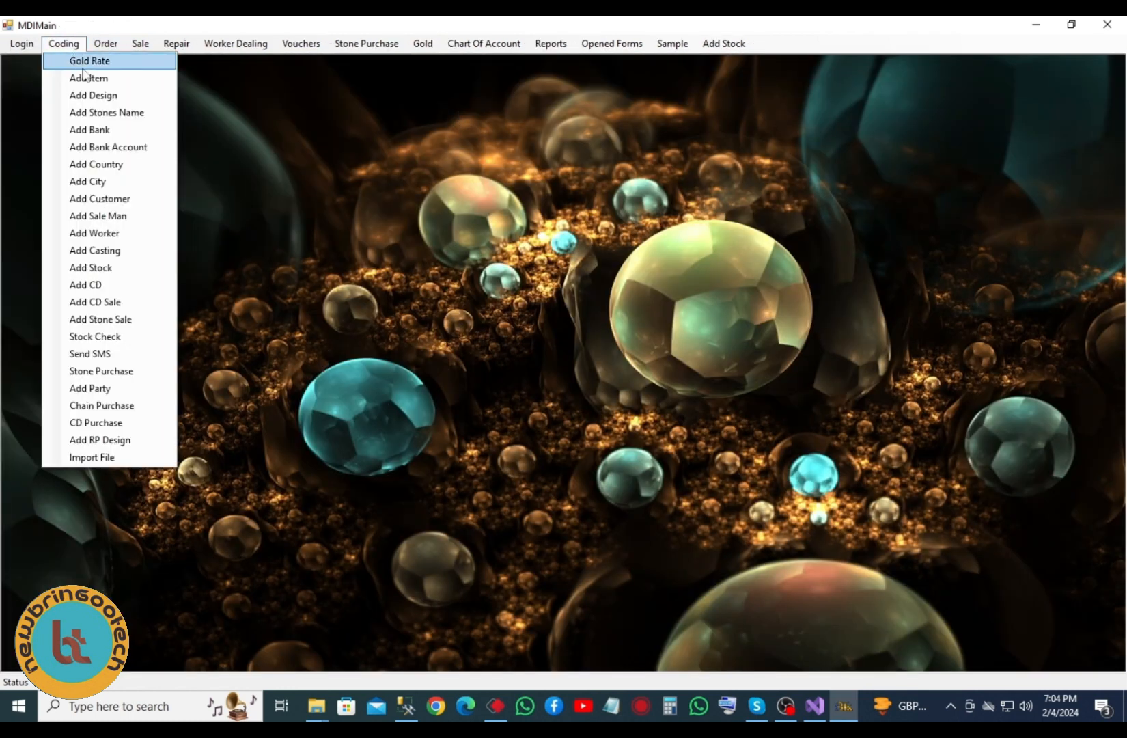
pyautogui.click(129, 233)
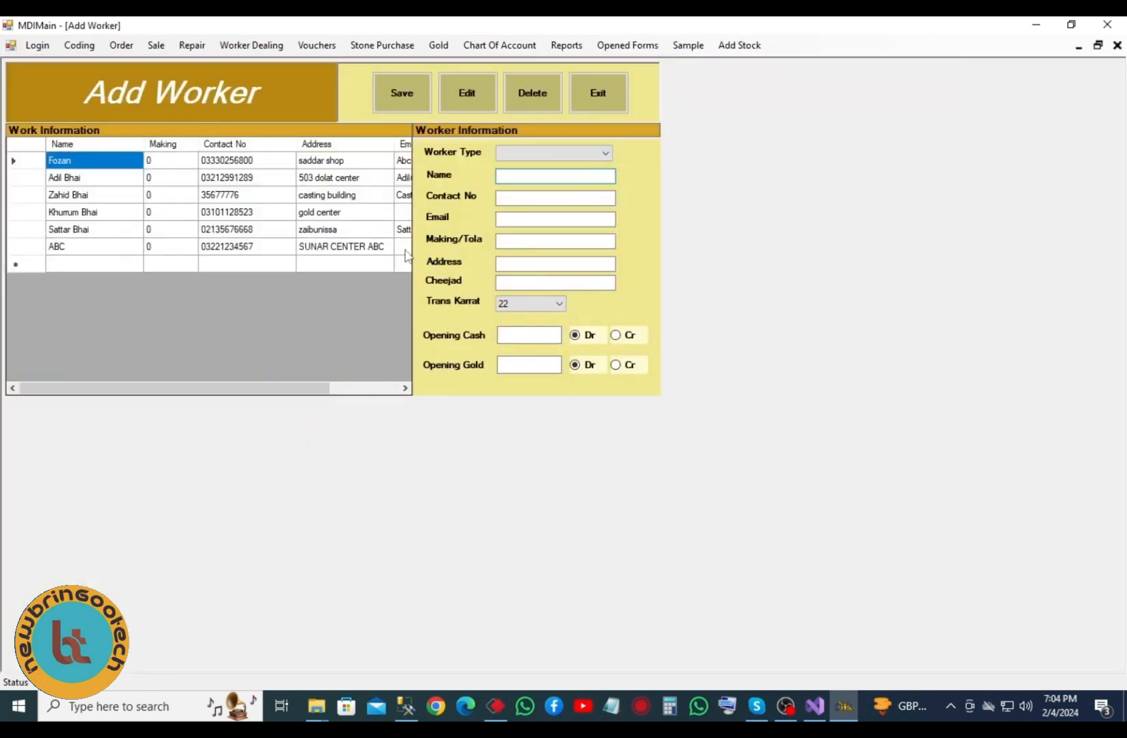
pyautogui.click(595, 151)
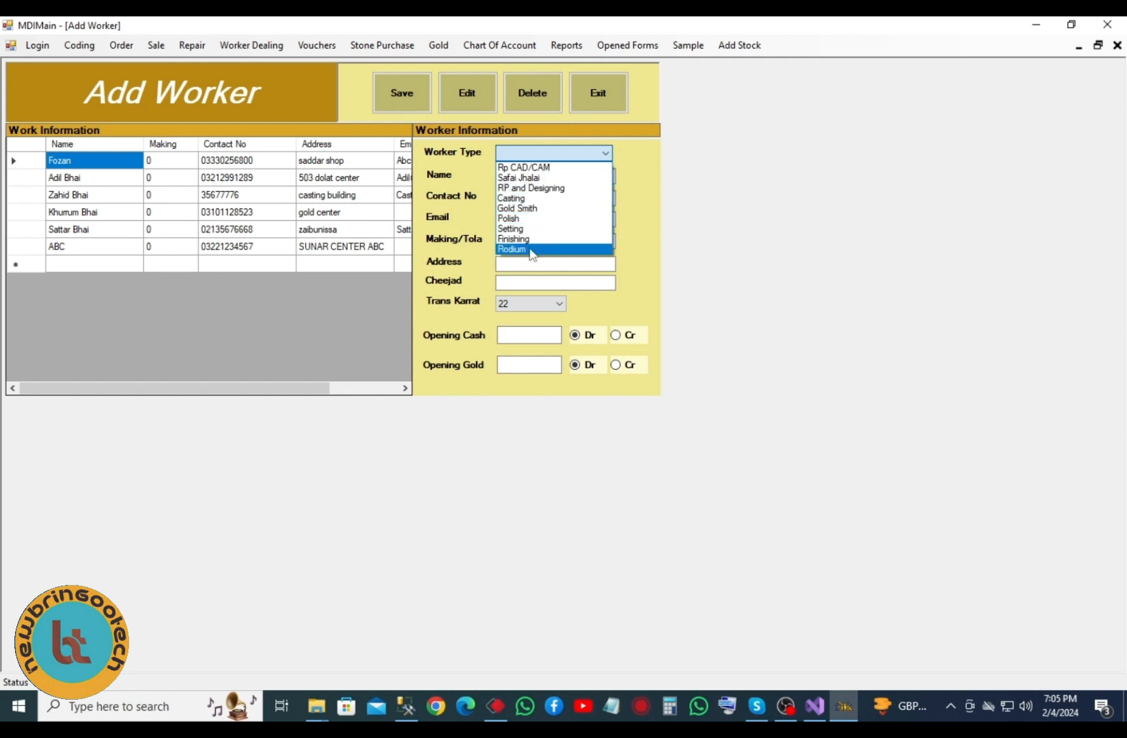
pyautogui.click(547, 198)
pyautogui.click(538, 176)
pyautogui.click(535, 198)
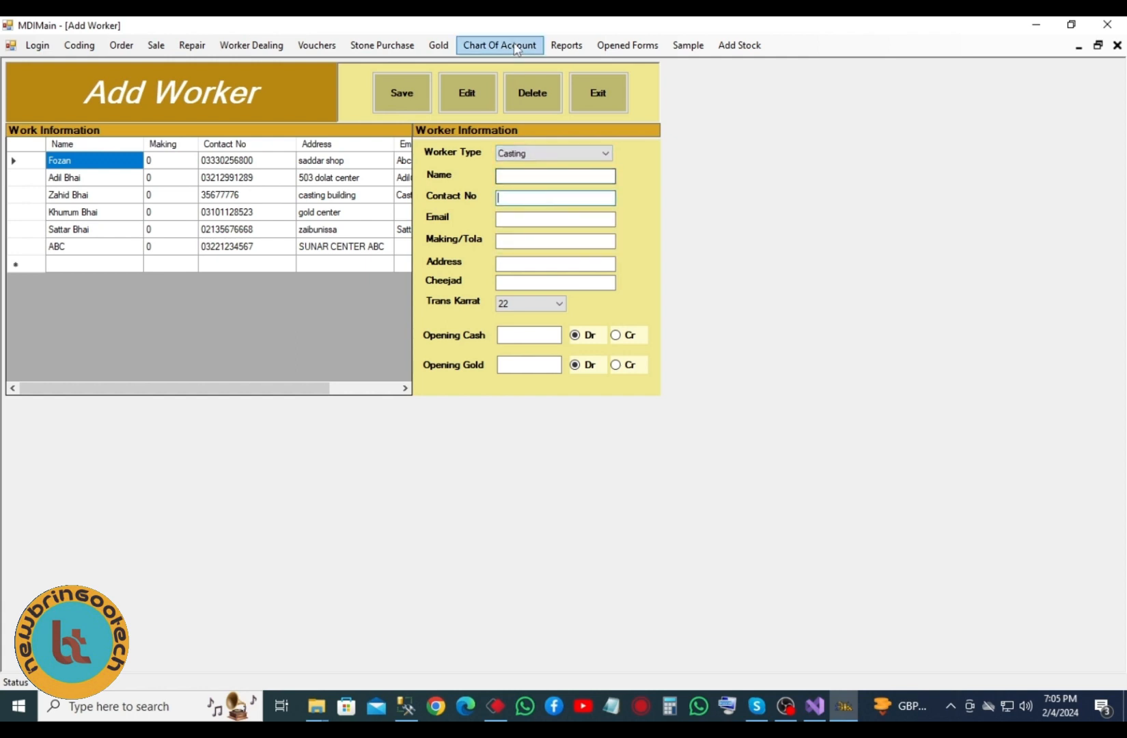
pyautogui.click(525, 335)
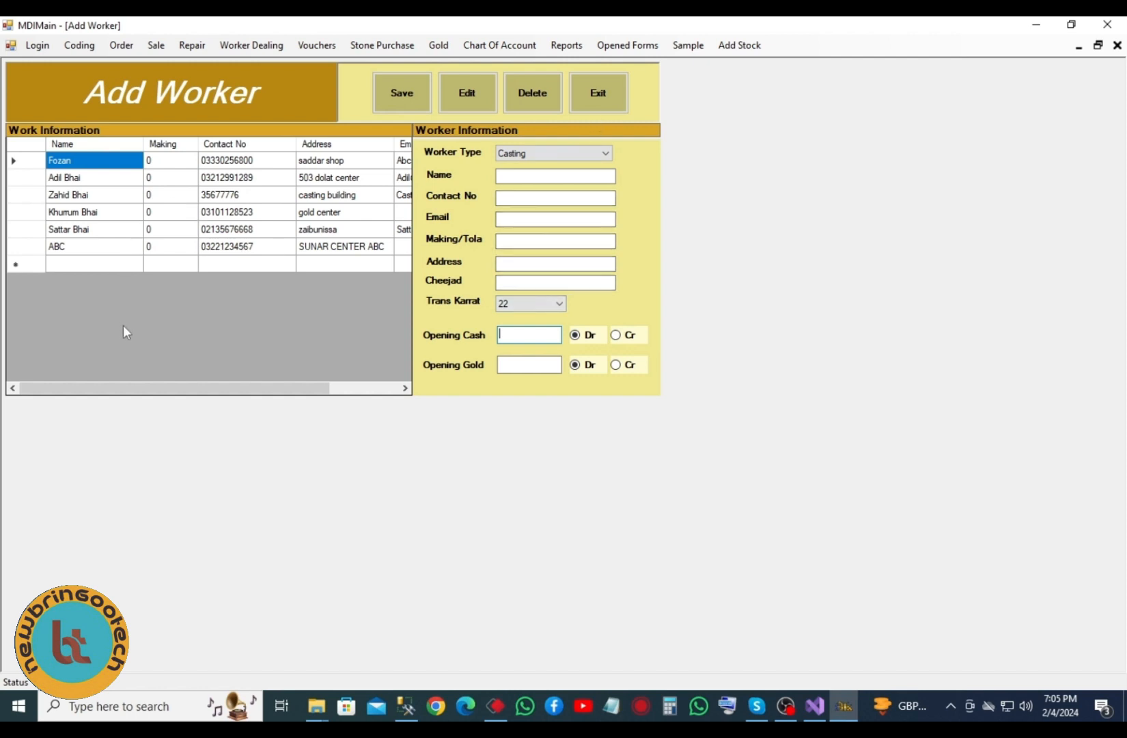
pyautogui.moveTo(154, 394)
pyautogui.mouseDown()
pyautogui.moveTo(344, 408)
pyautogui.moveTo(133, 388)
pyautogui.mouseUp()
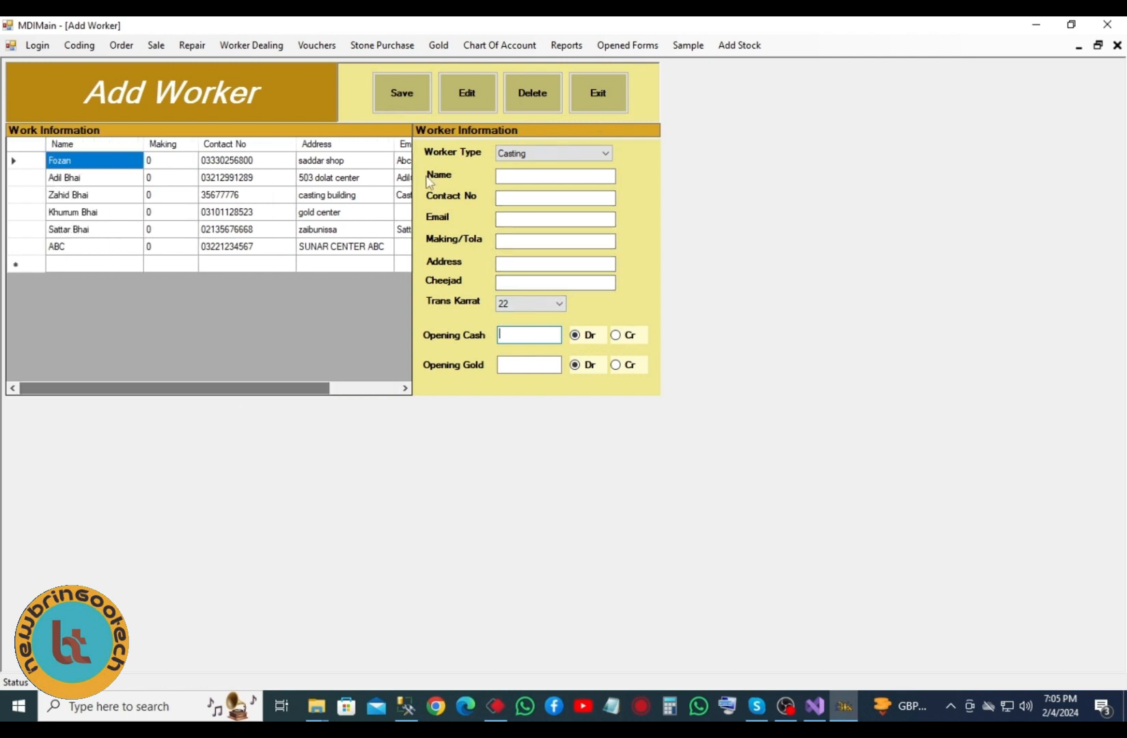
pyautogui.click(609, 98)
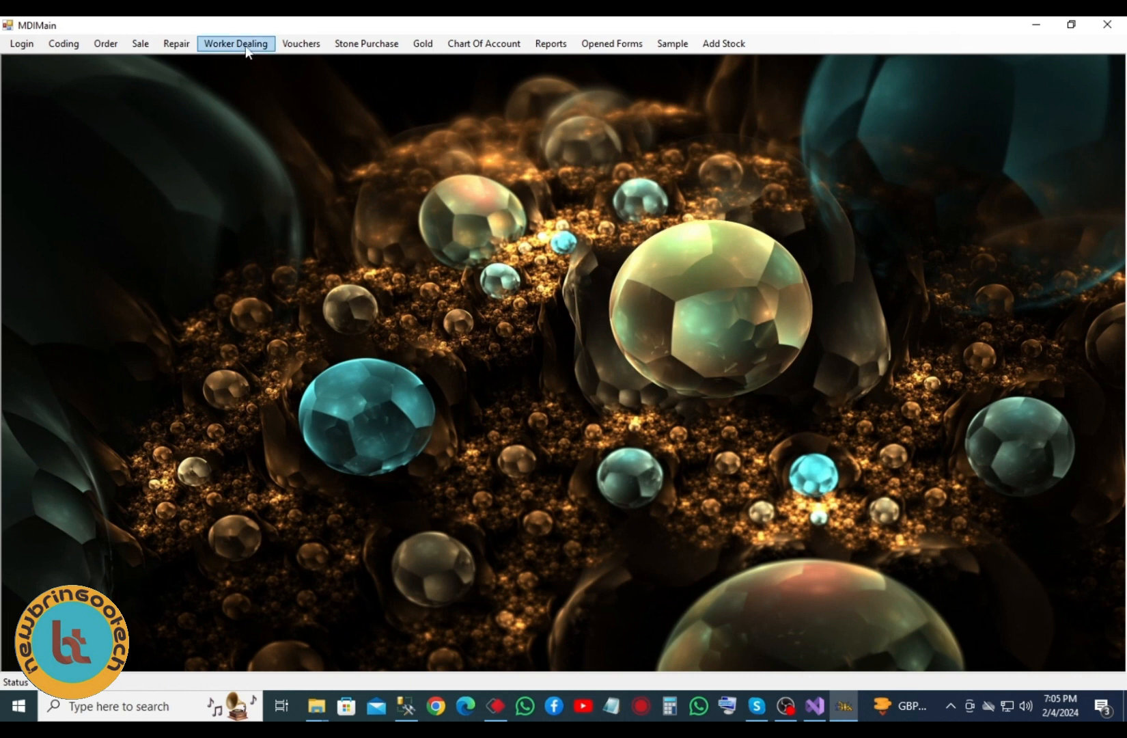
# - Open Worker Dealing with worker type Rp CAD/CAM and item Tikka, giving design TK00001
pyautogui.click(246, 47)
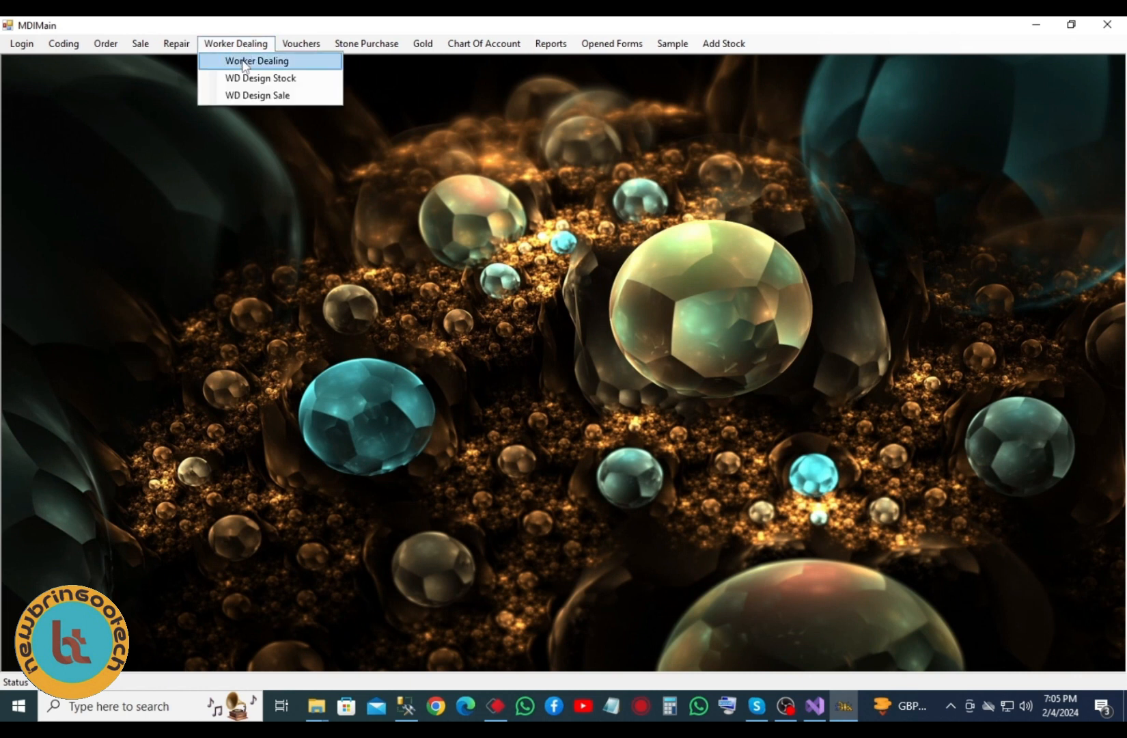
pyautogui.click(244, 63)
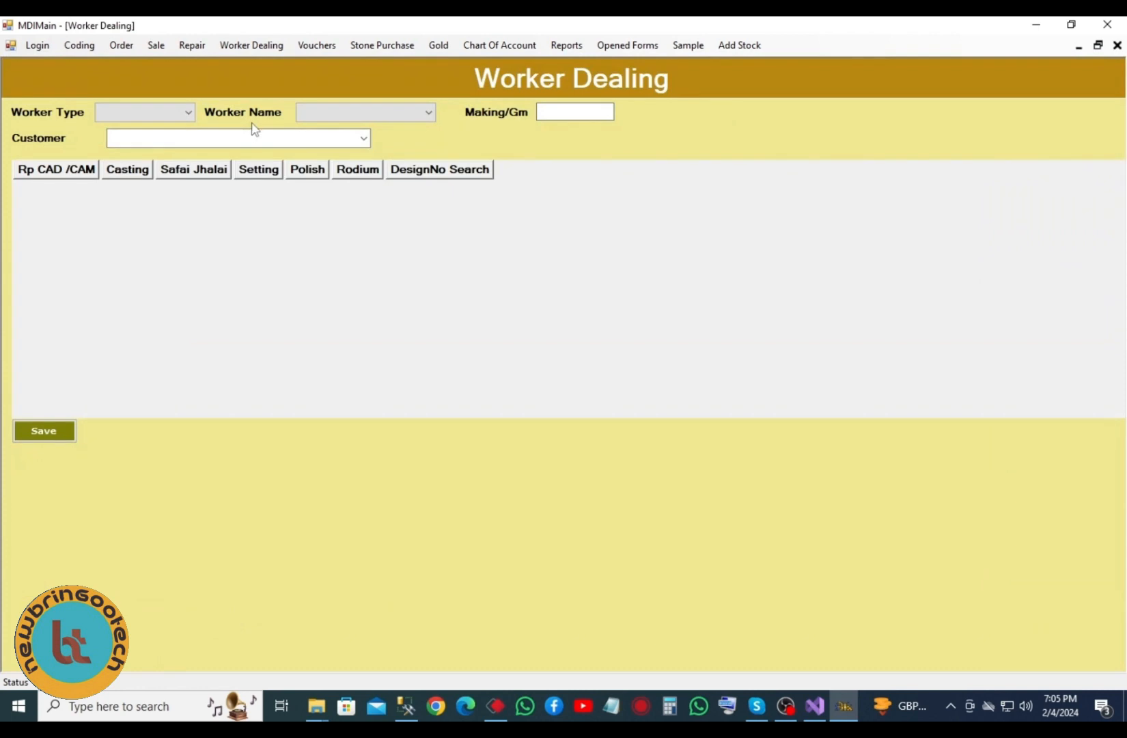
pyautogui.click(182, 114)
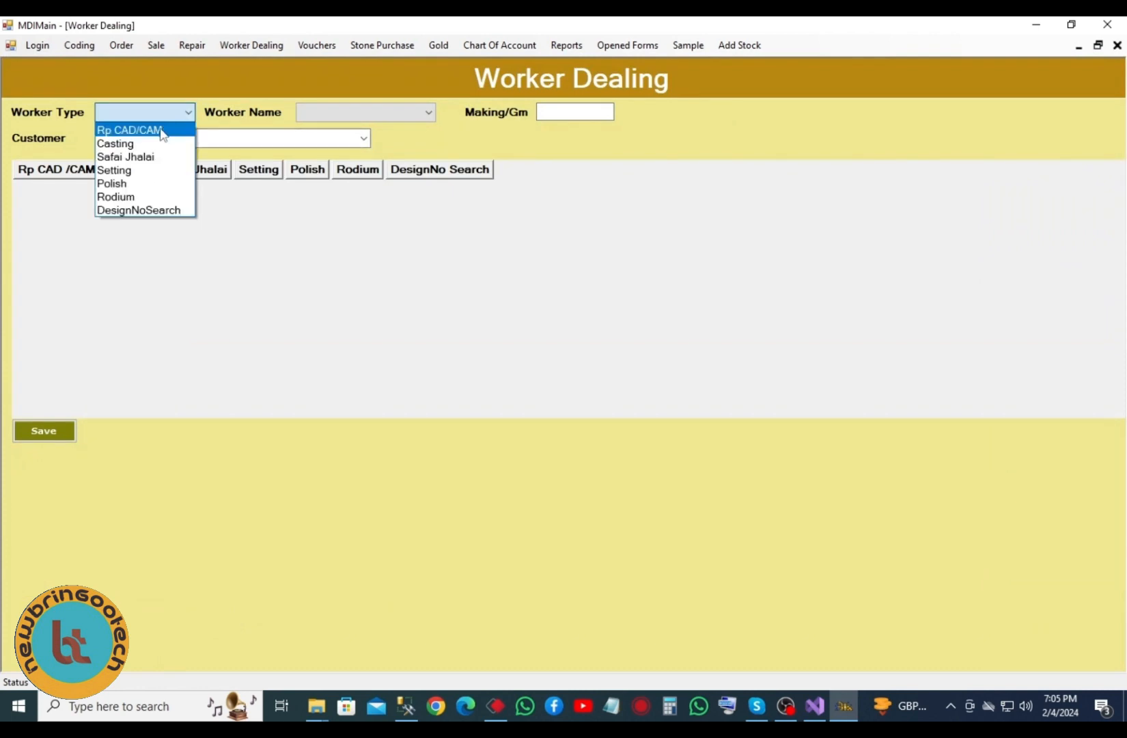
pyautogui.click(163, 133)
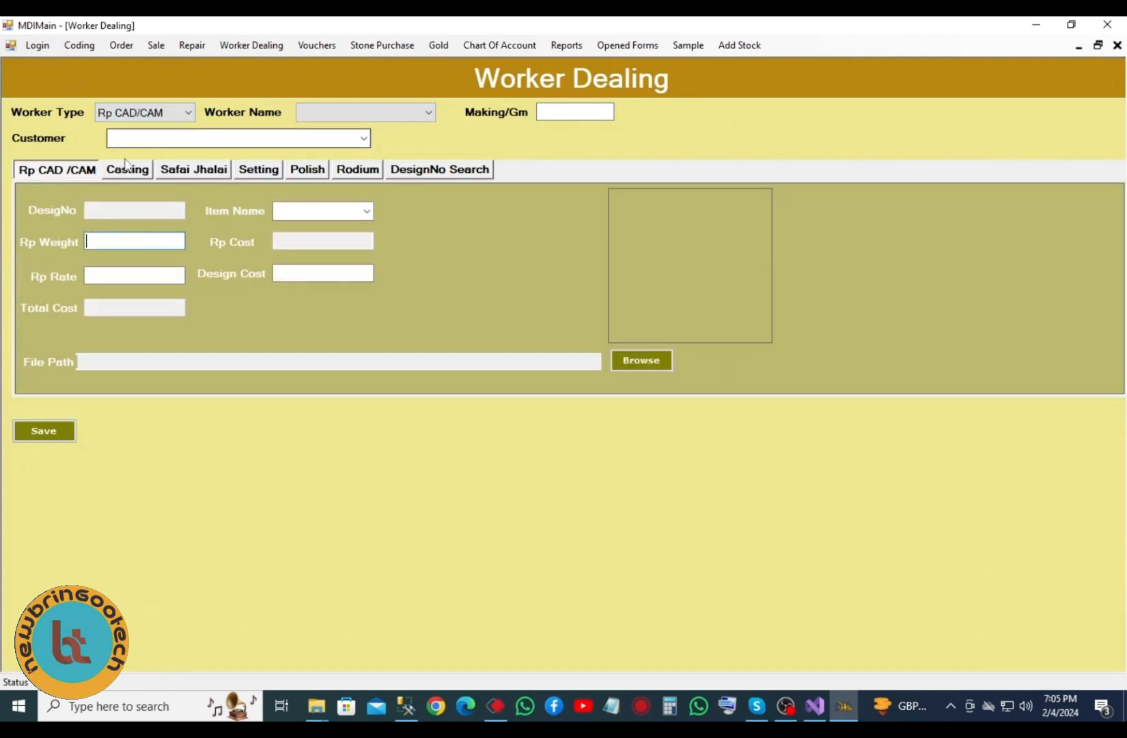
pyautogui.click(368, 212)
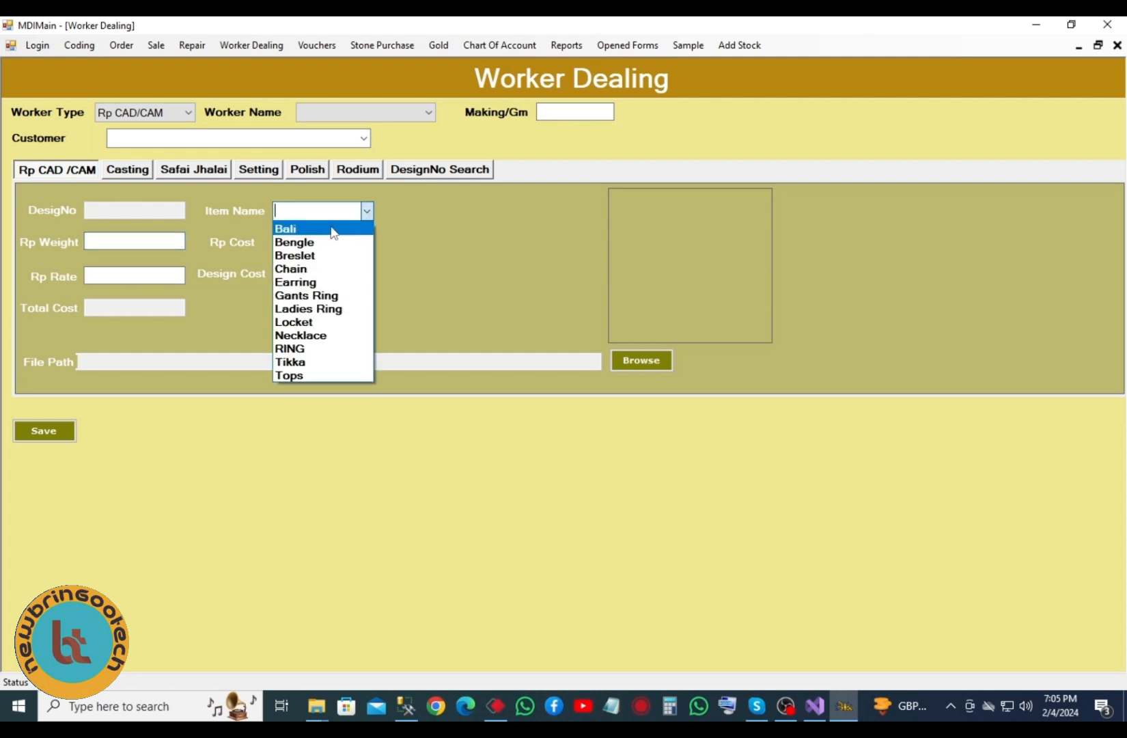
pyautogui.click(315, 363)
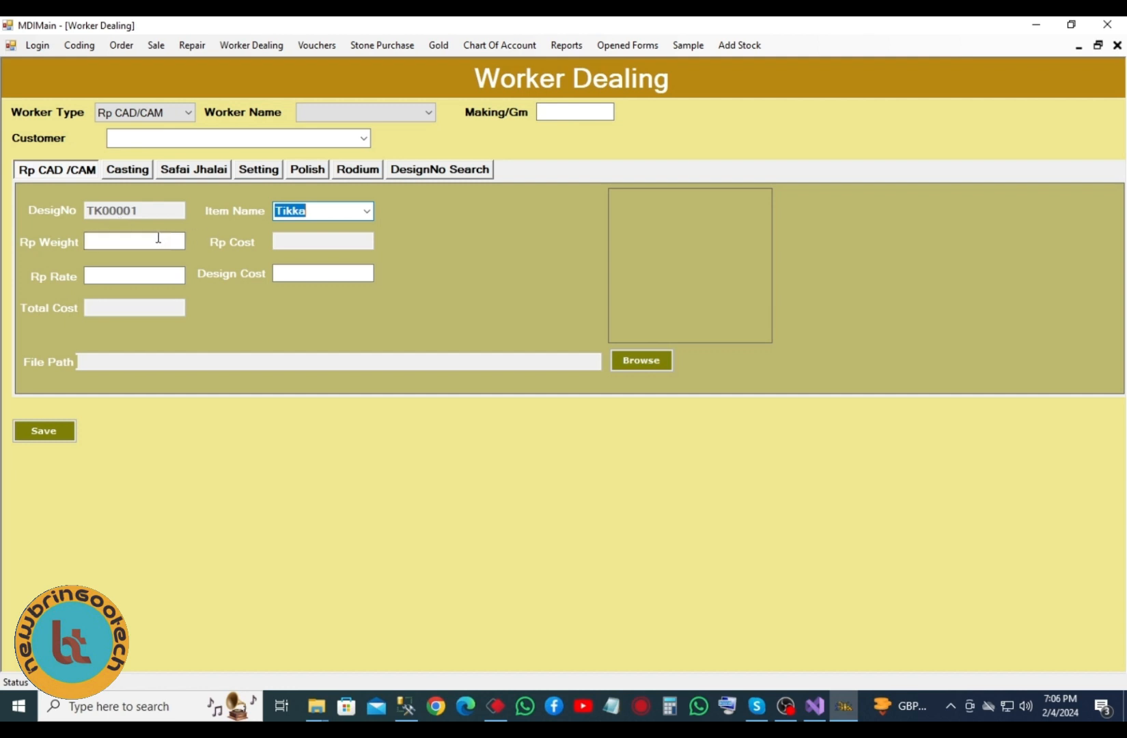
# - Enter Rp weight 10 and rate 120, then pick the worker and the customer
pyautogui.click(133, 240)
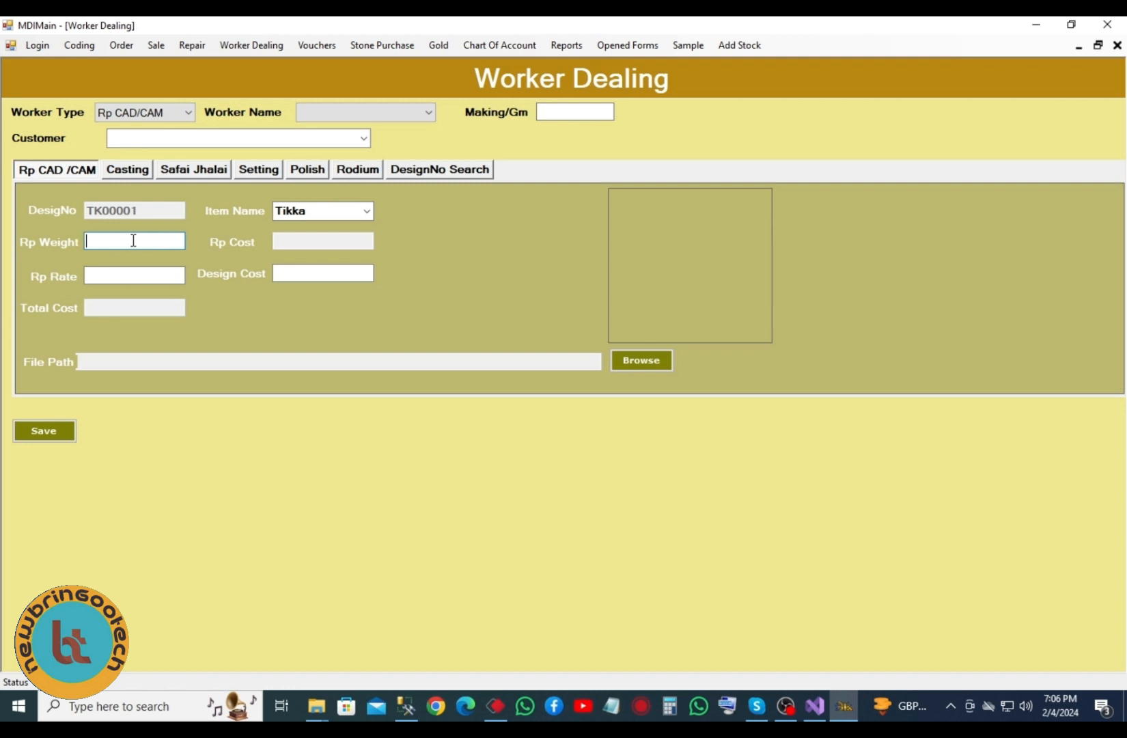
pyautogui.write('10')
pyautogui.click(160, 278)
pyautogui.write('12')
pyautogui.write('000')
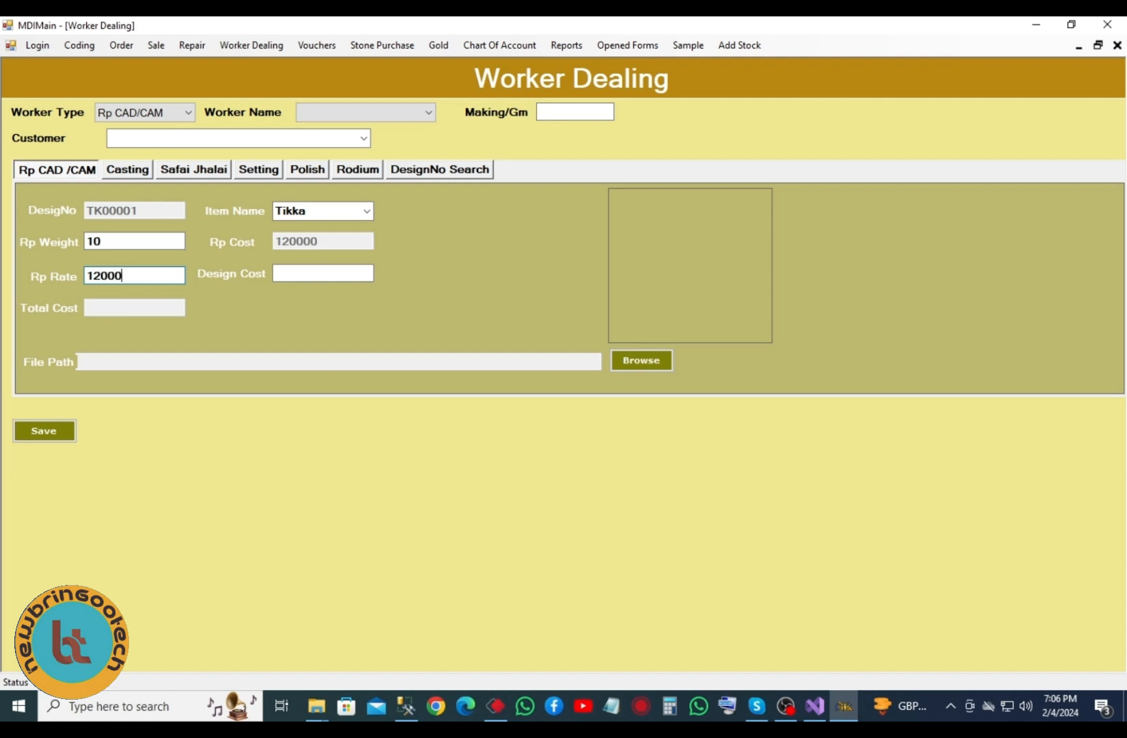
pyautogui.click(371, 116)
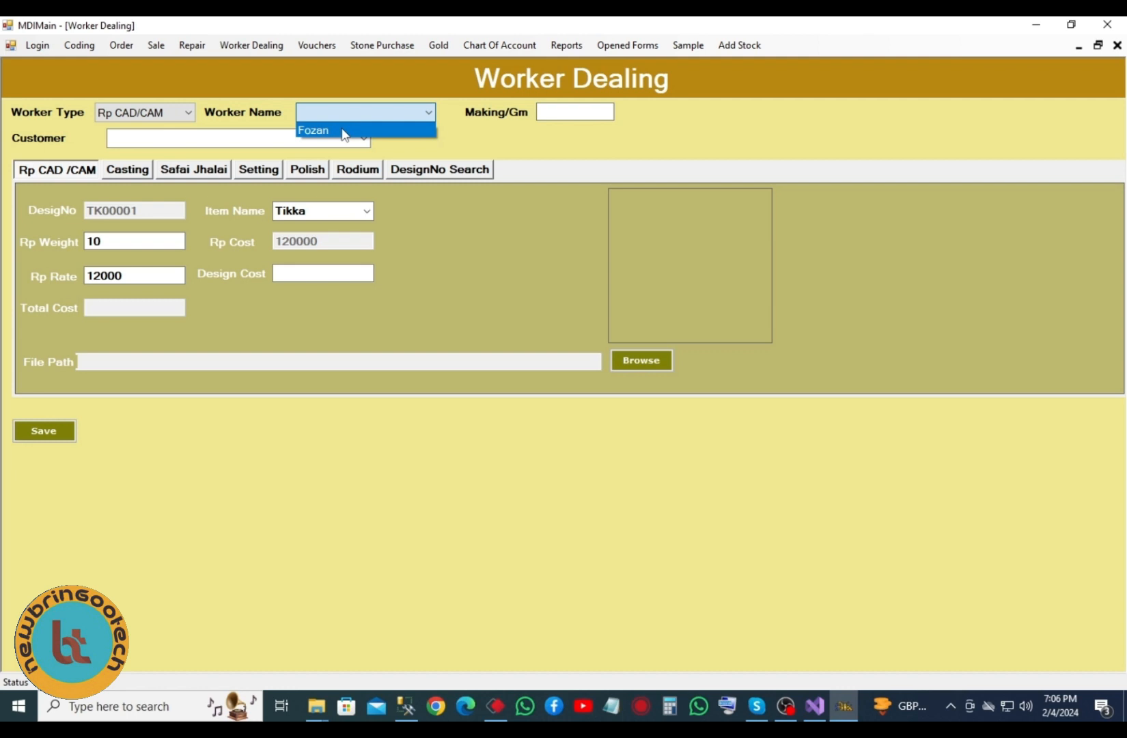
pyautogui.click(344, 131)
pyautogui.click(363, 140)
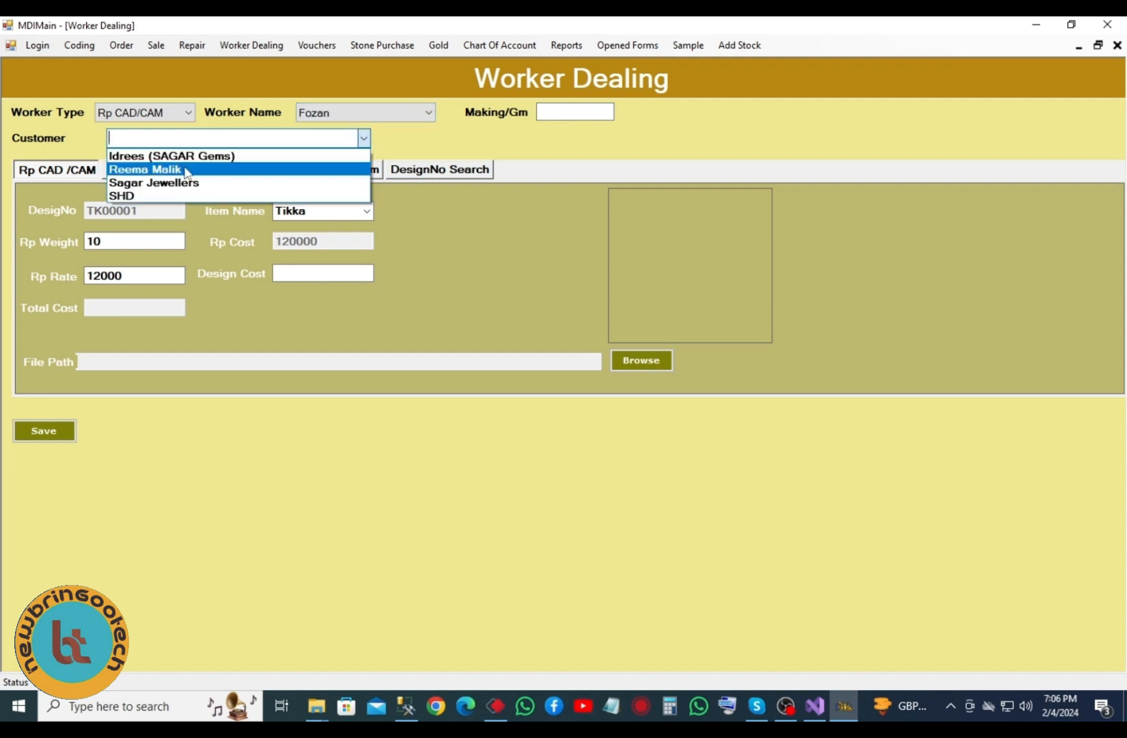
pyautogui.click(181, 183)
# - Correct the Rp rate to 1200 and set the design cost to 500
pyautogui.click(292, 272)
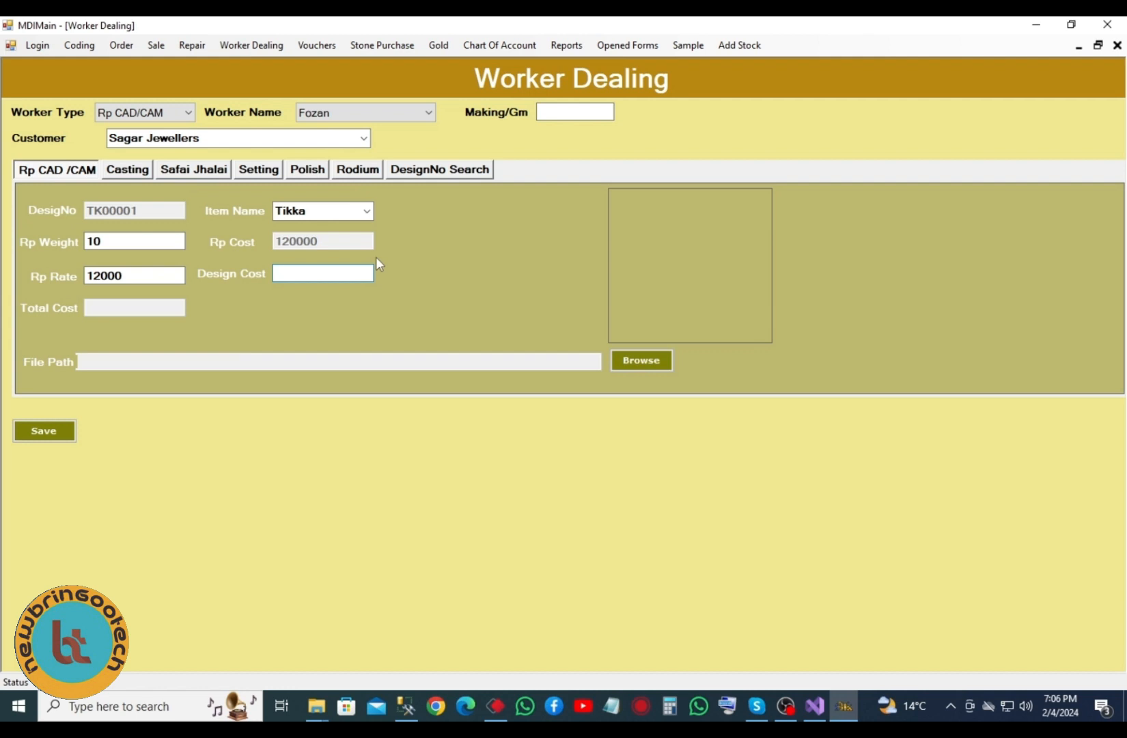
pyautogui.doubleClick(134, 273)
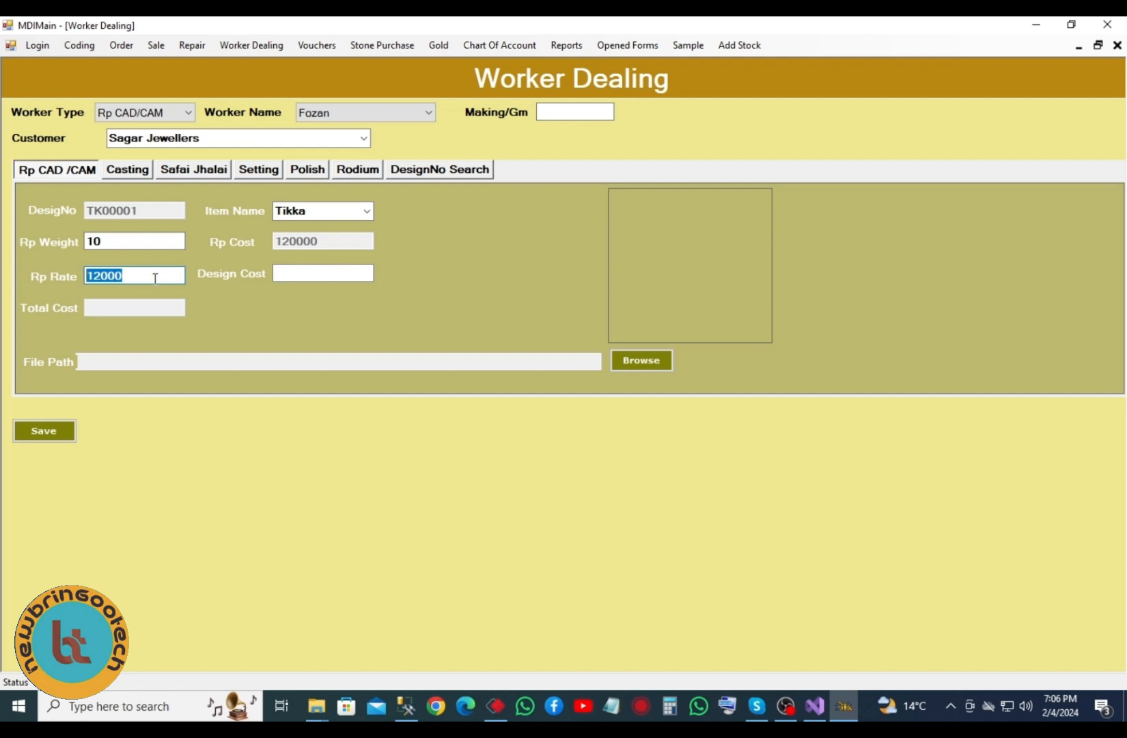
pyautogui.press('BackSpace')
pyautogui.write('1200')
pyautogui.doubleClick(119, 242)
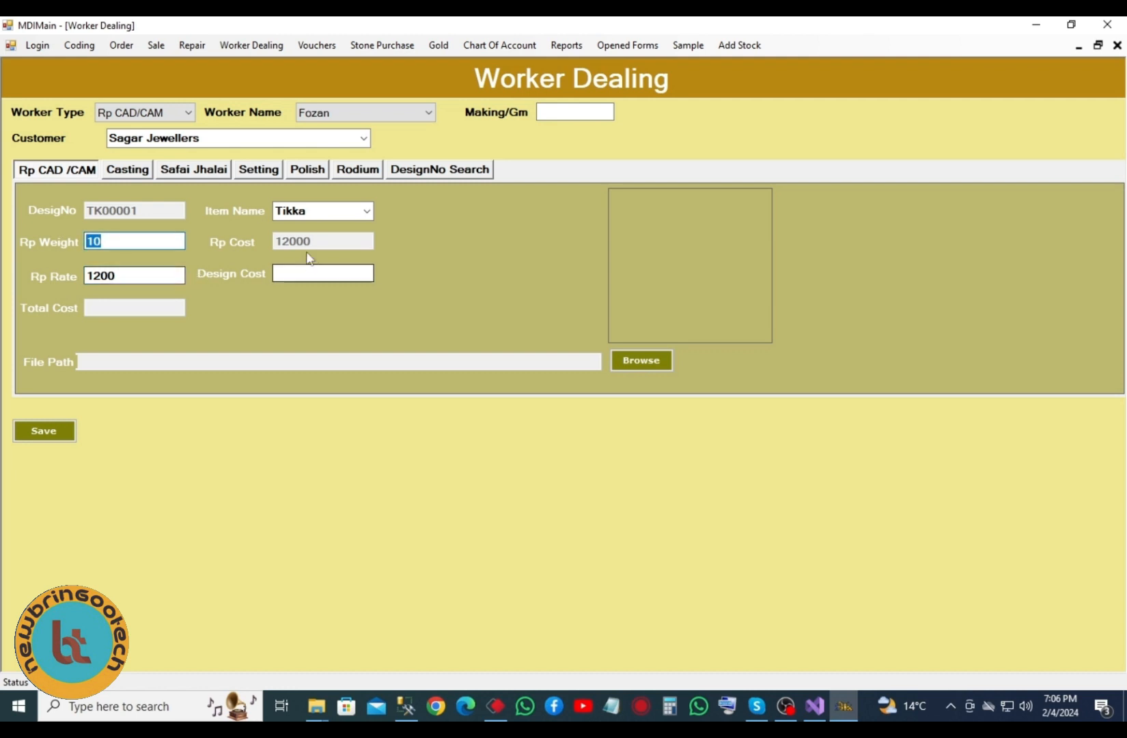
pyautogui.click(303, 272)
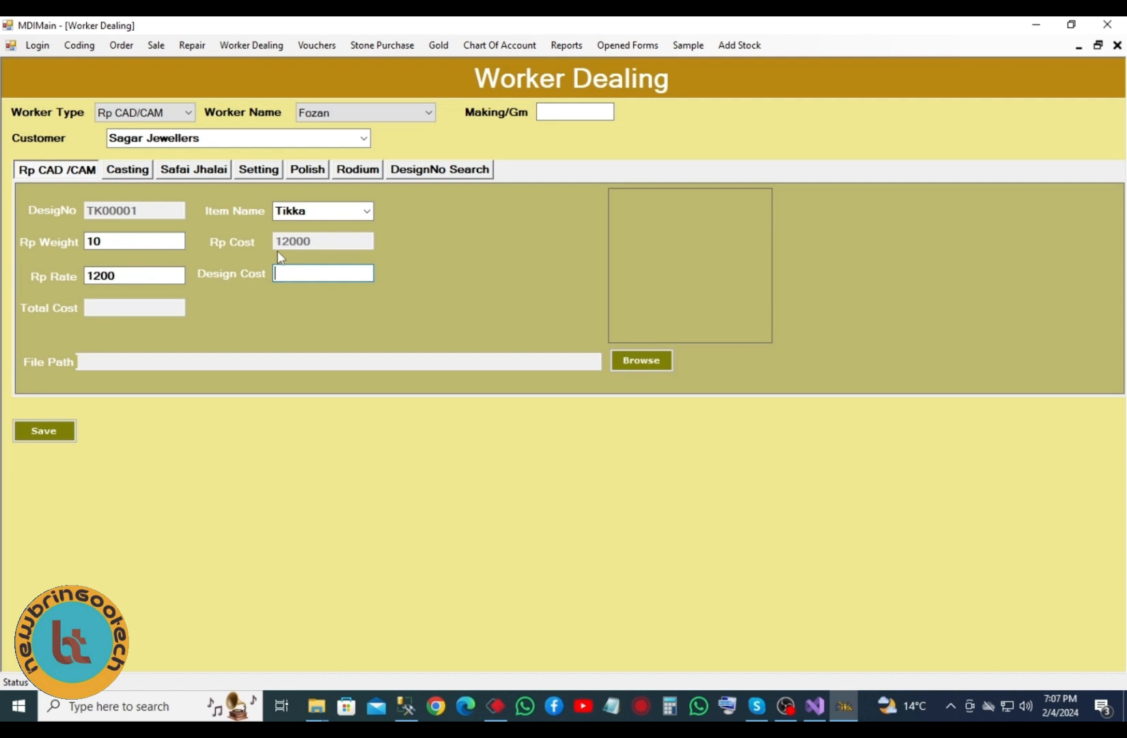
pyautogui.write('500')
# - Attach image 6132221.png and save the TK00001 CAD/CAM record
pyautogui.click(620, 367)
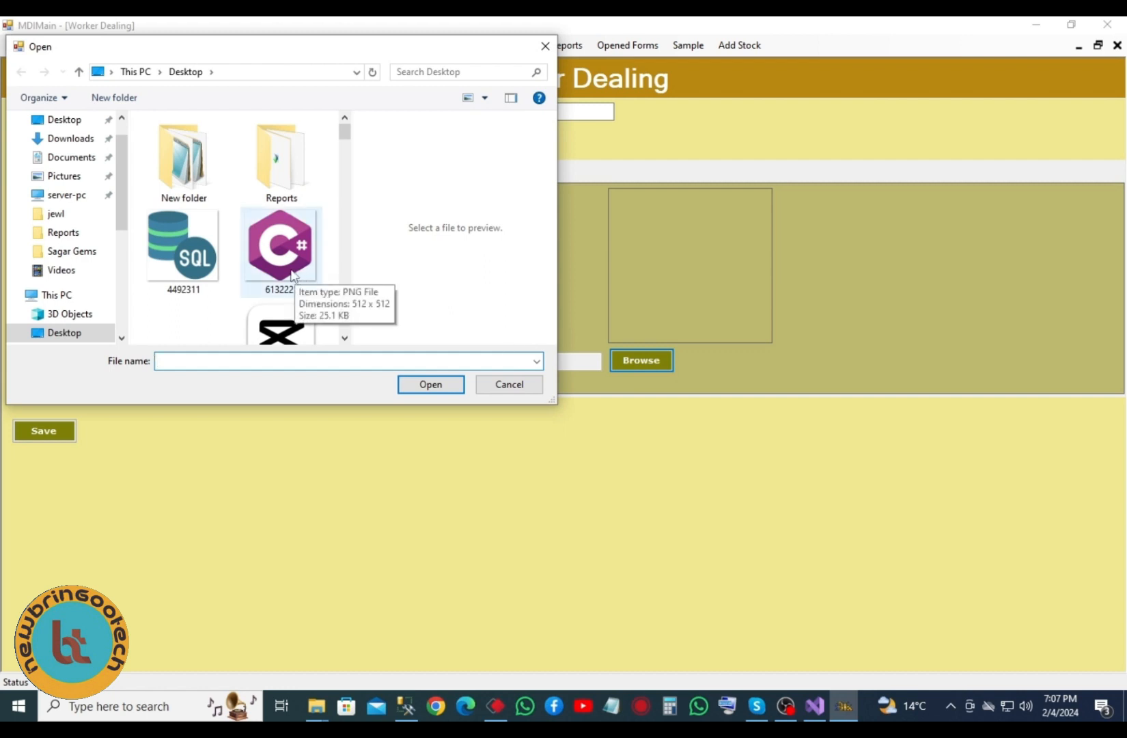
pyautogui.click(286, 259)
pyautogui.click(426, 386)
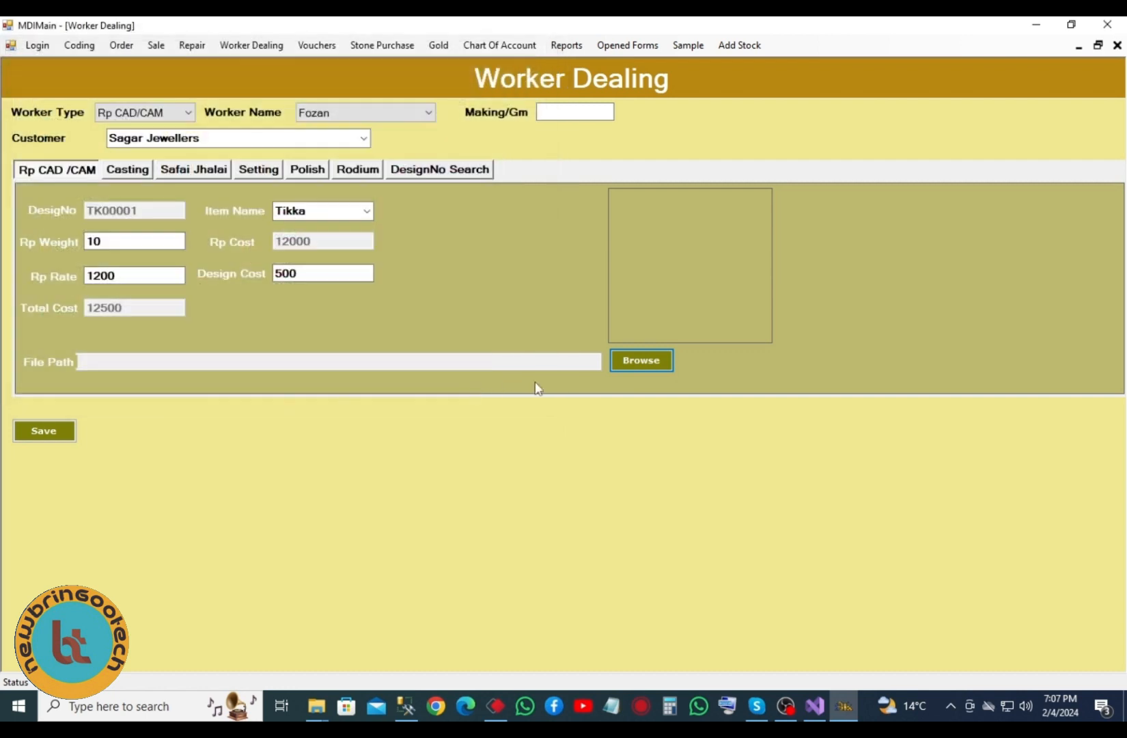
pyautogui.click(65, 431)
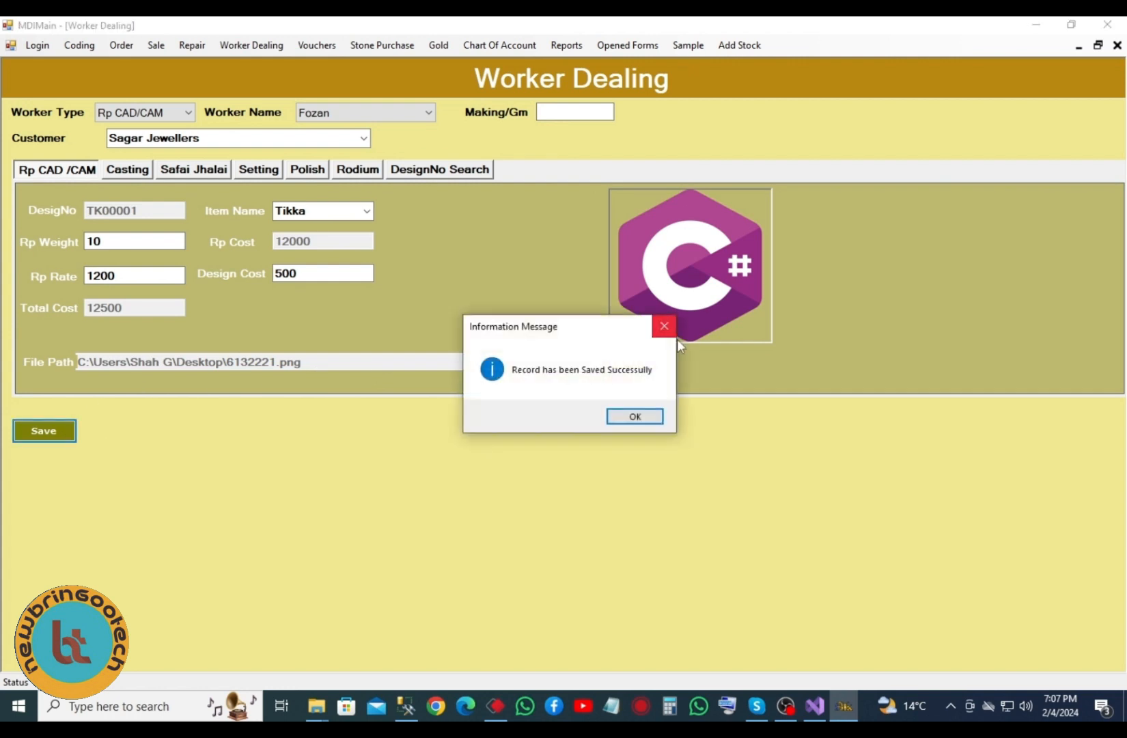
pyautogui.click(634, 416)
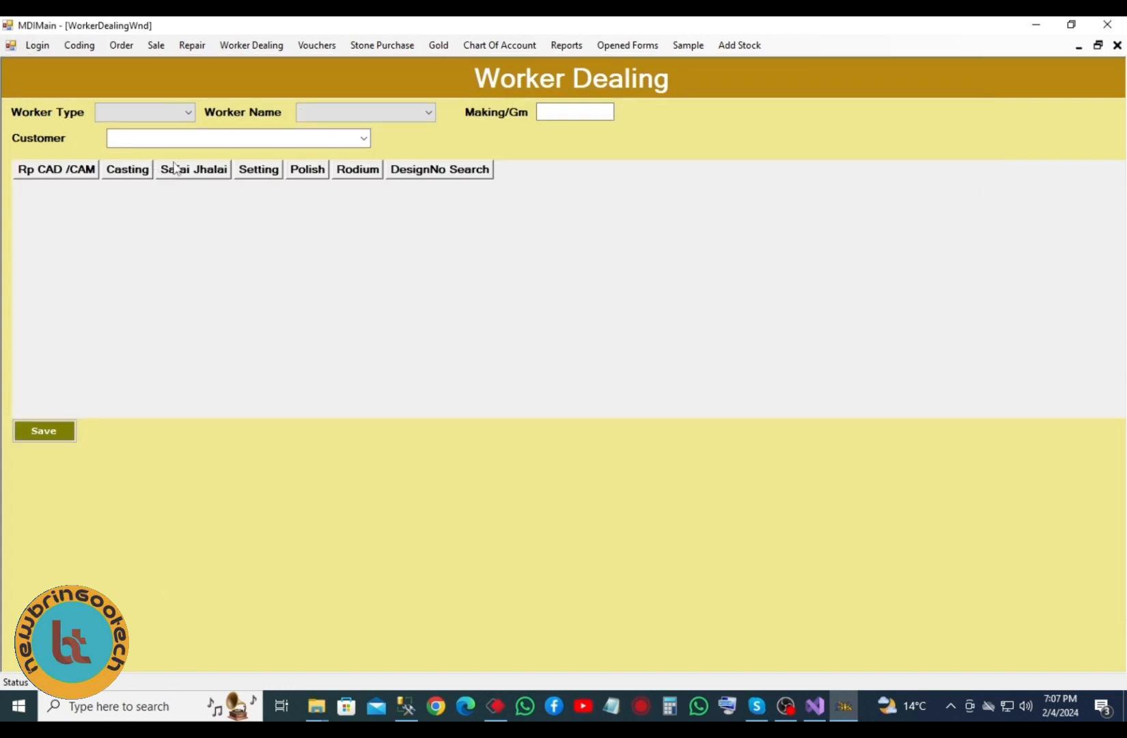
# - On the Casting tab, mark Gold Given and load design TK00001 for item Tikka
pyautogui.click(121, 174)
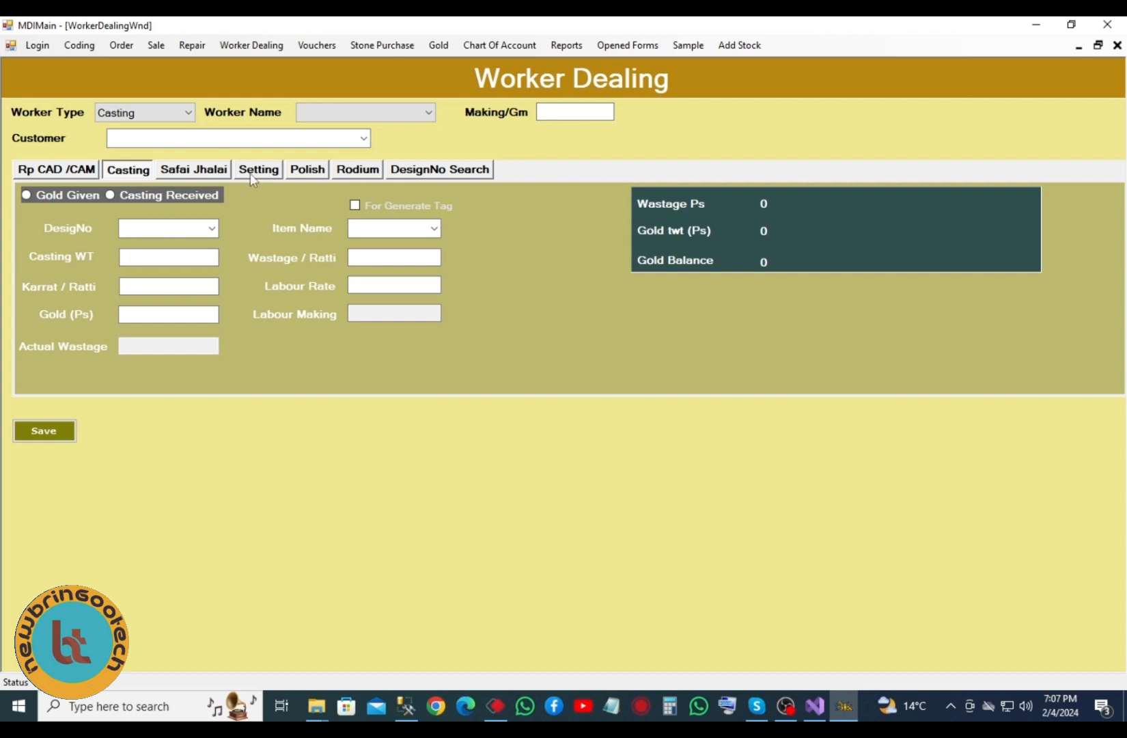
pyautogui.click(88, 194)
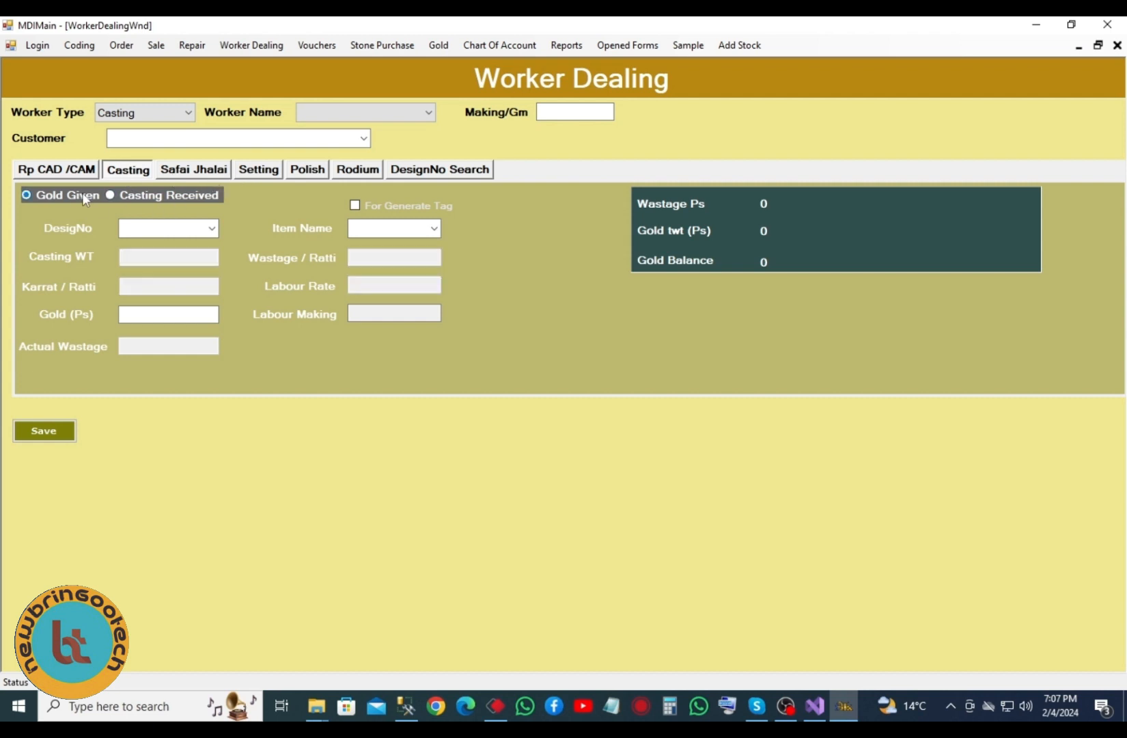
pyautogui.click(211, 227)
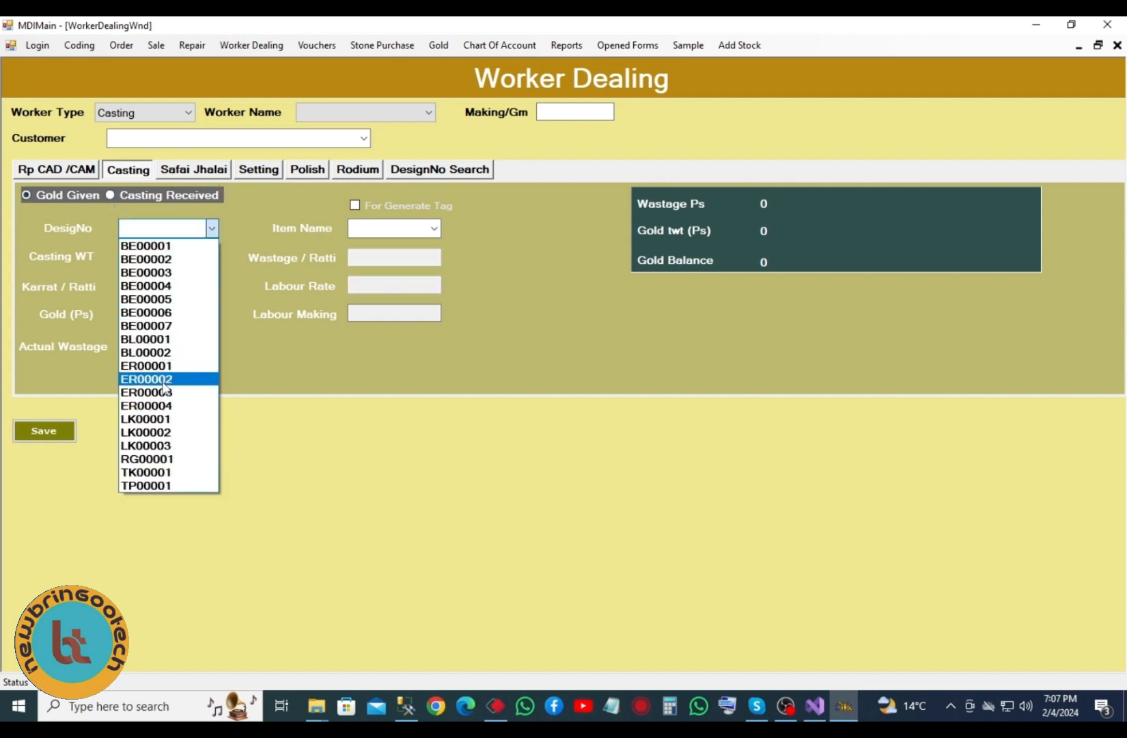
pyautogui.click(163, 485)
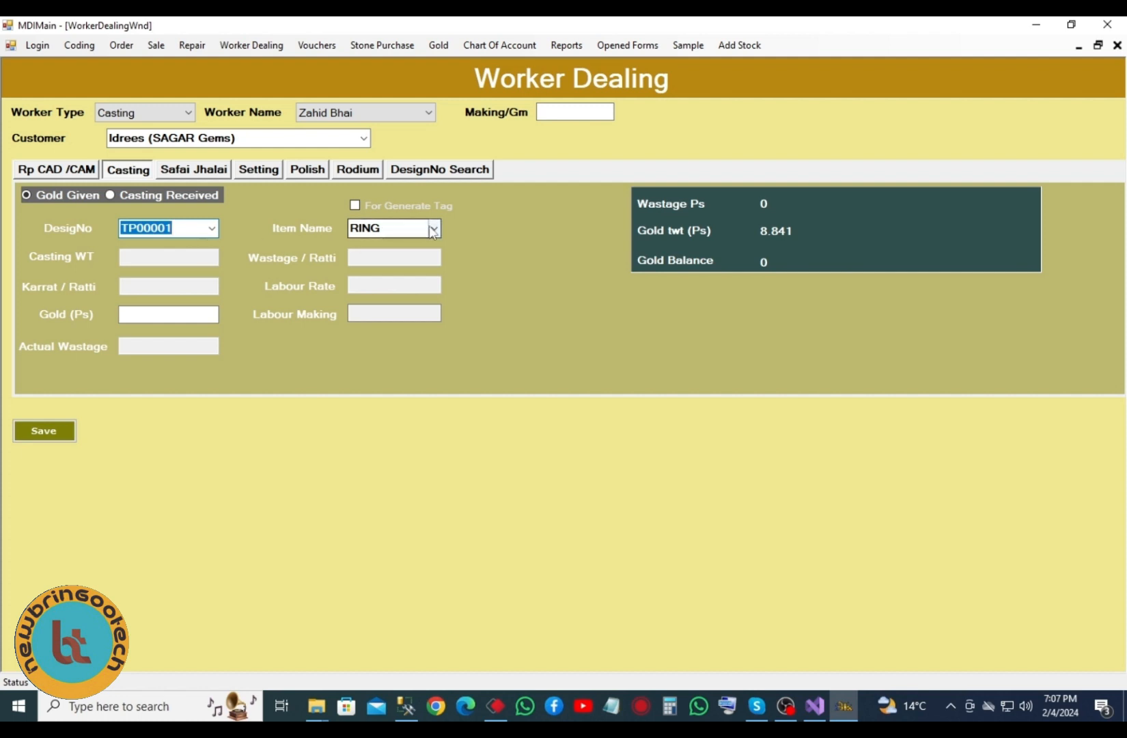
pyautogui.click(212, 228)
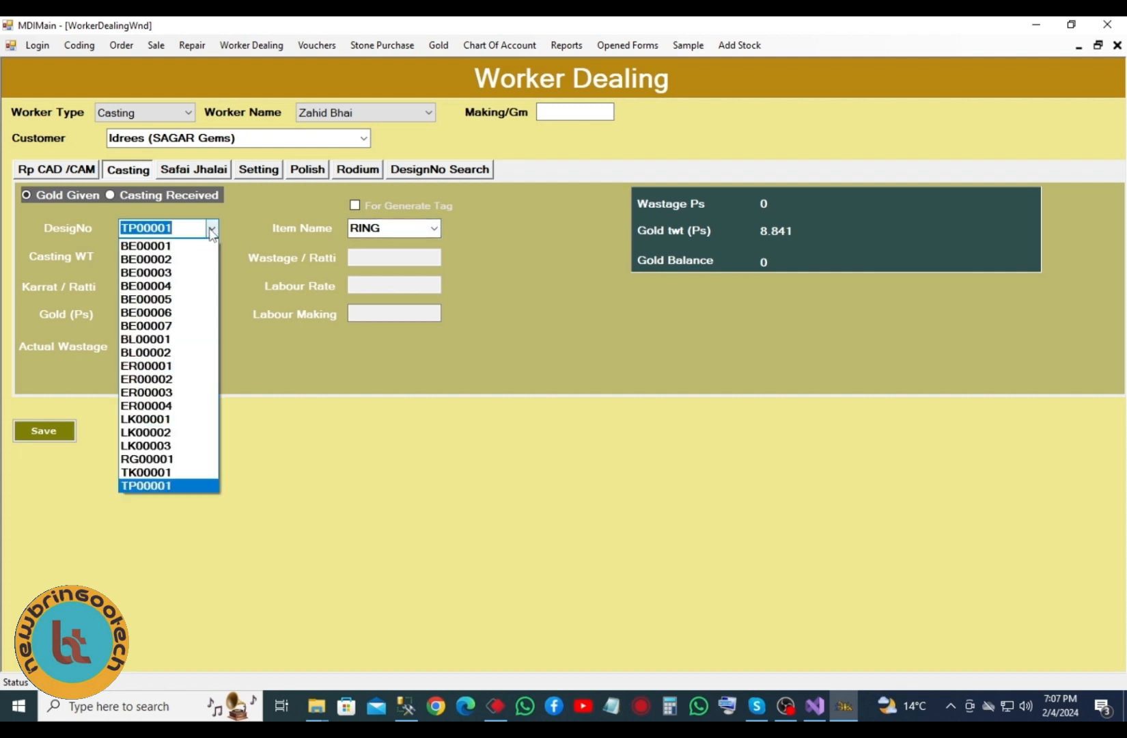
pyautogui.click(157, 473)
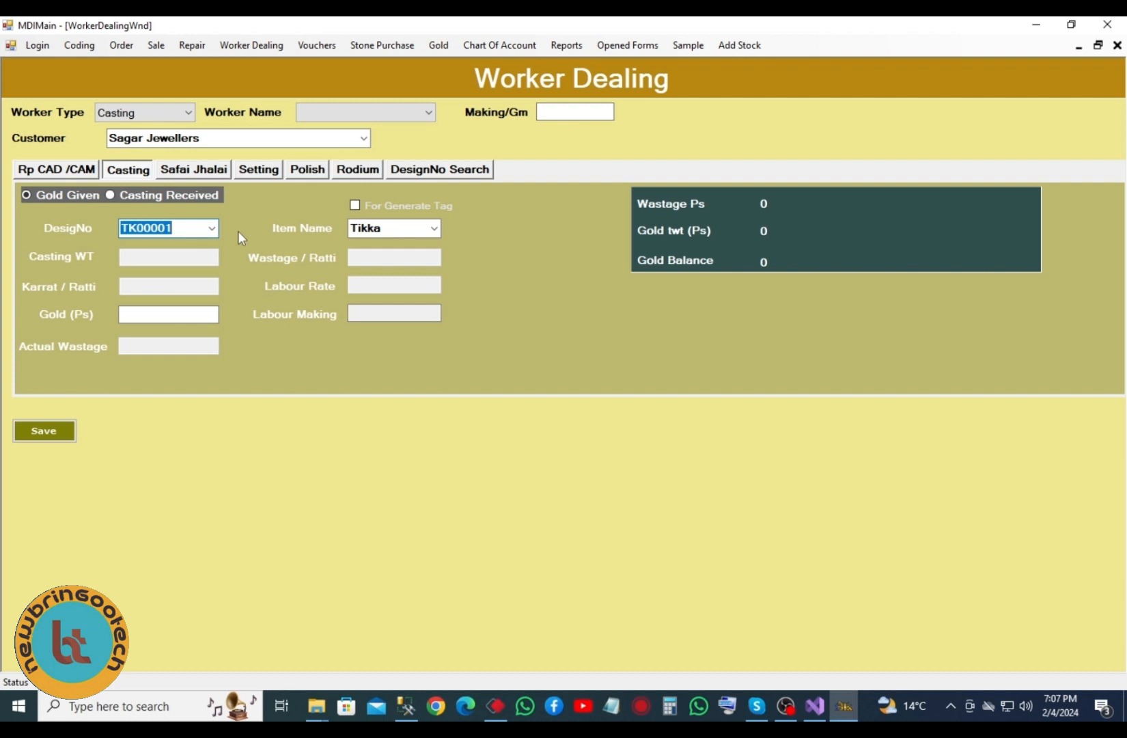
# - Set the casting entry to item Tikka and design TK00001 with tag generation off
pyautogui.click(360, 206)
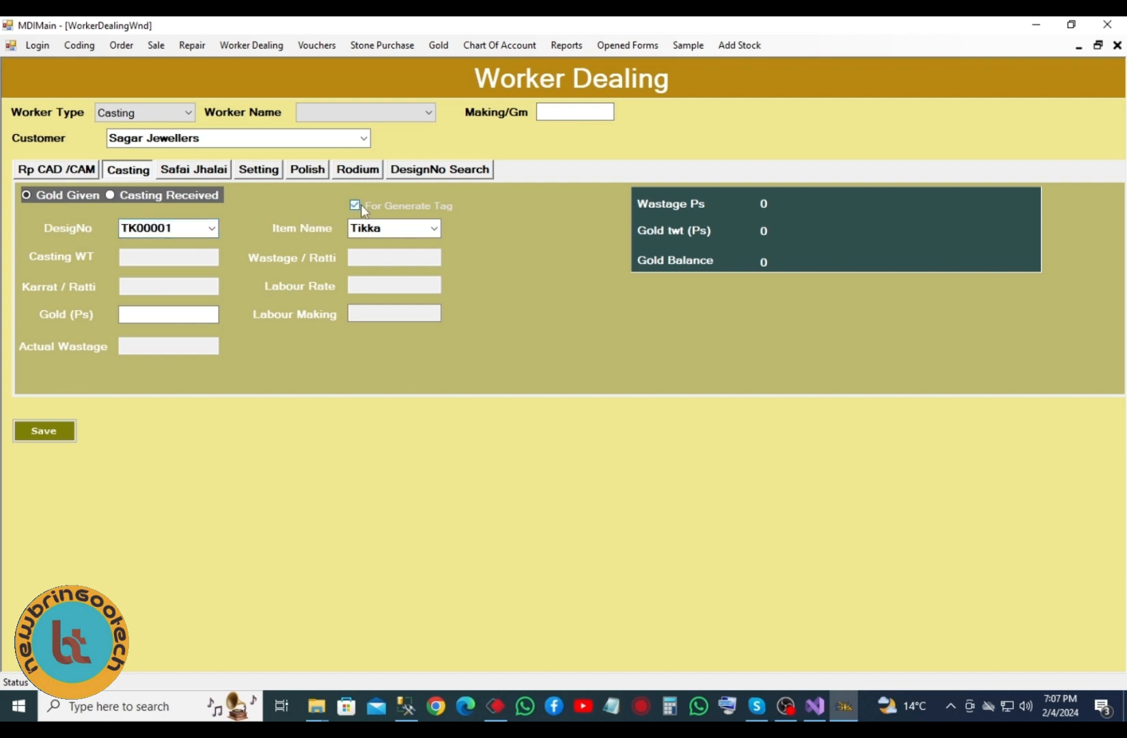
pyautogui.click(438, 232)
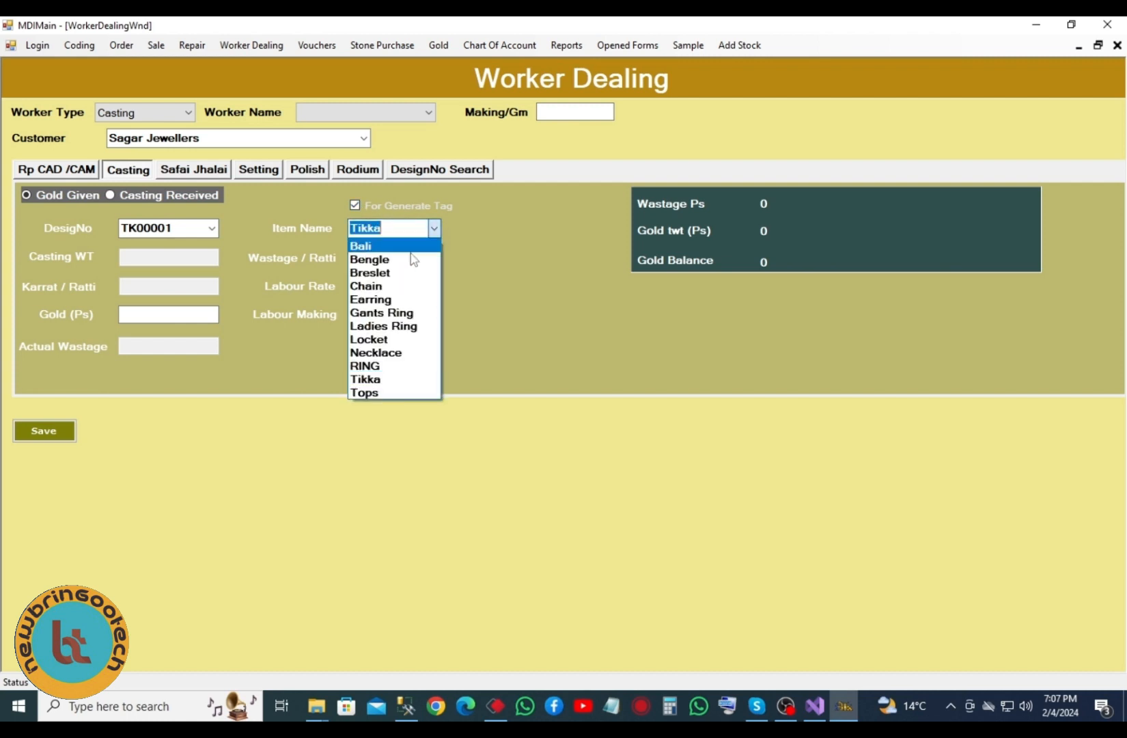
pyautogui.click(378, 377)
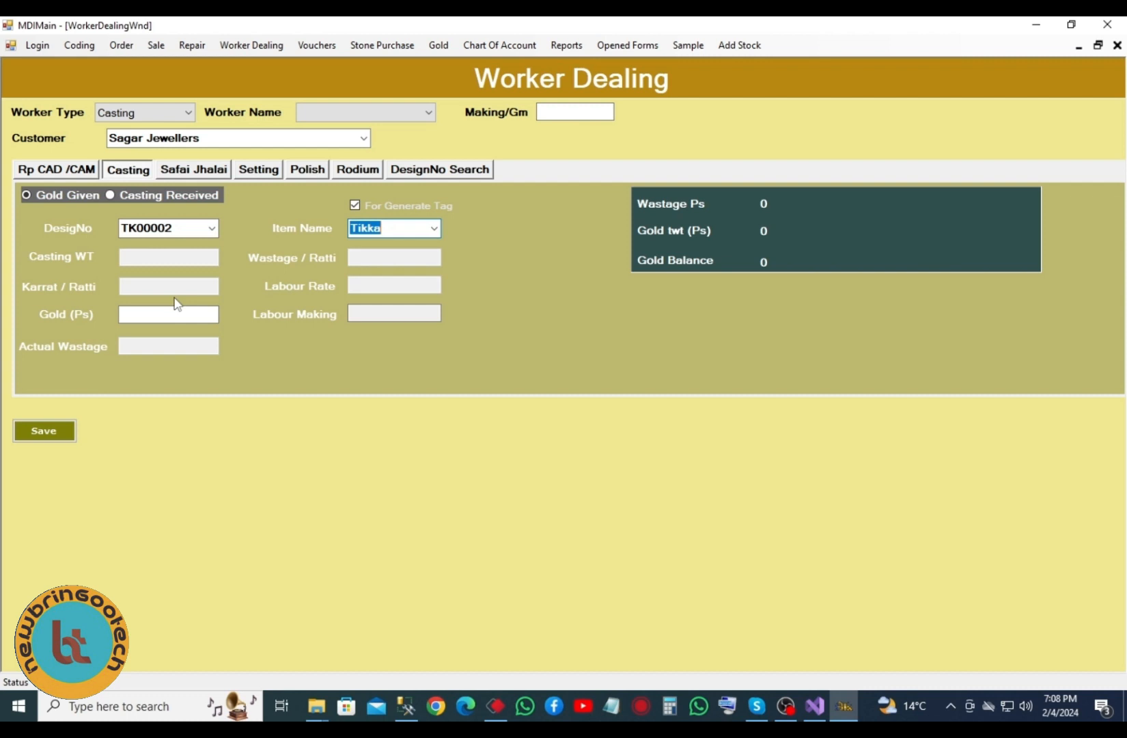
pyautogui.click(362, 203)
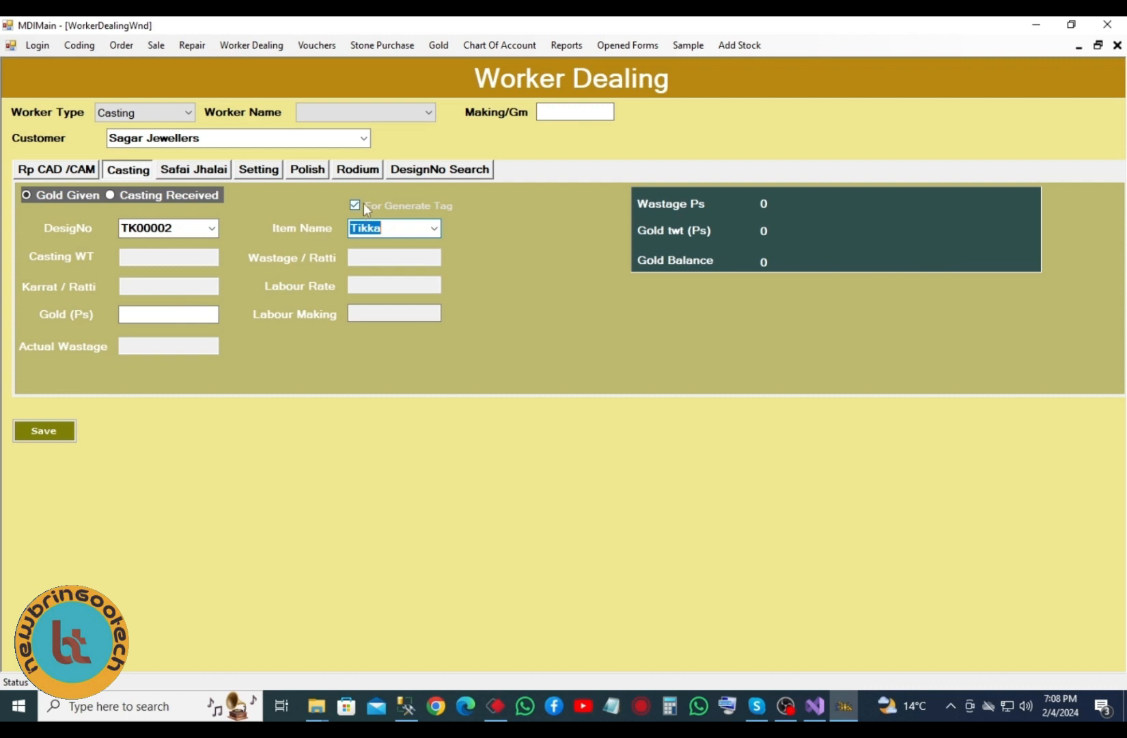
pyautogui.click(434, 228)
pyautogui.click(402, 378)
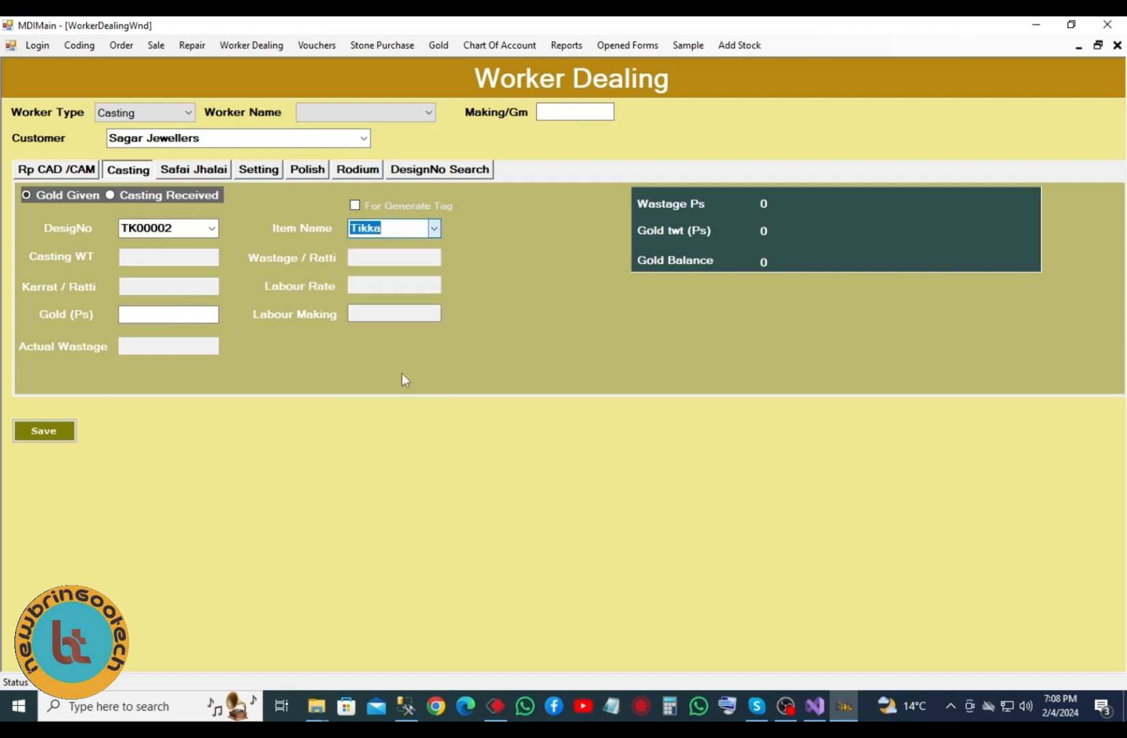
pyautogui.click(213, 228)
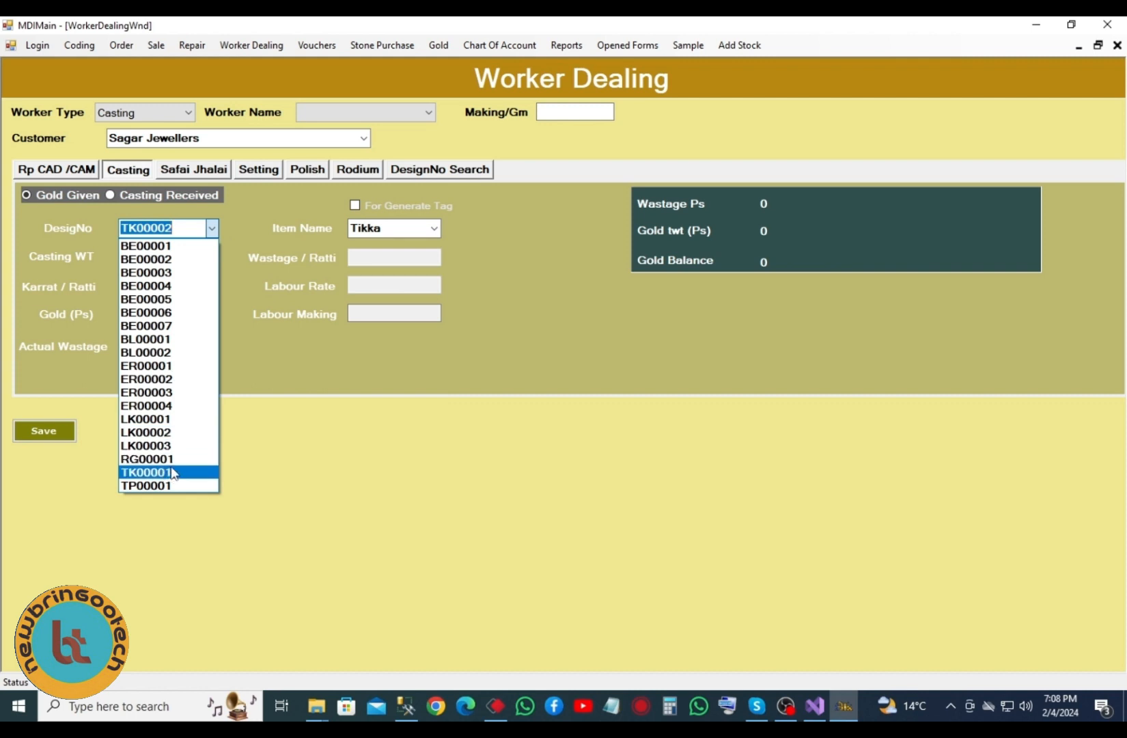
pyautogui.click(172, 472)
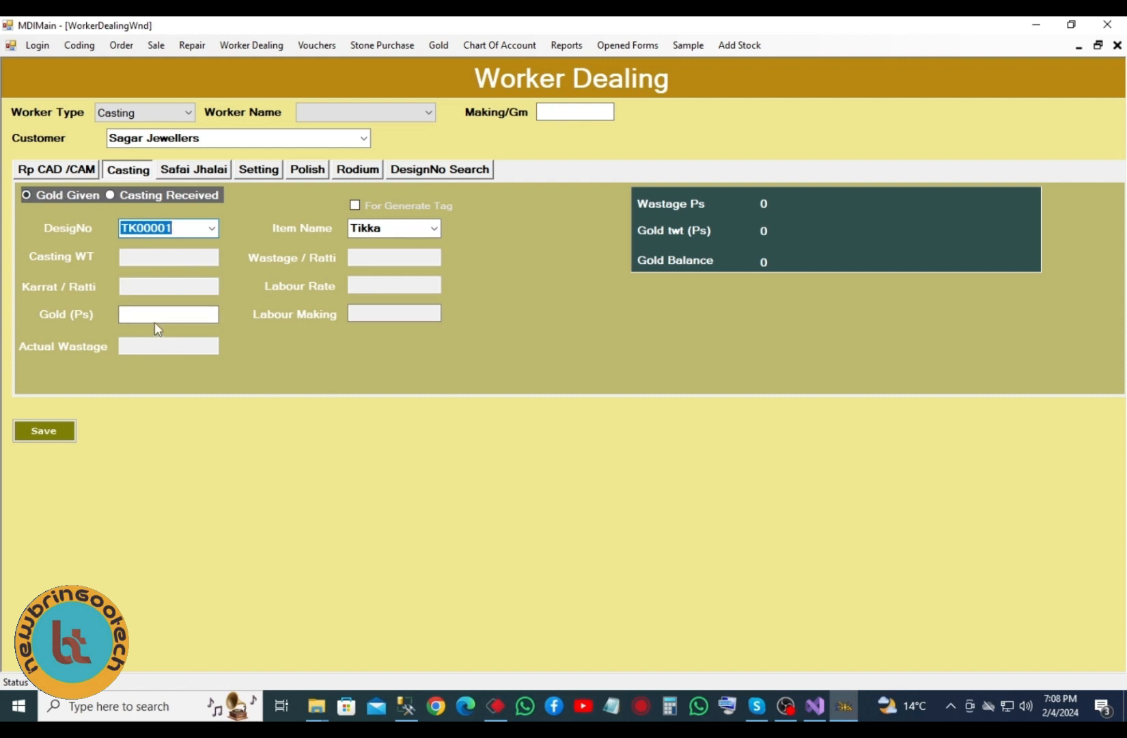
pyautogui.write('10')
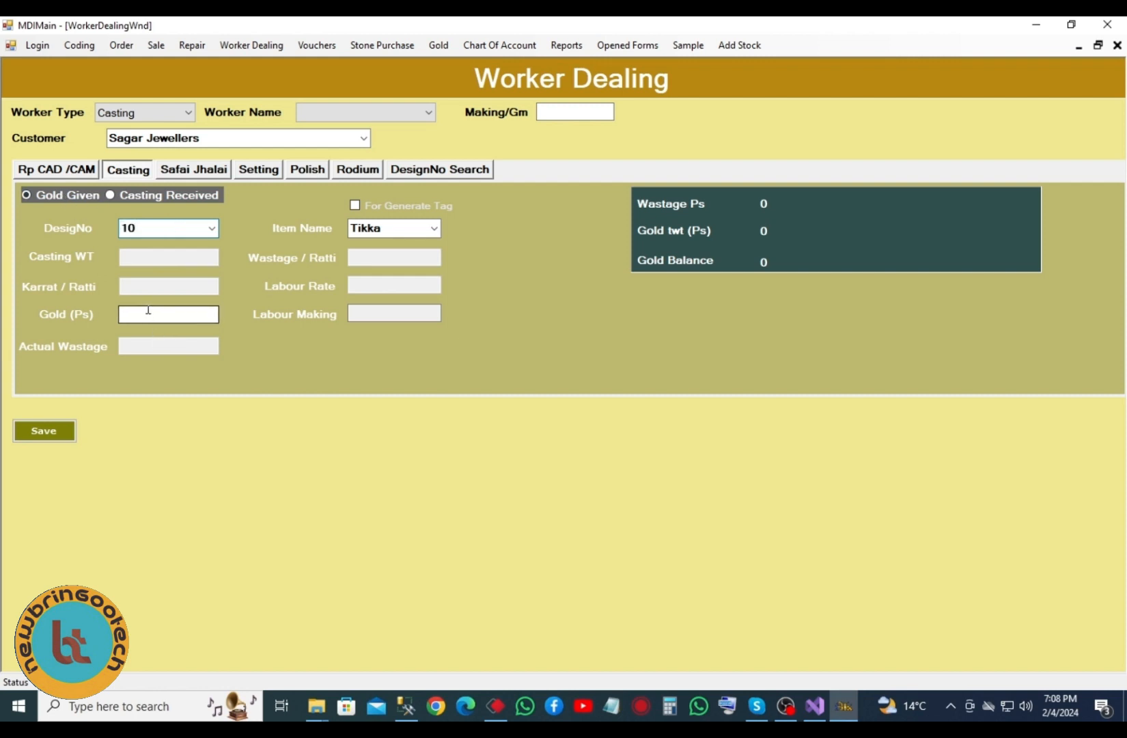
pyautogui.press('BackSpace')
pyautogui.press('BackSpace')
pyautogui.click(211, 228)
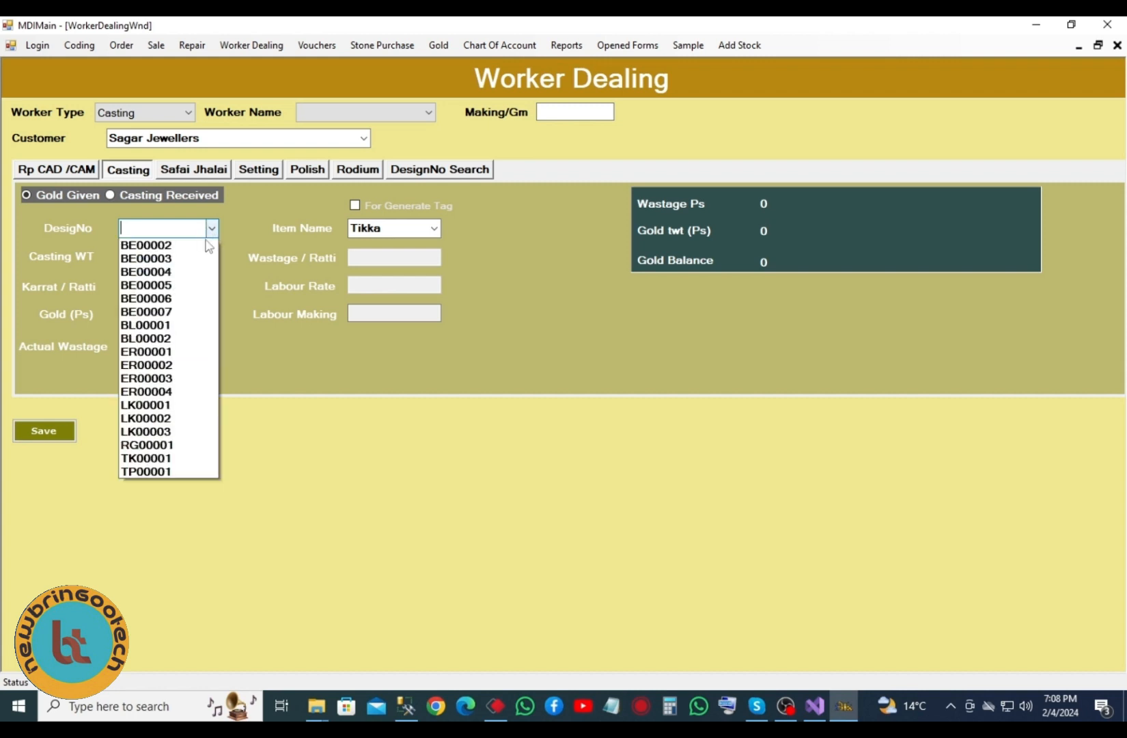
pyautogui.click(146, 458)
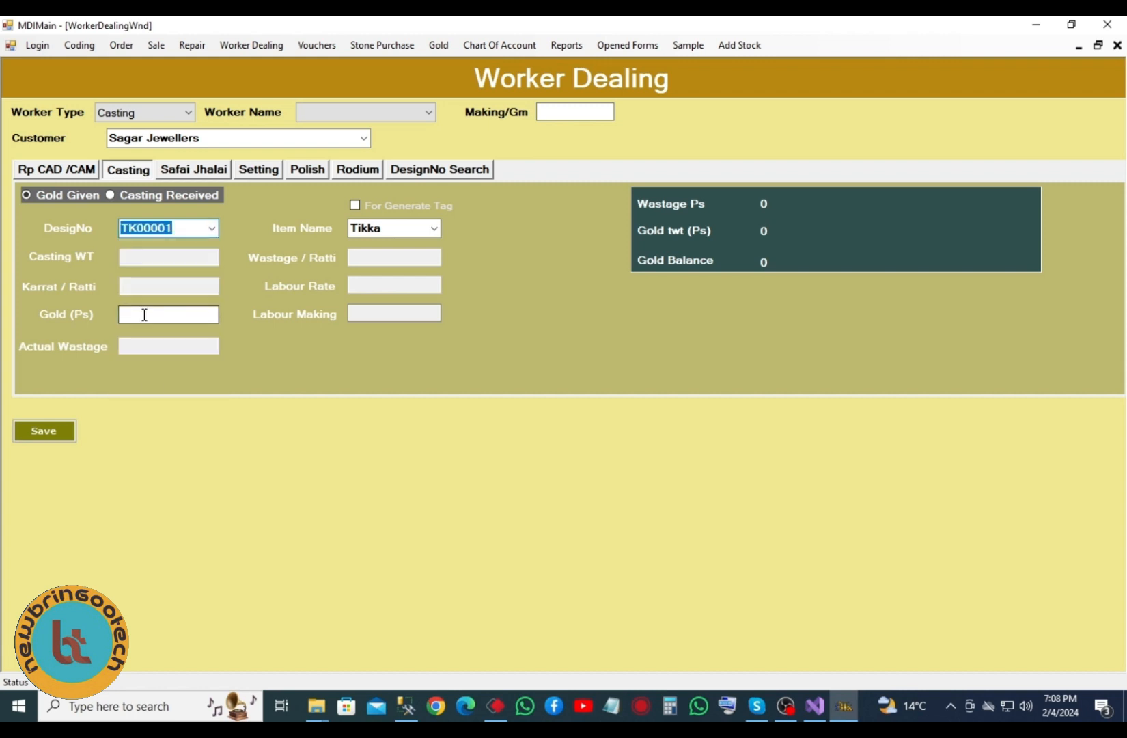
# - Enter 10 as gold given, assign the worker, and save the casting record
pyautogui.click(144, 315)
pyautogui.write('10')
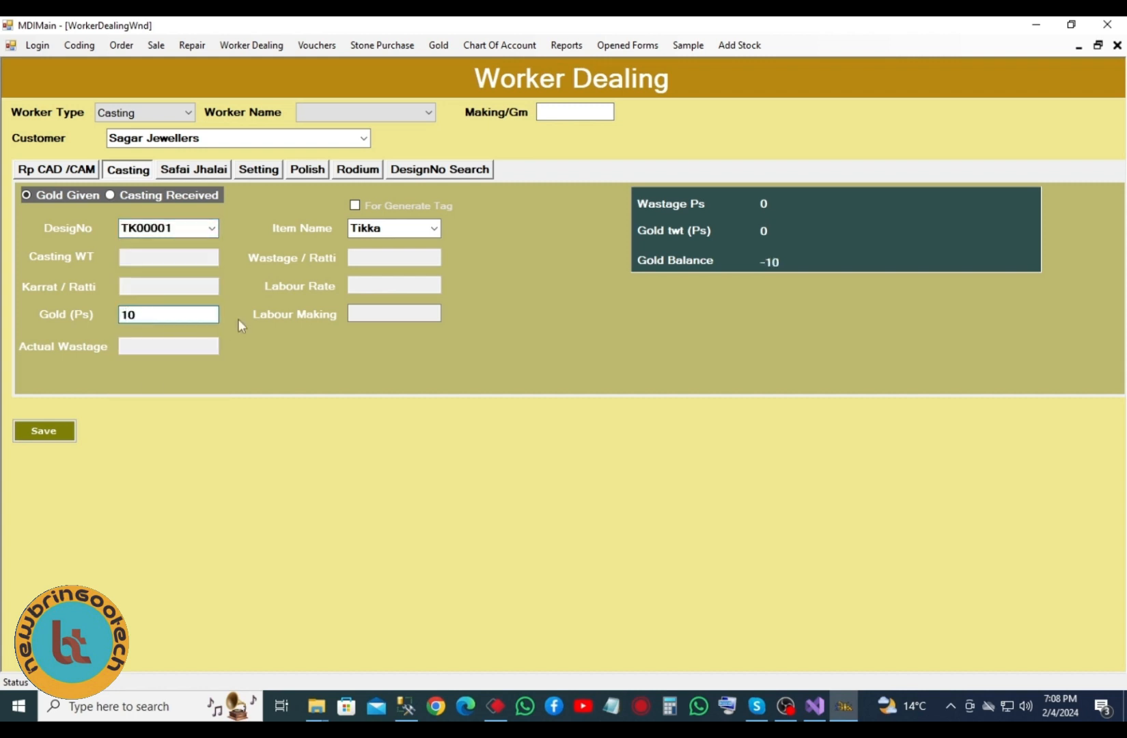
pyautogui.click(70, 431)
pyautogui.click(605, 408)
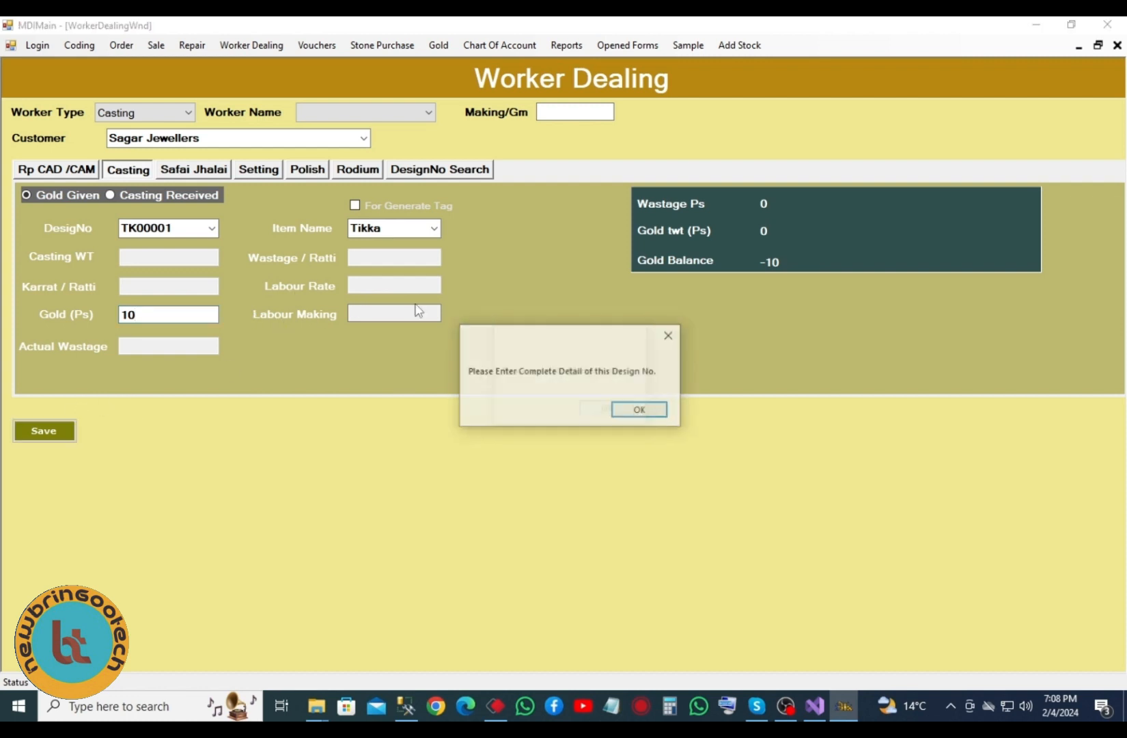
pyautogui.click(641, 410)
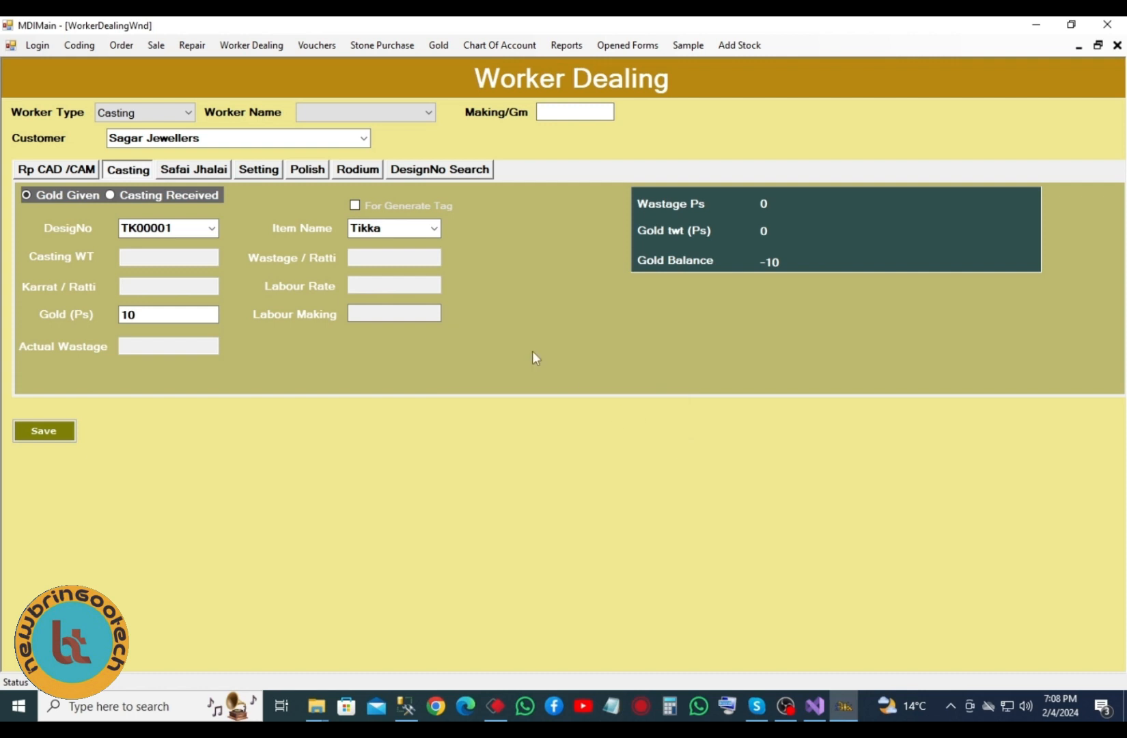
pyautogui.click(410, 113)
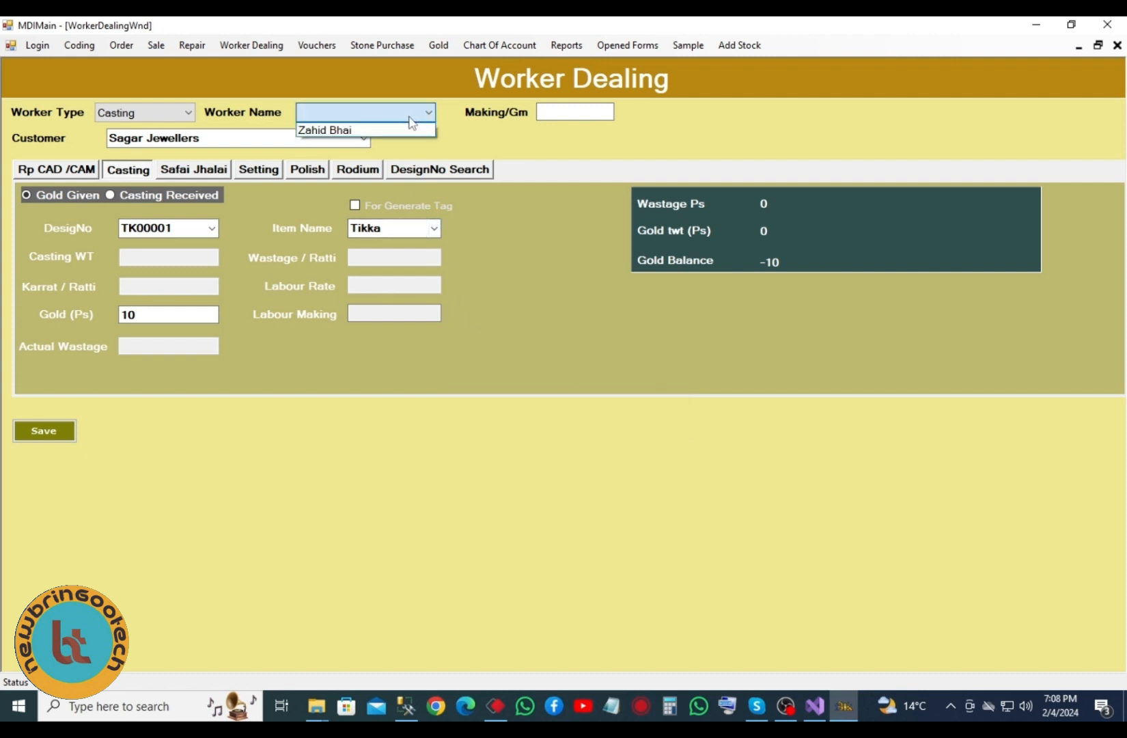
pyautogui.click(380, 131)
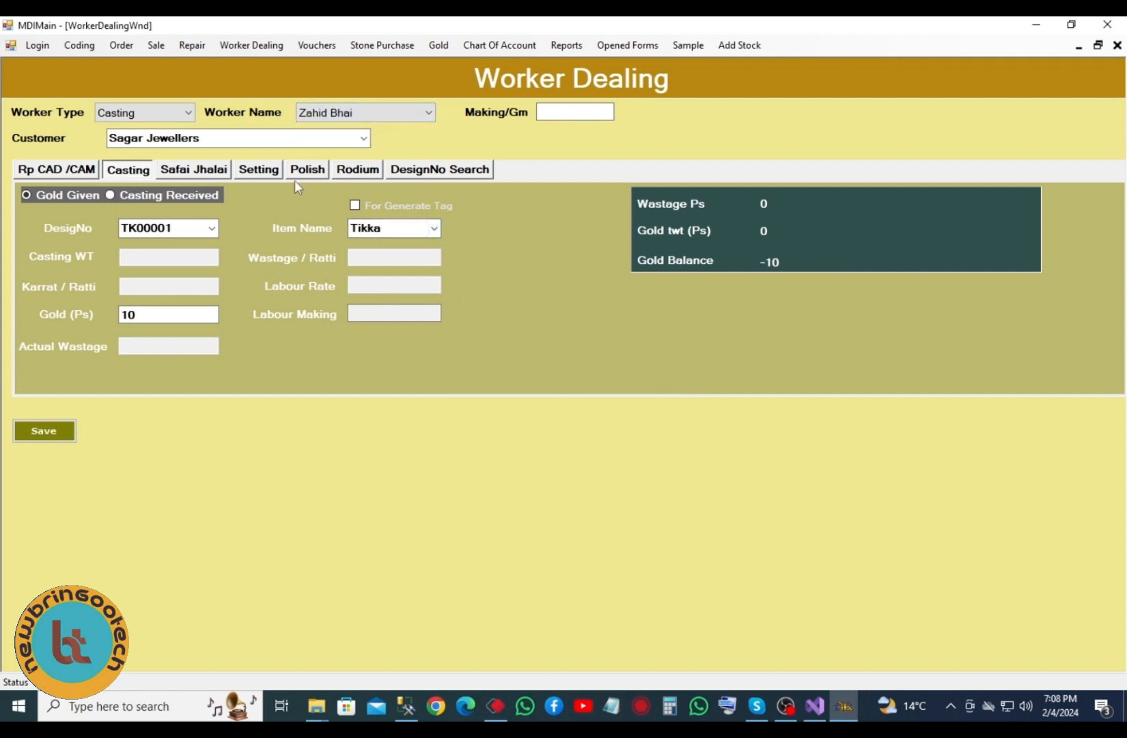
pyautogui.click(381, 117)
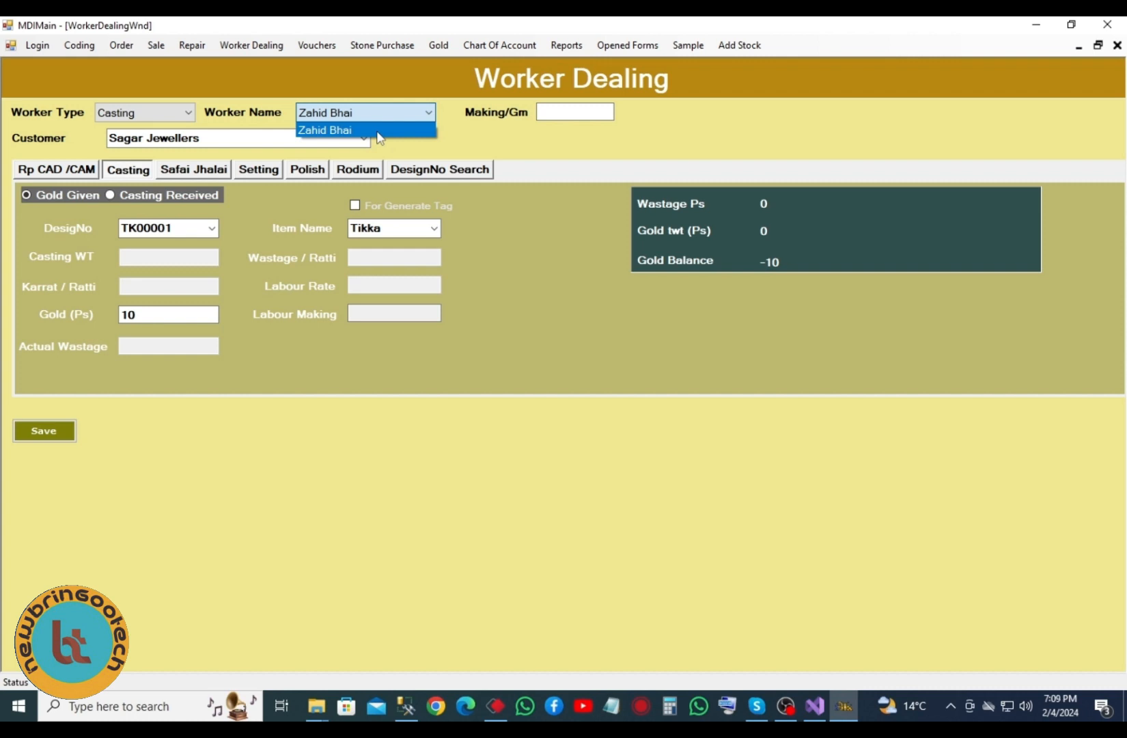
pyautogui.click(378, 131)
pyautogui.click(41, 432)
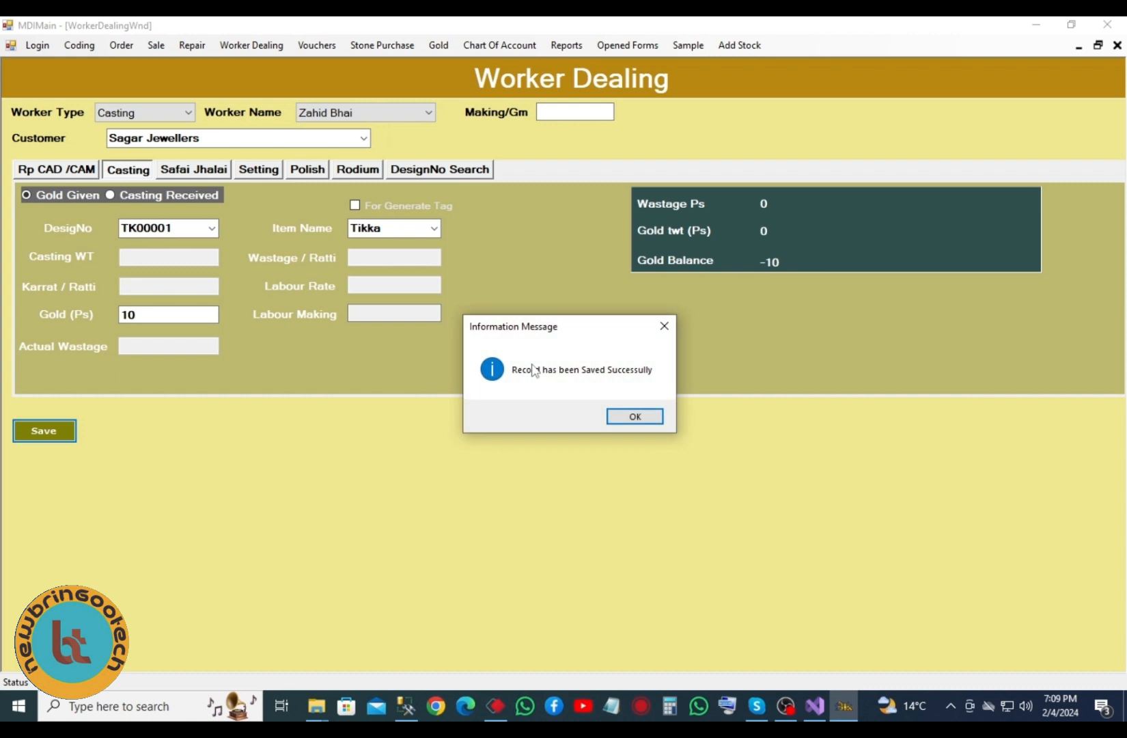
pyautogui.click(634, 418)
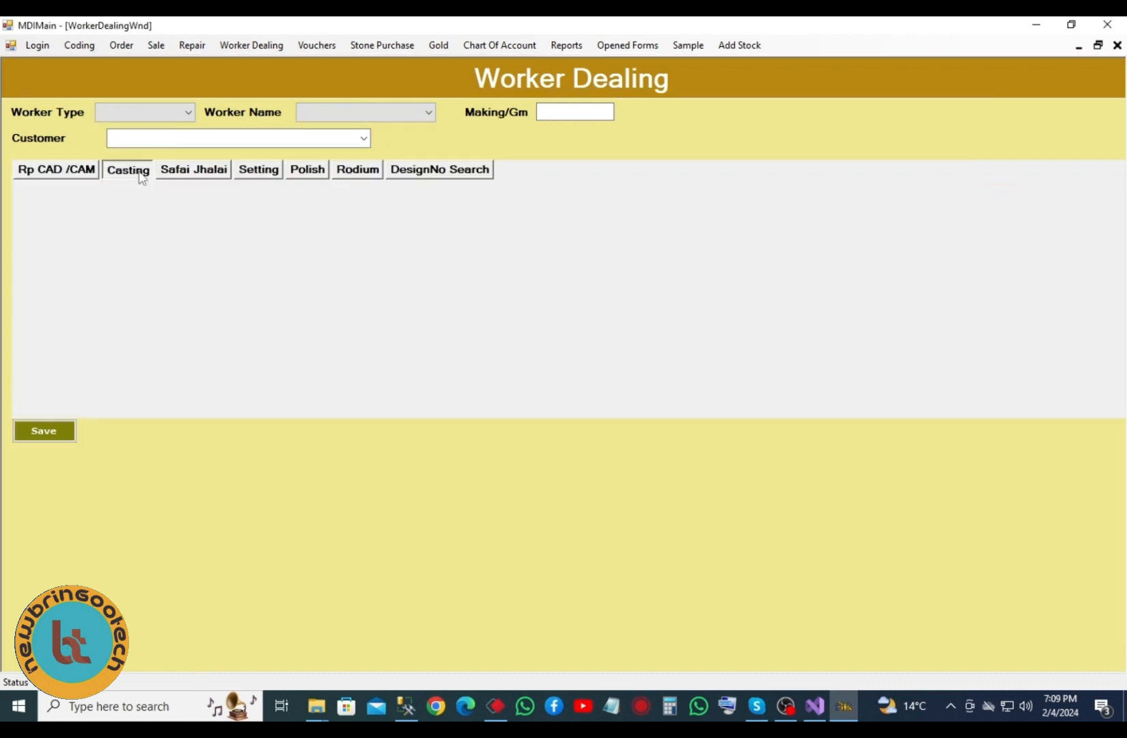
# - Load design TK00001 on Casting and enter casting weight 14 and karrat ratti 12
pyautogui.click(142, 176)
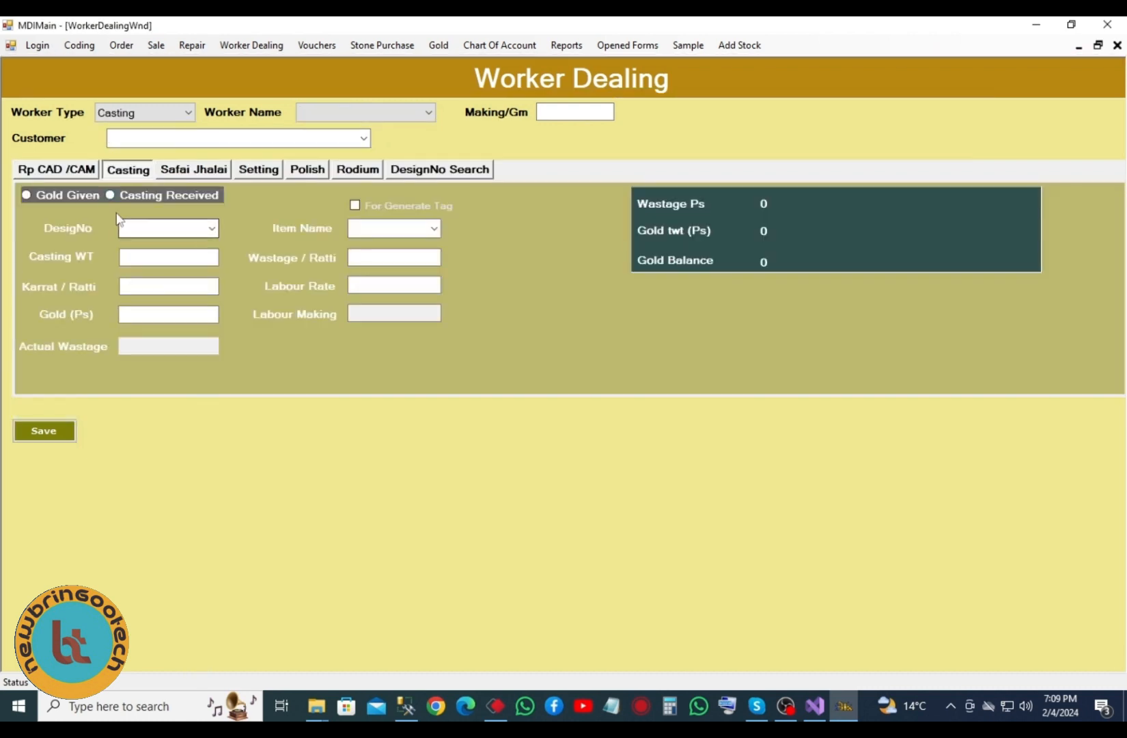
pyautogui.click(213, 230)
pyautogui.click(136, 471)
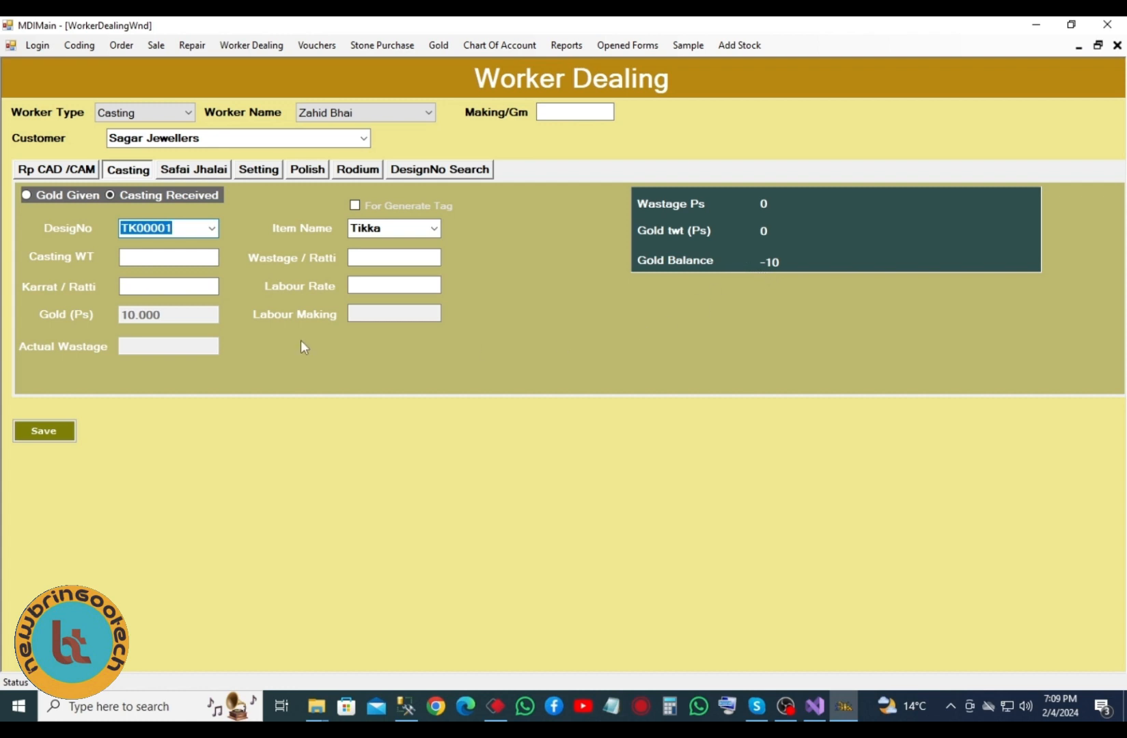
pyautogui.click(143, 259)
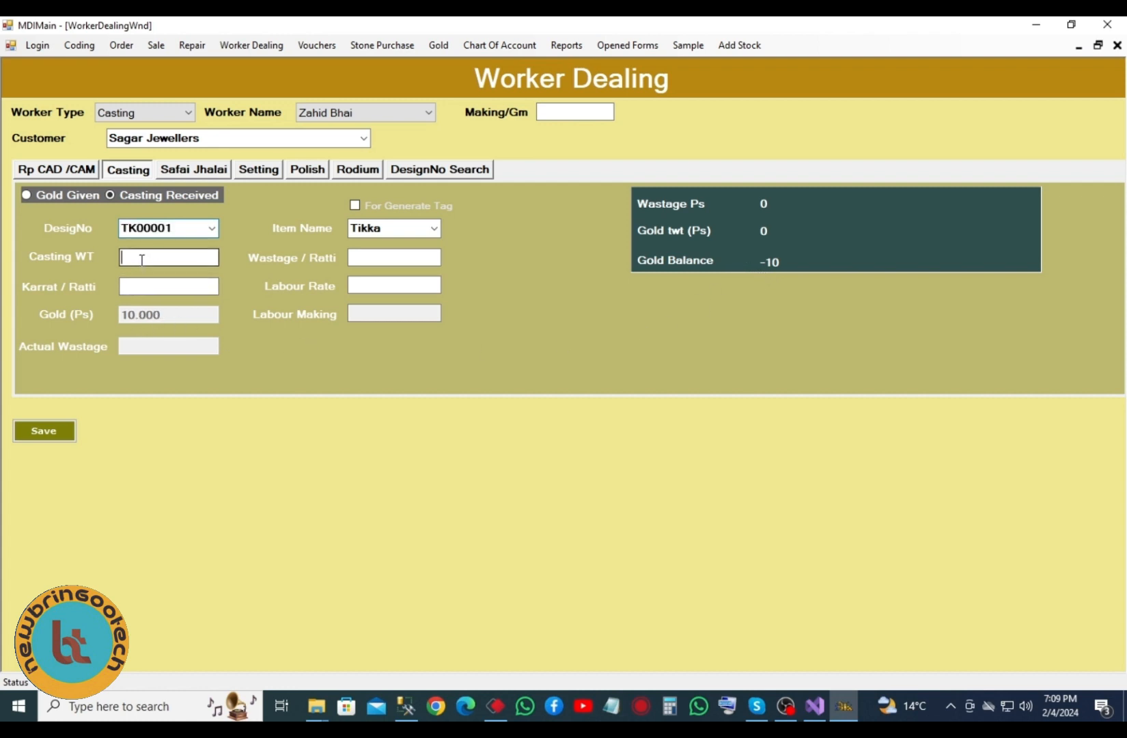
pyautogui.write('14')
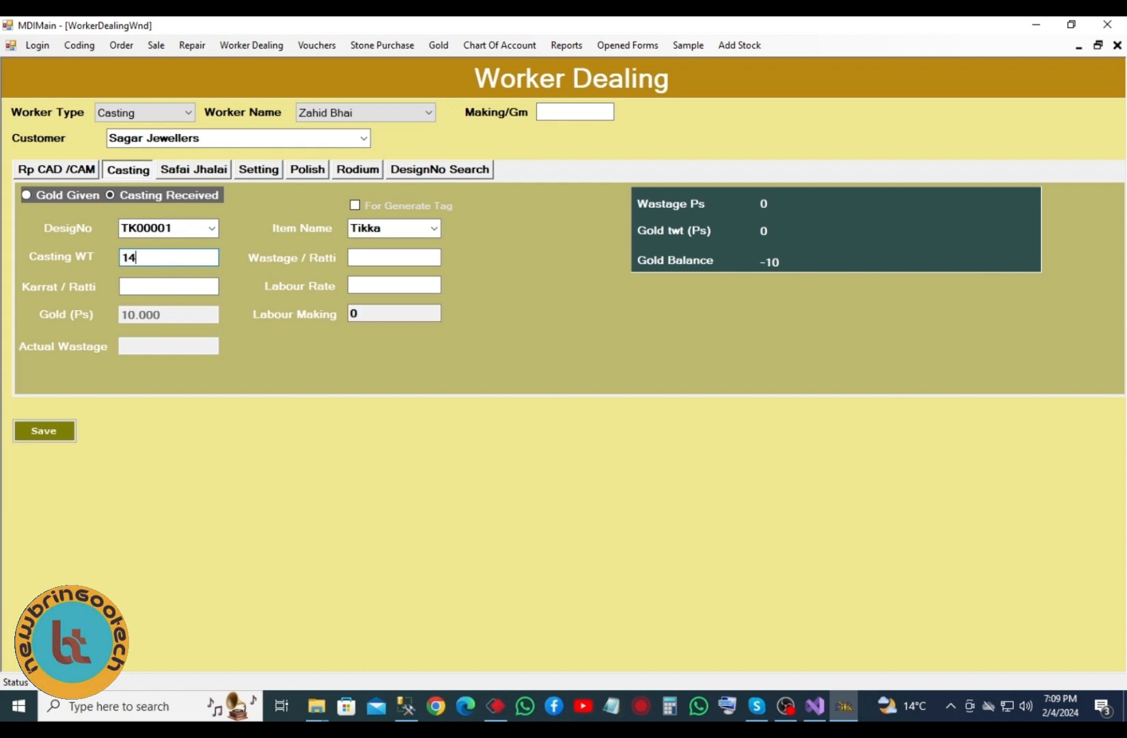
pyautogui.click(182, 289)
pyautogui.write('12')
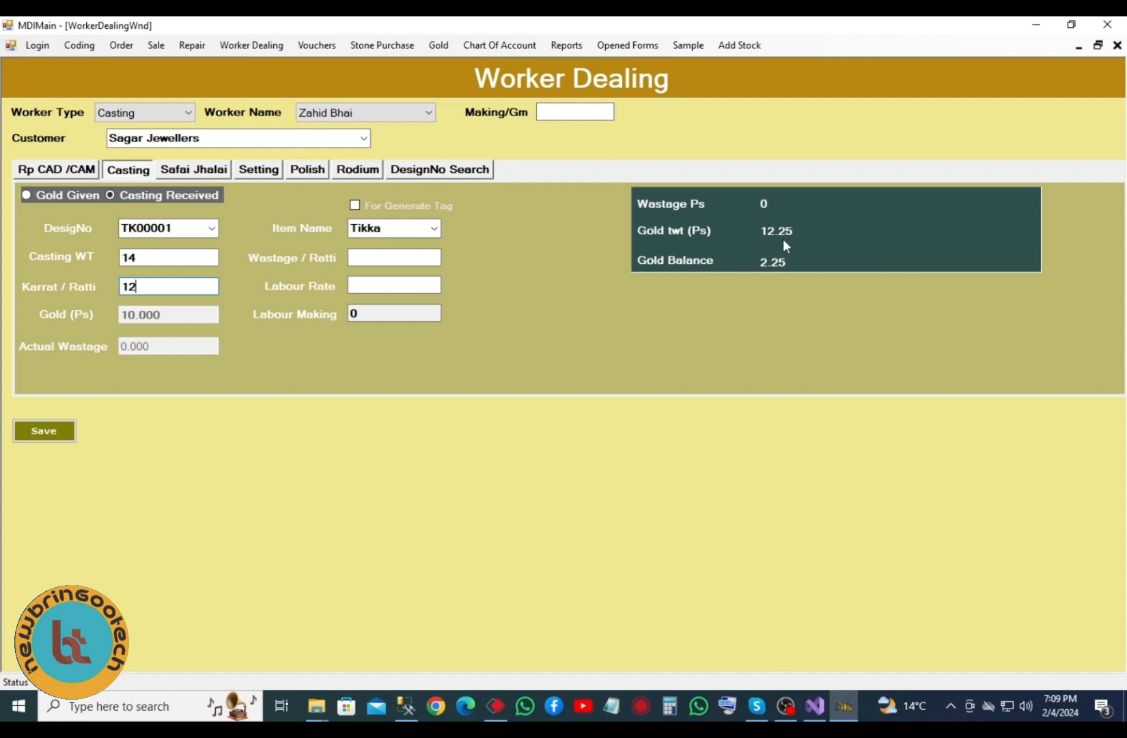
# - Enter wastage 1 per ratti and labour rate 1200, then save the casting received record
pyautogui.click(357, 257)
pyautogui.write('1')
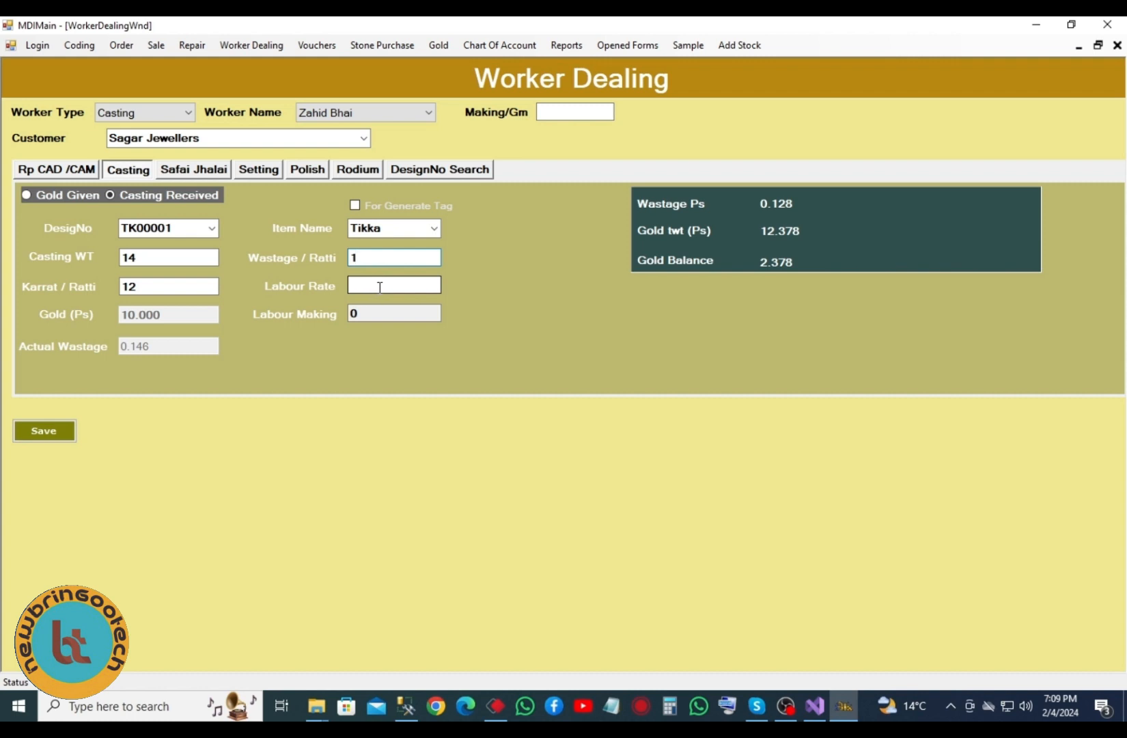
pyautogui.press('BackSpace')
pyautogui.write('1')
pyautogui.click(376, 282)
pyautogui.write('1200')
pyautogui.click(66, 432)
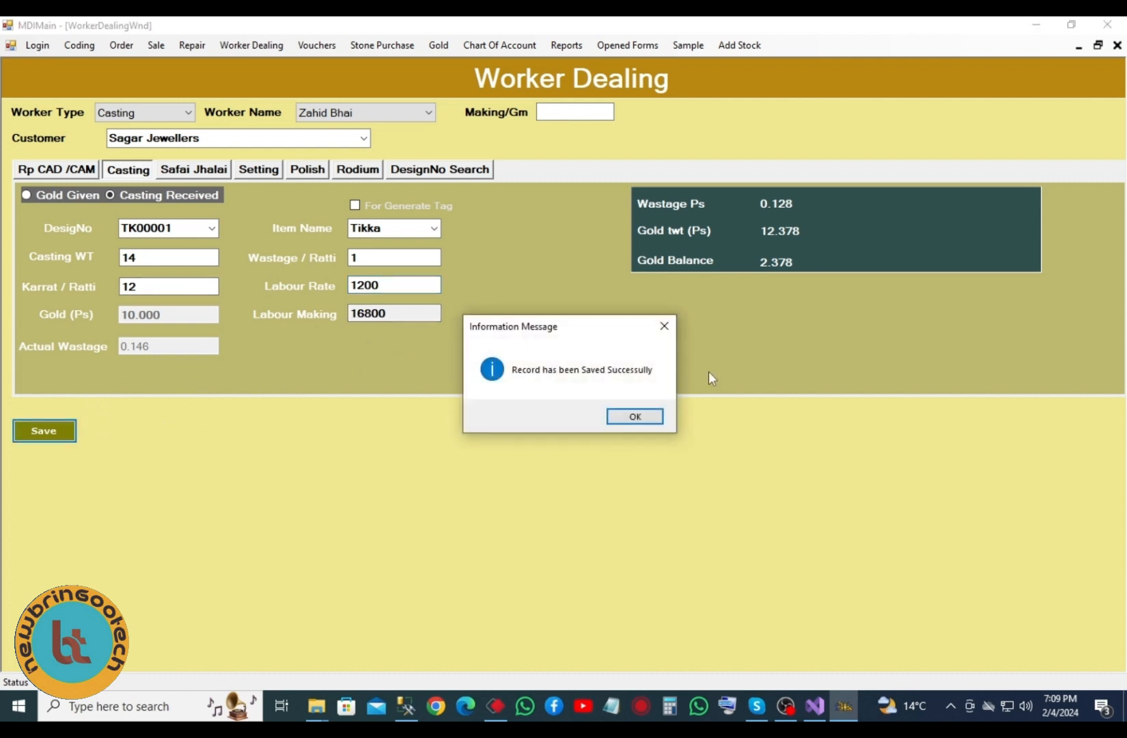
pyautogui.click(647, 415)
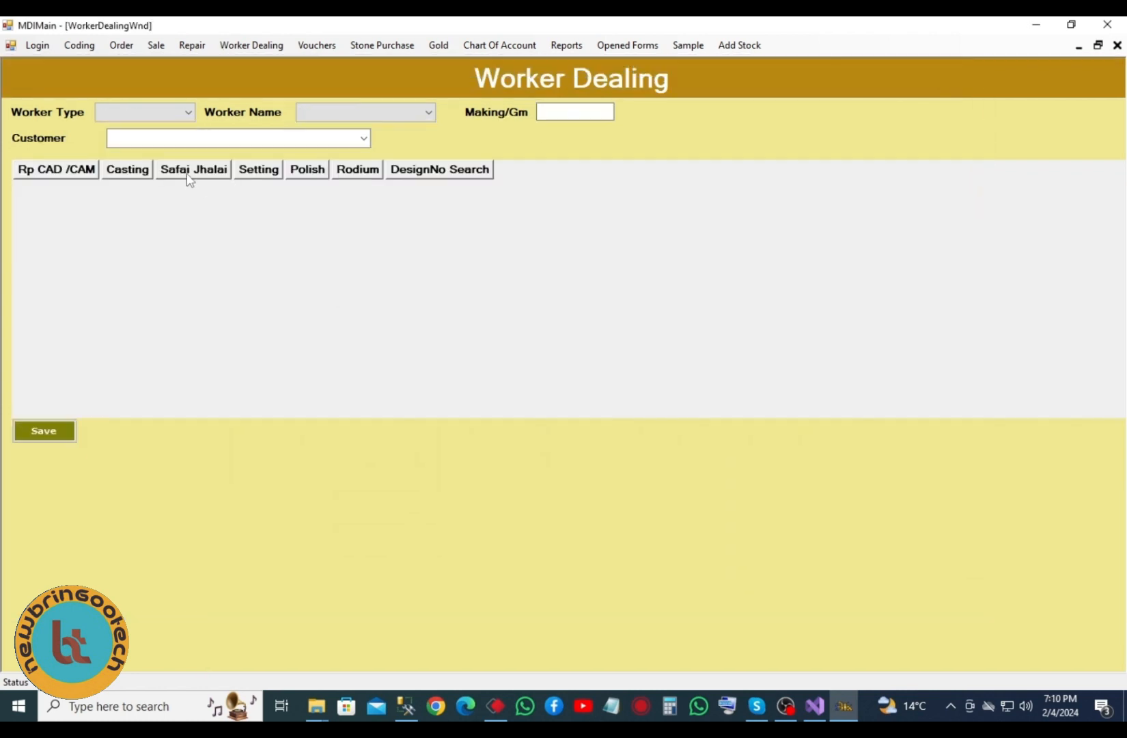
# - Pass through Safai Jhalai with Gold Given, then switch to the Setting section
pyautogui.click(189, 171)
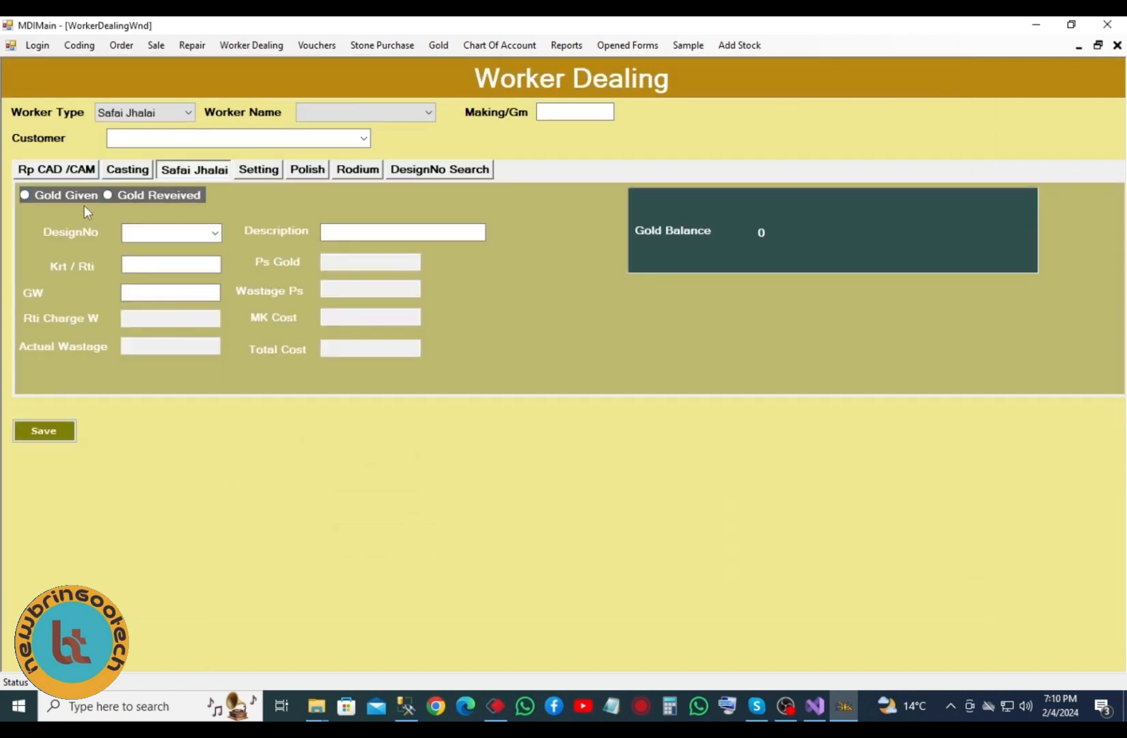
pyautogui.click(59, 195)
pyautogui.click(214, 233)
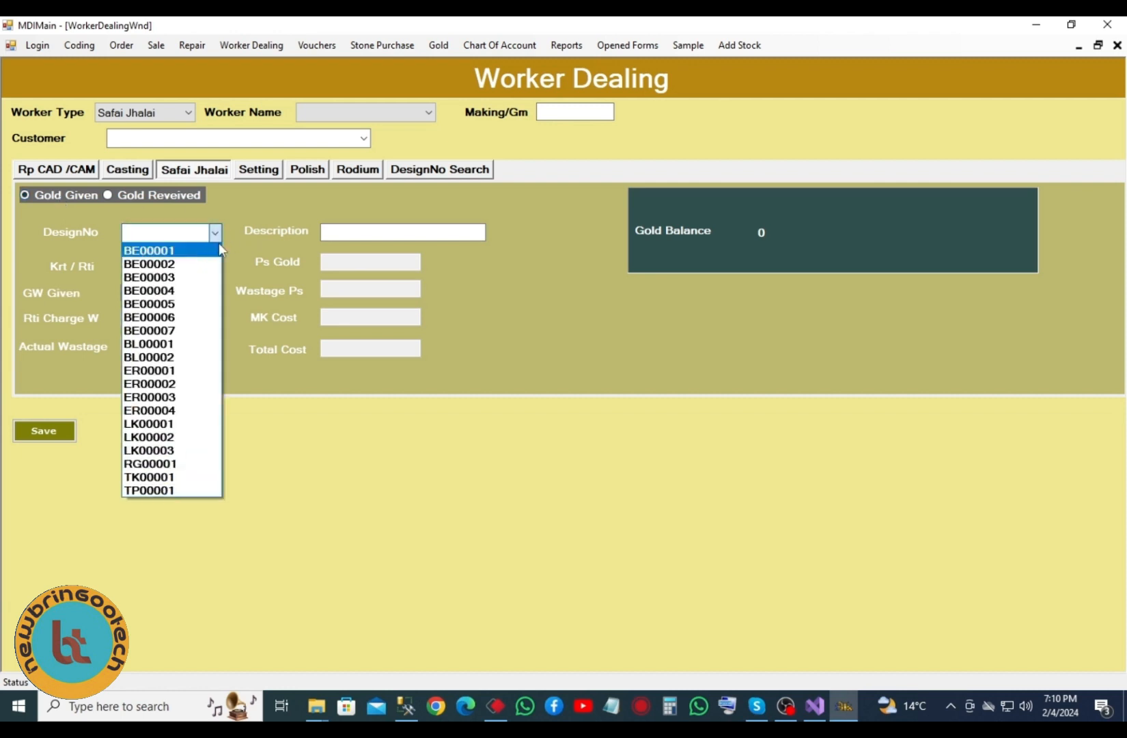
pyautogui.click(225, 205)
pyautogui.click(266, 177)
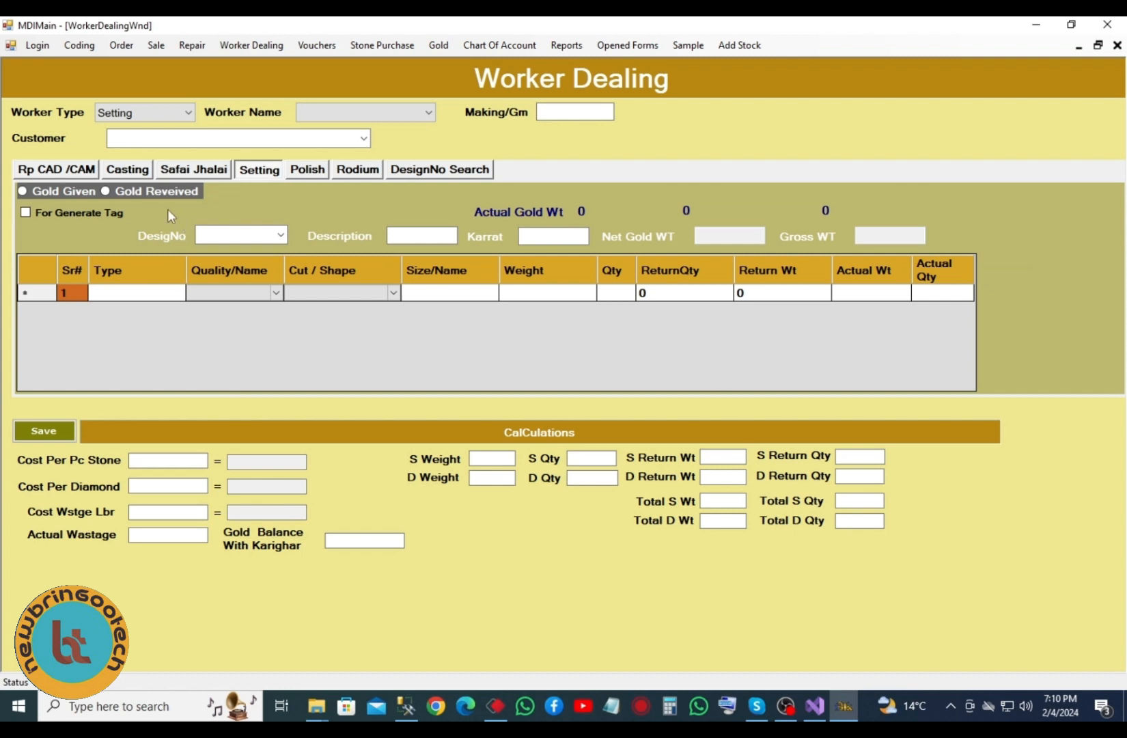
# - Set setting row 1 to type Stones with Delux quality
pyautogui.click(281, 236)
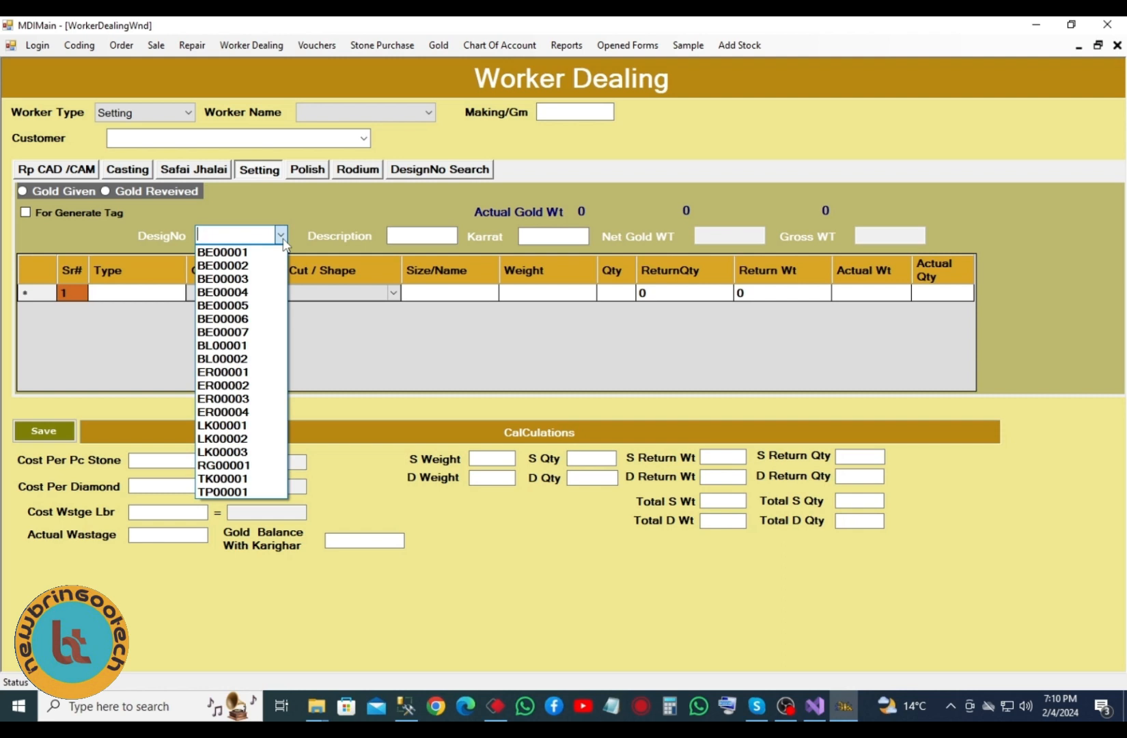
pyautogui.click(287, 198)
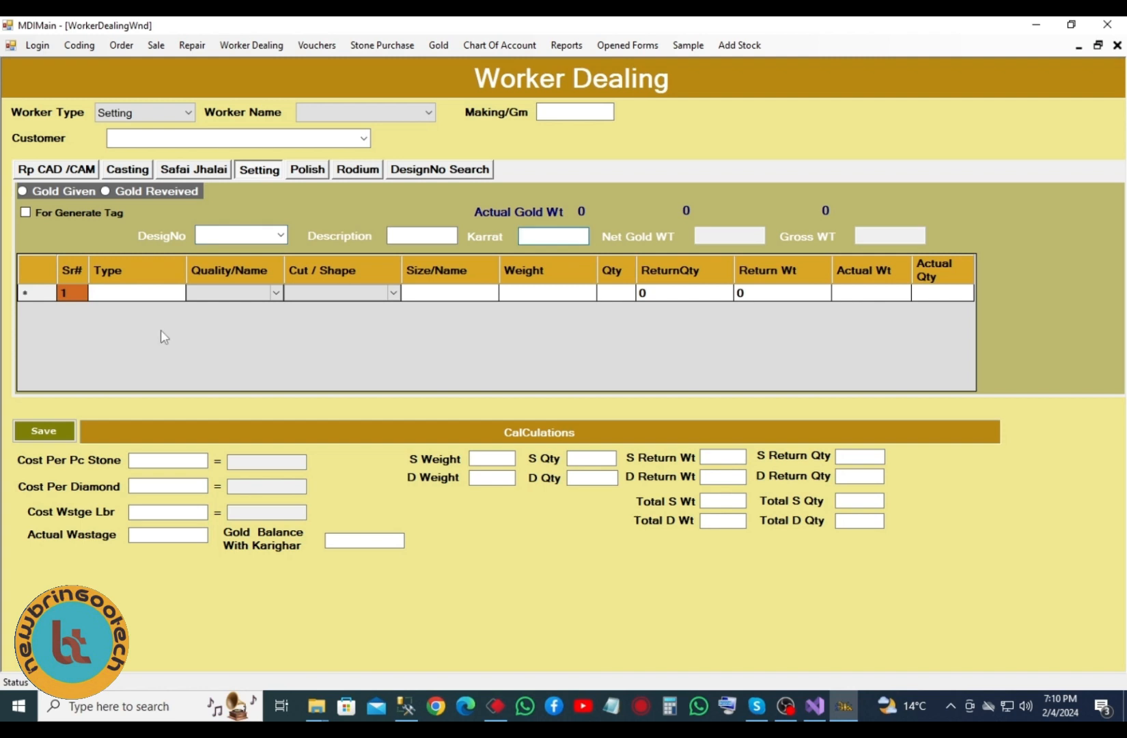
pyautogui.click(176, 294)
pyautogui.click(178, 294)
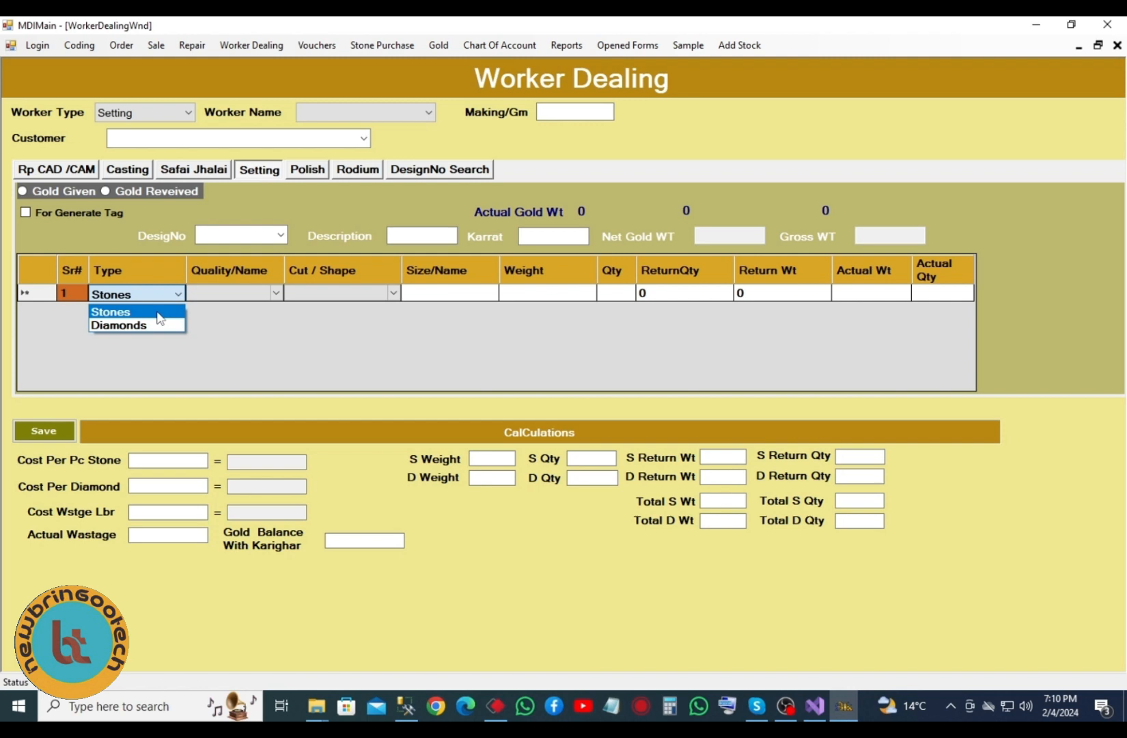
pyautogui.click(159, 312)
pyautogui.click(216, 295)
pyautogui.click(250, 298)
pyautogui.click(231, 324)
# - Choose Bequtte/Tapper as row 1's cut and shape
pyautogui.click(310, 299)
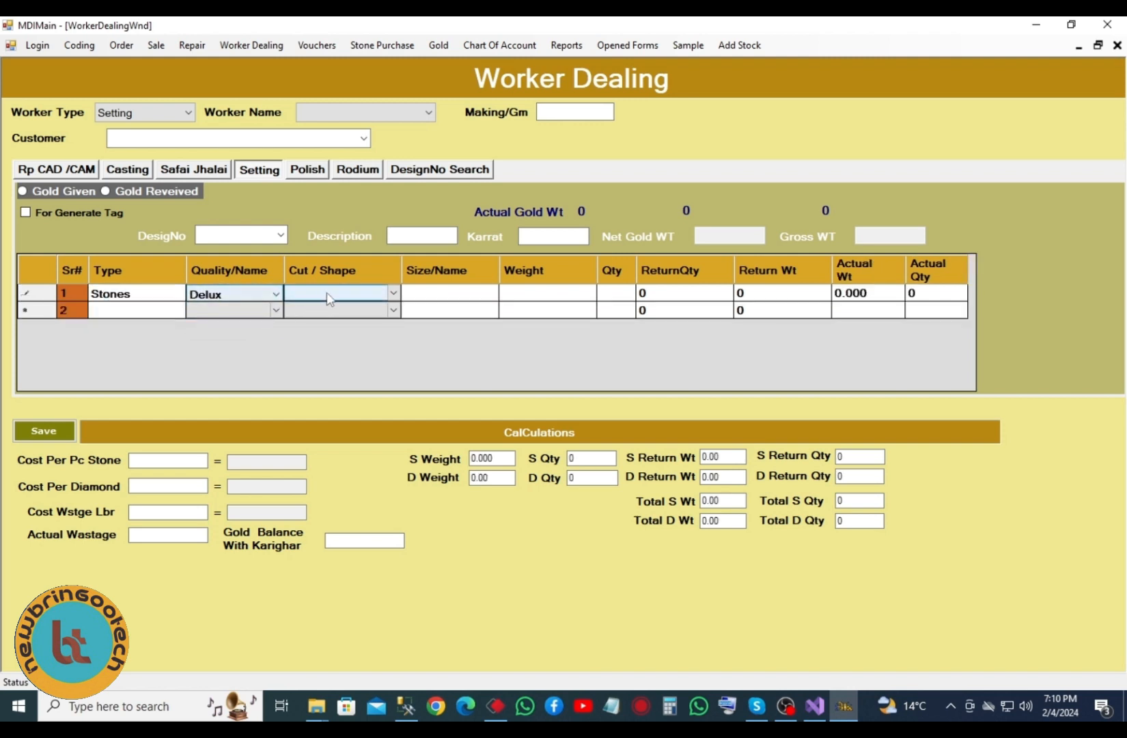
pyautogui.click(328, 298)
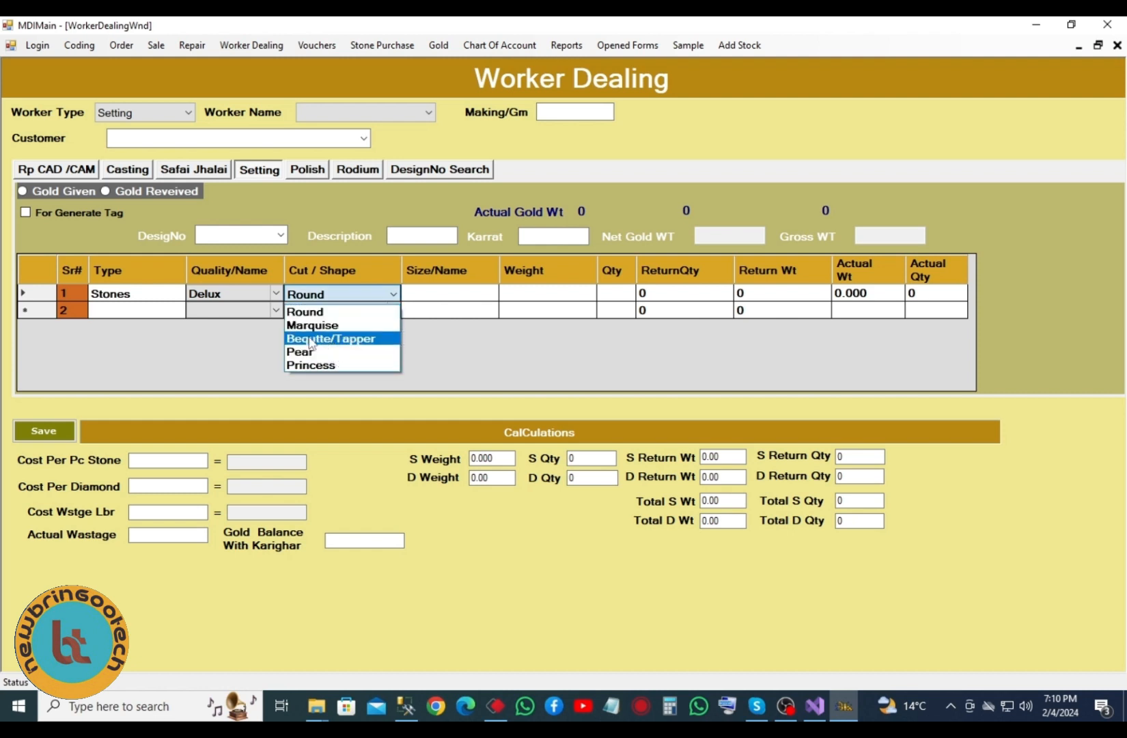
pyautogui.click(422, 296)
pyautogui.click(430, 296)
pyautogui.click(371, 298)
pyautogui.click(353, 301)
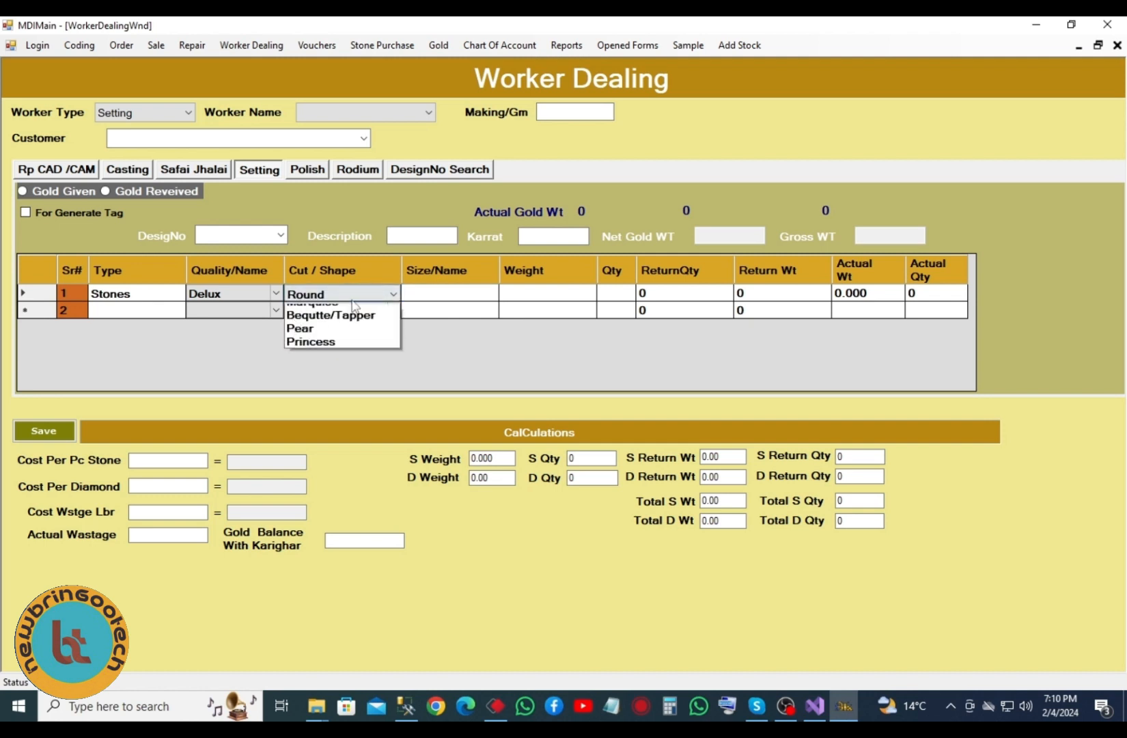
pyautogui.click(331, 337)
# - Pick Emerald for row 1 and enter weight 1 and quantity 2
pyautogui.click(463, 292)
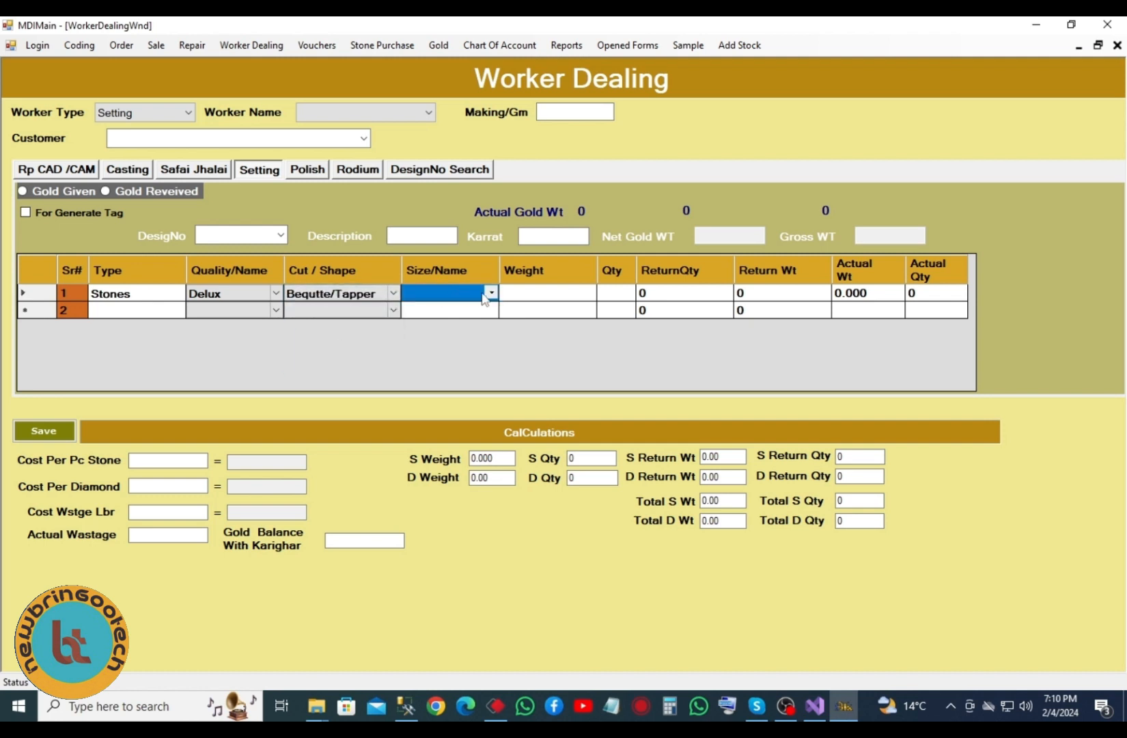
pyautogui.click(487, 293)
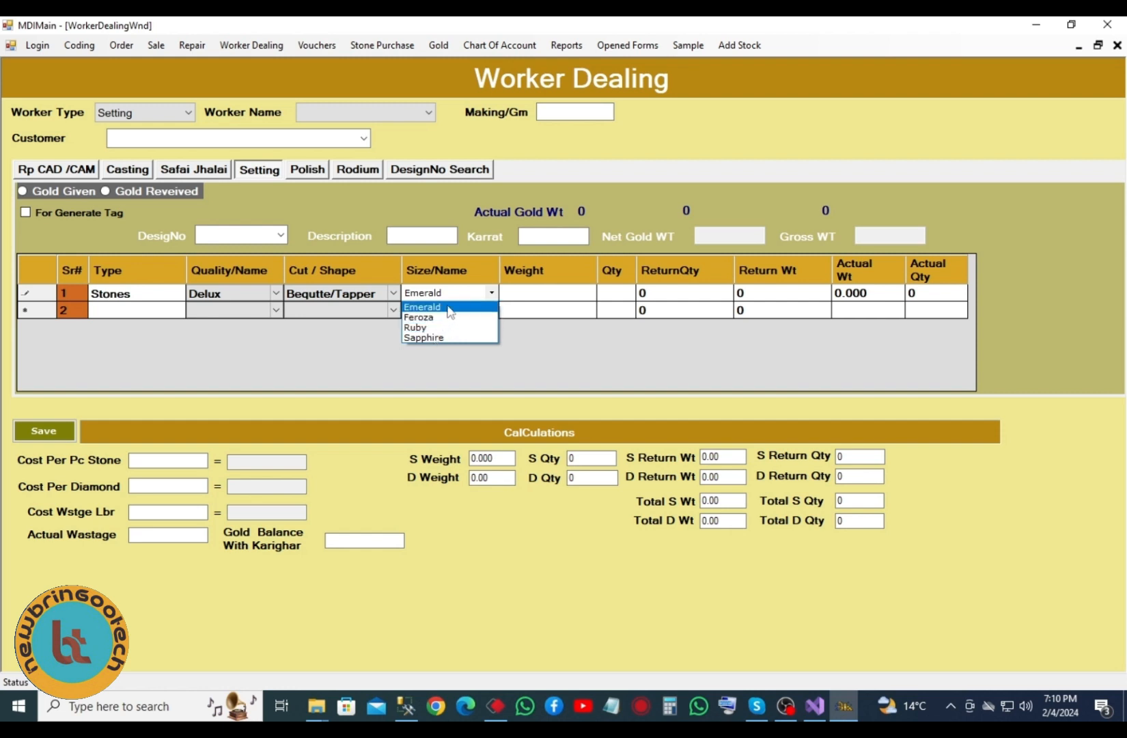
pyautogui.click(445, 307)
pyautogui.click(522, 299)
pyautogui.click(523, 299)
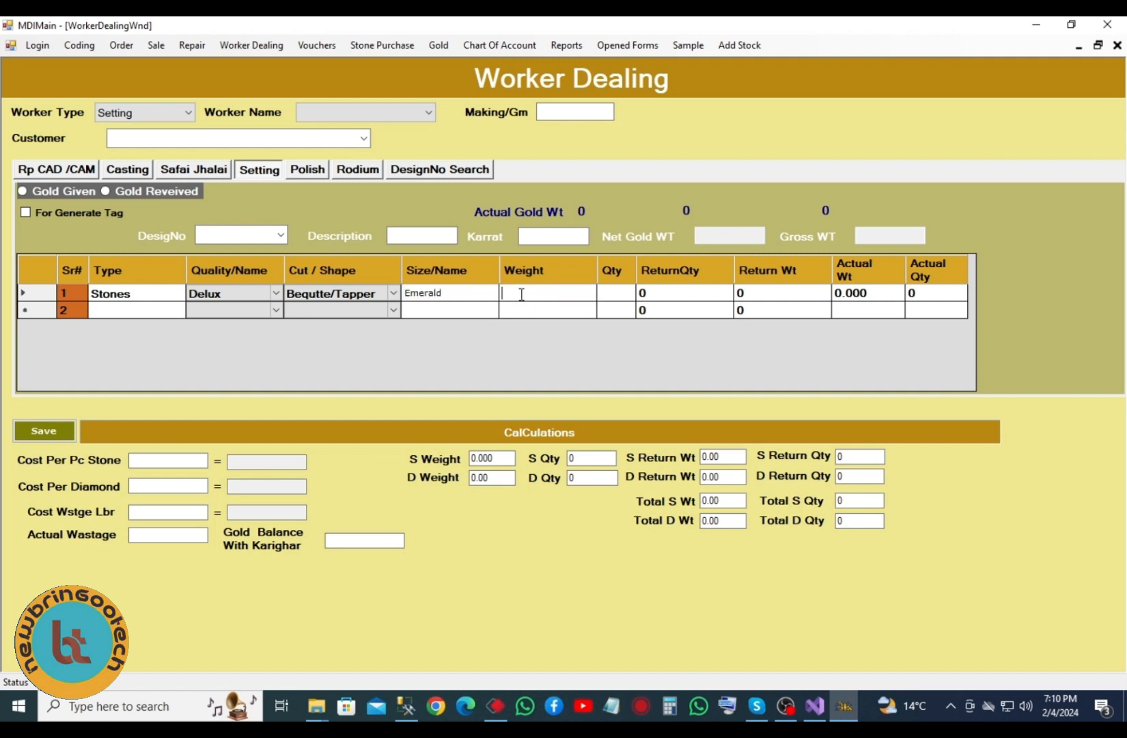
pyautogui.write('10')
pyautogui.click(619, 295)
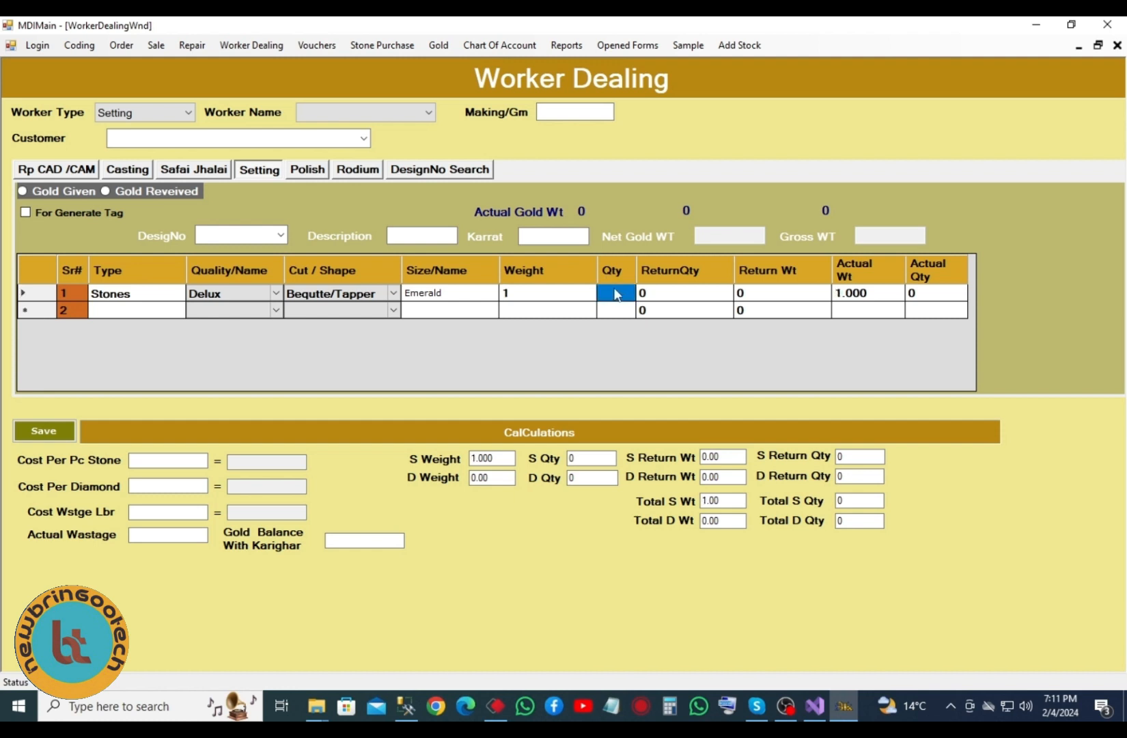
pyautogui.click(615, 294)
pyautogui.write('2')
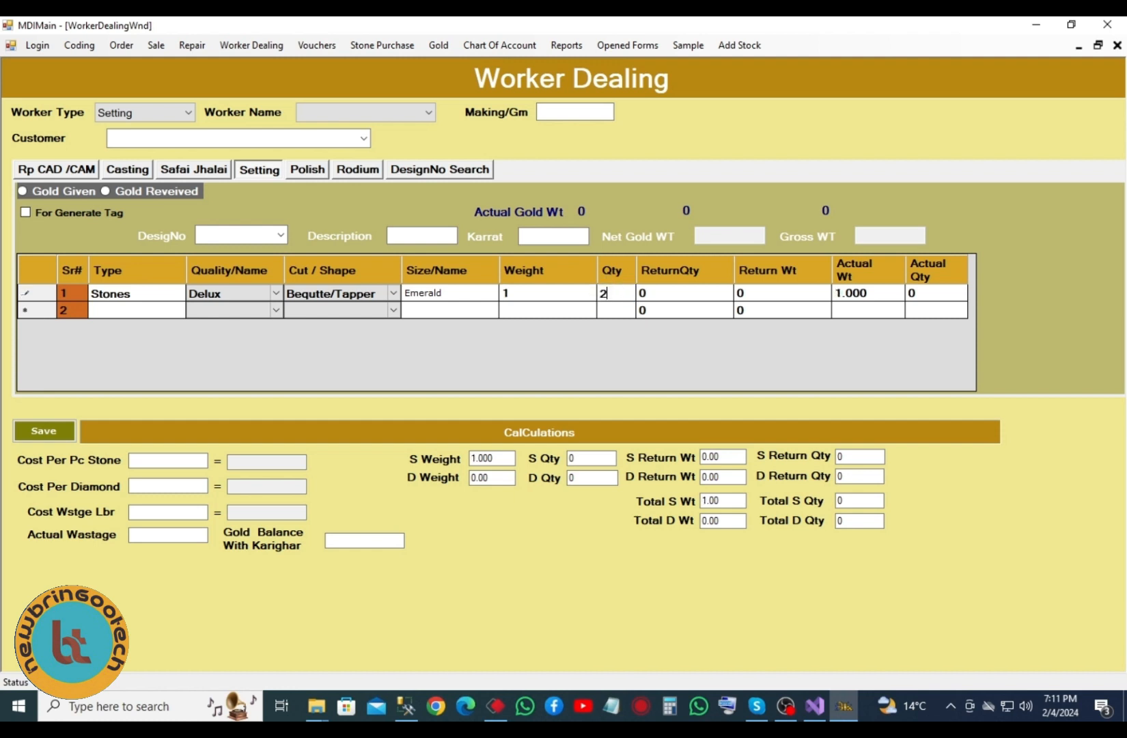
pyautogui.click(842, 296)
# - Start a second setting row by bringing up its type choices
pyautogui.click(132, 313)
pyautogui.click(150, 312)
pyautogui.click(152, 313)
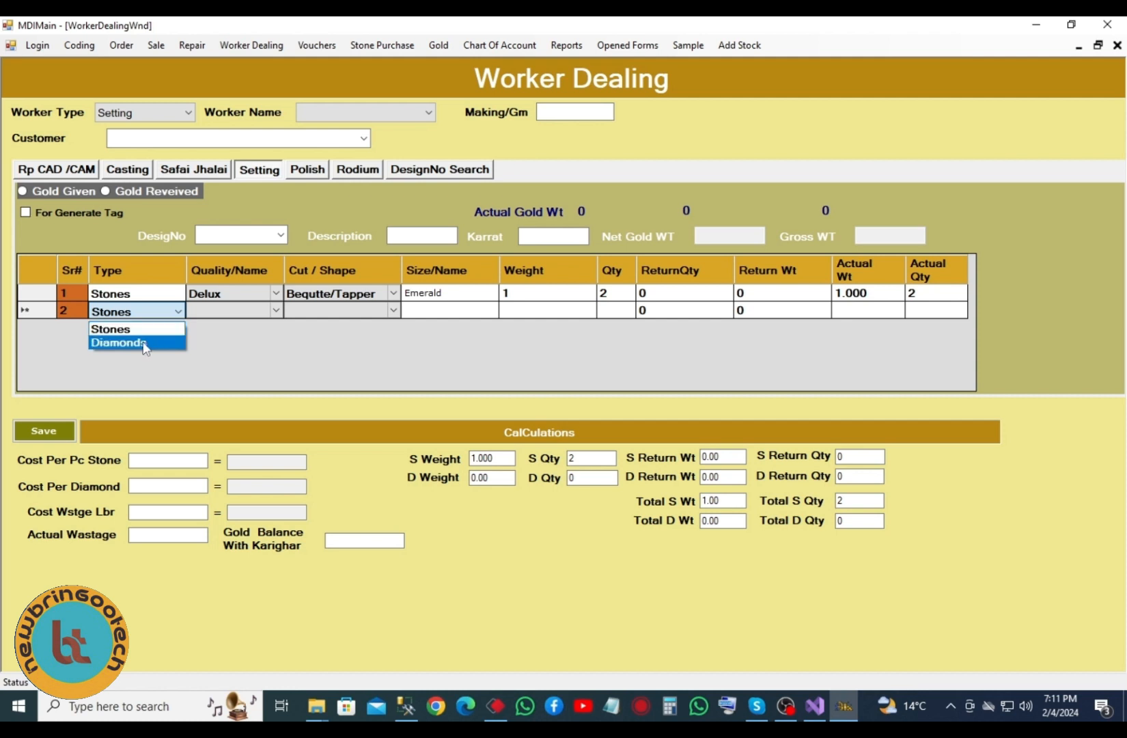
# - Fill row 2 as Diamonds with Commercial quality and Marquise cut
pyautogui.click(145, 343)
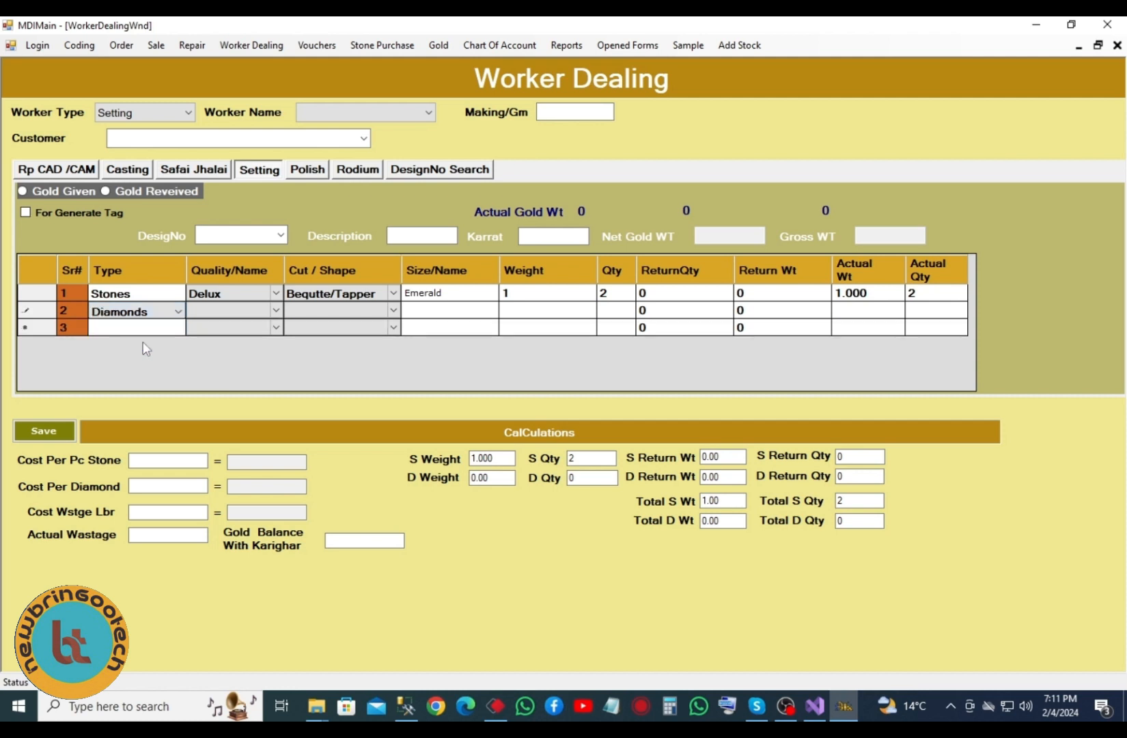
pyautogui.click(243, 313)
pyautogui.click(259, 314)
pyautogui.click(226, 325)
pyautogui.click(365, 313)
pyautogui.click(390, 313)
pyautogui.click(390, 312)
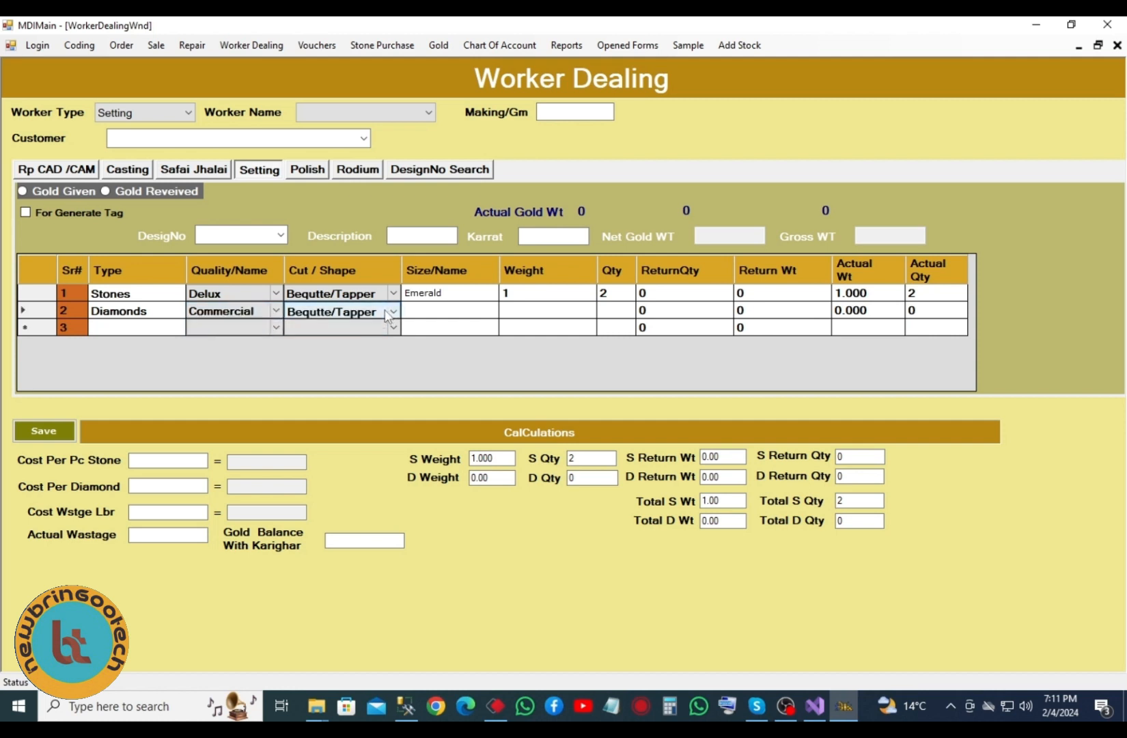
pyautogui.click(313, 341)
# - Give row 2 size 10 Ptr, weight 3 and quantity 2
pyautogui.click(410, 311)
pyautogui.click(441, 314)
pyautogui.click(441, 313)
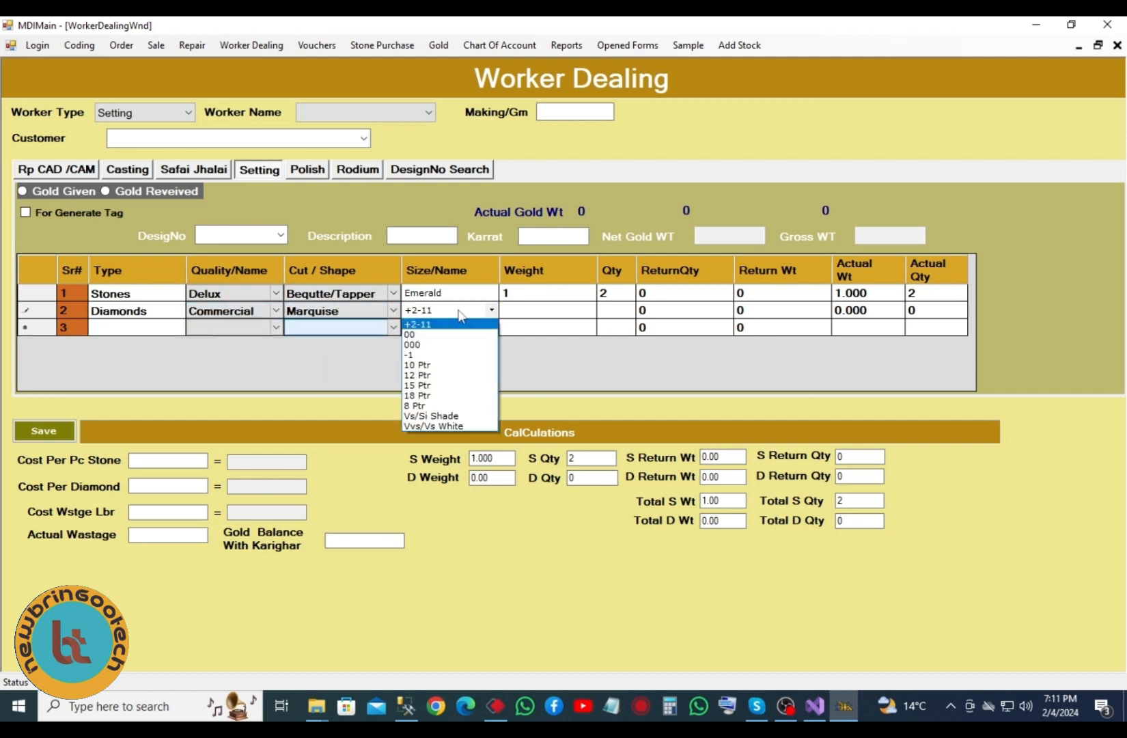
pyautogui.click(420, 375)
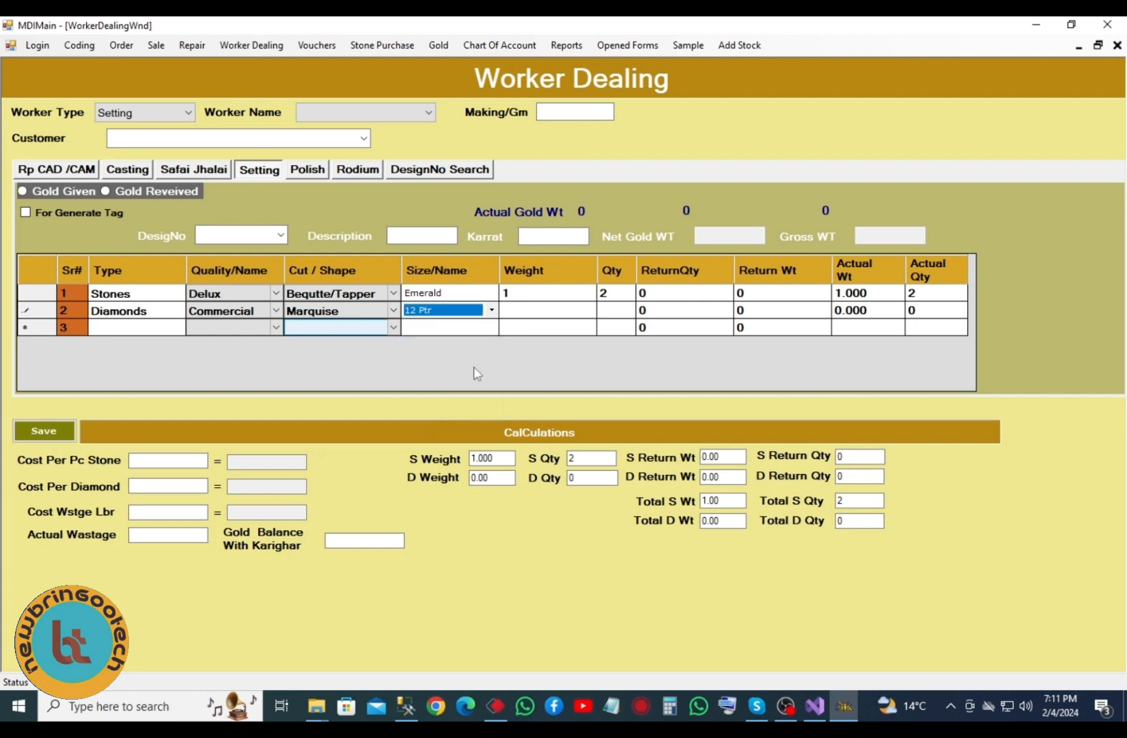
pyautogui.click(490, 310)
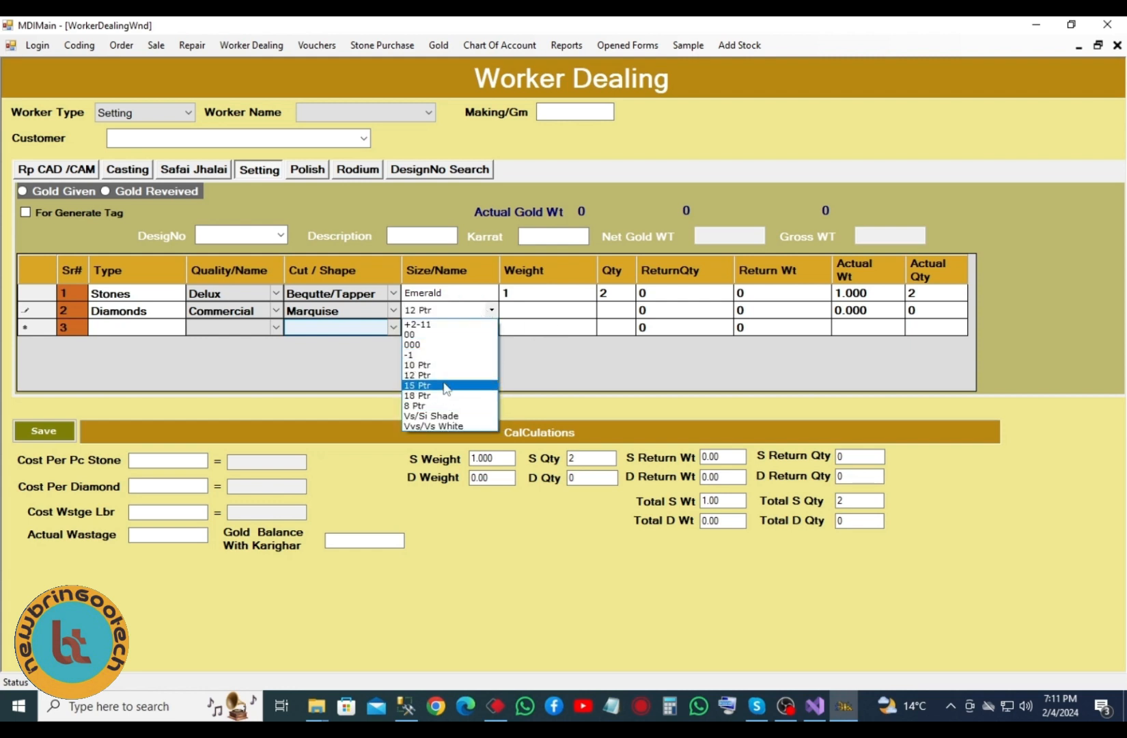
pyautogui.click(445, 371)
pyautogui.click(535, 309)
pyautogui.click(534, 310)
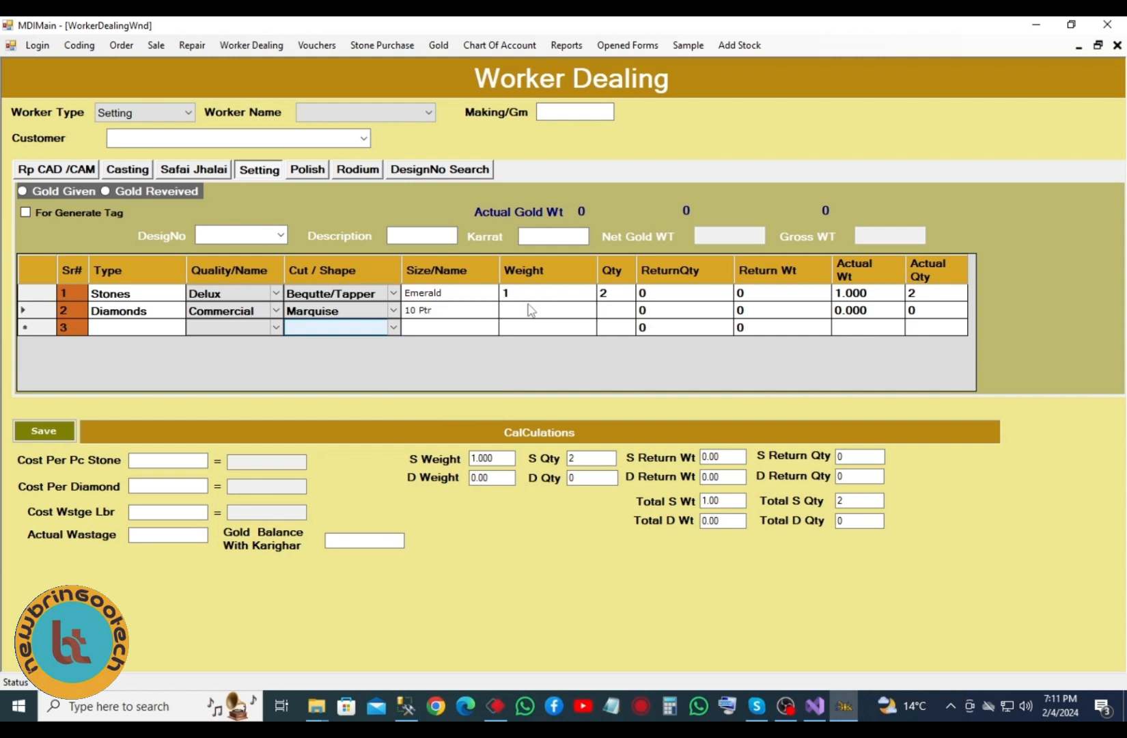
pyautogui.write('3')
pyautogui.press('Tab')
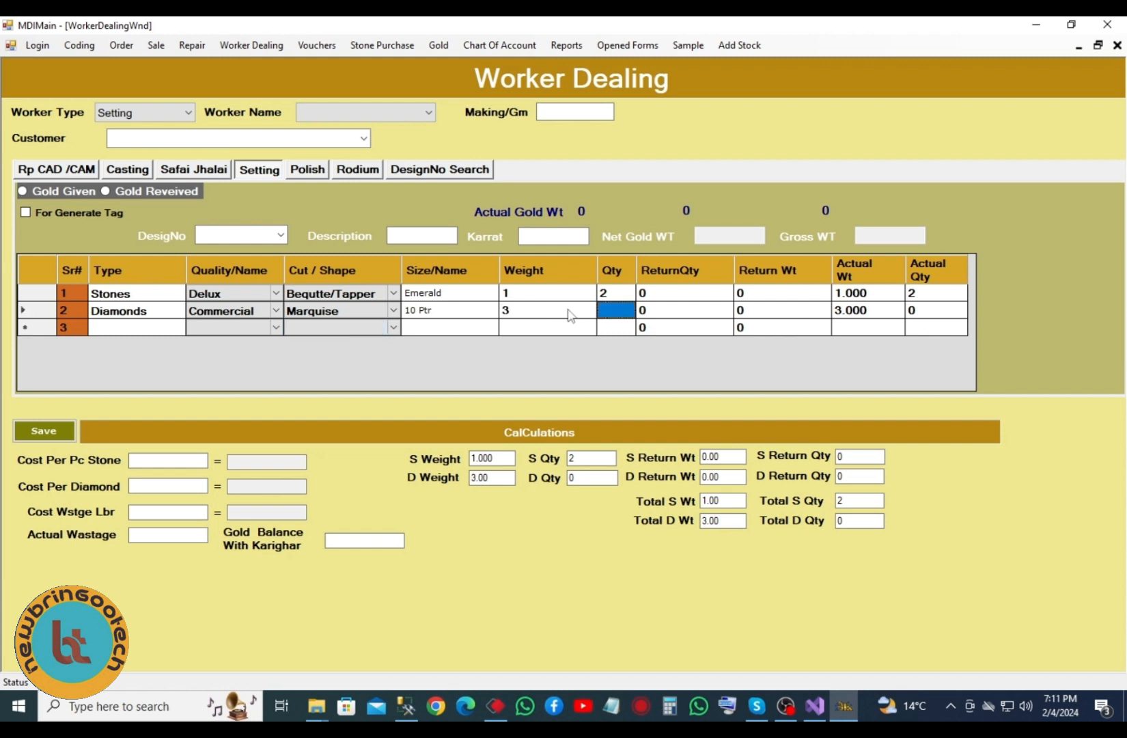
pyautogui.write('2')
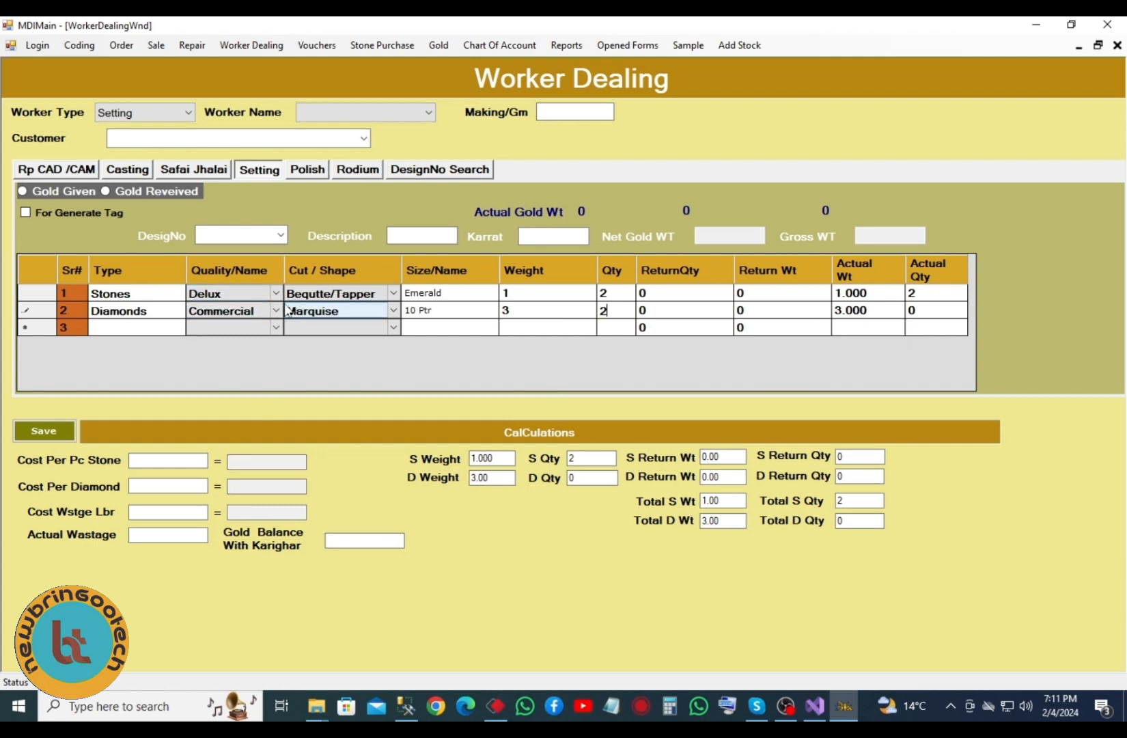
# - Mark gold received, record 1 returned on the Stones row, and check the weight and quantity totals
pyautogui.click(151, 190)
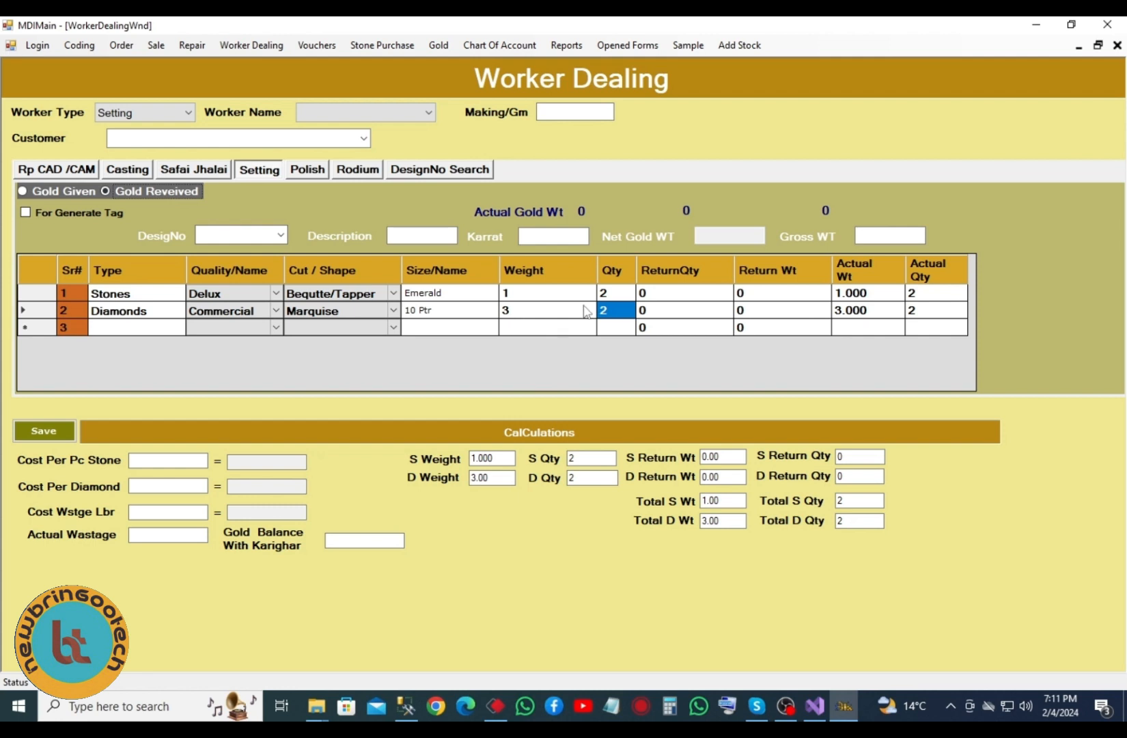
pyautogui.click(691, 297)
pyautogui.click(691, 294)
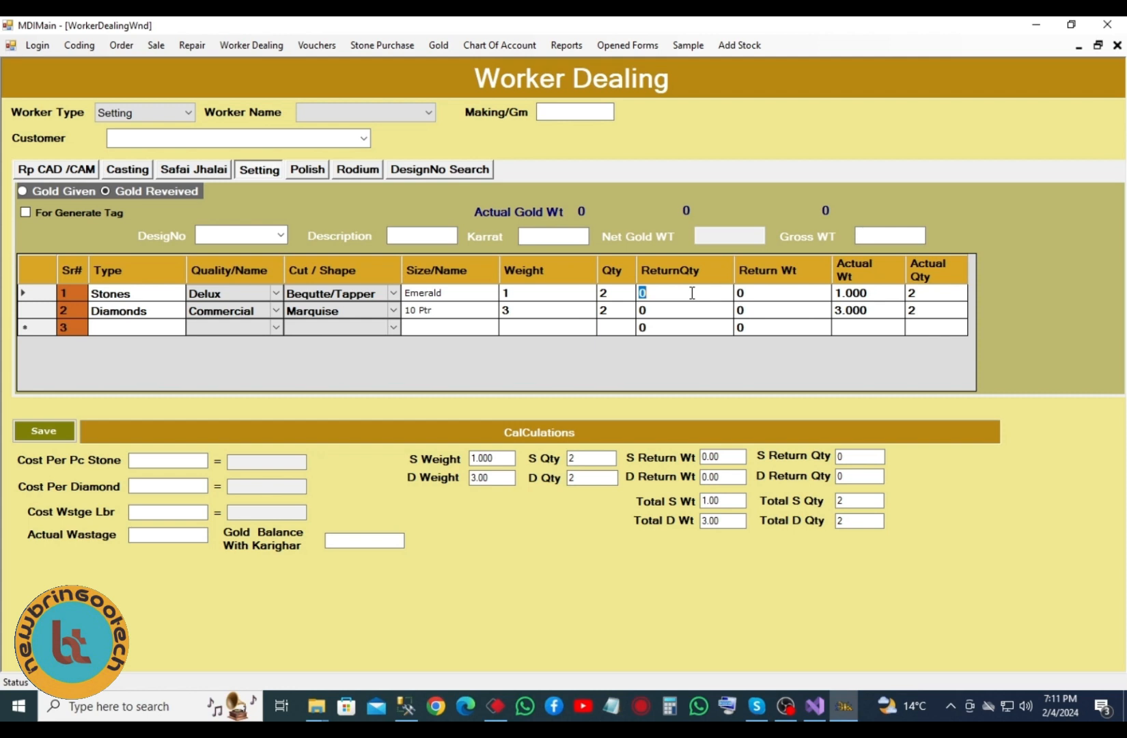
pyautogui.write('1')
pyautogui.click(774, 296)
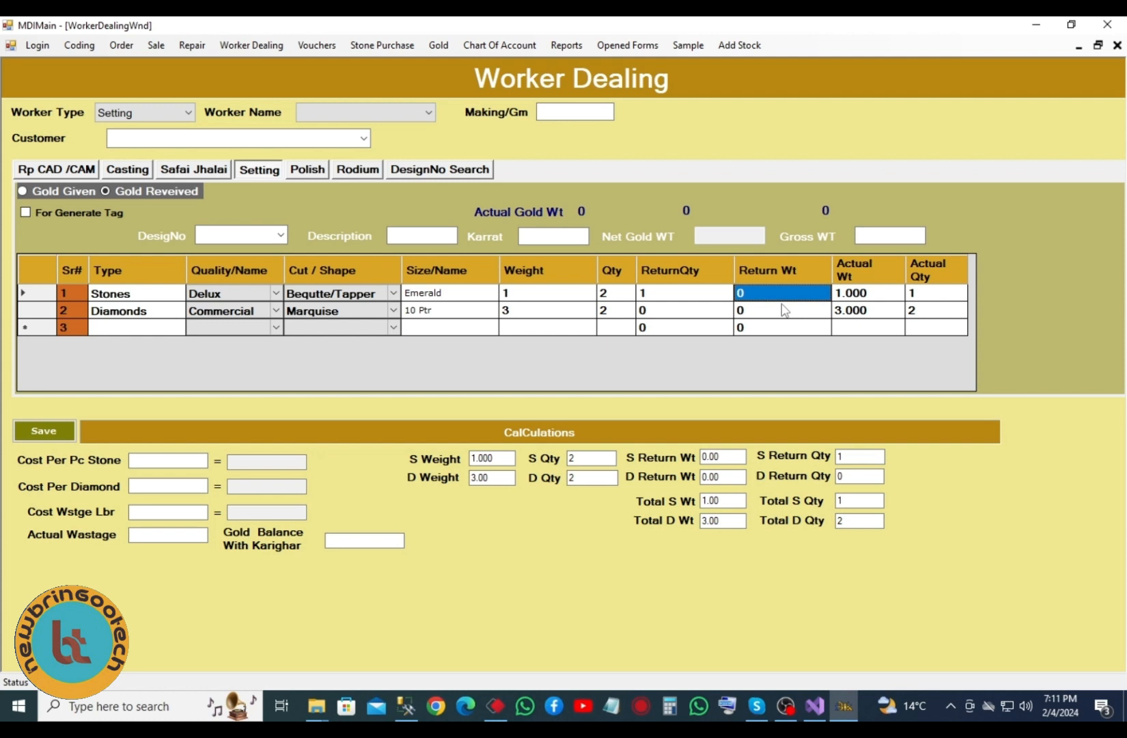
pyautogui.write('1')
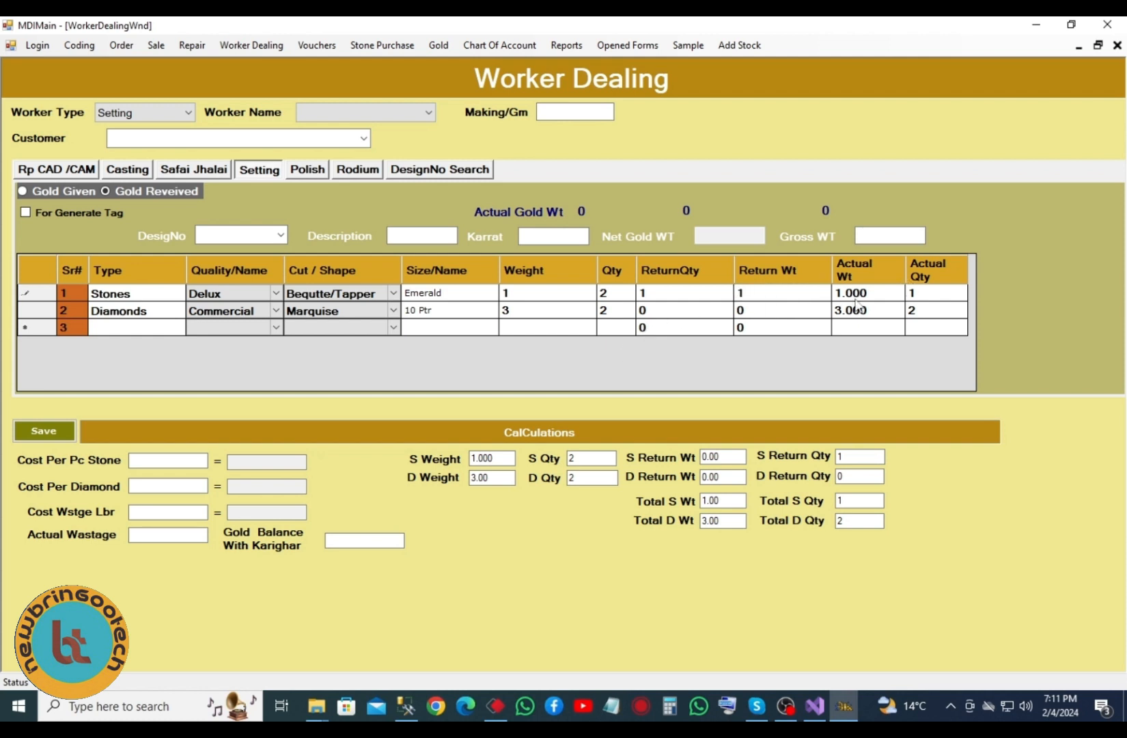
pyautogui.click(659, 315)
pyautogui.click(741, 312)
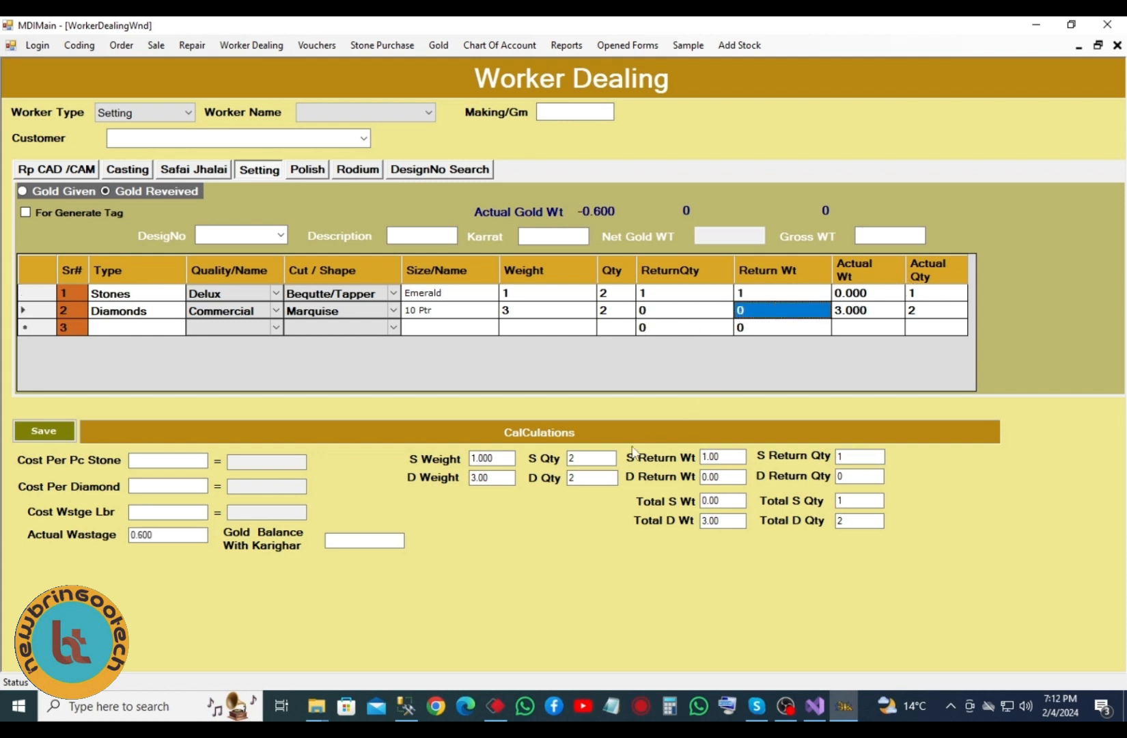
pyautogui.moveTo(498, 458); pyautogui.dragTo(469, 478)
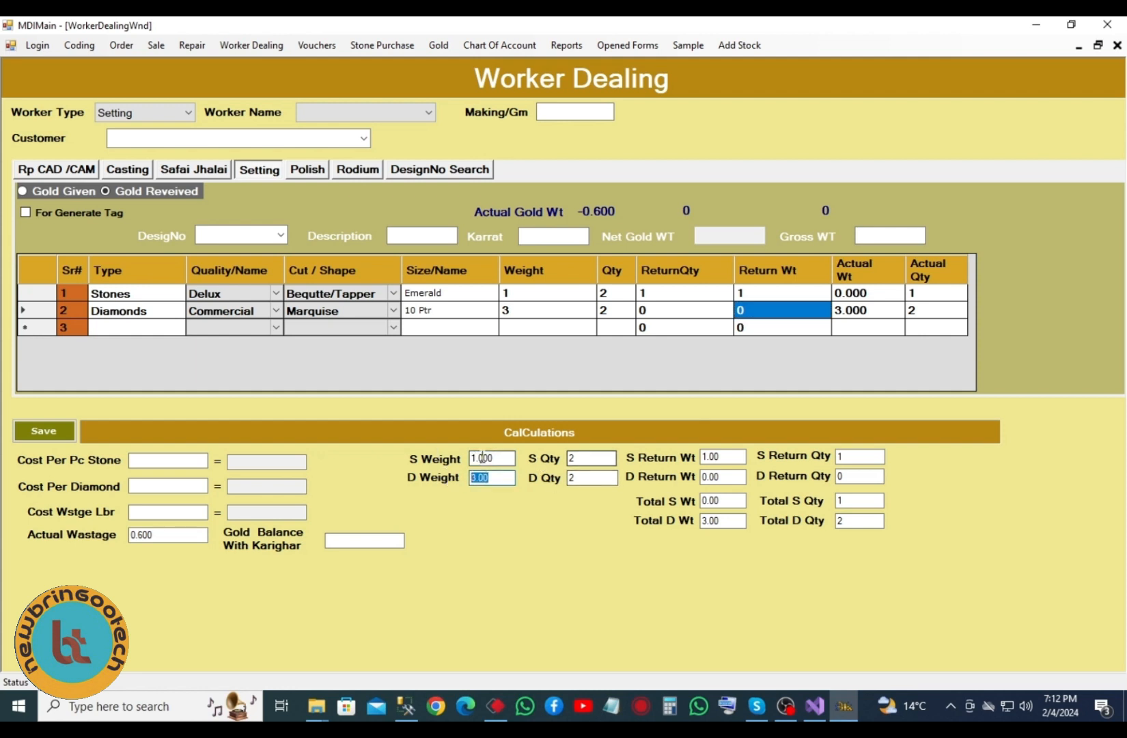
pyautogui.moveTo(594, 458); pyautogui.dragTo(544, 478)
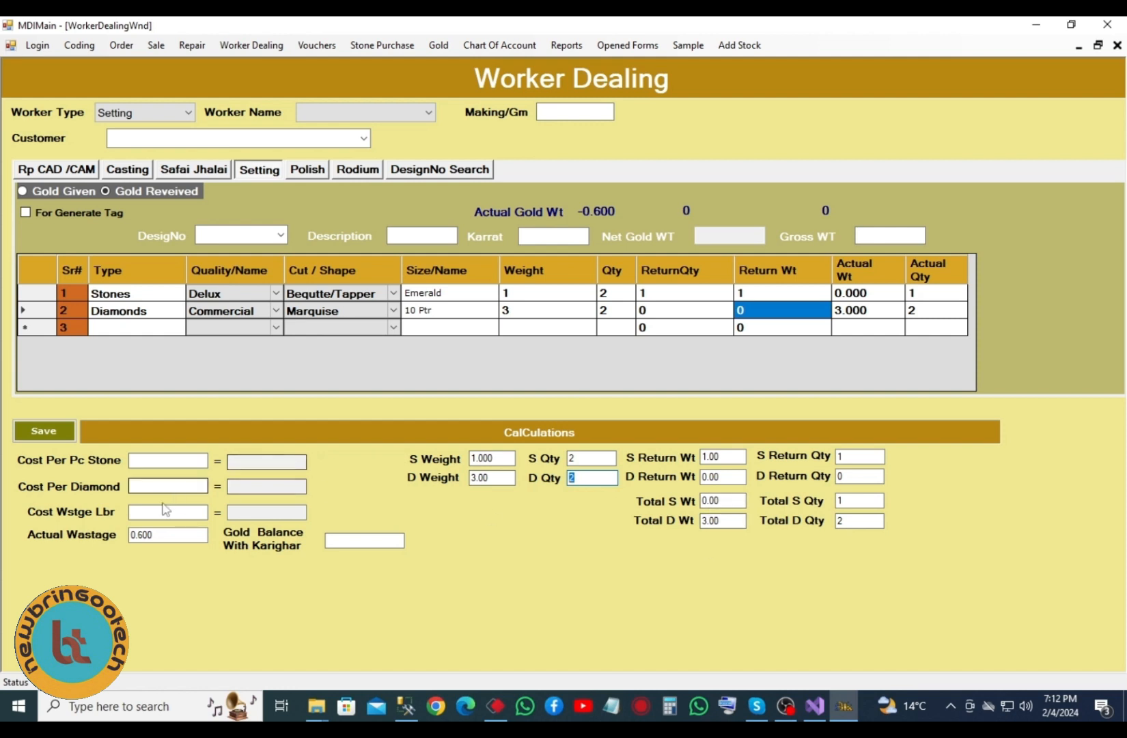
# - Enter 10 as the cost per stone, cost per diamond and wastage labour rate
pyautogui.click(152, 459)
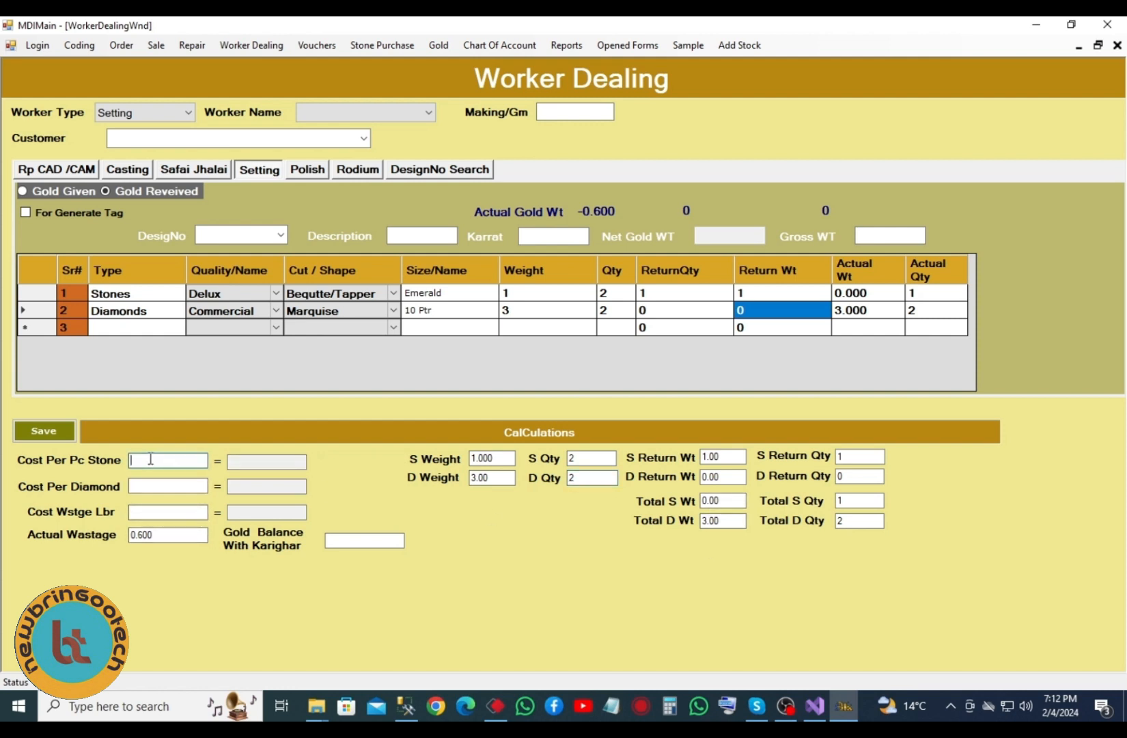
pyautogui.write('10')
pyautogui.click(145, 485)
pyautogui.write('10')
pyautogui.click(142, 511)
pyautogui.write('10')
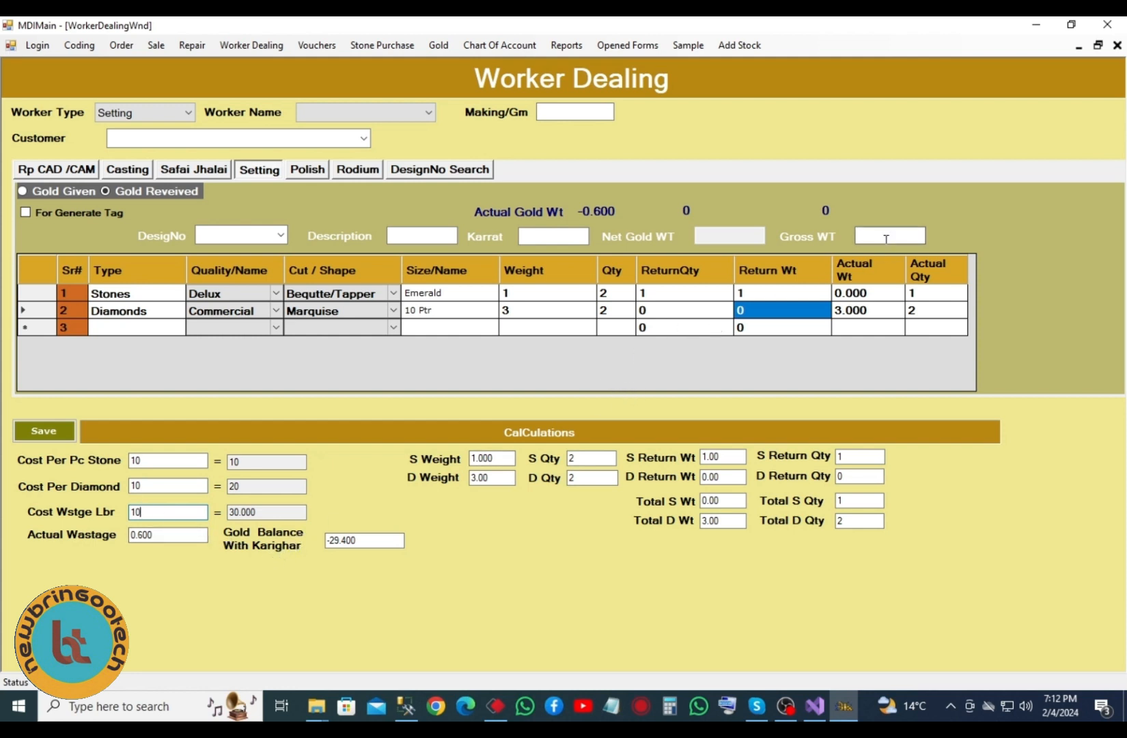
pyautogui.click(322, 172)
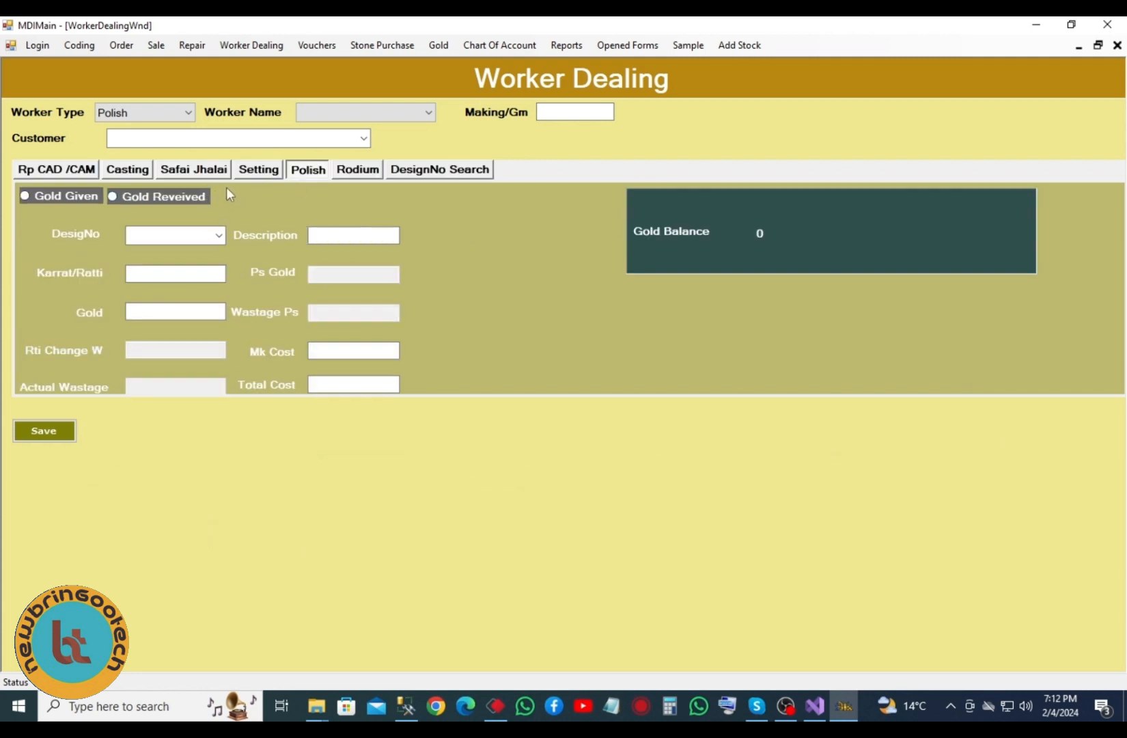
# - On Polish, choose design TK00001, dismiss the warning, and mark it gold received
pyautogui.click(399, 114)
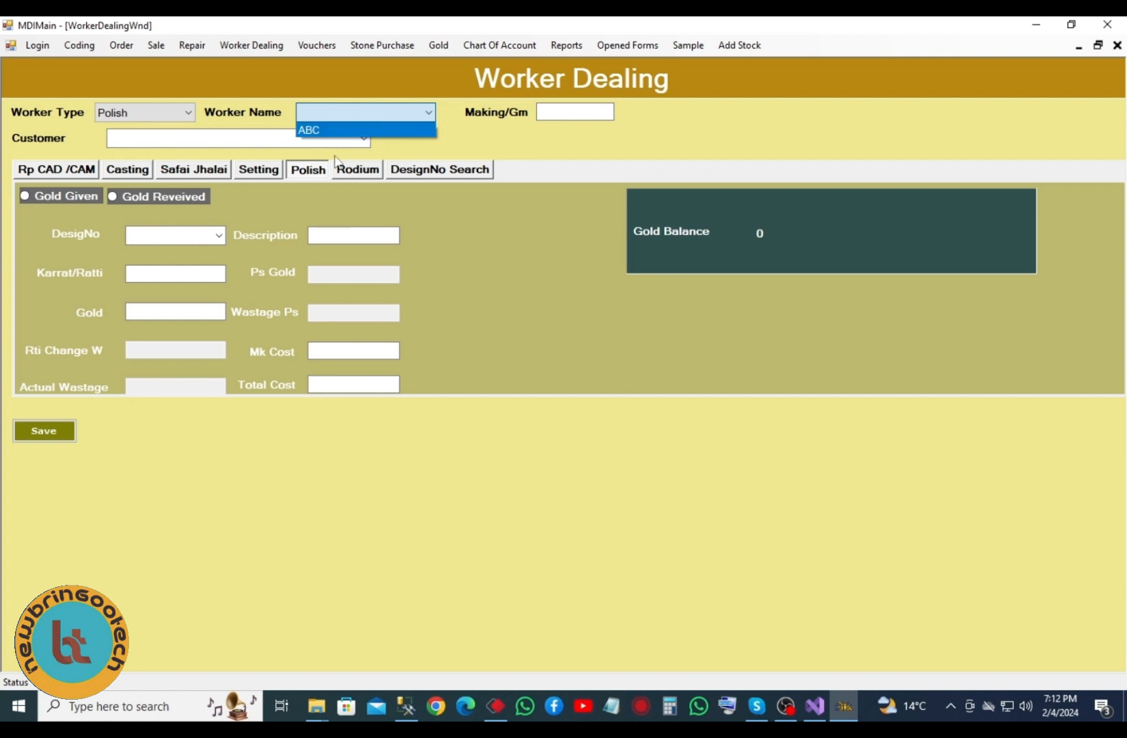
pyautogui.click(245, 151)
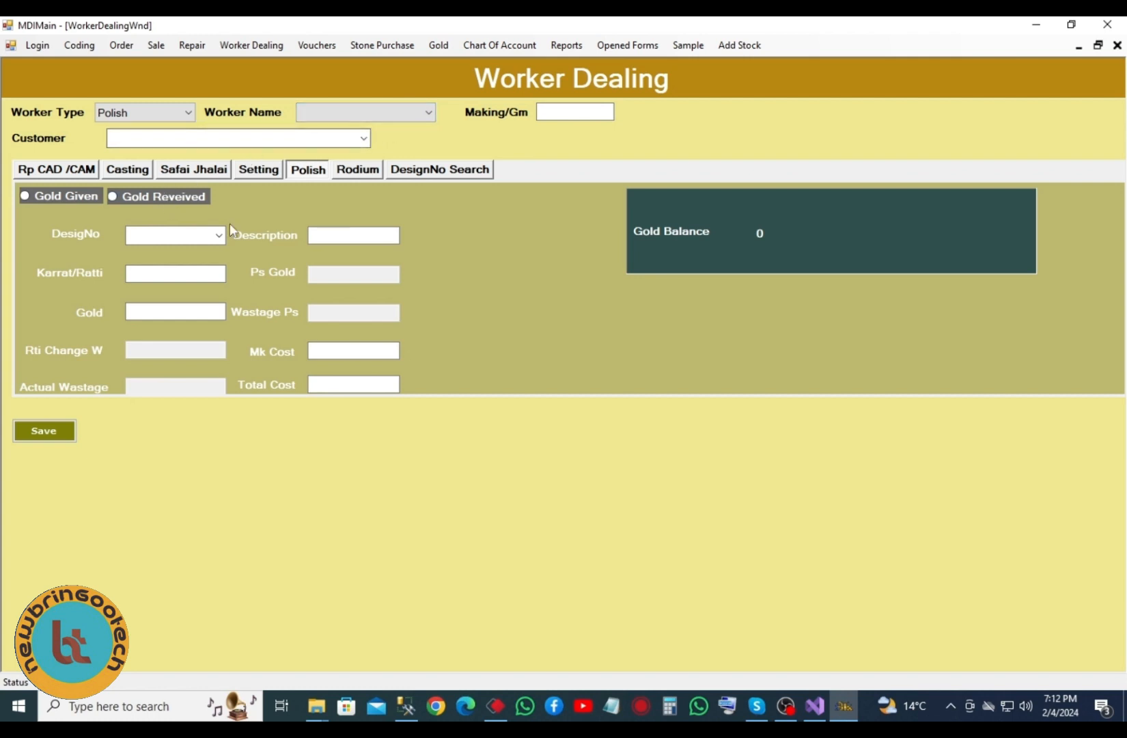
pyautogui.click(218, 235)
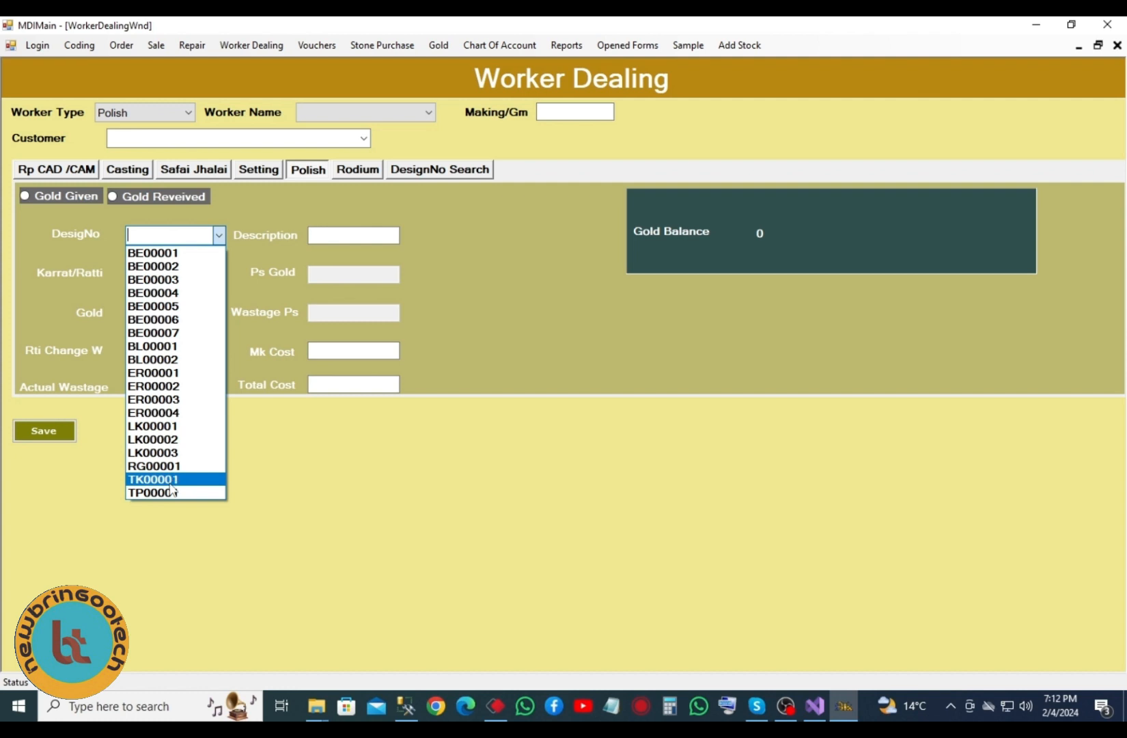
pyautogui.click(174, 479)
pyautogui.click(631, 412)
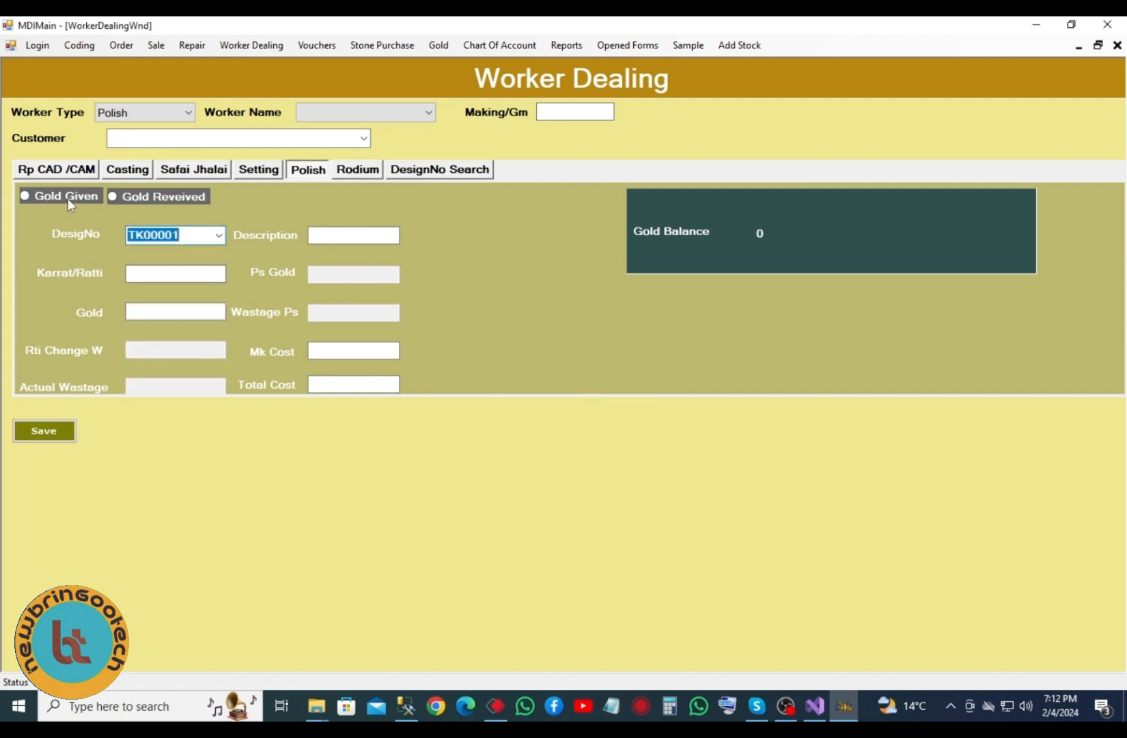
pyautogui.click(75, 199)
pyautogui.click(132, 196)
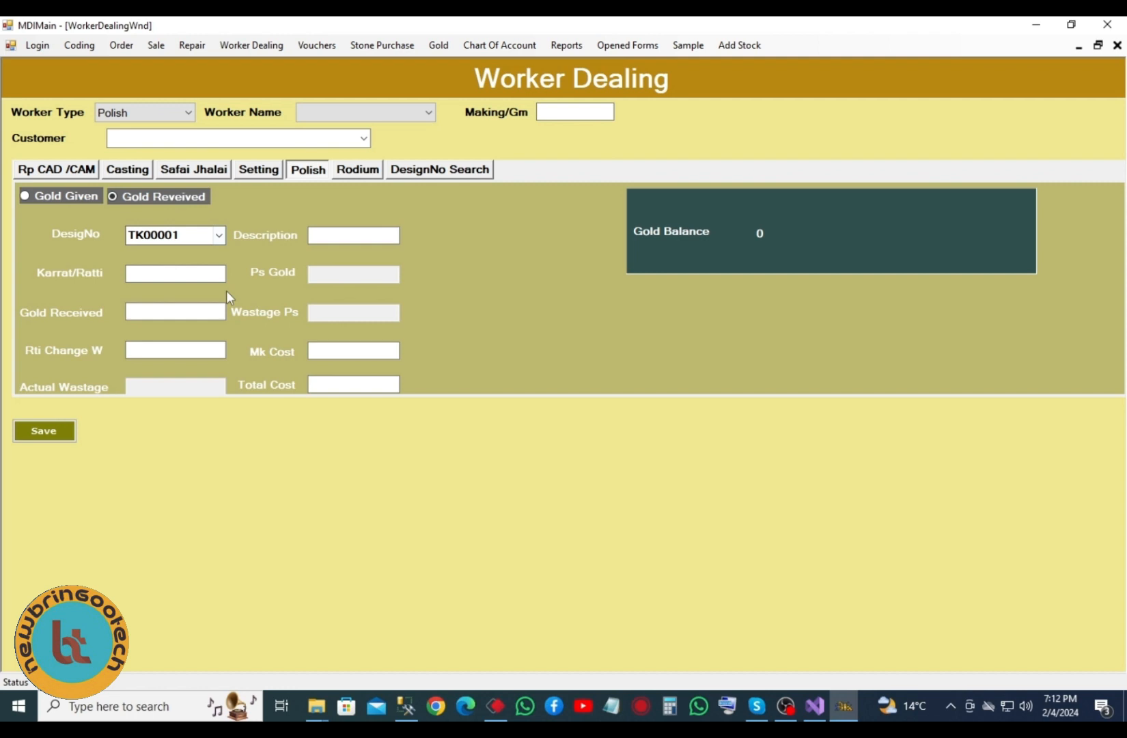
pyautogui.click(357, 175)
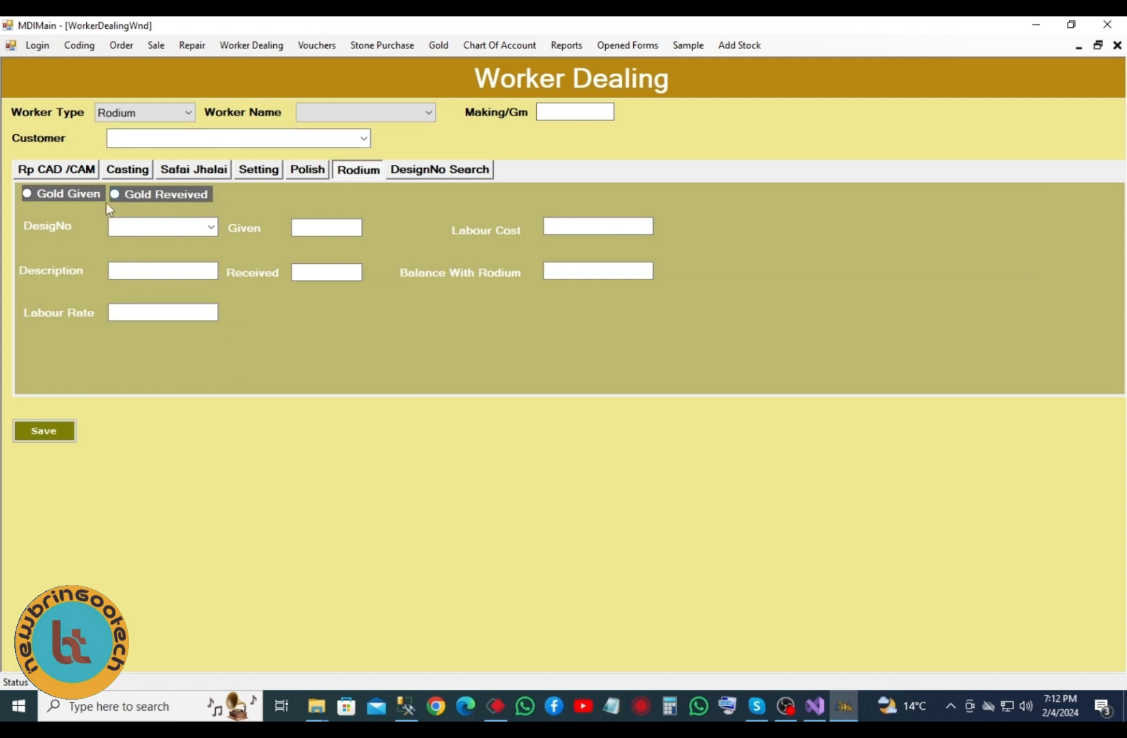
# - Mark the Rodium entry as gold received and start entering its labour cost
pyautogui.click(211, 227)
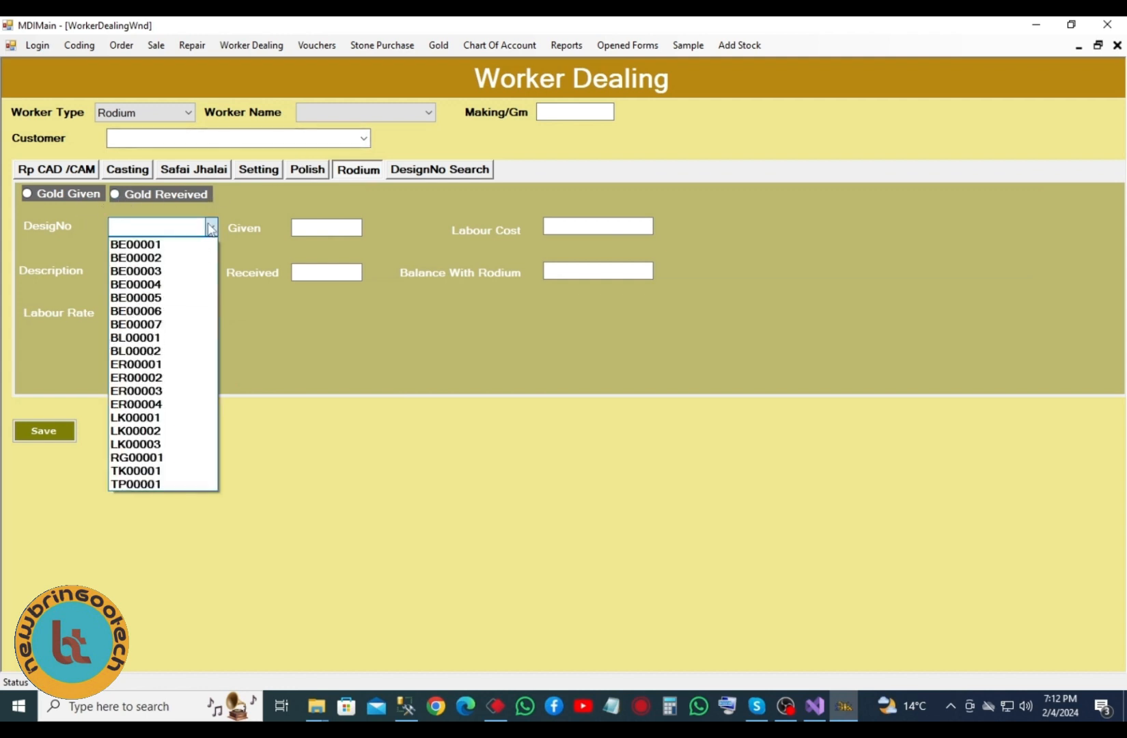
pyautogui.click(86, 195)
pyautogui.click(174, 195)
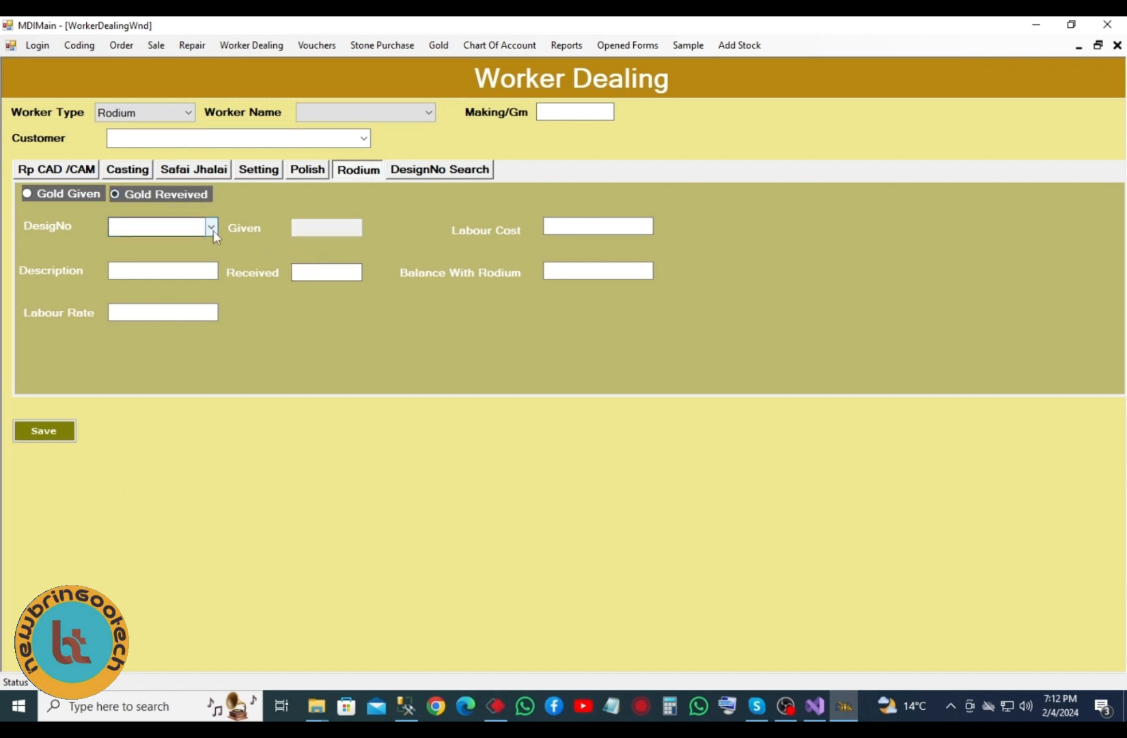
pyautogui.click(582, 231)
# - Search the dealing records for design TK00001 by design number
pyautogui.click(448, 170)
pyautogui.click(211, 198)
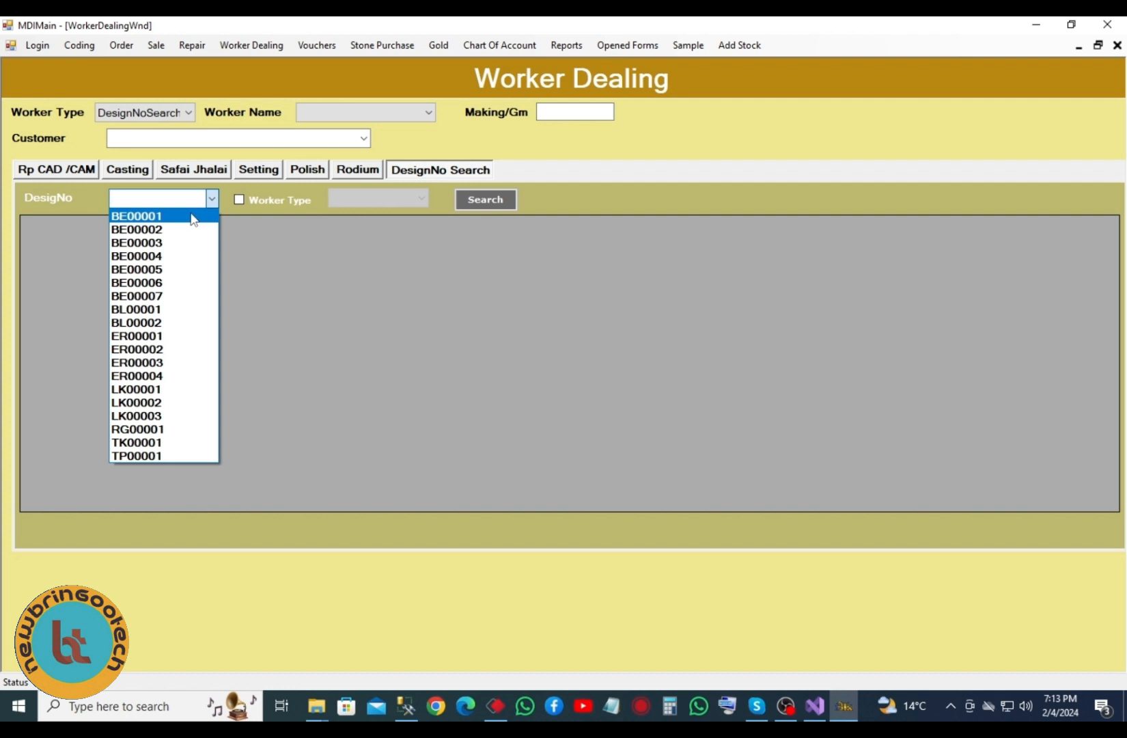
pyautogui.click(162, 443)
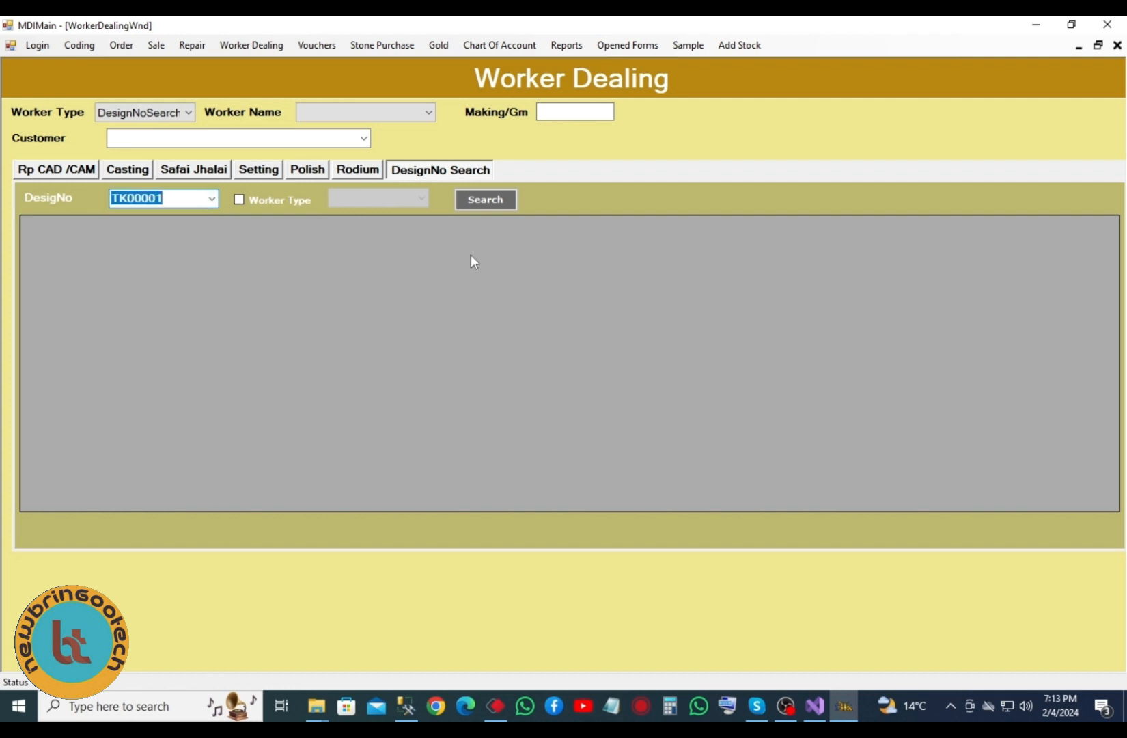
pyautogui.click(486, 200)
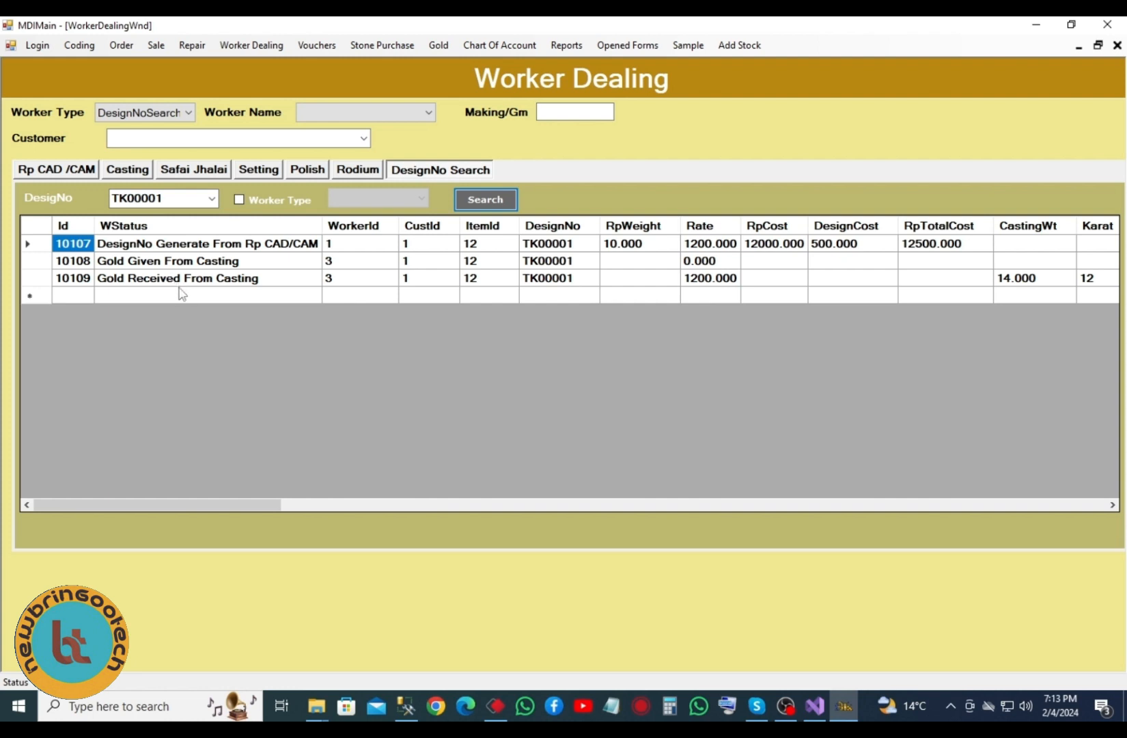
# - Search design BE00001 and scroll through its ten dealing records
pyautogui.click(213, 199)
pyautogui.click(177, 216)
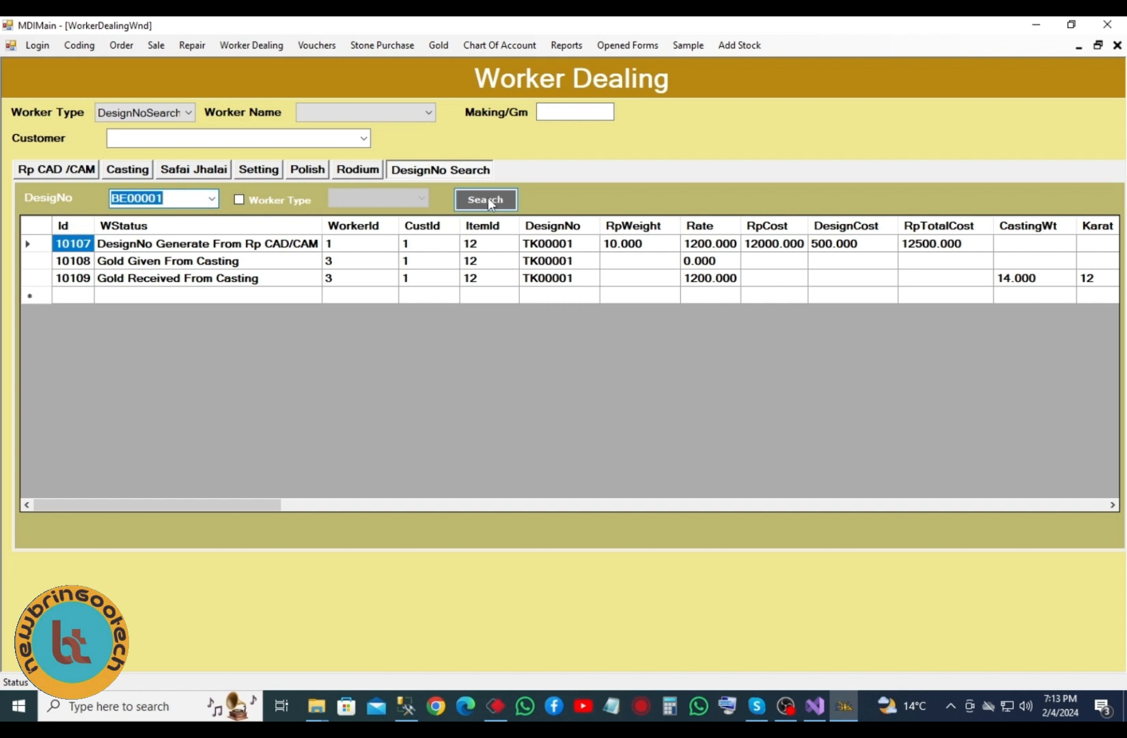
pyautogui.click(487, 201)
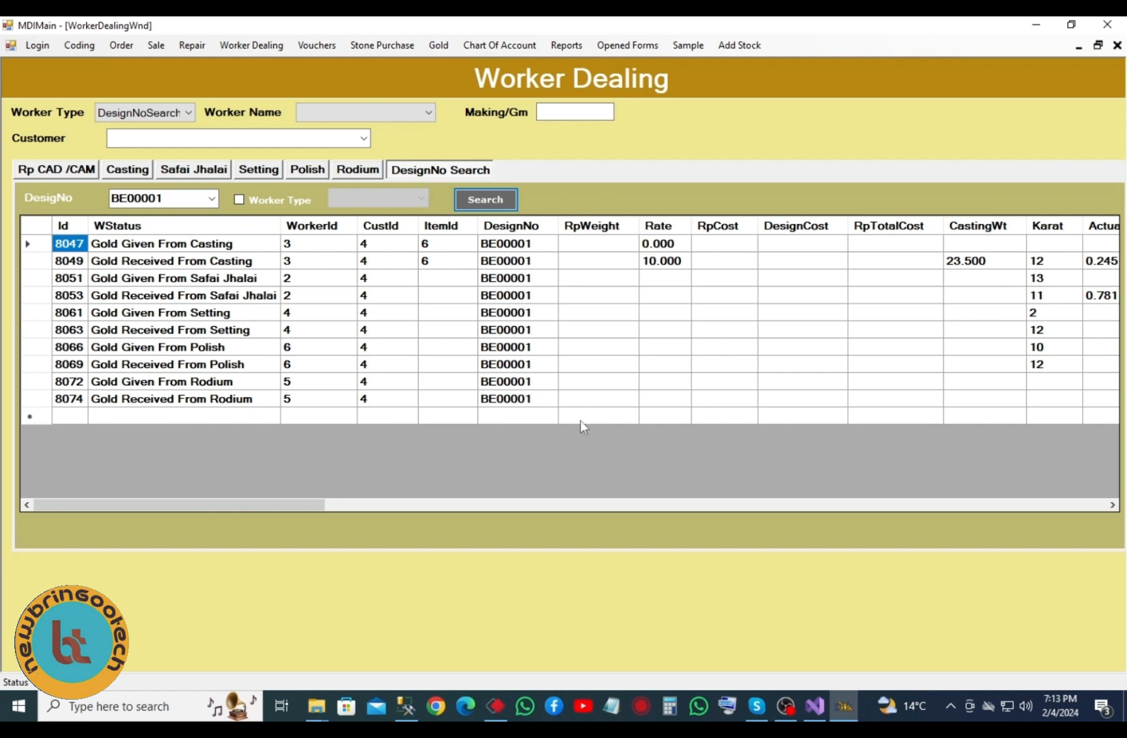
pyautogui.moveTo(311, 508); pyautogui.dragTo(1027, 491)
pyautogui.moveTo(847, 314); pyautogui.dragTo(888, 276)
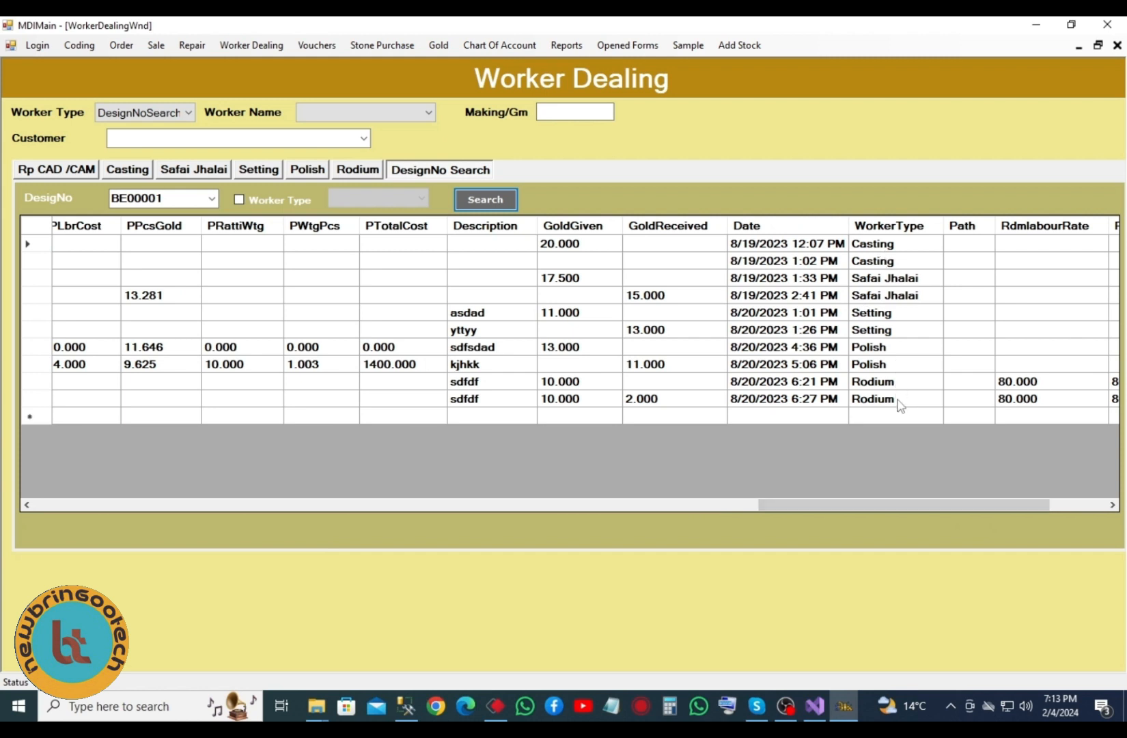
pyautogui.moveTo(929, 502); pyautogui.dragTo(1015, 507)
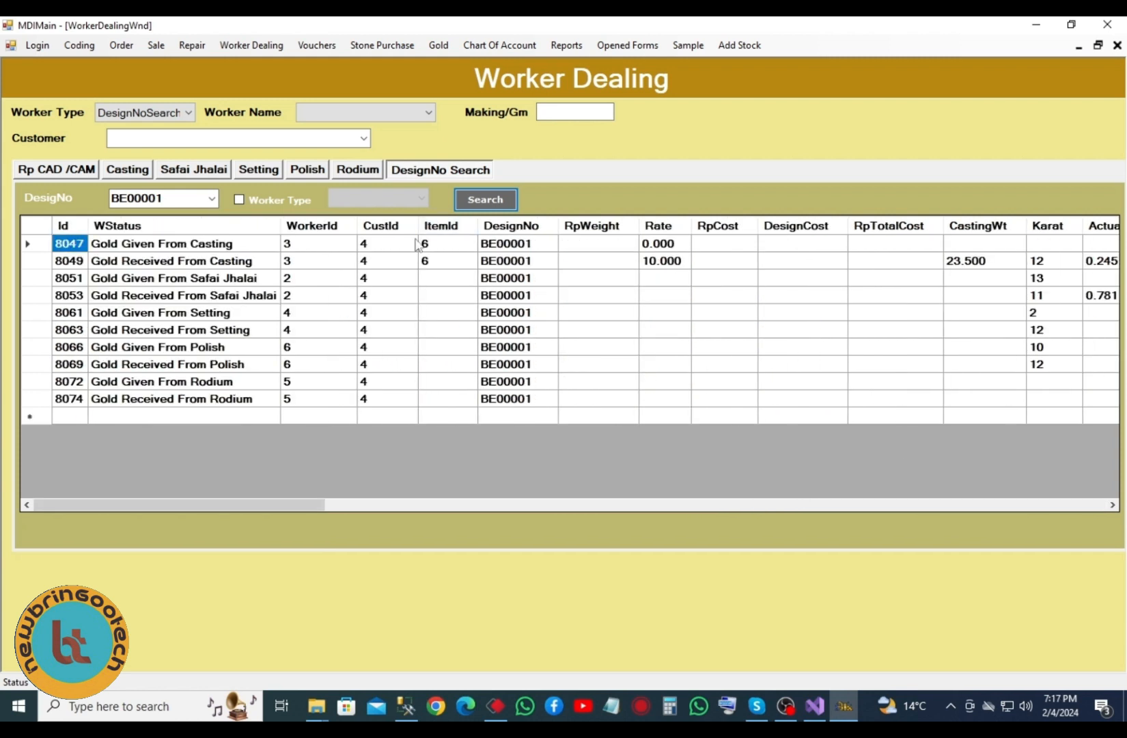
pyautogui.click(252, 45)
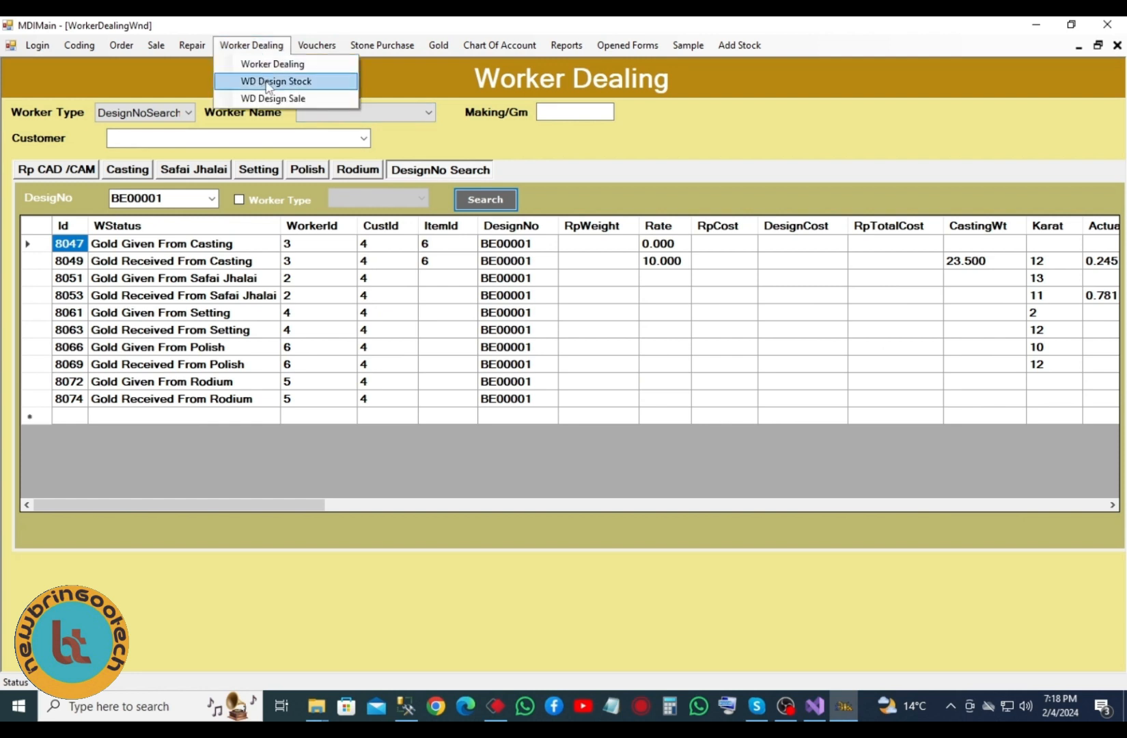
# - Open WD Design Stock and load design BL00001 from the design number list
pyautogui.click(267, 82)
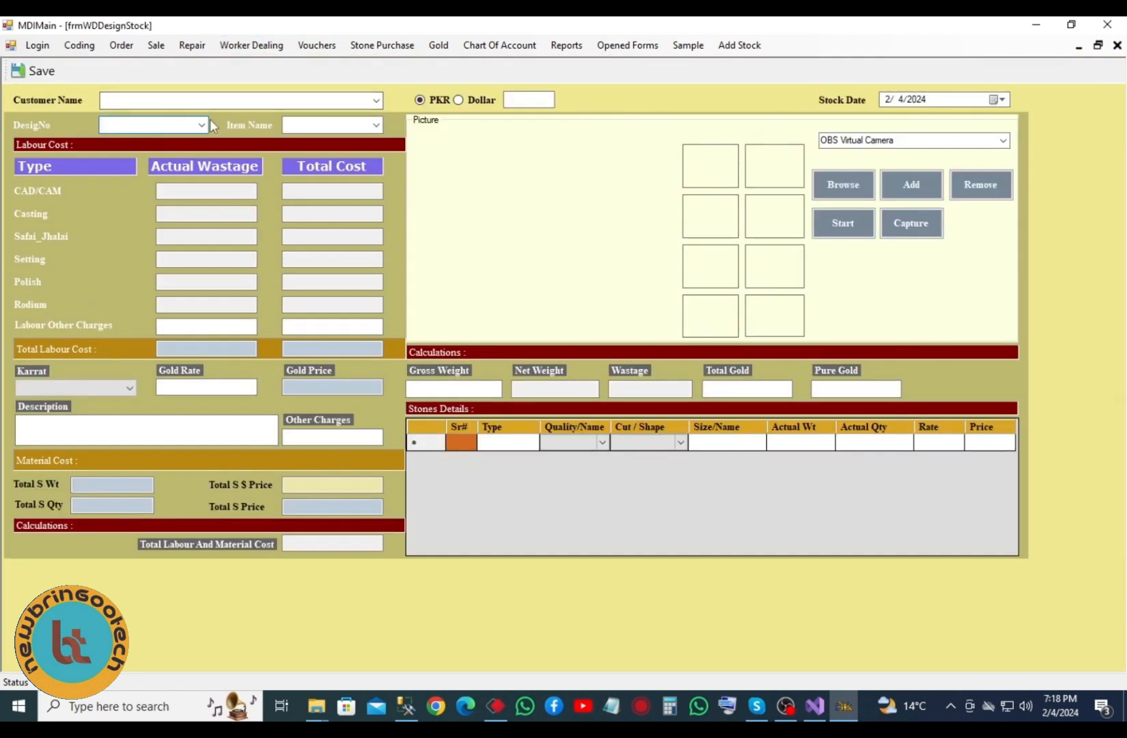
pyautogui.click(202, 126)
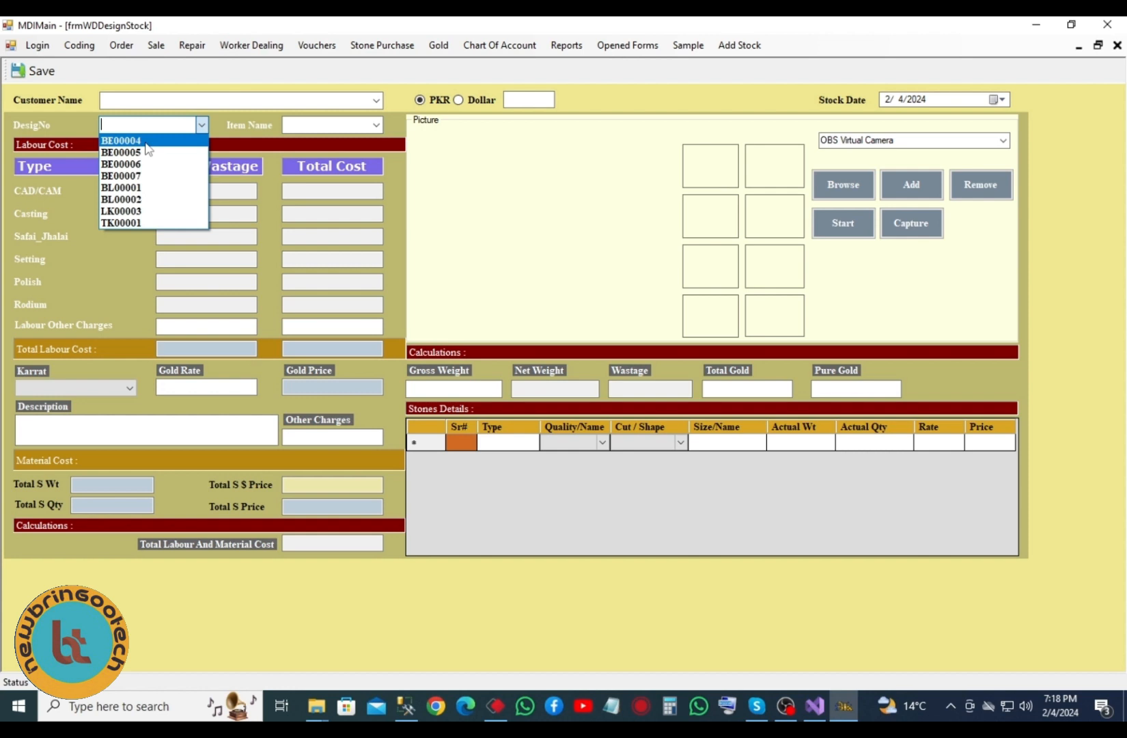
pyautogui.click(139, 187)
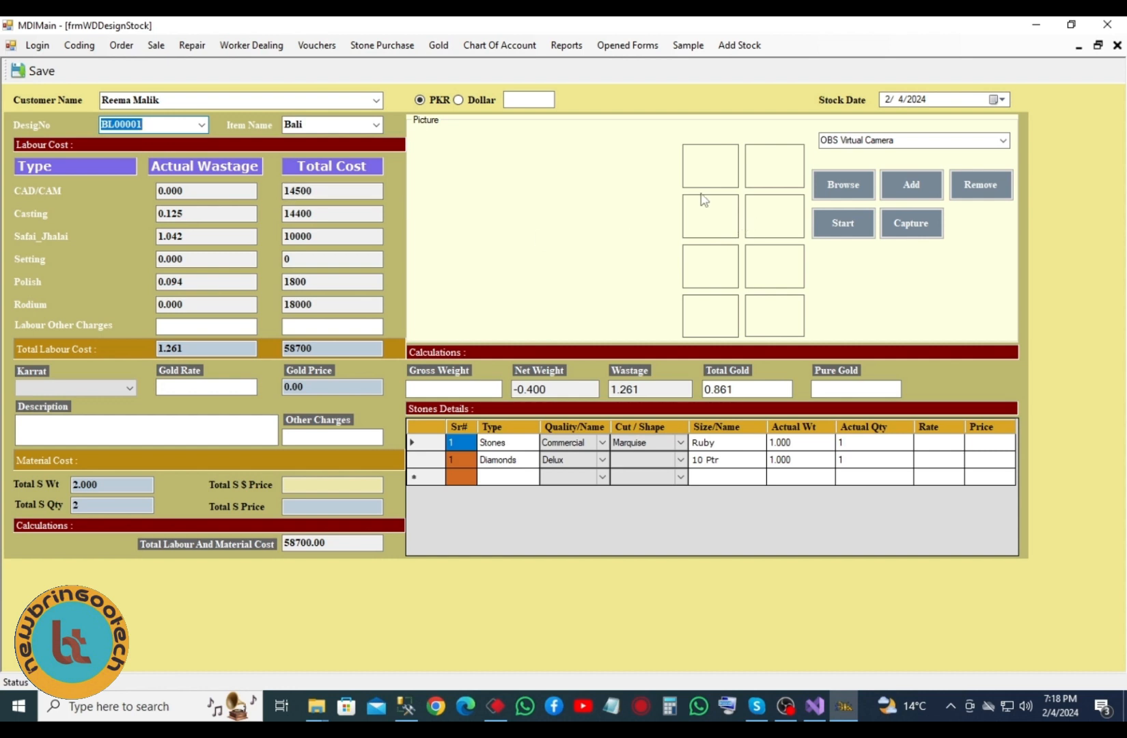
# - Browse to the saghargemsNew Form image file and load it as BL00001's picture
pyautogui.click(843, 190)
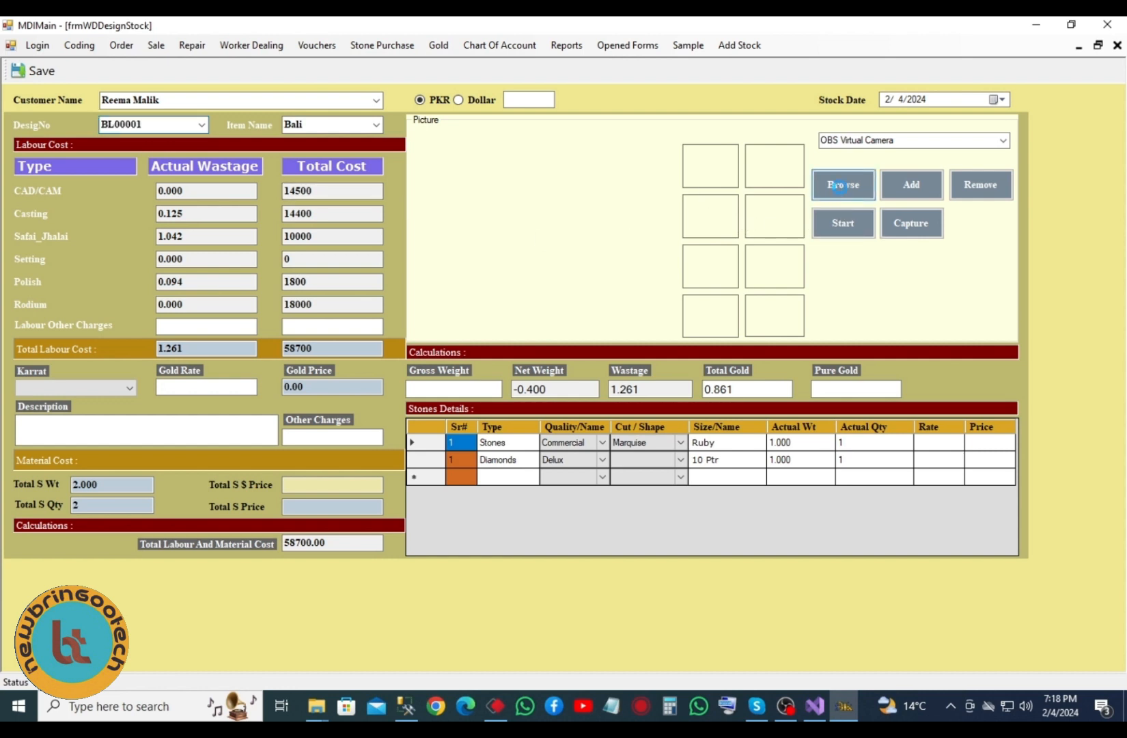
pyautogui.scroll(-8, 273, 280)
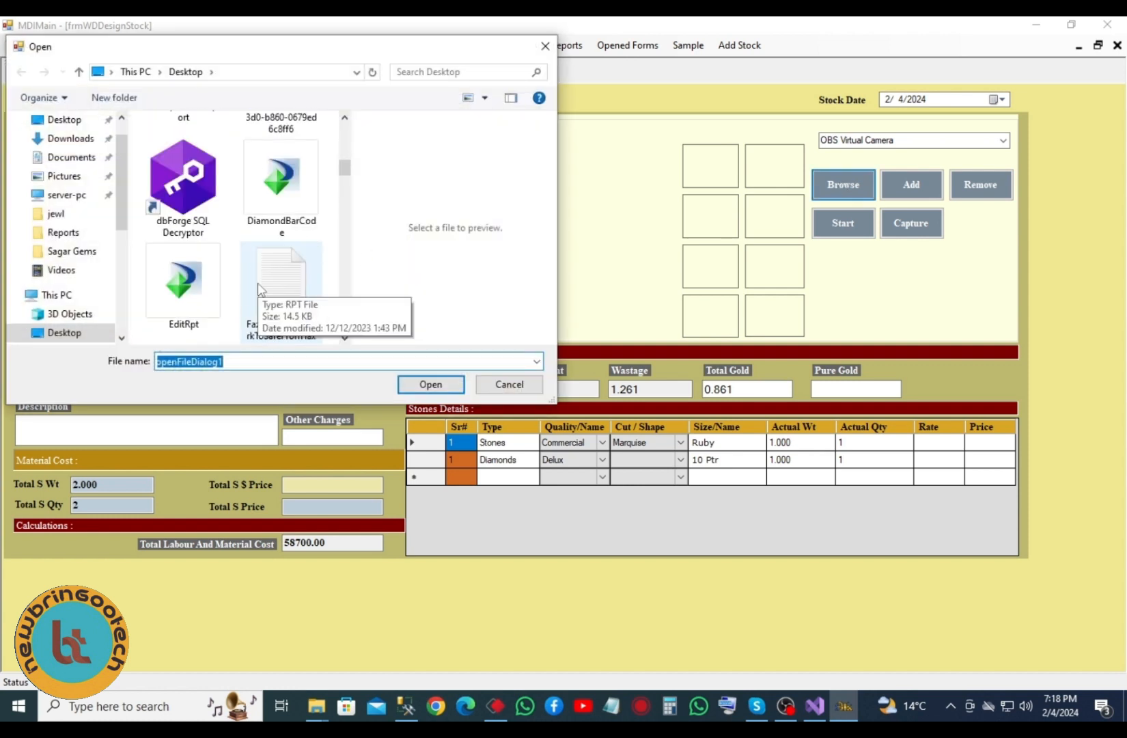
pyautogui.scroll(-3, 258, 287)
pyautogui.scroll(2, 256, 285)
pyautogui.scroll(-3, 253, 282)
pyautogui.scroll(-3, 250, 281)
pyautogui.scroll(-5, 244, 270)
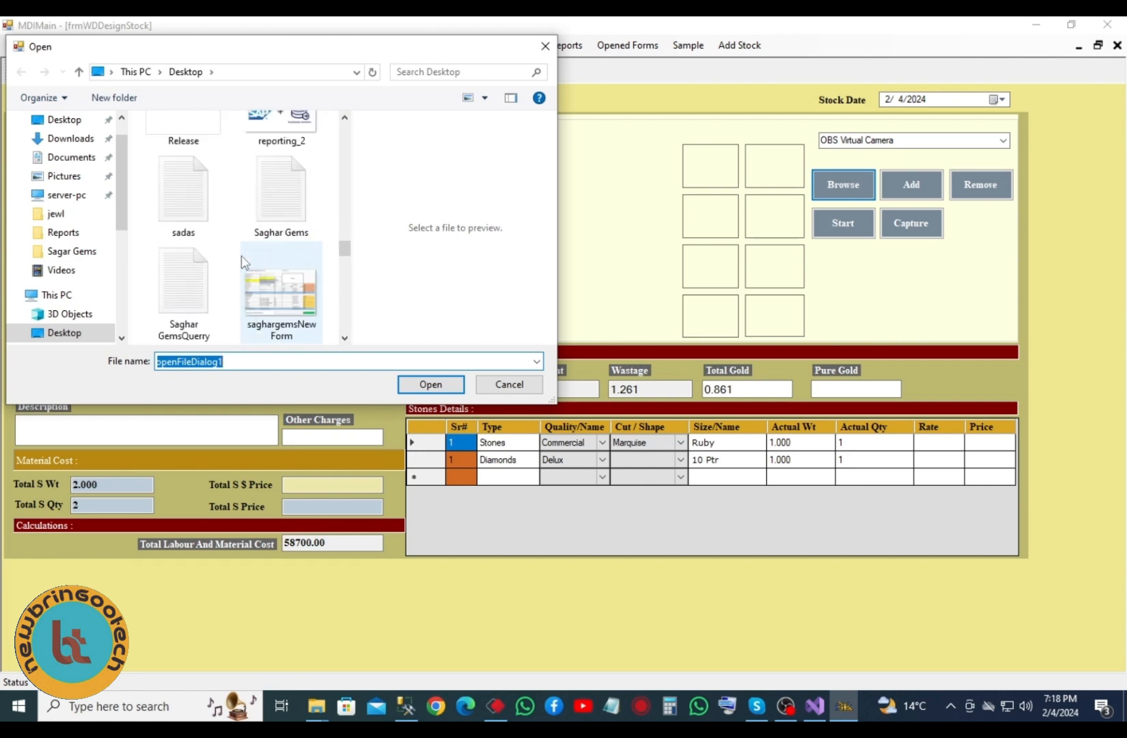
pyautogui.click(280, 201)
pyautogui.click(431, 384)
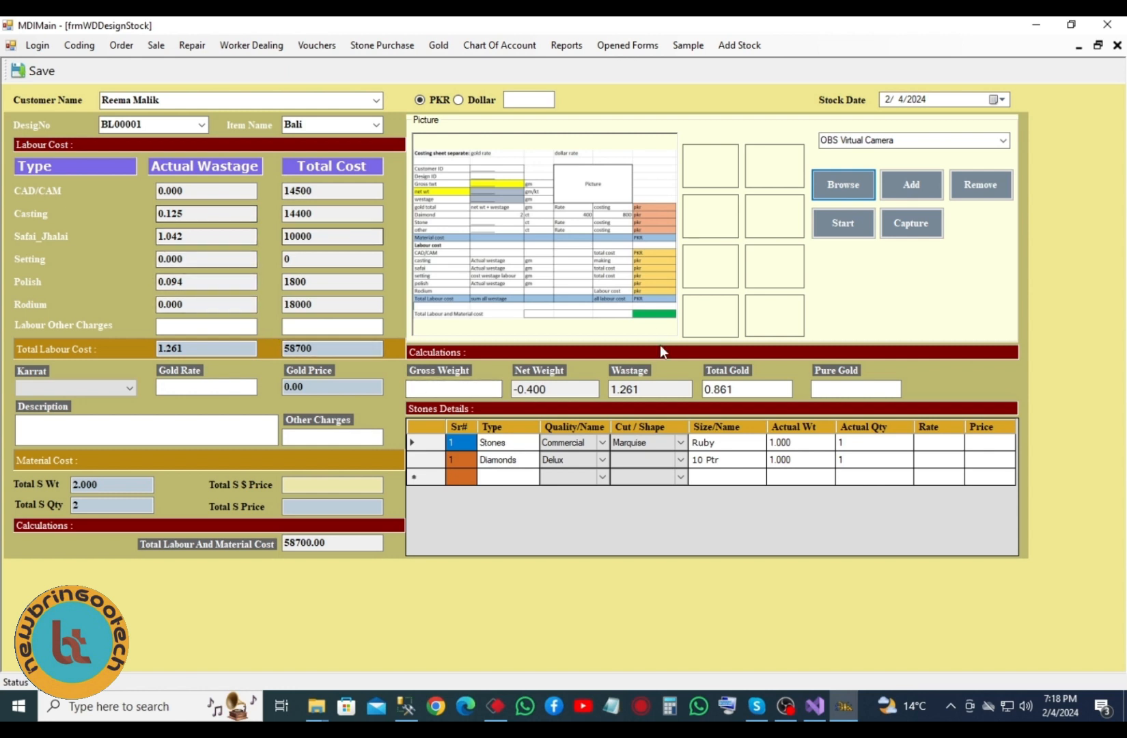
pyautogui.click(195, 192)
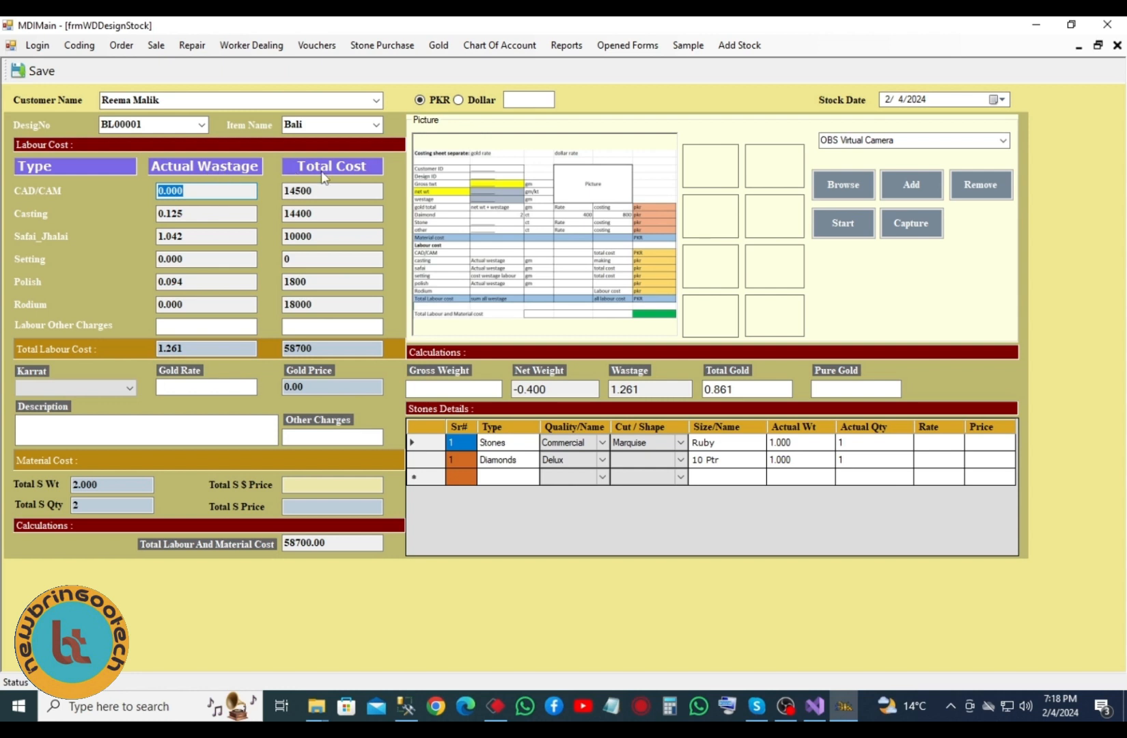
pyautogui.click(316, 191)
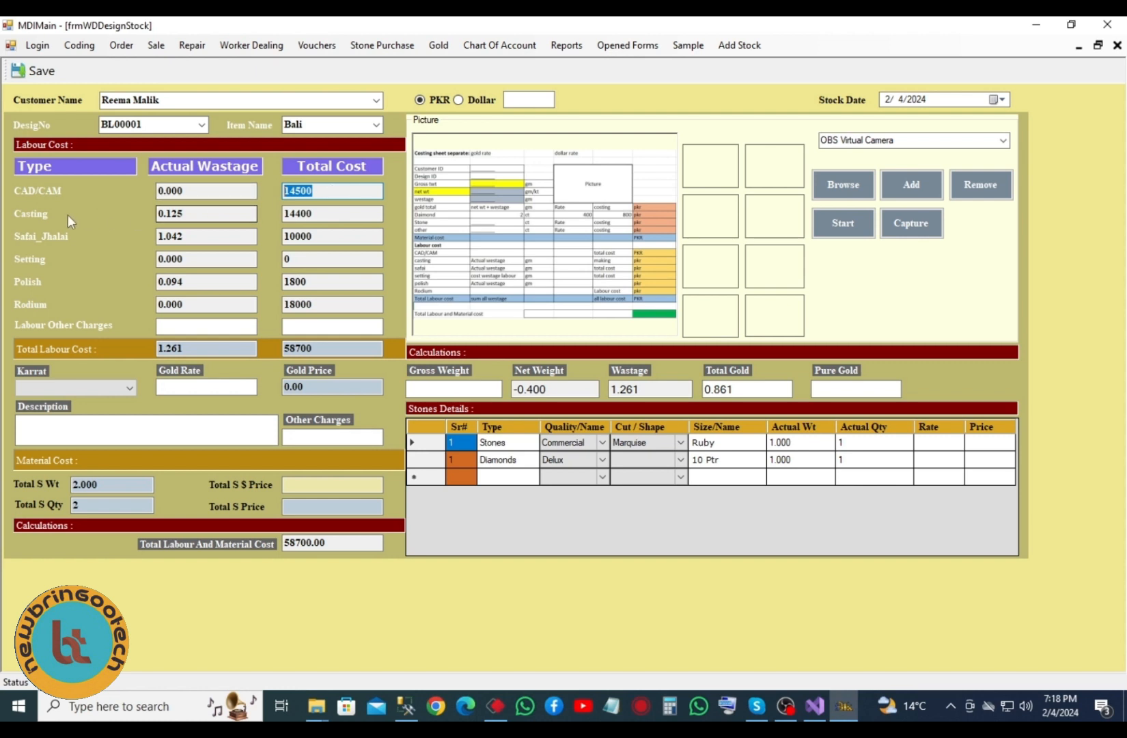
pyautogui.hotkey('shift', 'Tab')
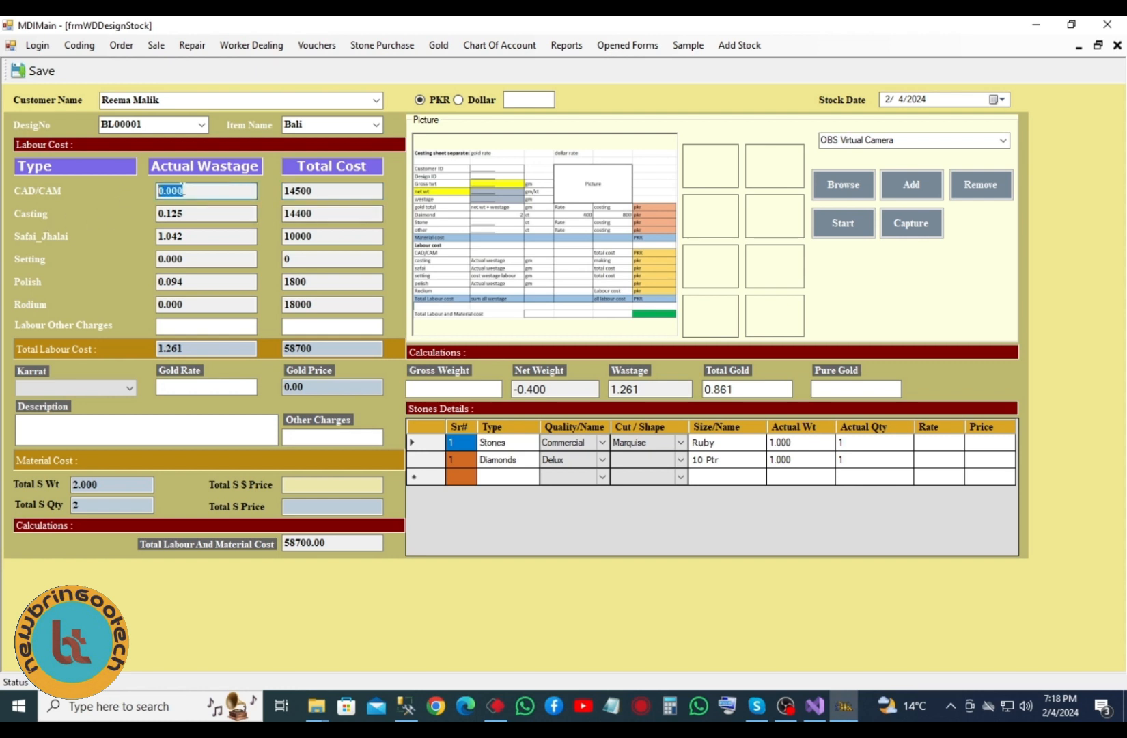
pyautogui.press('Tab')
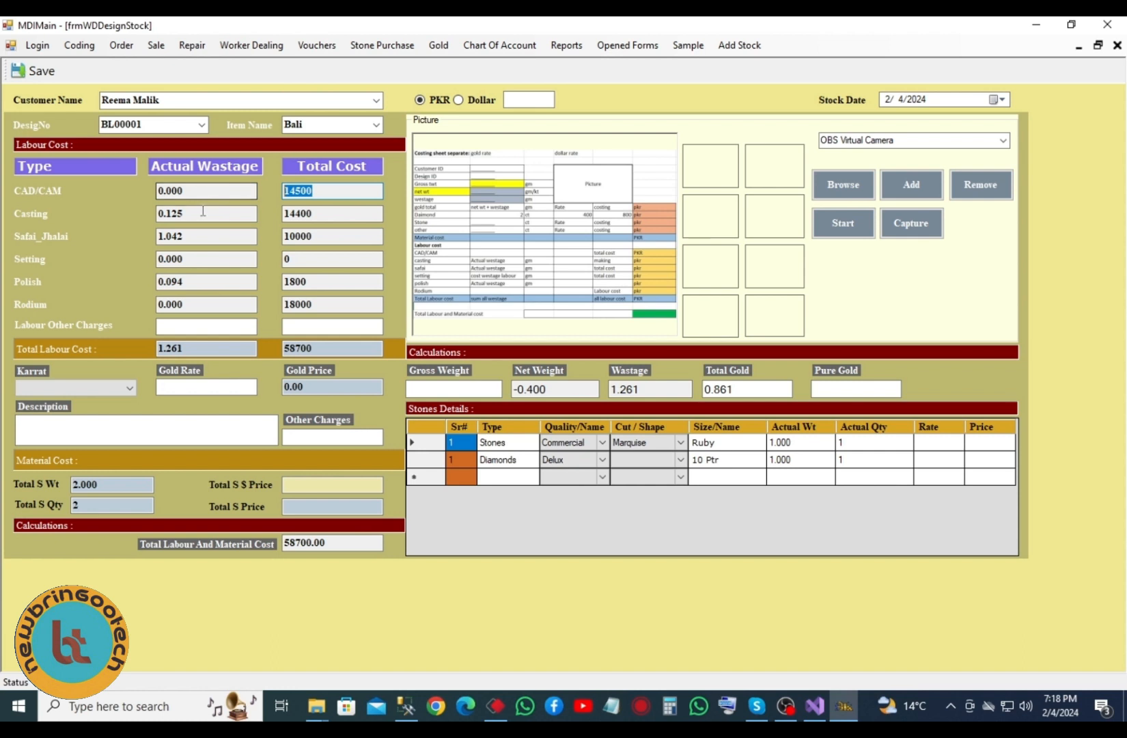
pyautogui.press('Tab')
pyautogui.click(181, 236)
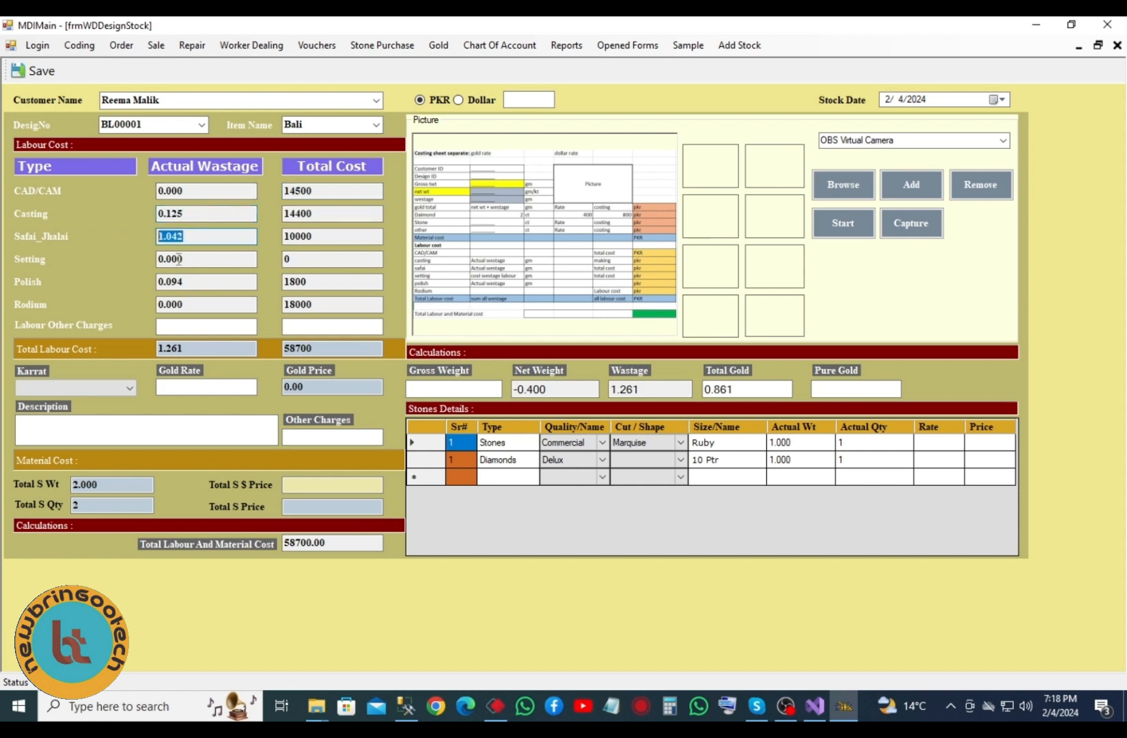
pyautogui.click(198, 260)
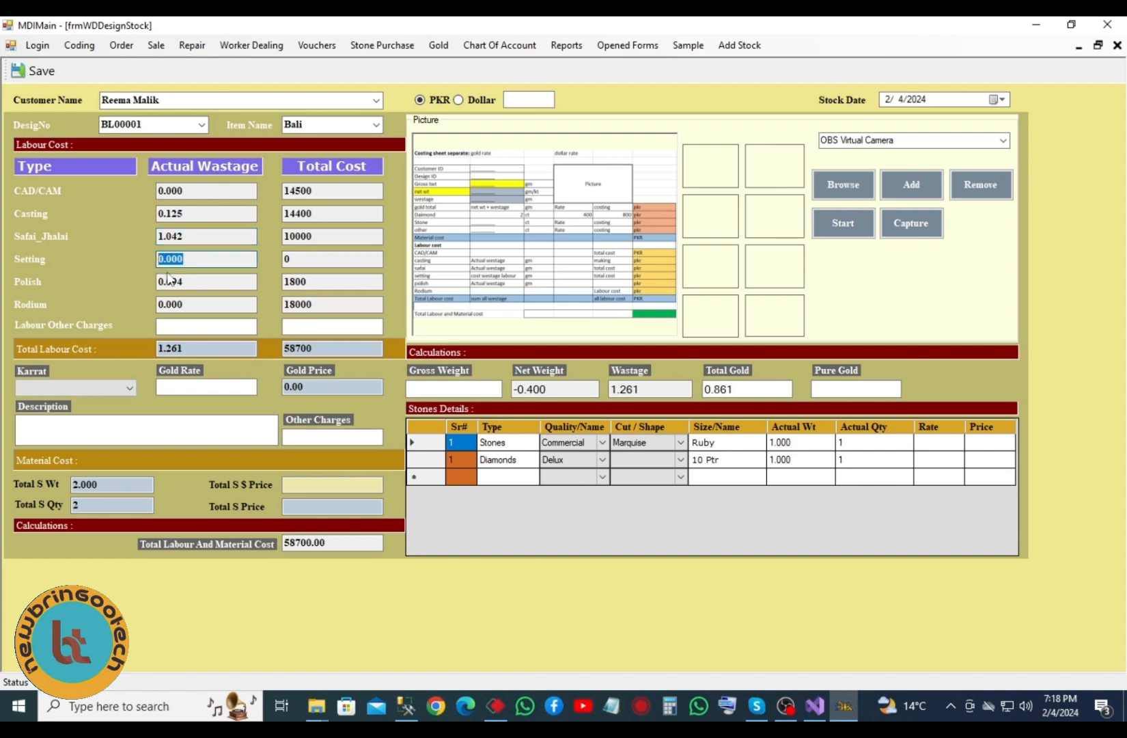
pyautogui.click(201, 284)
pyautogui.click(233, 302)
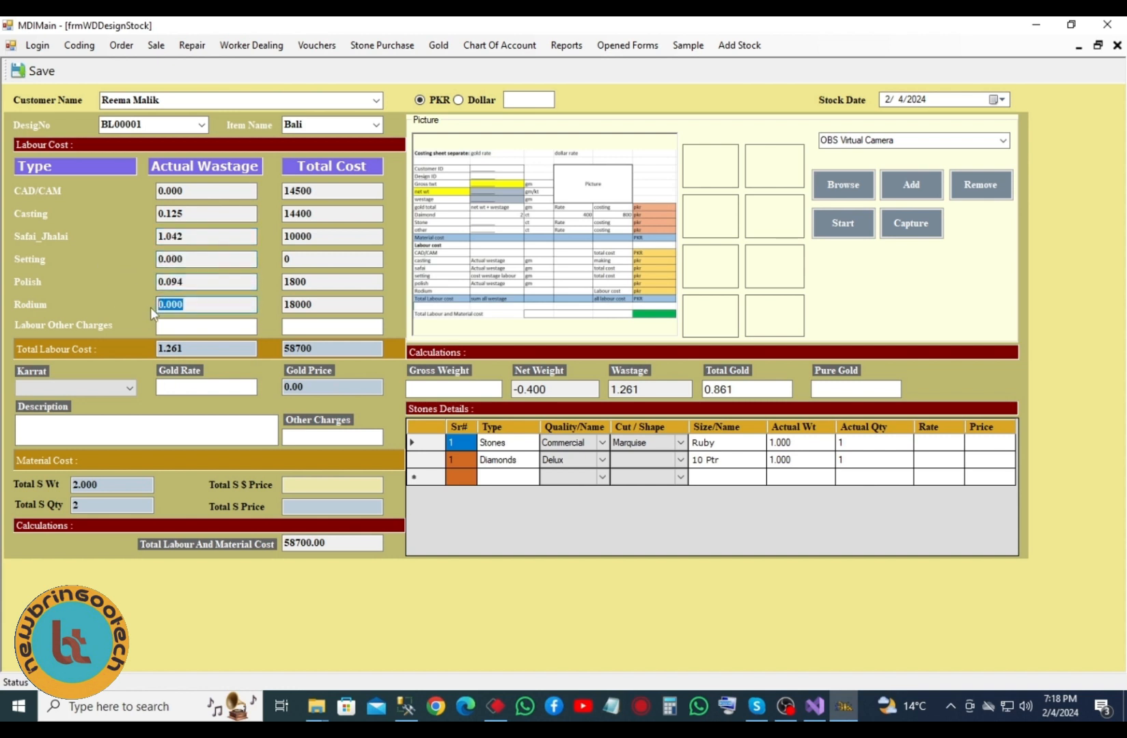
pyautogui.click(190, 191)
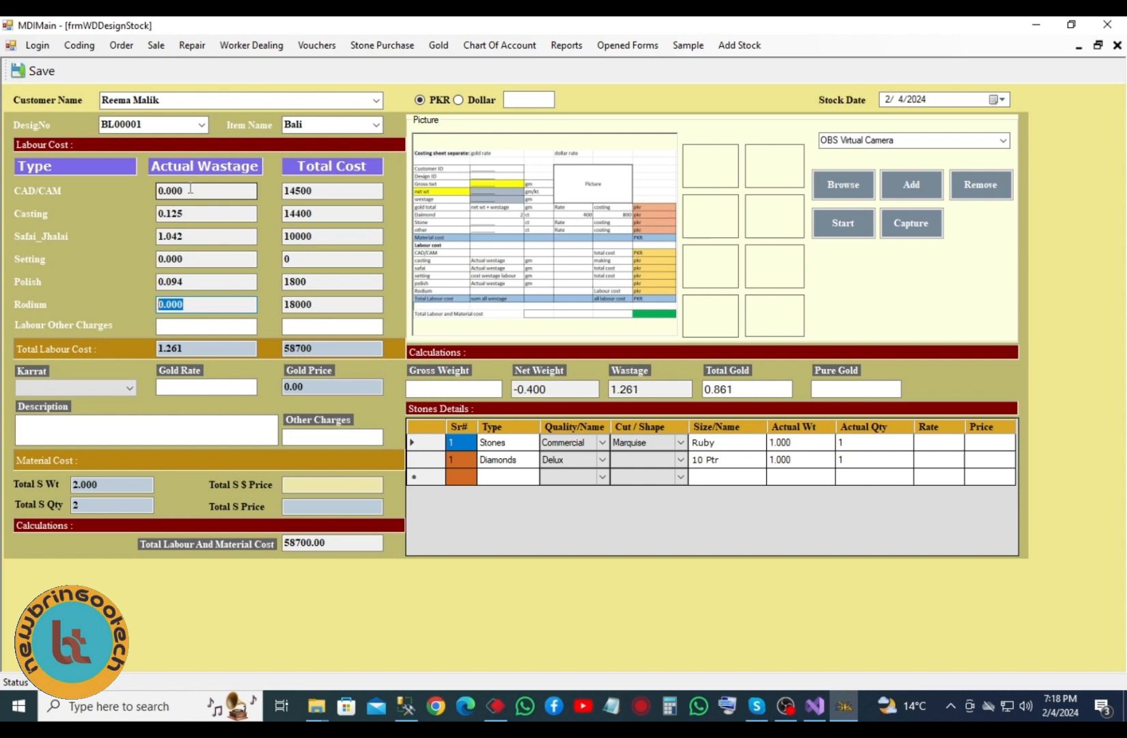
pyautogui.click(286, 194)
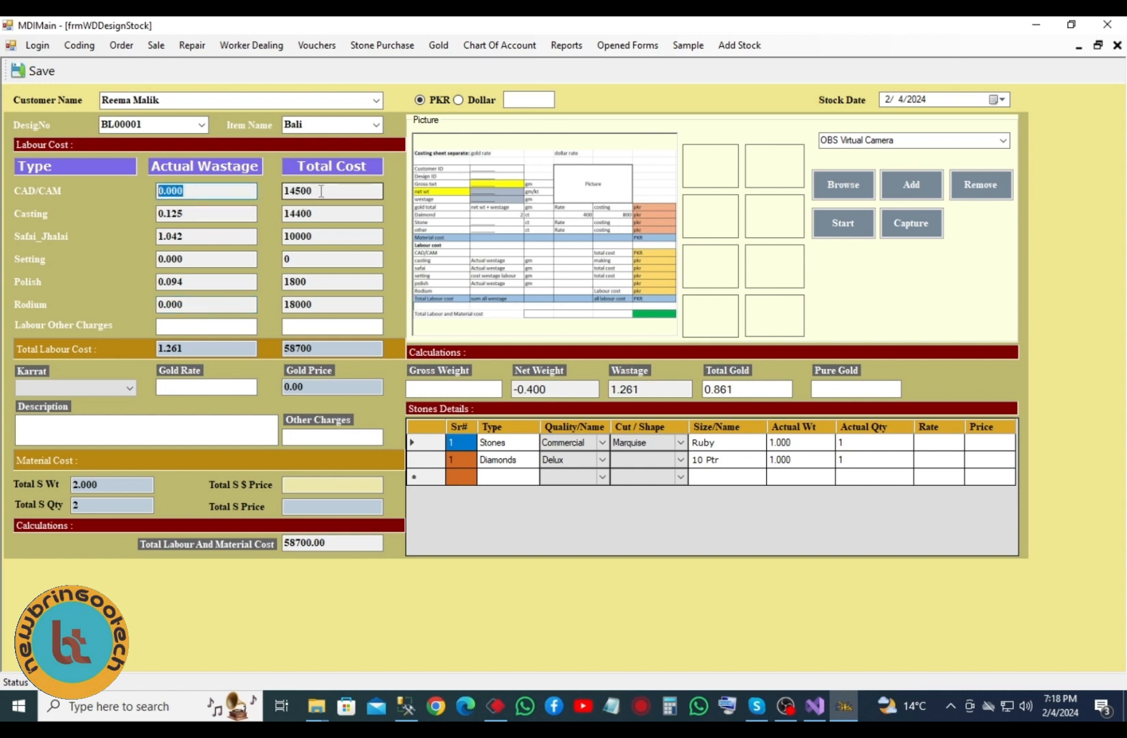
pyautogui.press('Tab')
pyautogui.press('Tab')
pyautogui.press('Tab')
pyautogui.press('Tab')
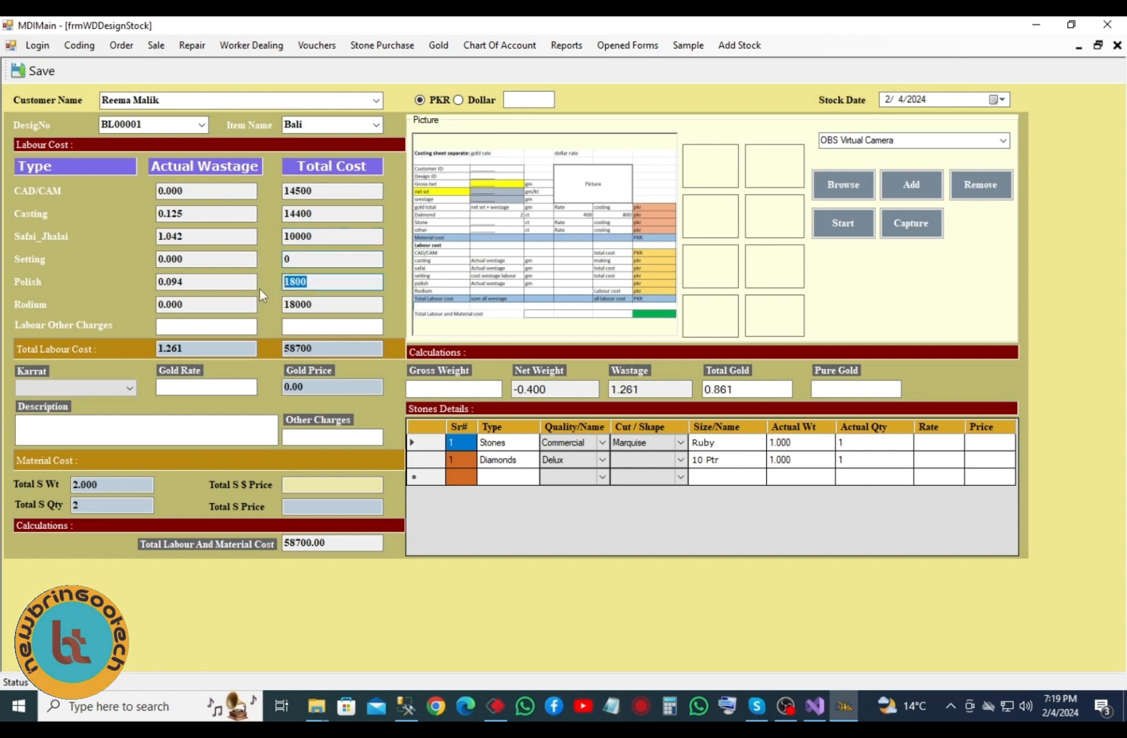
pyautogui.press('Tab')
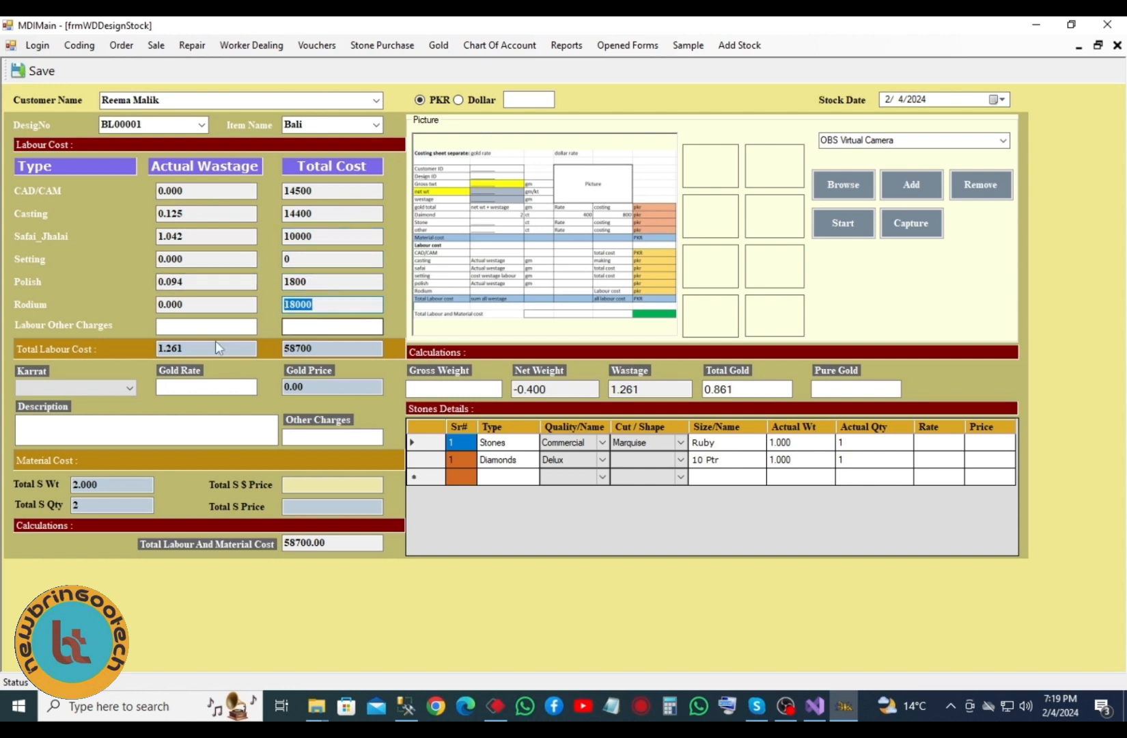
pyautogui.click(177, 325)
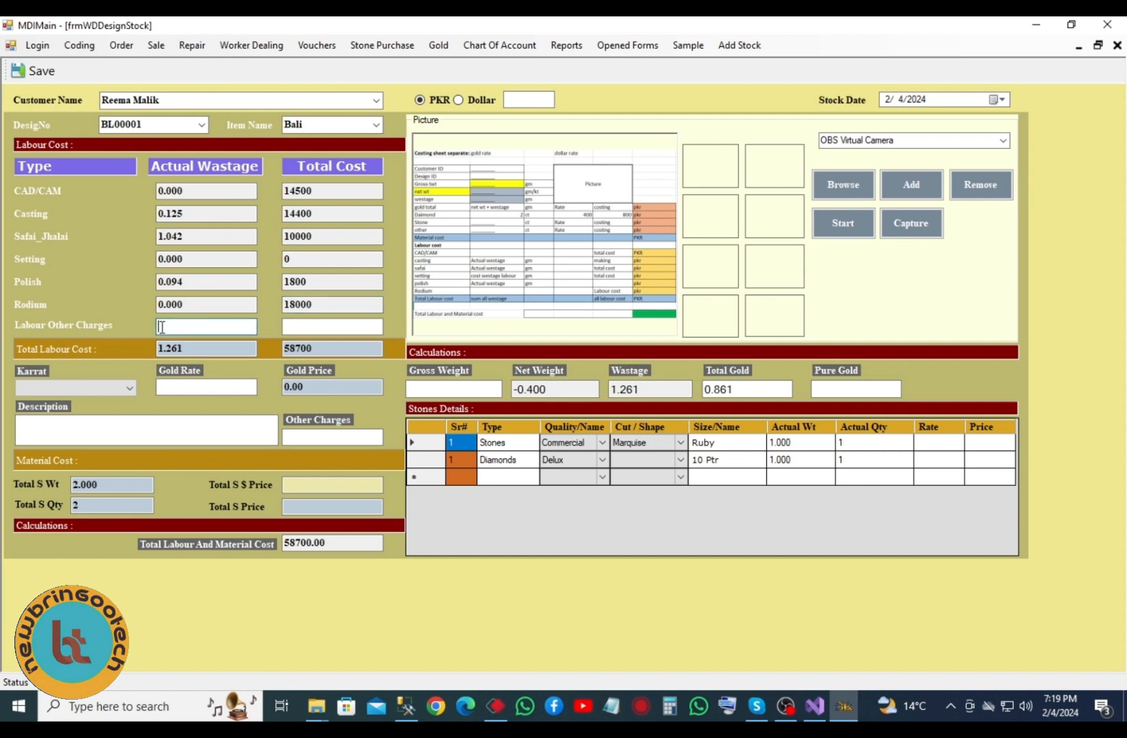
pyautogui.click(297, 326)
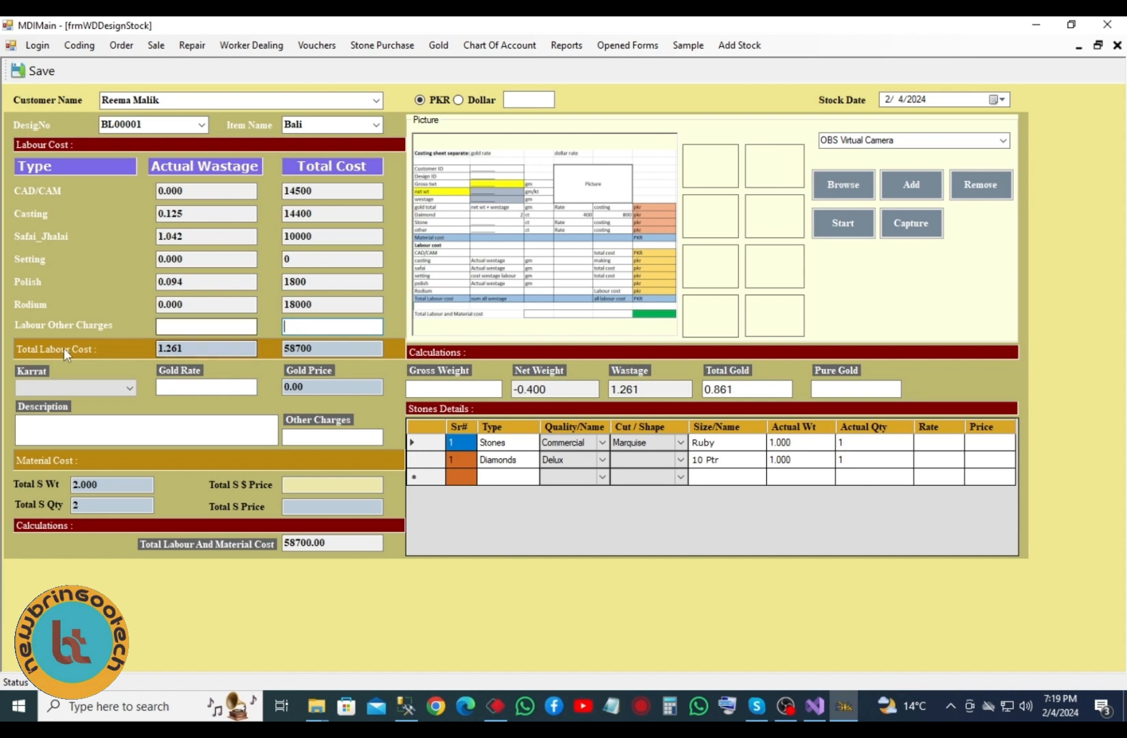
pyautogui.doubleClick(170, 348)
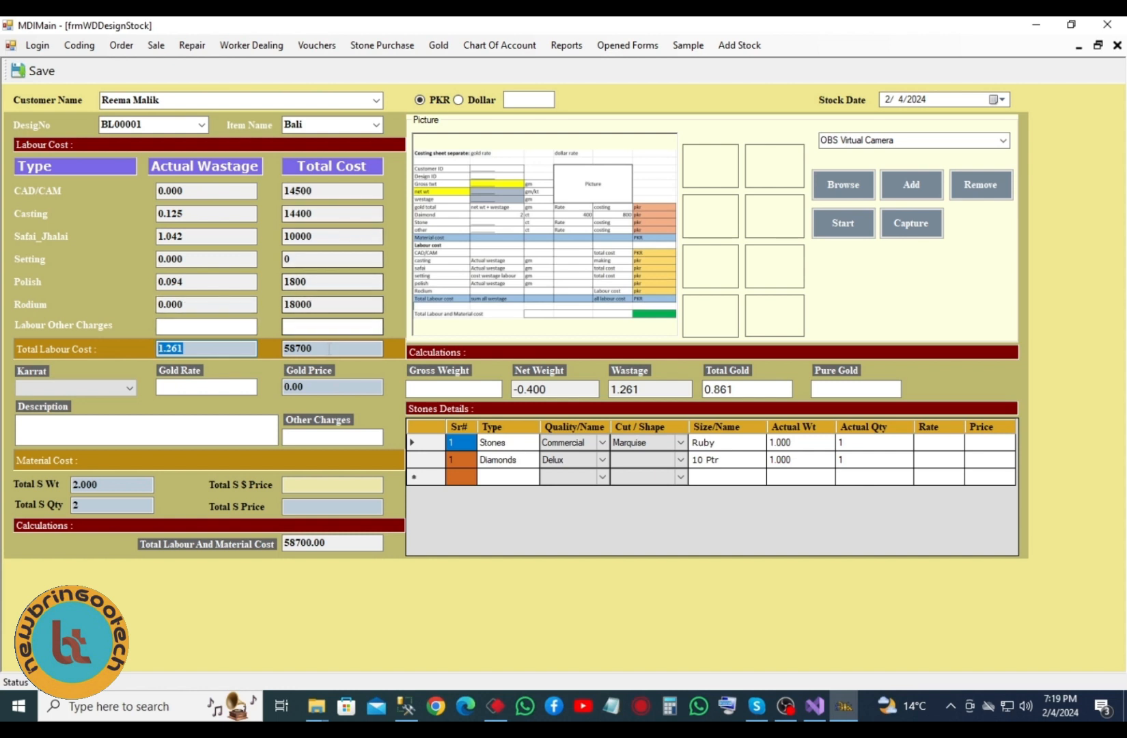
pyautogui.press('Tab')
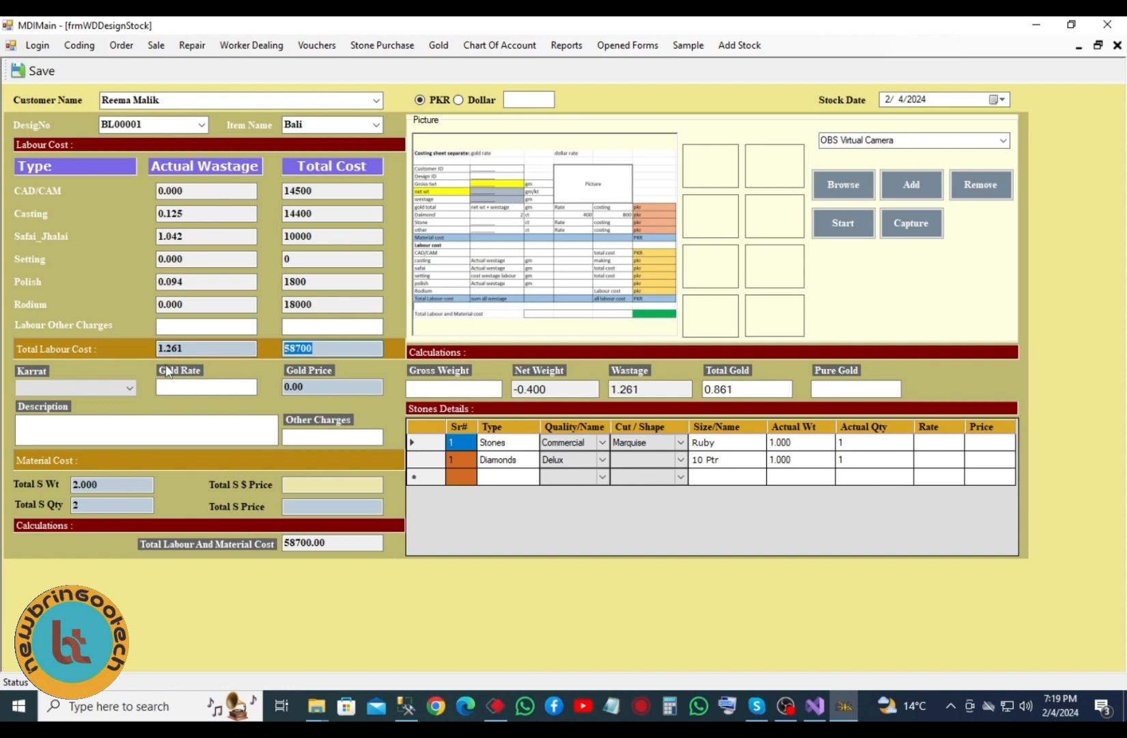
# - Enter gross weight 10 and choose 22 karat gold for BL00001
pyautogui.click(429, 386)
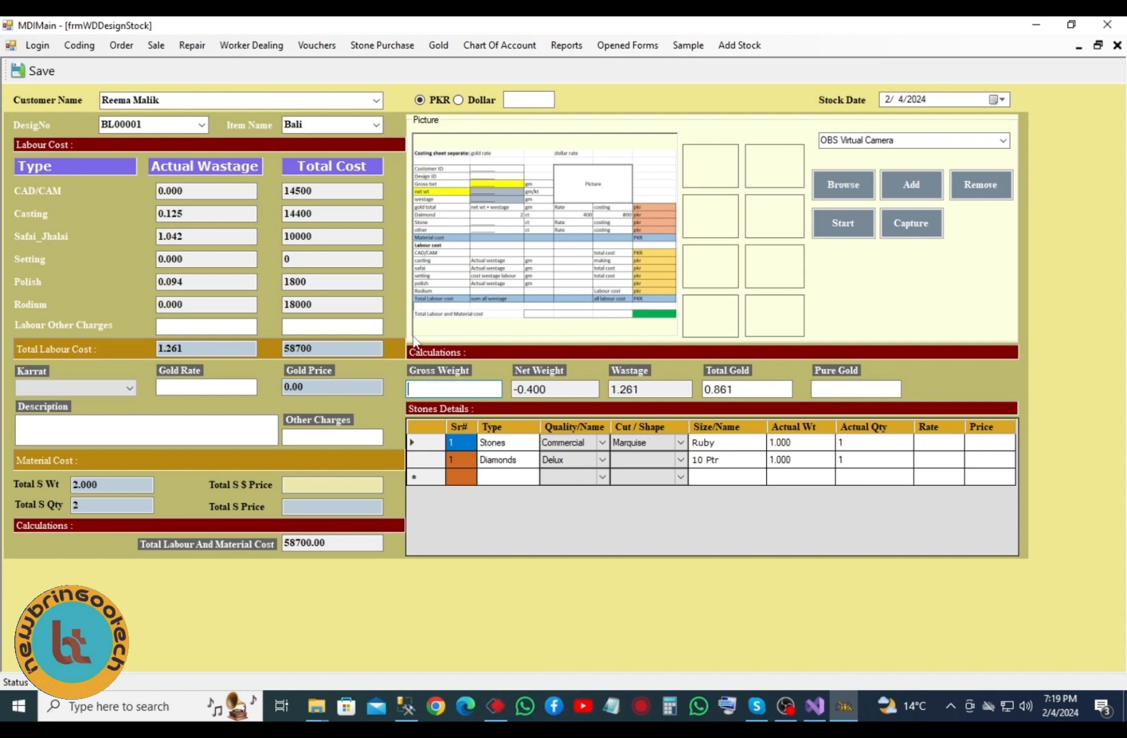
pyautogui.write('10')
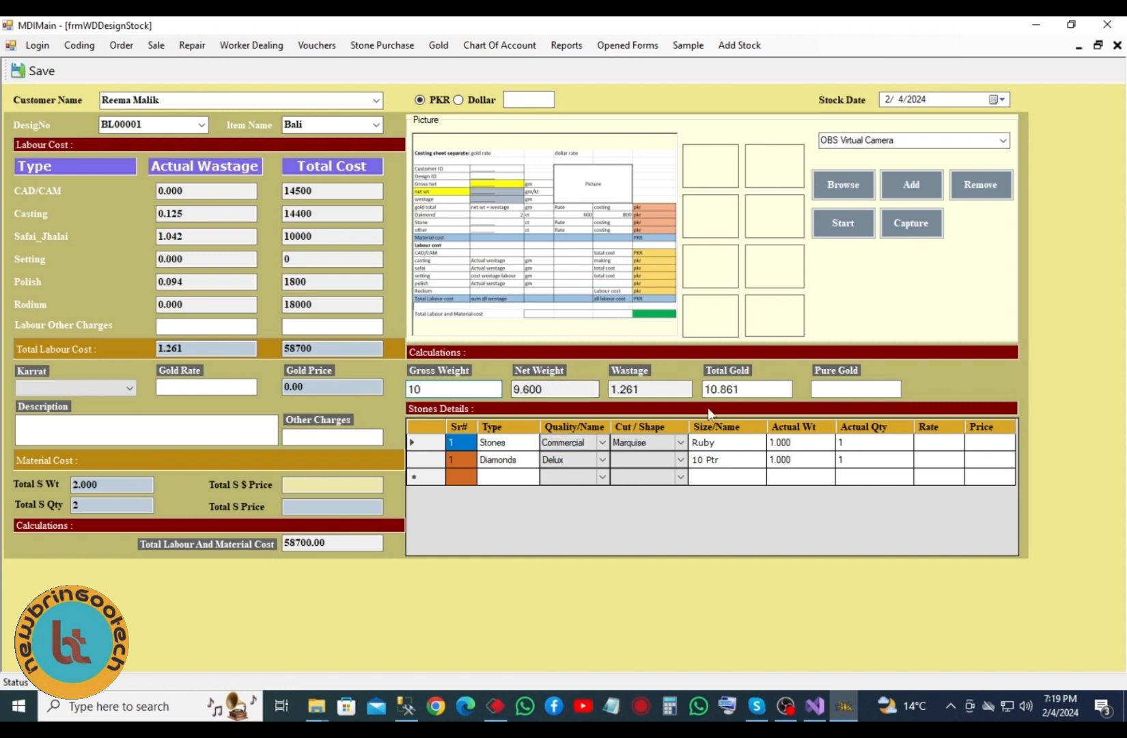
pyautogui.click(116, 389)
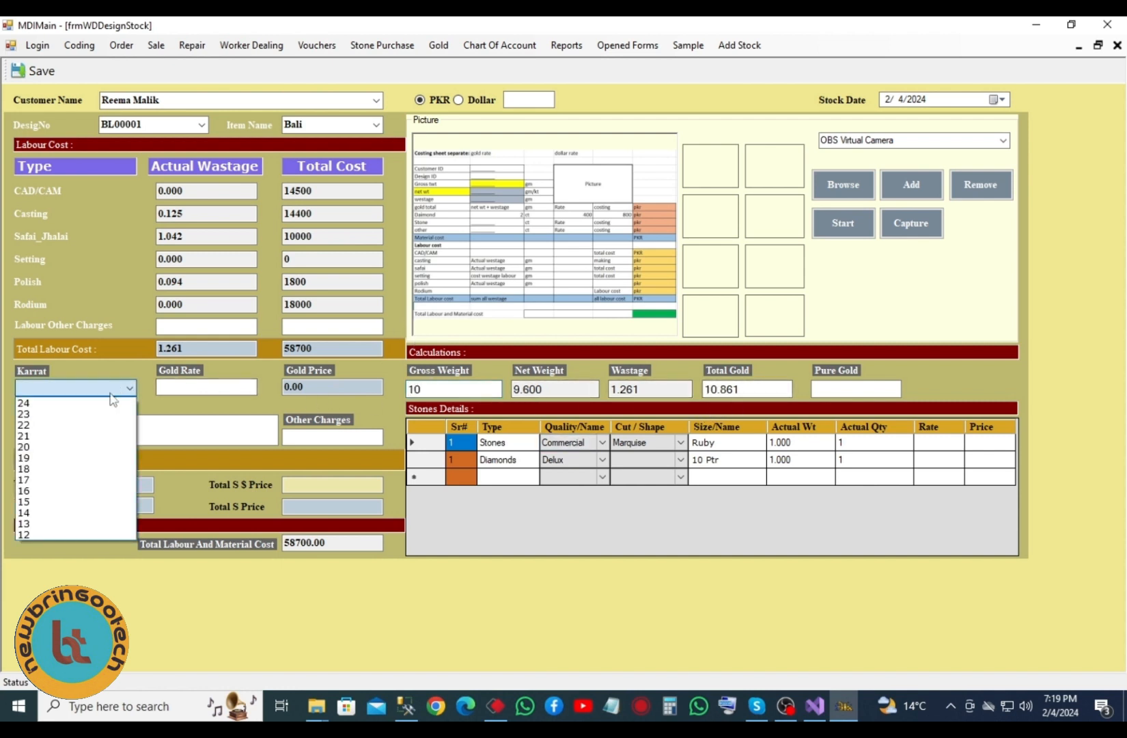
pyautogui.click(64, 425)
pyautogui.click(850, 388)
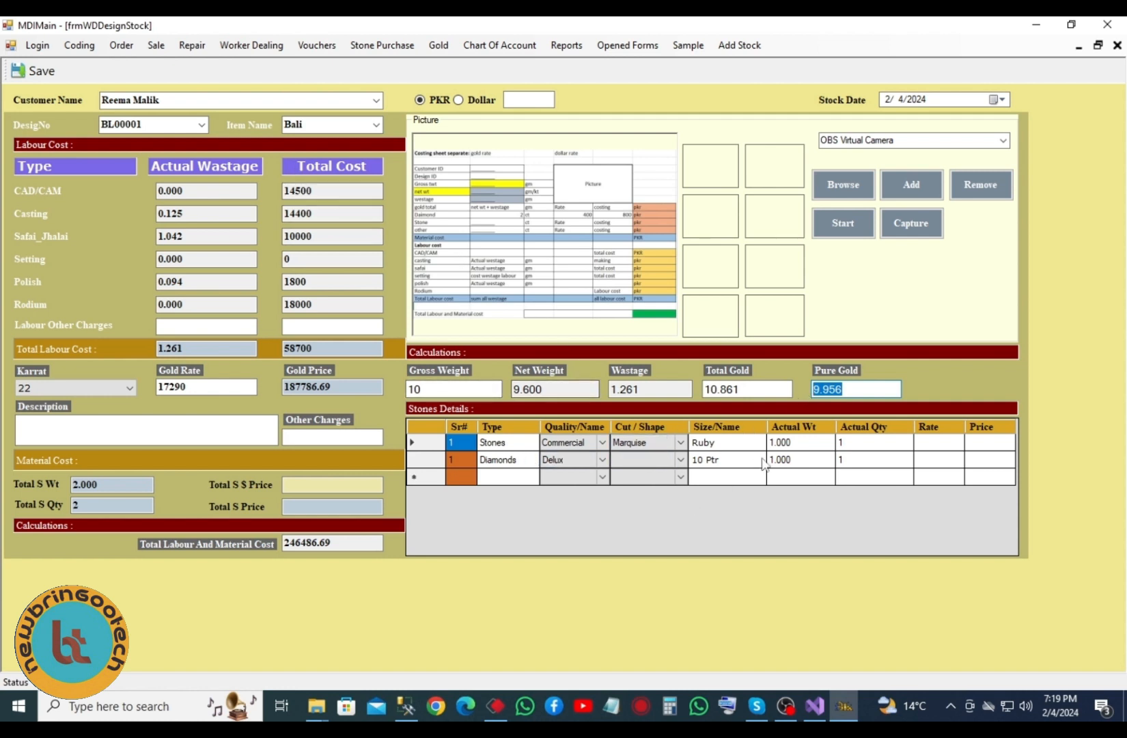
pyautogui.click(930, 448)
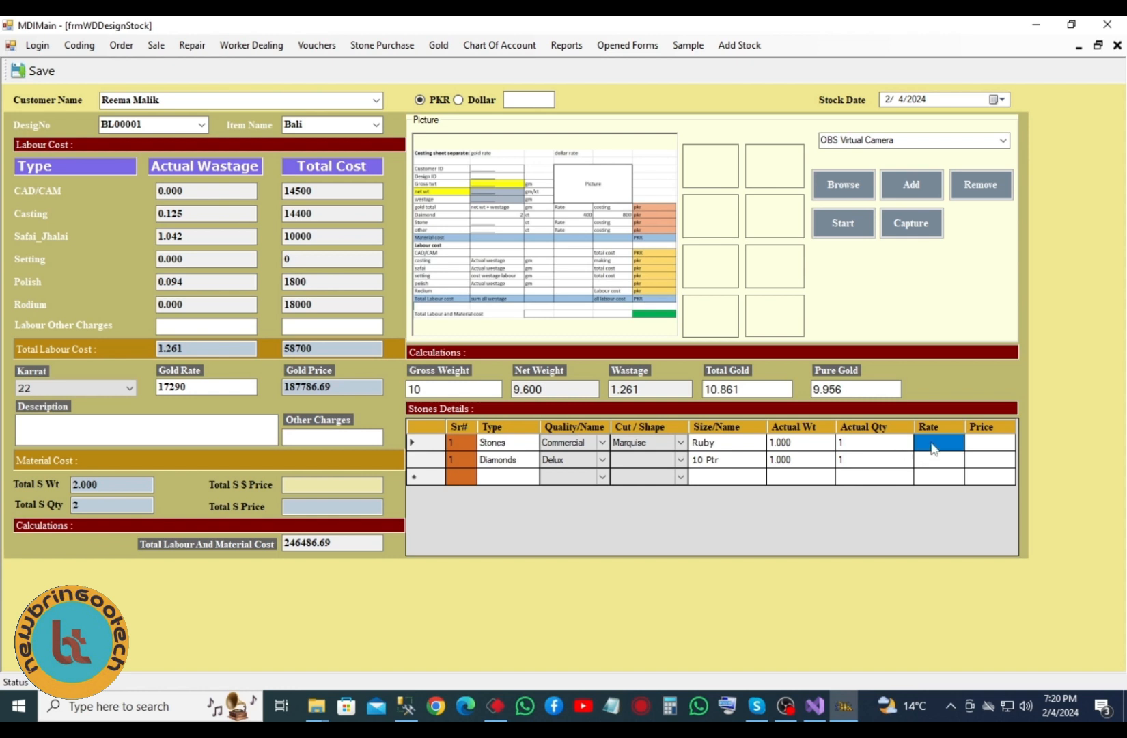
# - Rate ruby 12000 and diamonds 13000 with Bequtte/Tapper cut; describe as 'sadjjsdkajk'
pyautogui.write('12000')
pyautogui.click(973, 448)
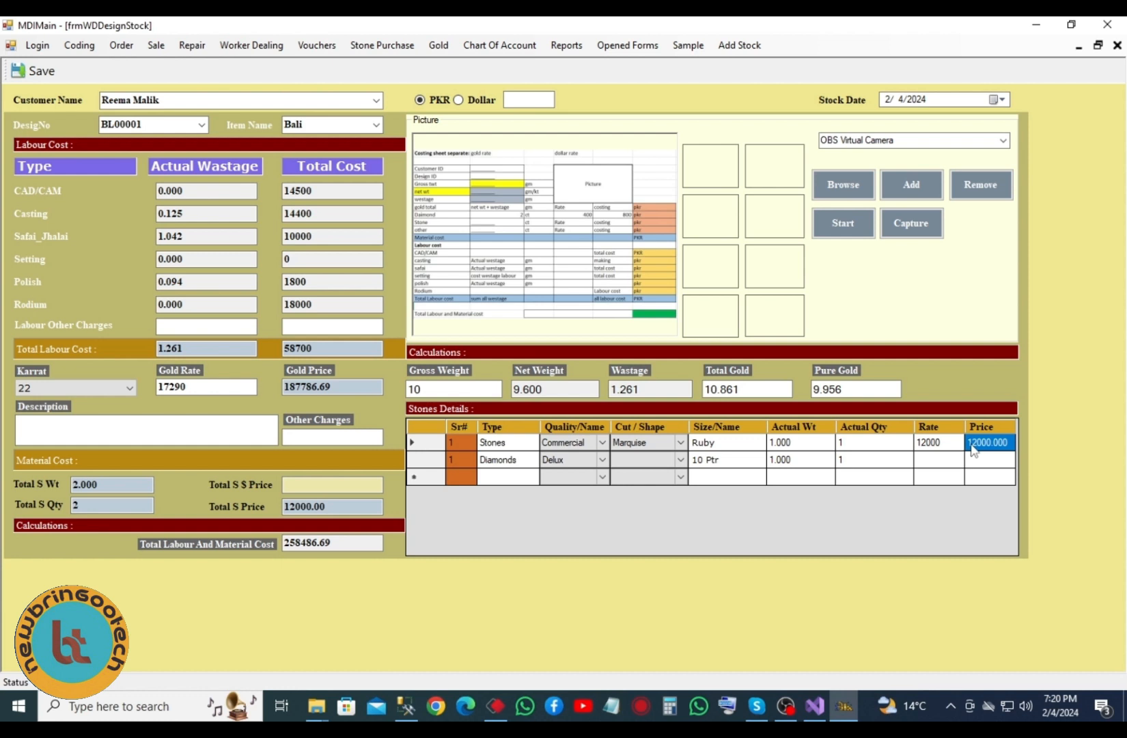
pyautogui.click(923, 460)
pyautogui.write('1')
pyautogui.press('Tab')
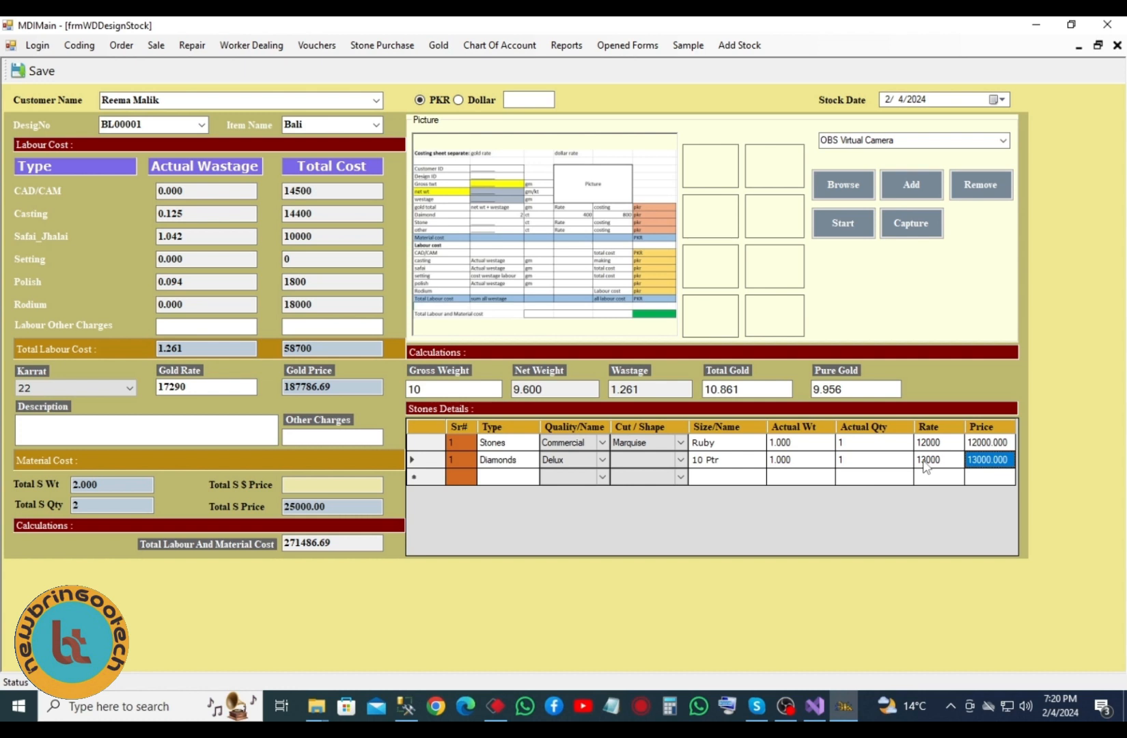
pyautogui.click(678, 463)
pyautogui.click(679, 460)
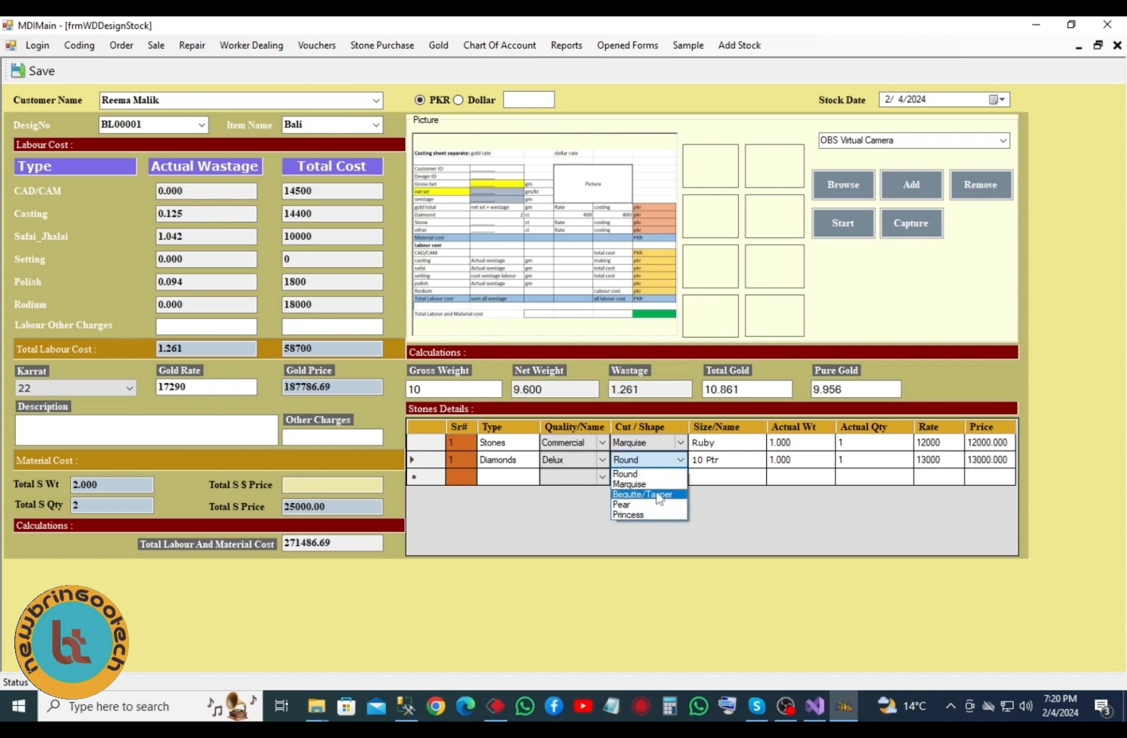
pyautogui.click(657, 495)
pyautogui.click(125, 419)
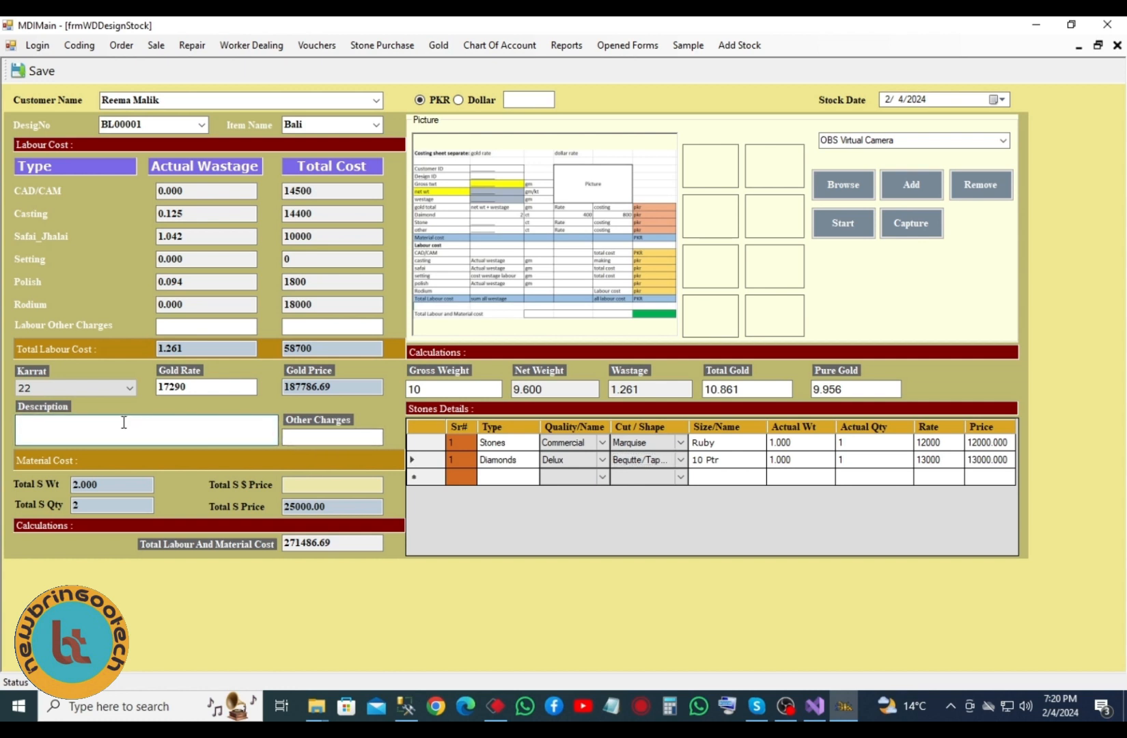
pyautogui.write('sadjjsdkajk')
pyautogui.click(290, 439)
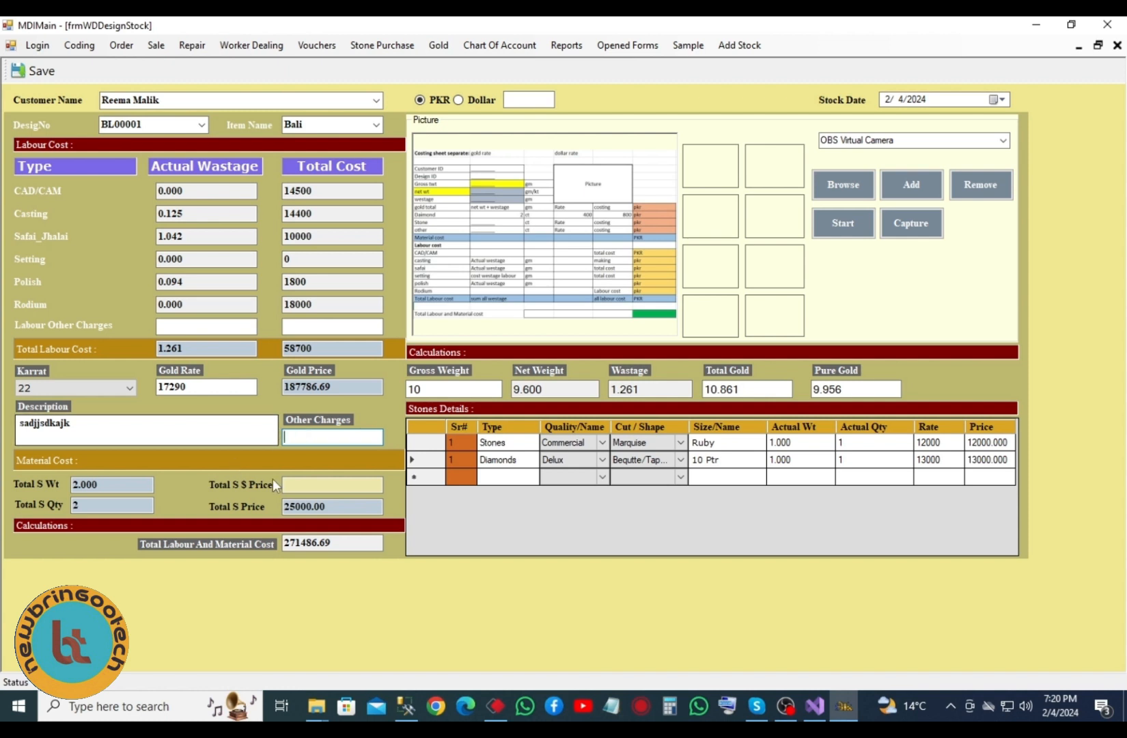
pyautogui.press('Tab')
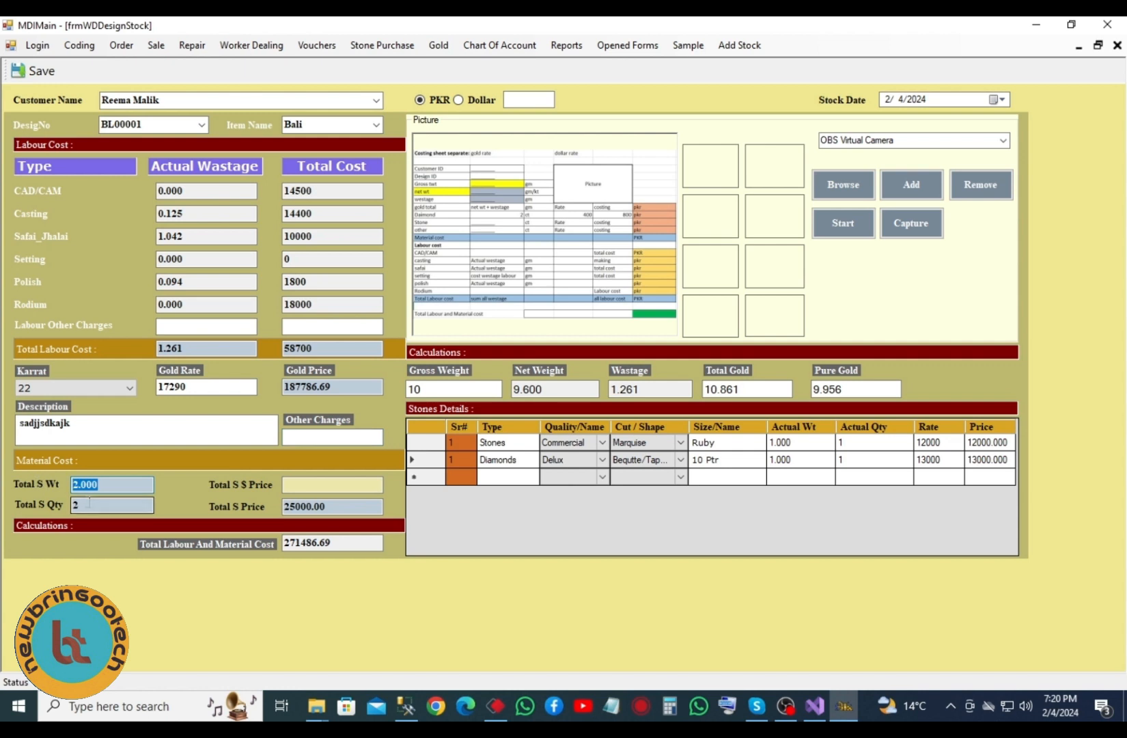
pyautogui.press('Tab')
pyautogui.press('Tab')
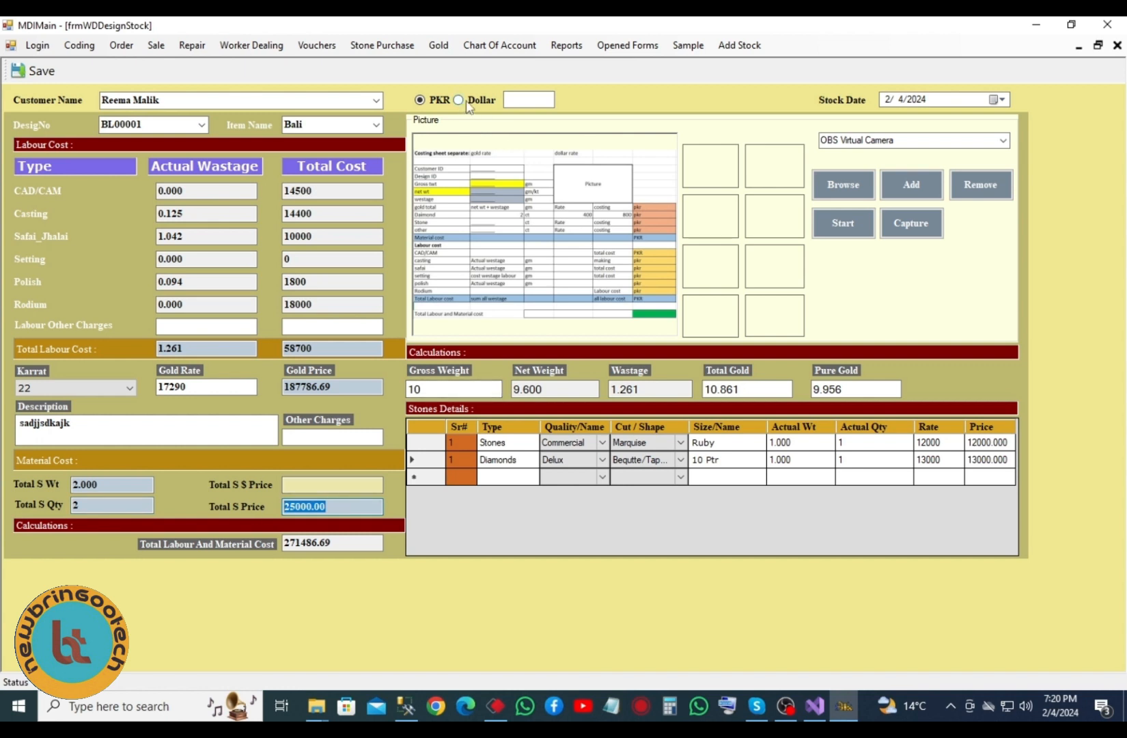
pyautogui.click(421, 101)
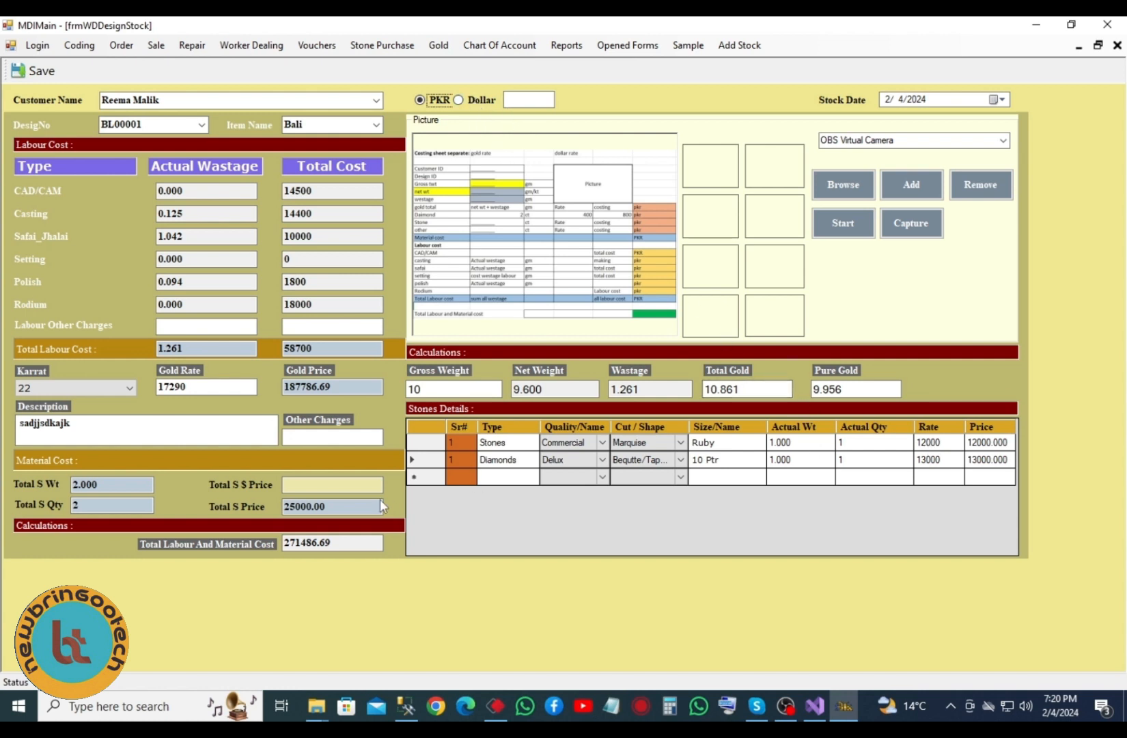
pyautogui.click(356, 484)
pyautogui.doubleClick(342, 543)
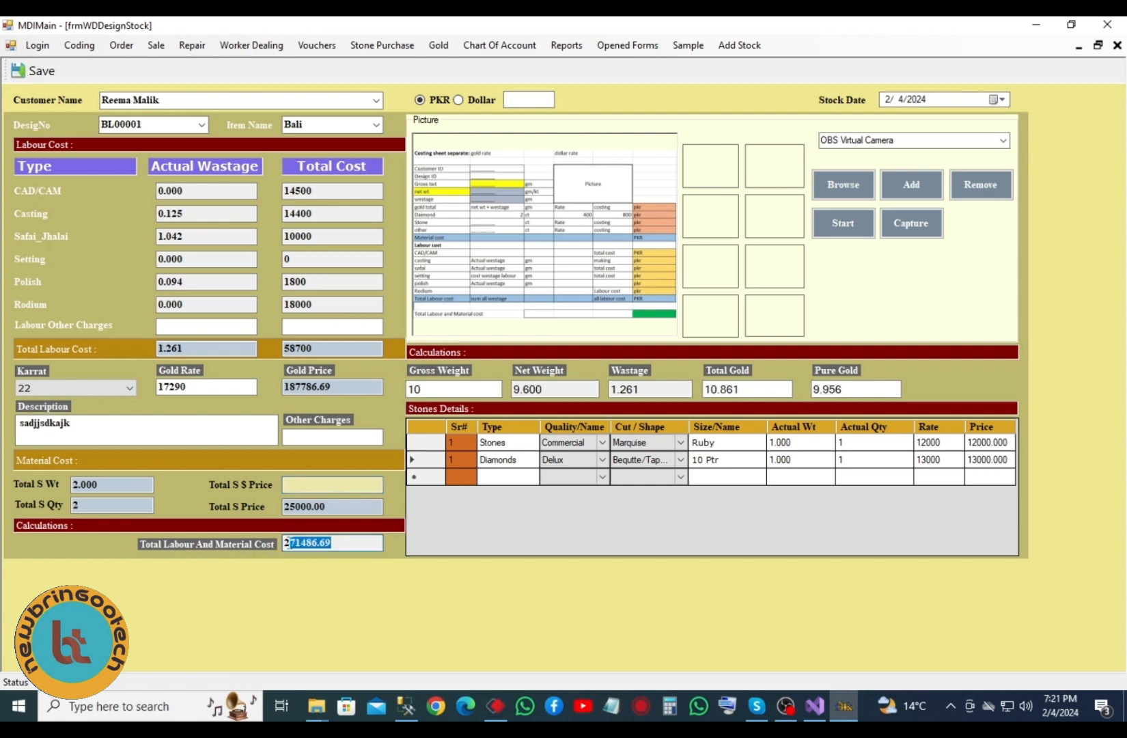
pyautogui.click(343, 542)
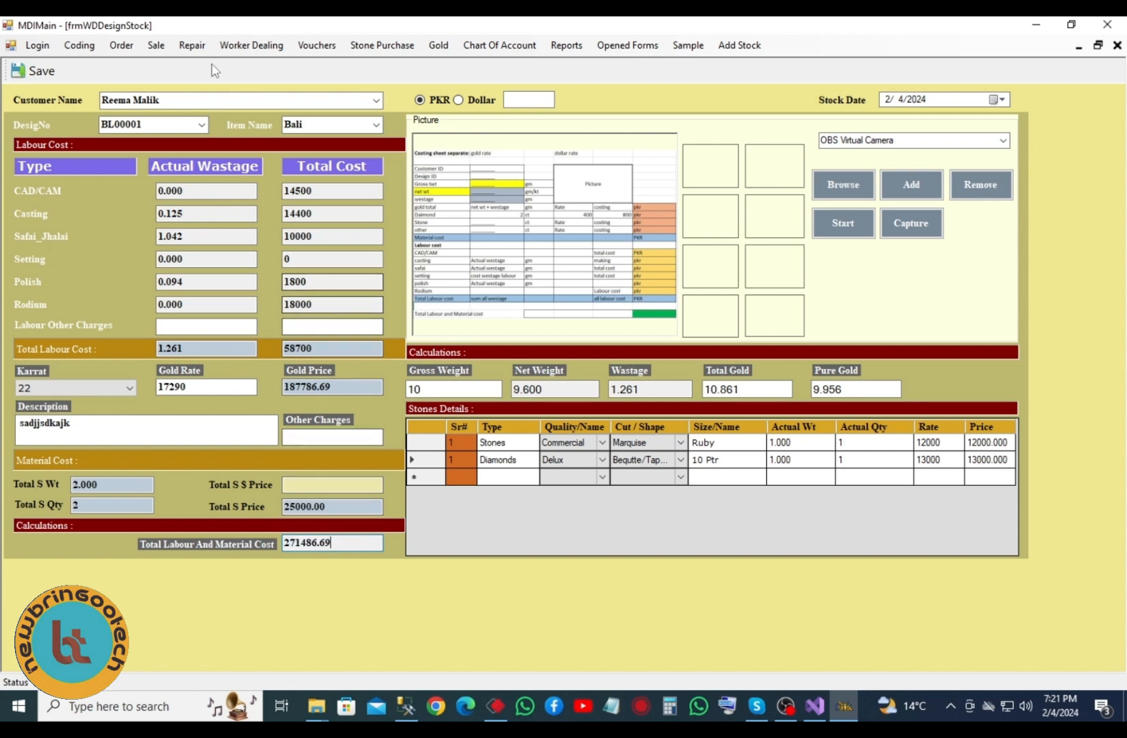
pyautogui.click(165, 50)
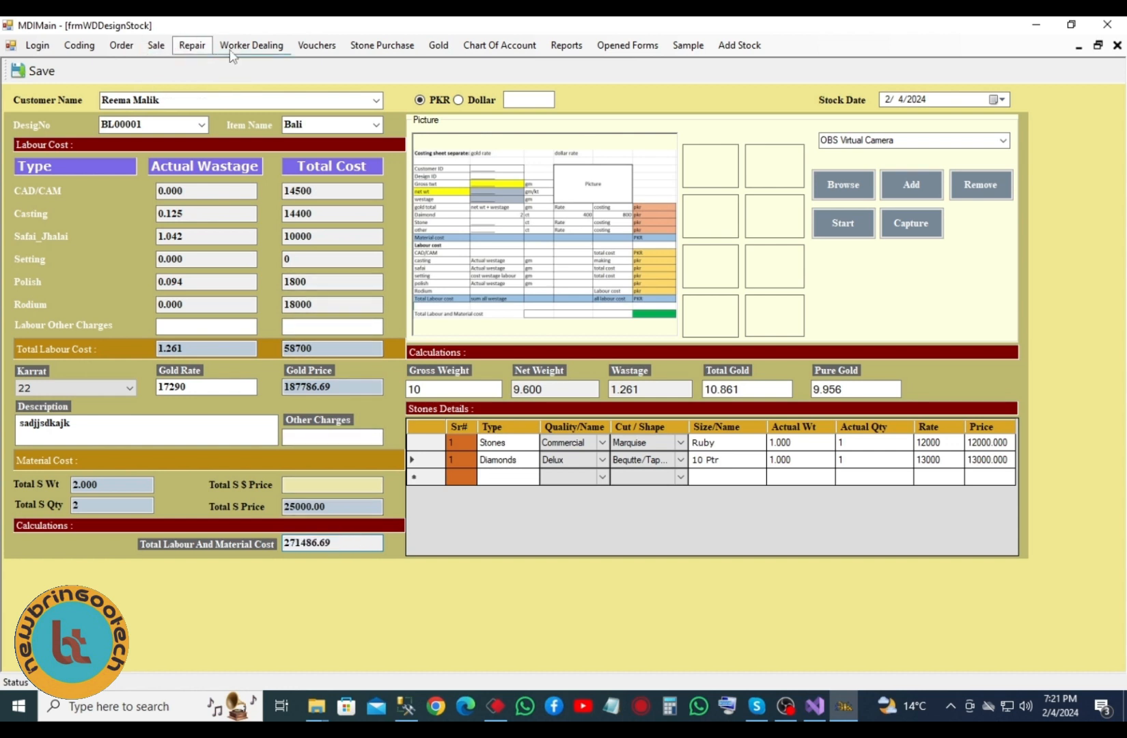
# - Load design LK00002 into the sale form and enter the description 'adsnad,'
pyautogui.moveTo(239, 45)
pyautogui.click(263, 97)
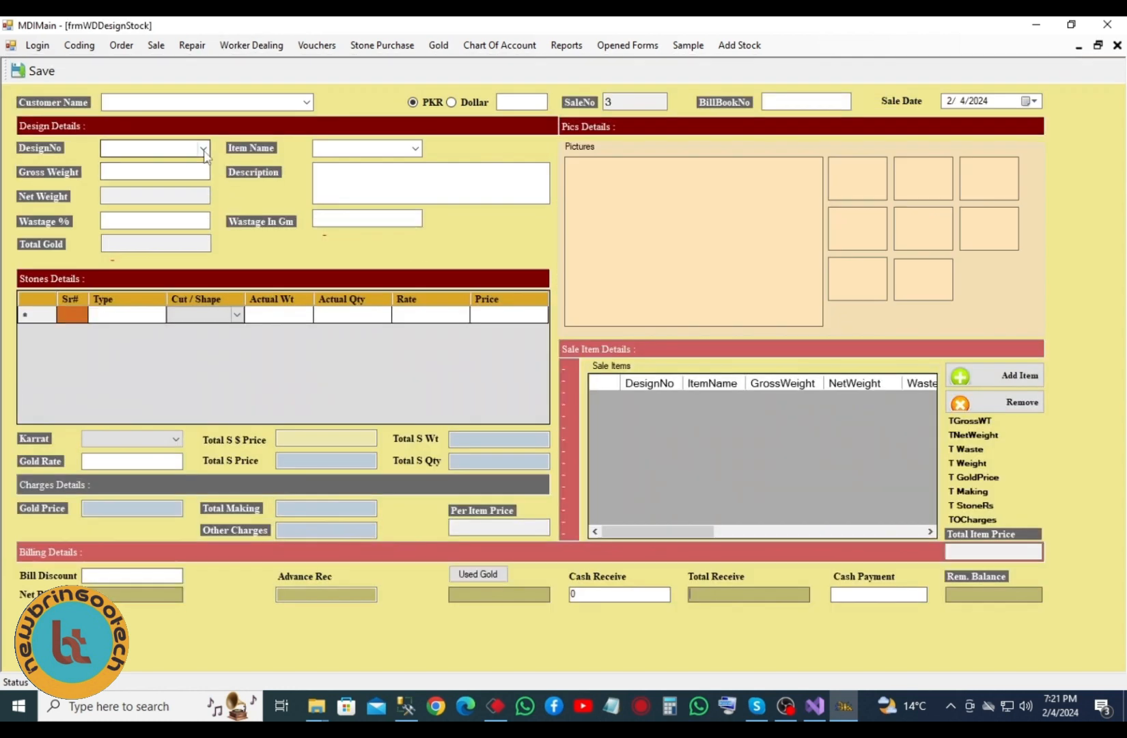
pyautogui.click(203, 149)
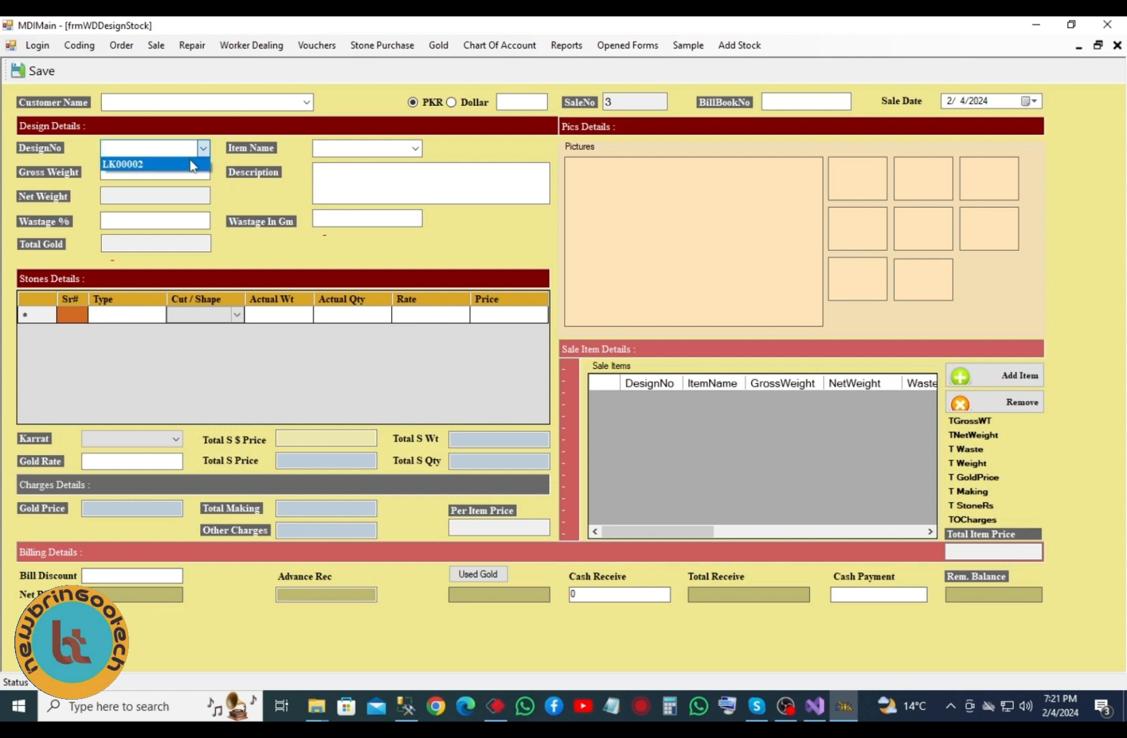
pyautogui.click(182, 165)
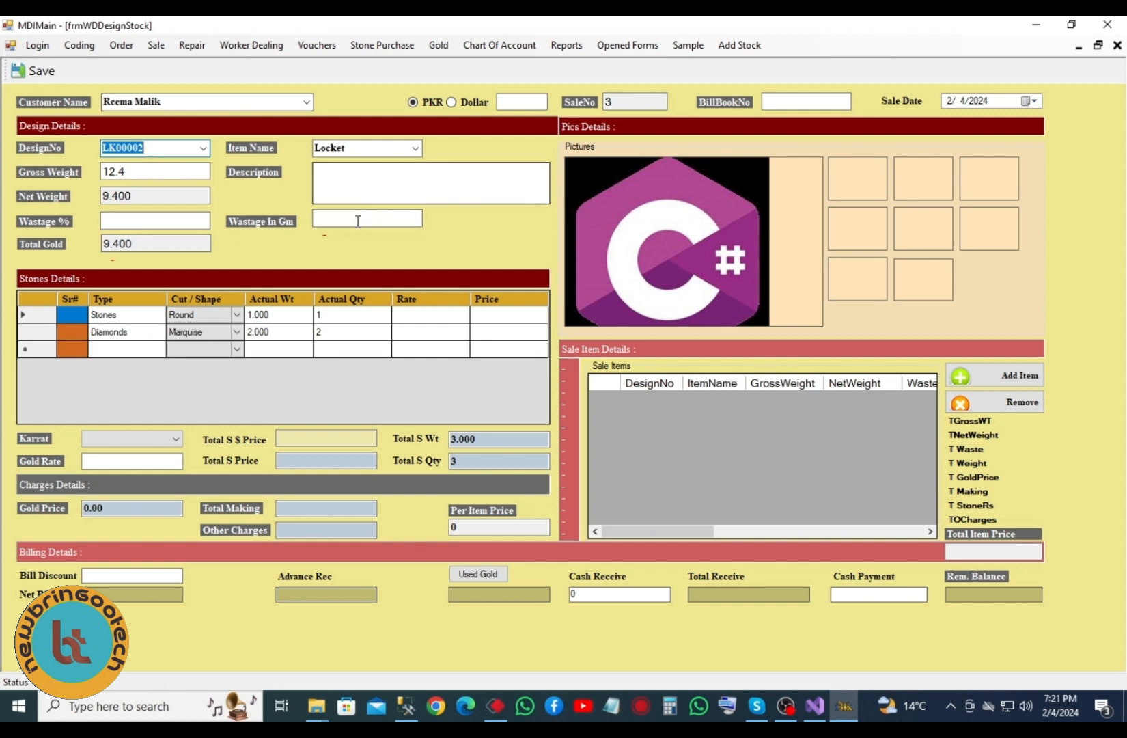
pyautogui.click(360, 177)
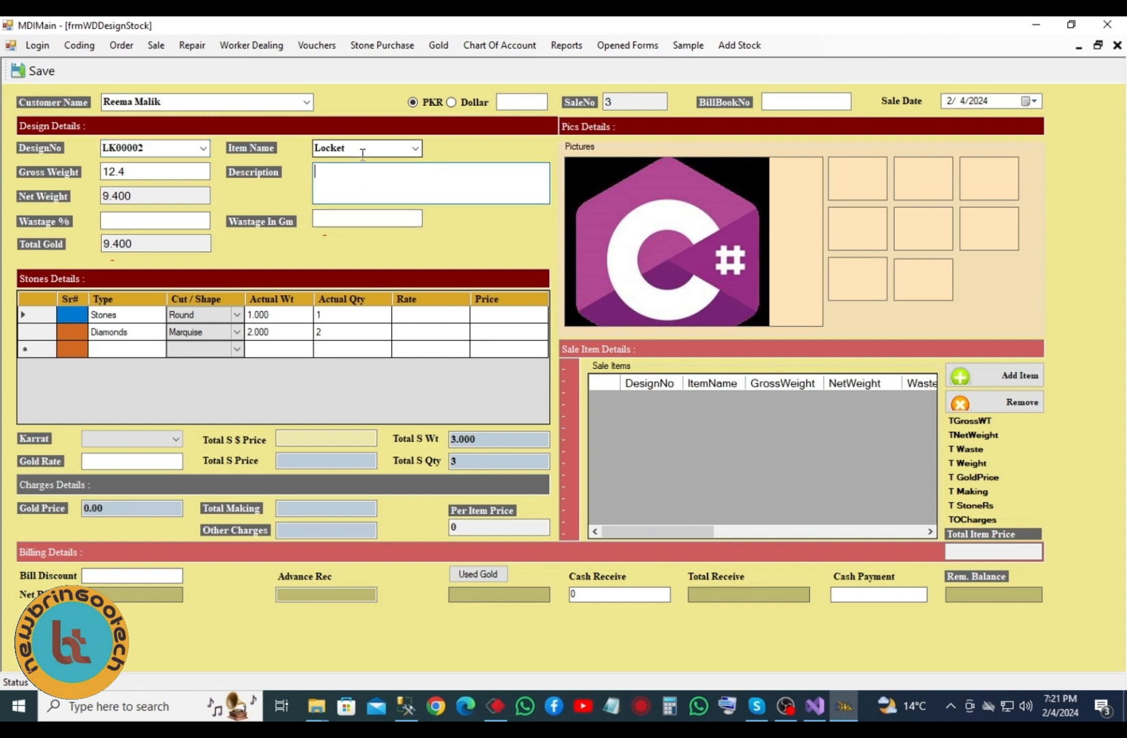
pyautogui.write('adsnad,')
# - Set wastage to 10%, giving 0.940 g wastage and total gold of 10.340
pyautogui.click(132, 220)
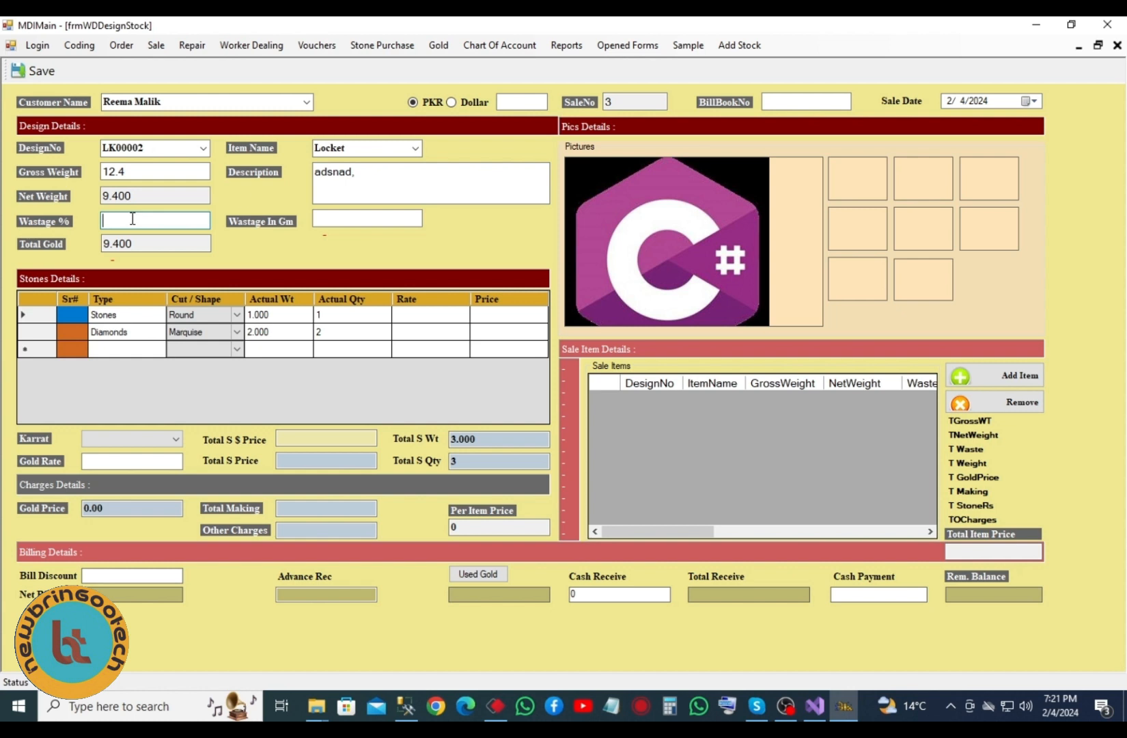
pyautogui.click(380, 220)
pyautogui.click(179, 219)
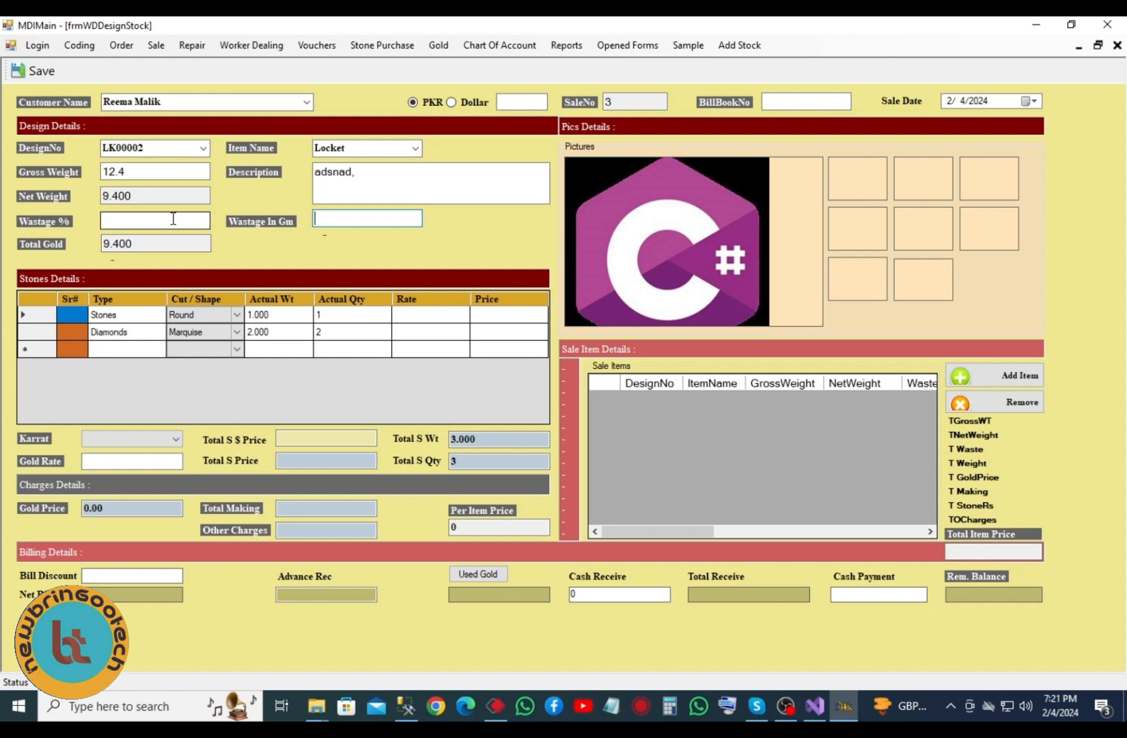
pyautogui.write('10')
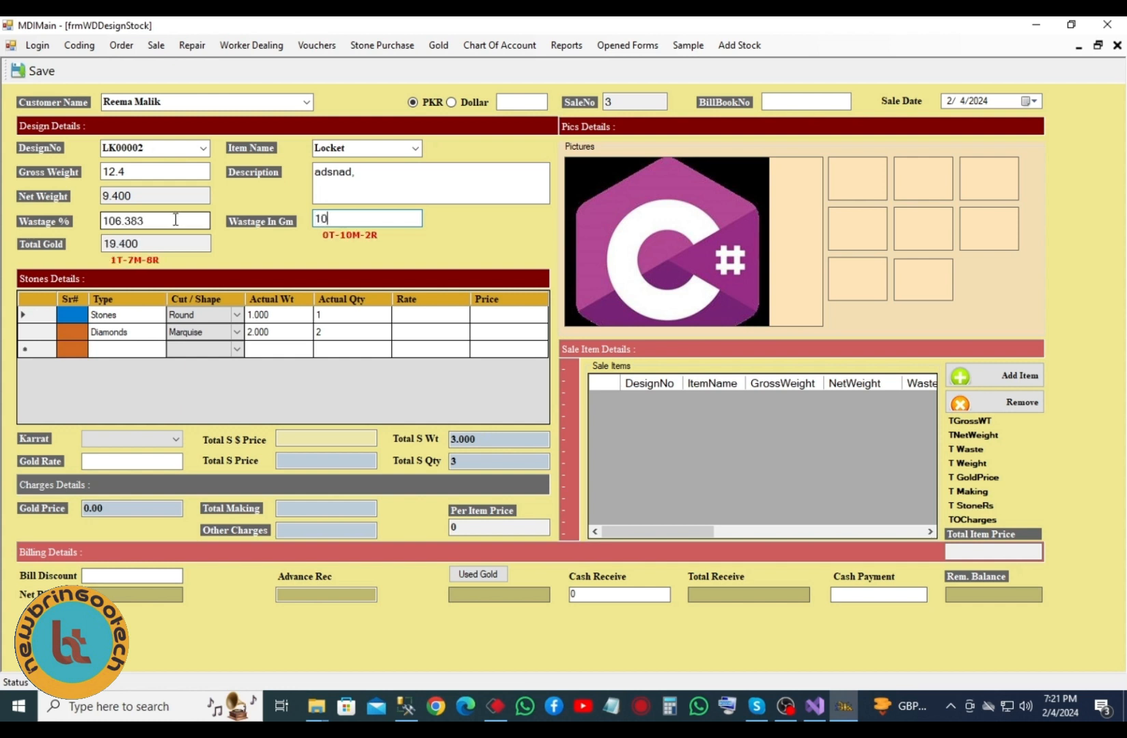
pyautogui.press('BackSpace')
pyautogui.press('BackSpace')
pyautogui.doubleClick(142, 218)
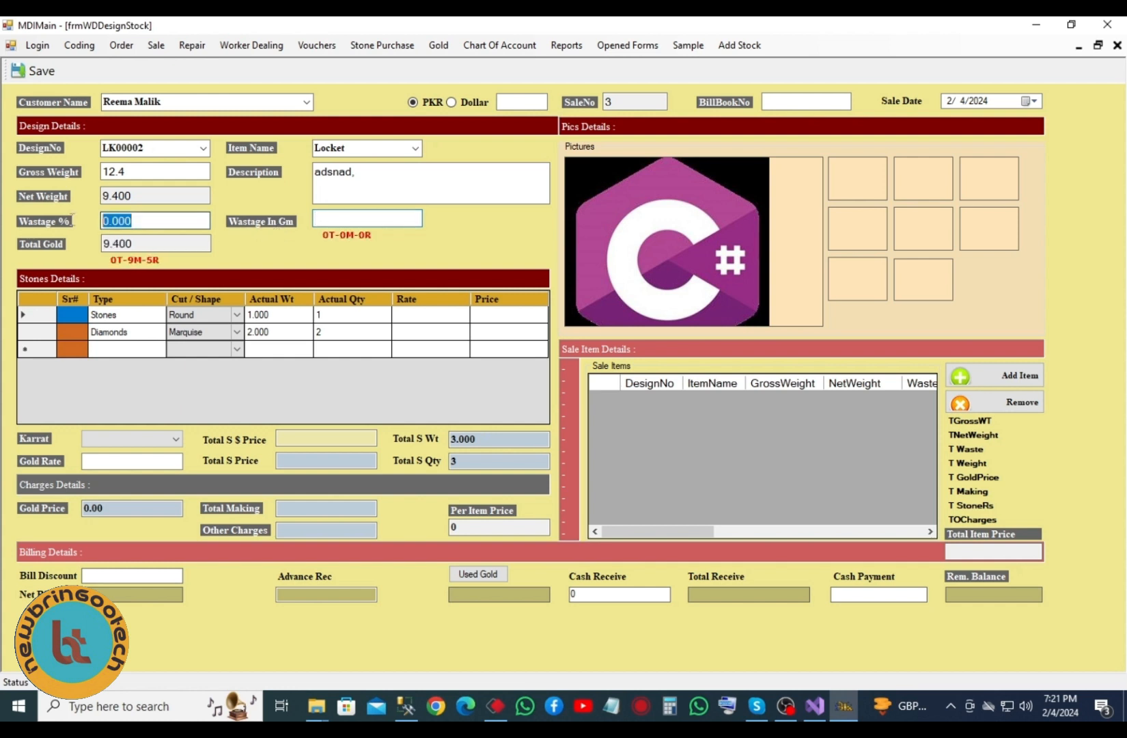
pyautogui.write('10')
pyautogui.doubleClick(356, 217)
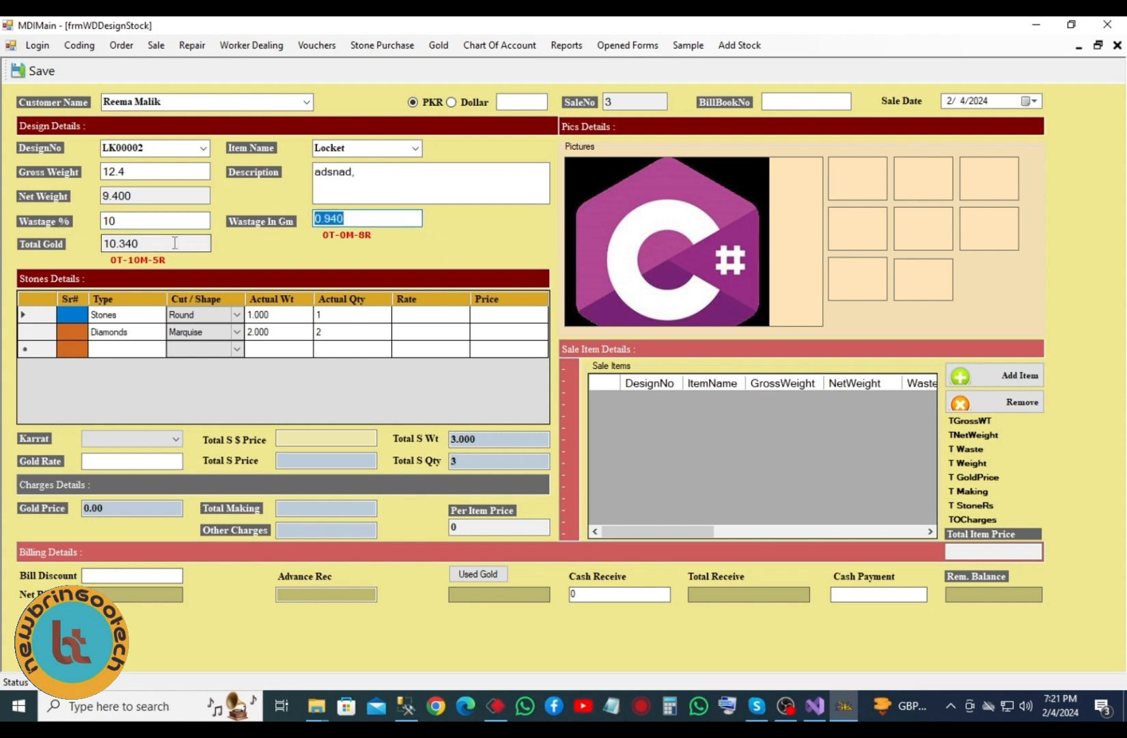
pyautogui.doubleClick(131, 247)
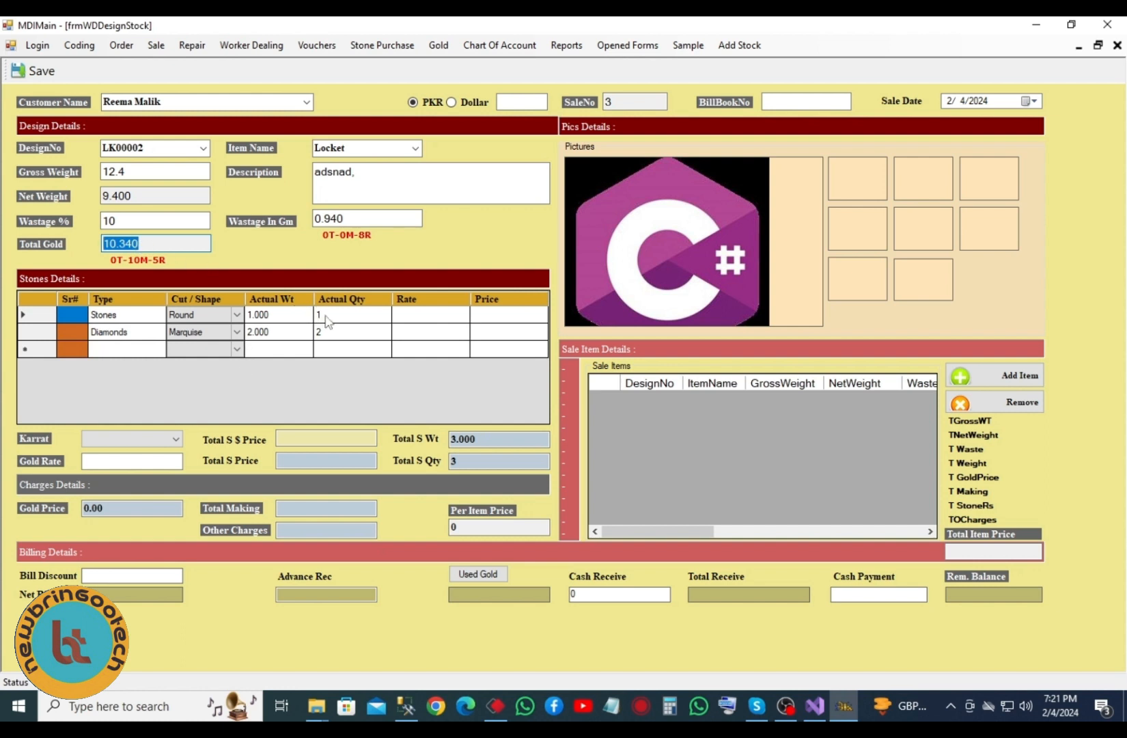
# - Enter stone rates of 1500 for the first stone and 13000 for the diamonds
pyautogui.click(420, 315)
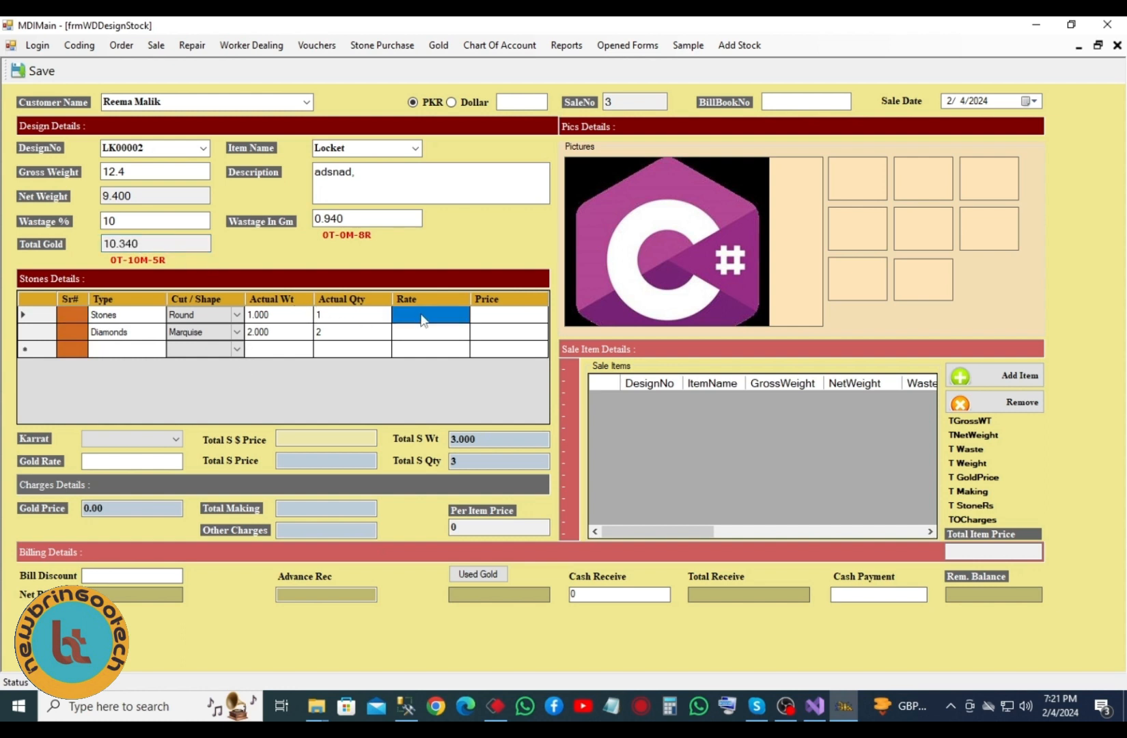
pyautogui.click(421, 319)
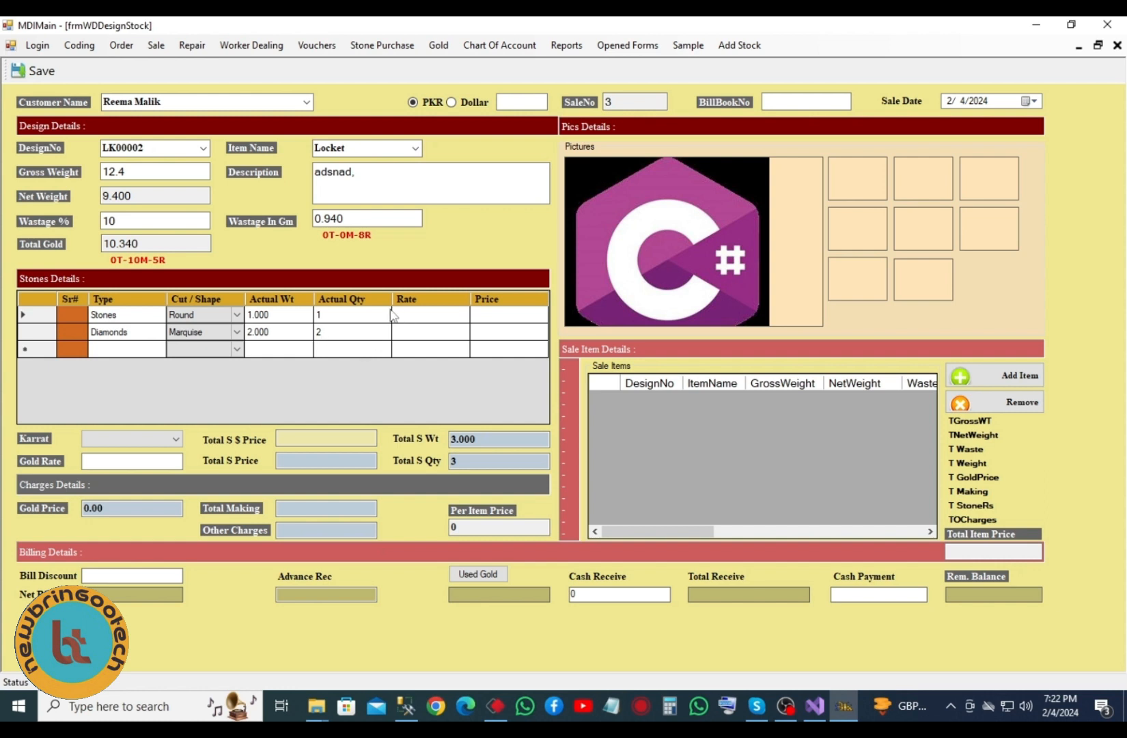
pyautogui.write('1500')
pyautogui.press('Tab')
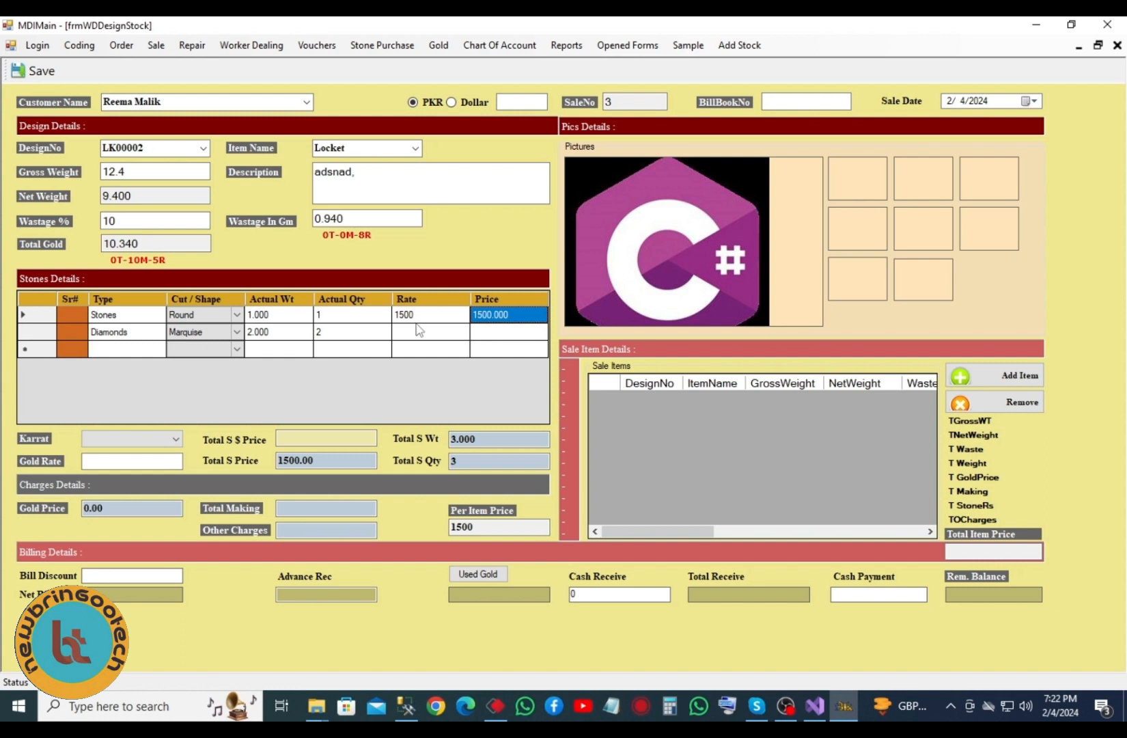
pyautogui.click(404, 336)
pyautogui.write('13000')
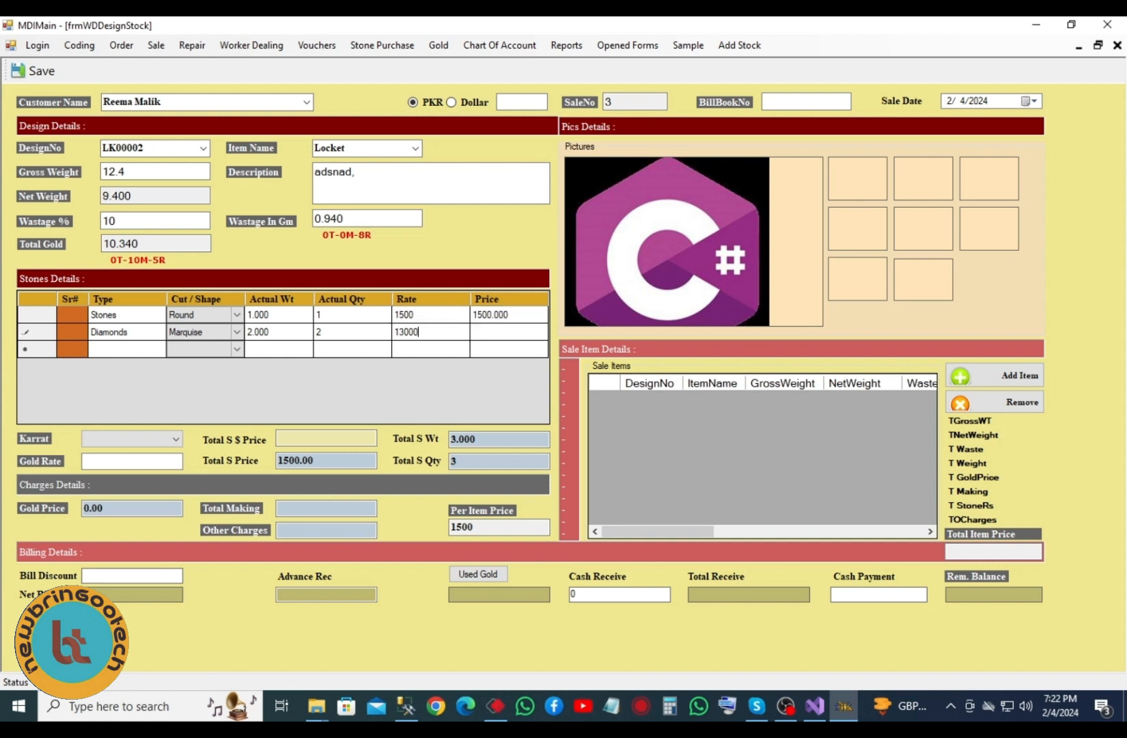
pyautogui.press('Tab')
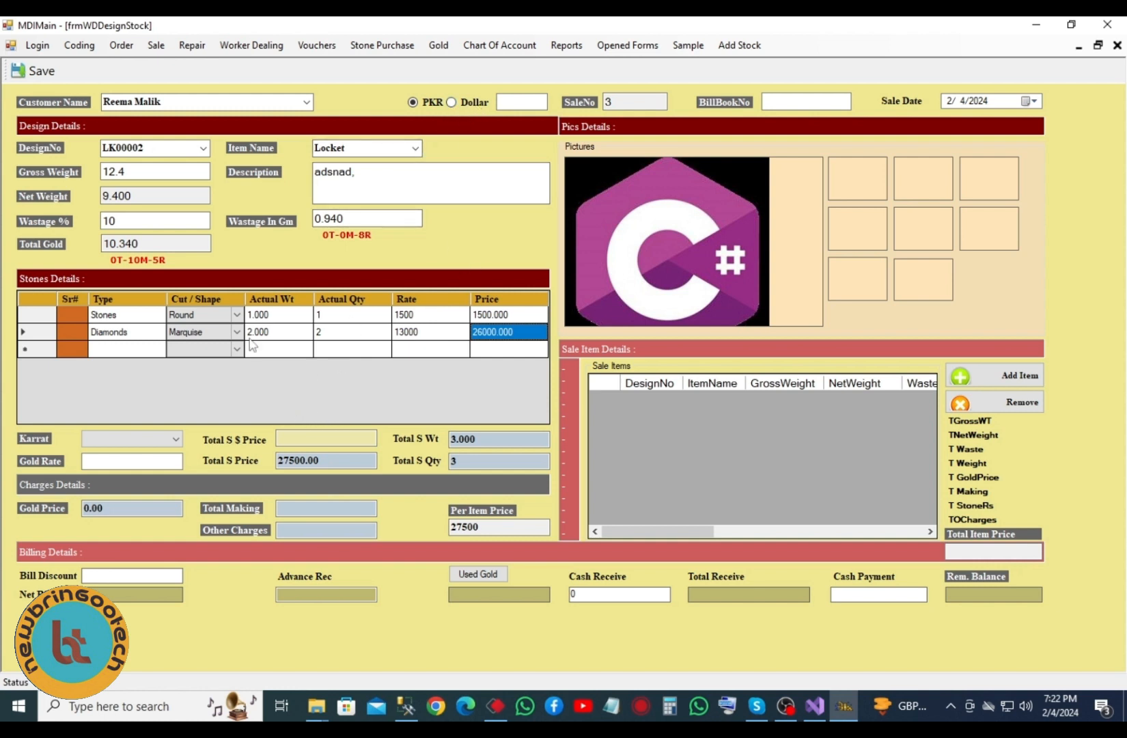
# - Choose 22 karat gold, giving gold rate 17290 and gold price 178778.60
pyautogui.click(175, 443)
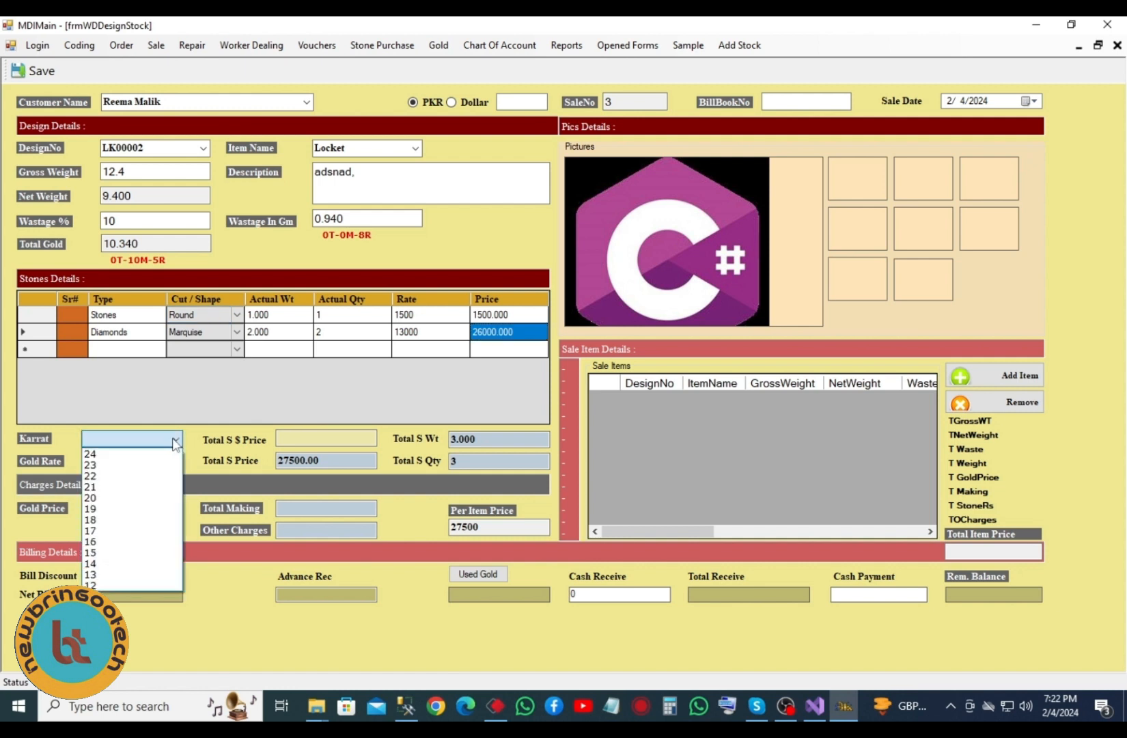
pyautogui.click(133, 476)
pyautogui.press('Tab')
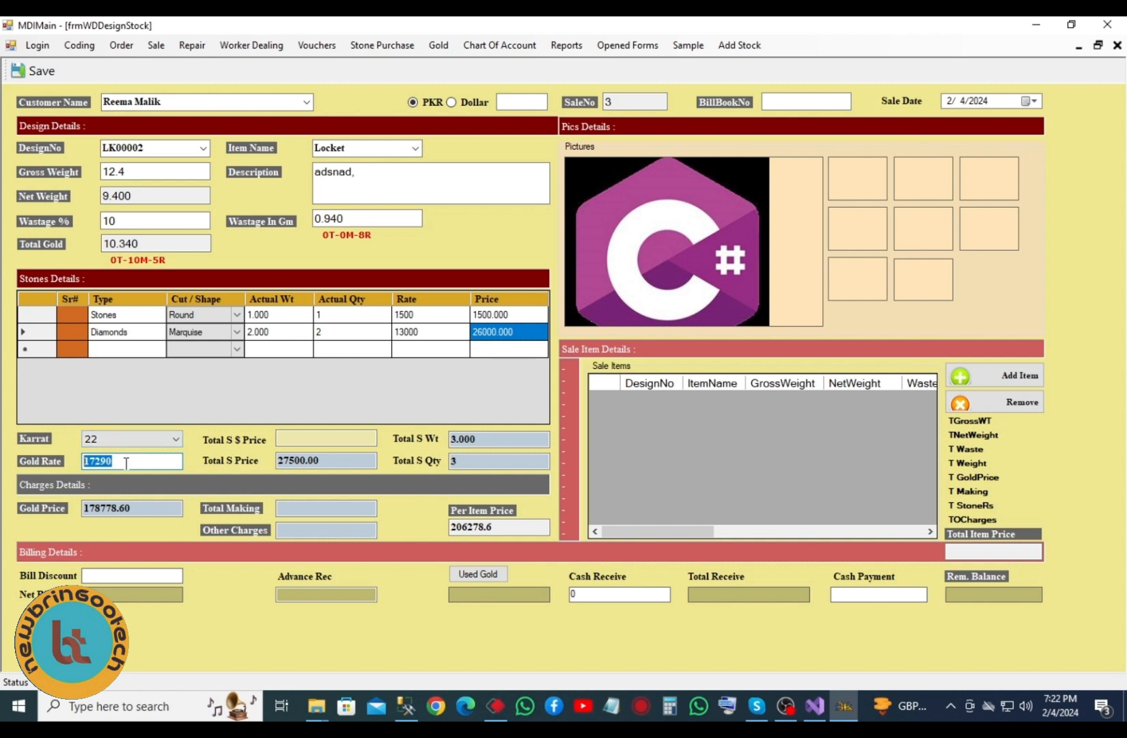
pyautogui.click(133, 507)
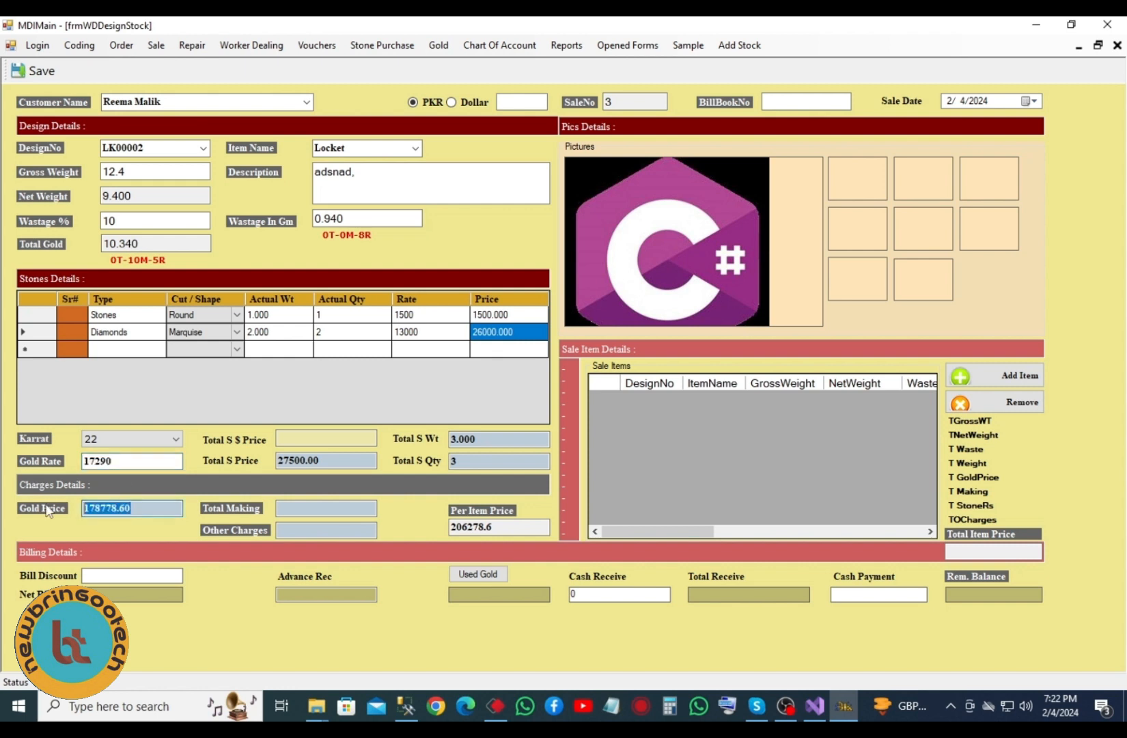
pyautogui.click(109, 461)
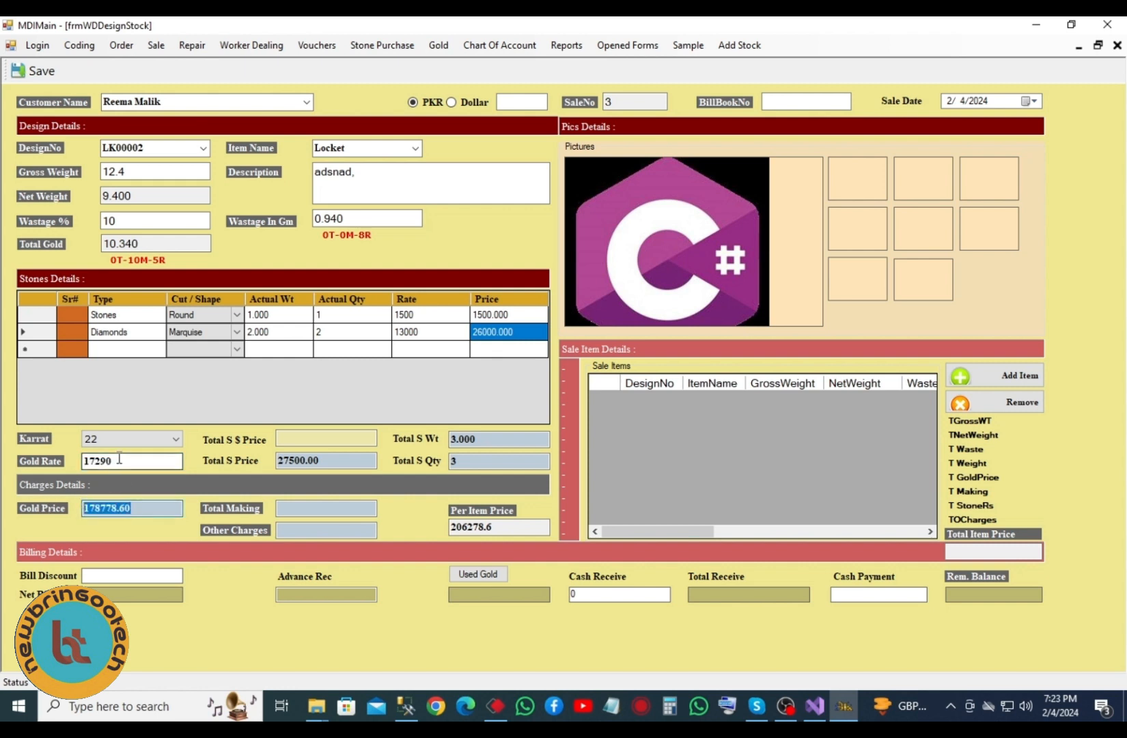
pyautogui.click(157, 244)
pyautogui.click(130, 459)
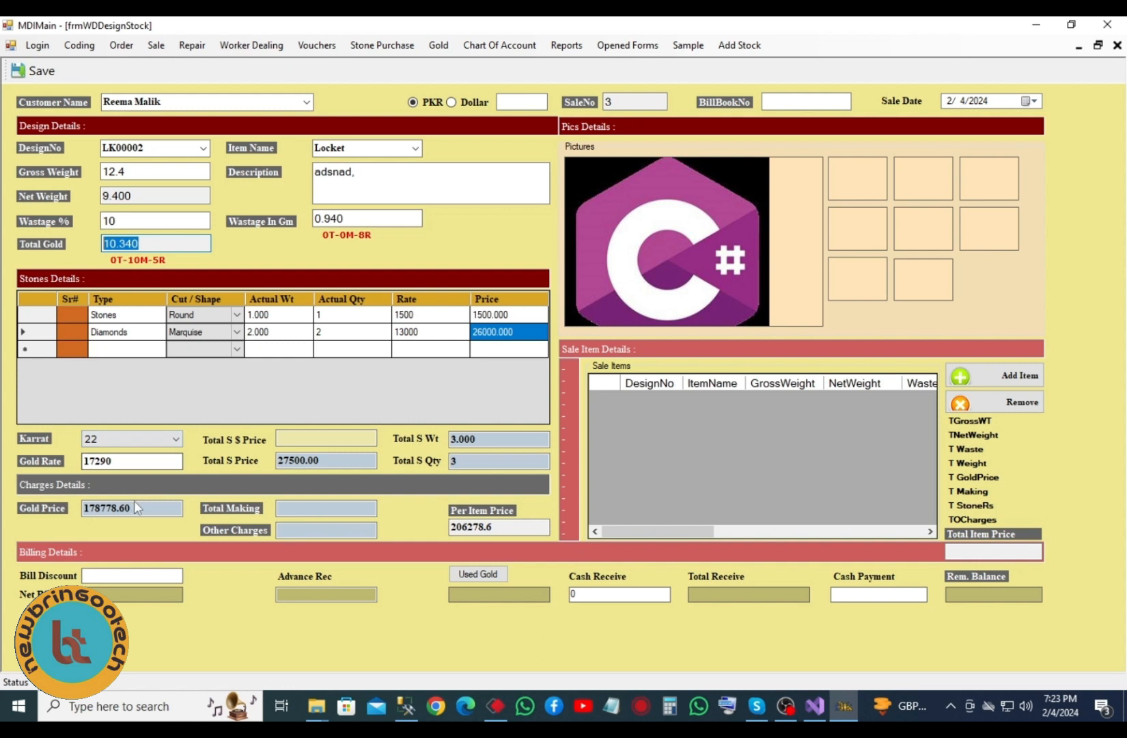
pyautogui.click(133, 508)
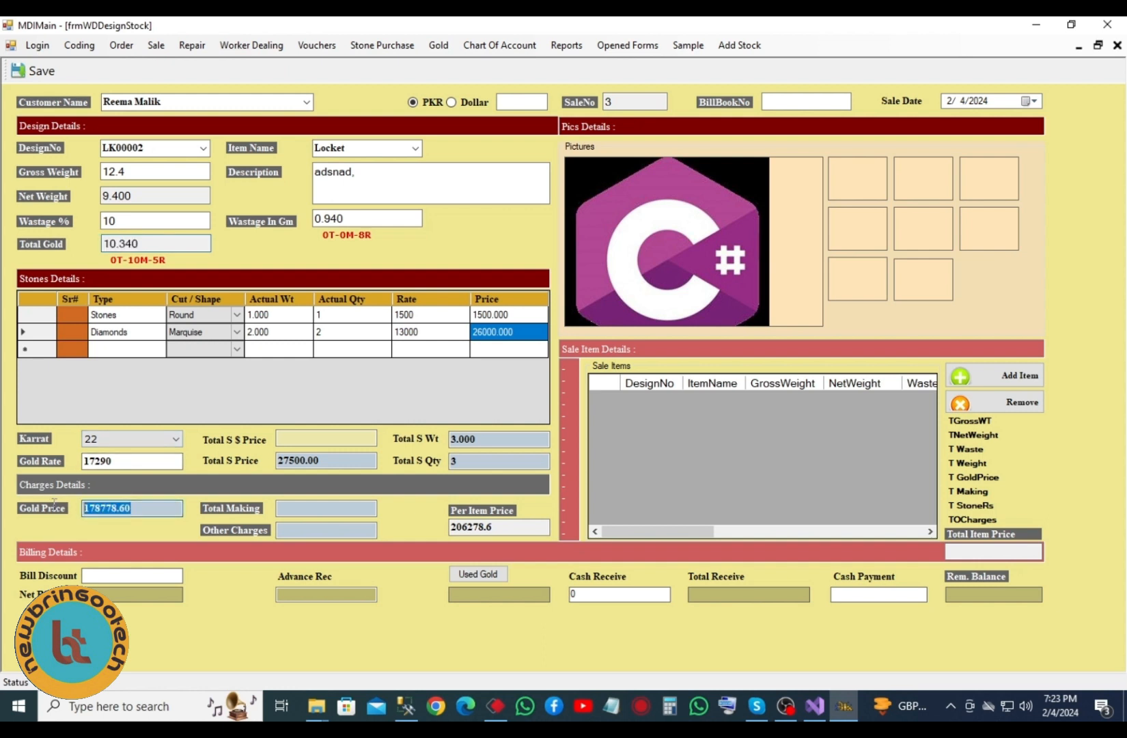
# - Enter making charges 1200 and other charges 1000, bringing the per-item price to 208478.6
pyautogui.click(311, 508)
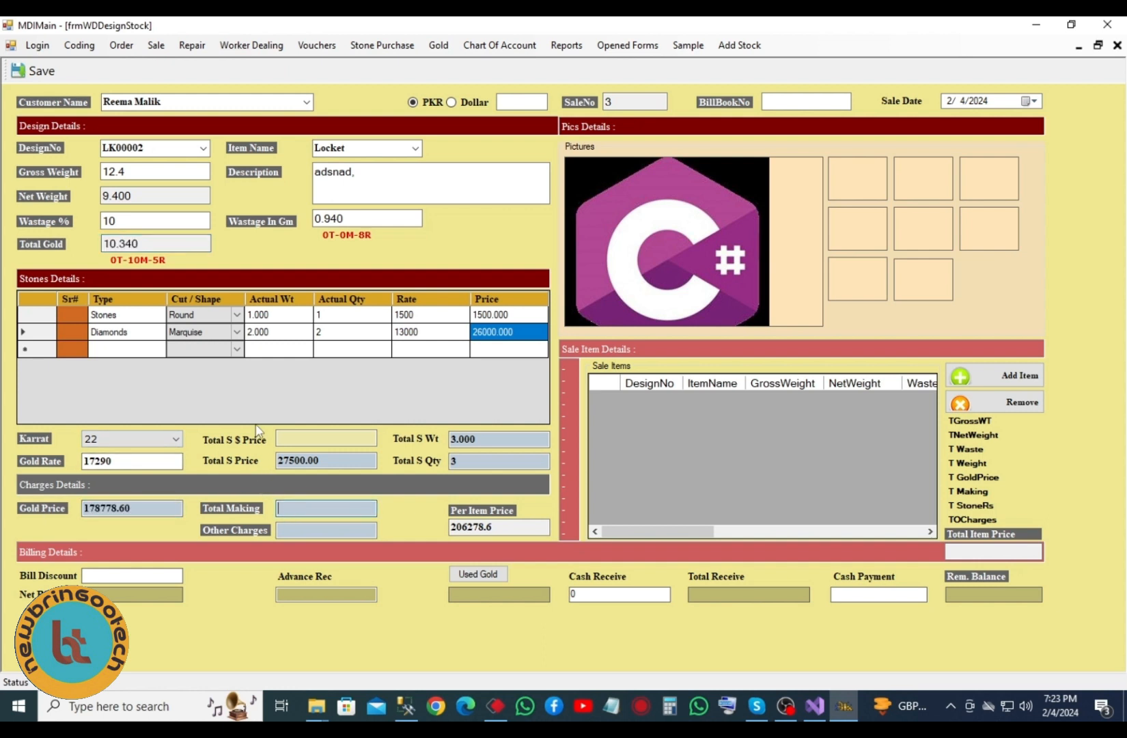
pyautogui.click(453, 461)
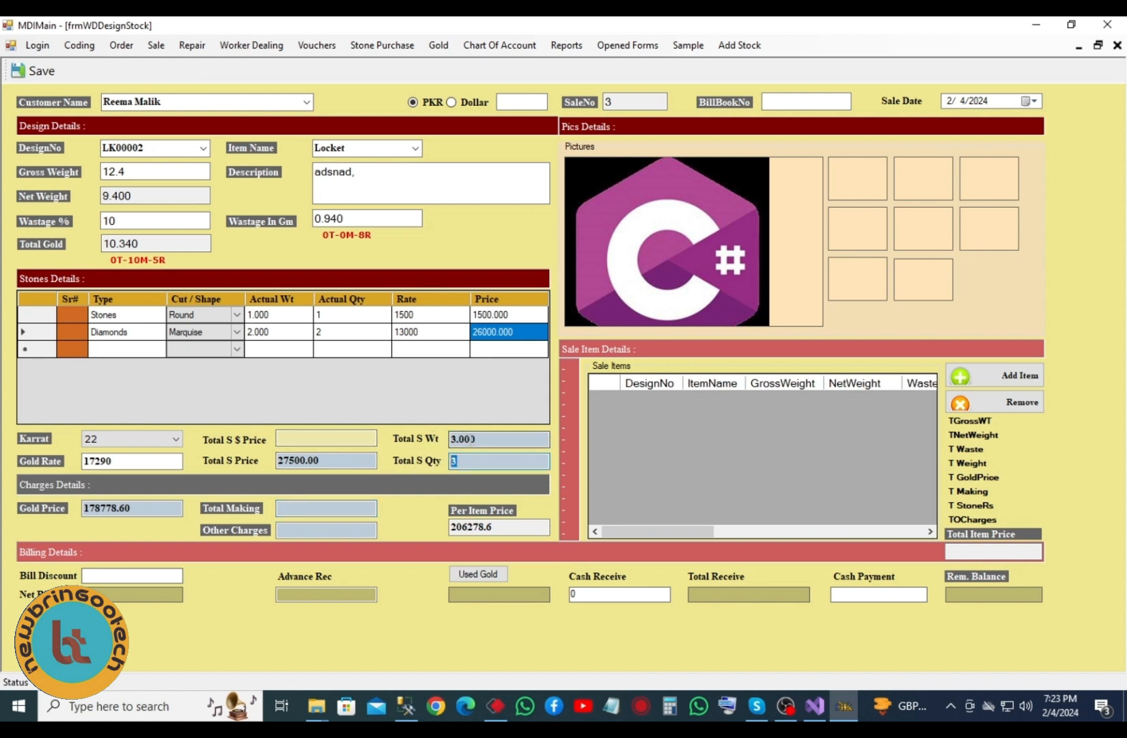
pyautogui.click(342, 457)
pyautogui.click(296, 507)
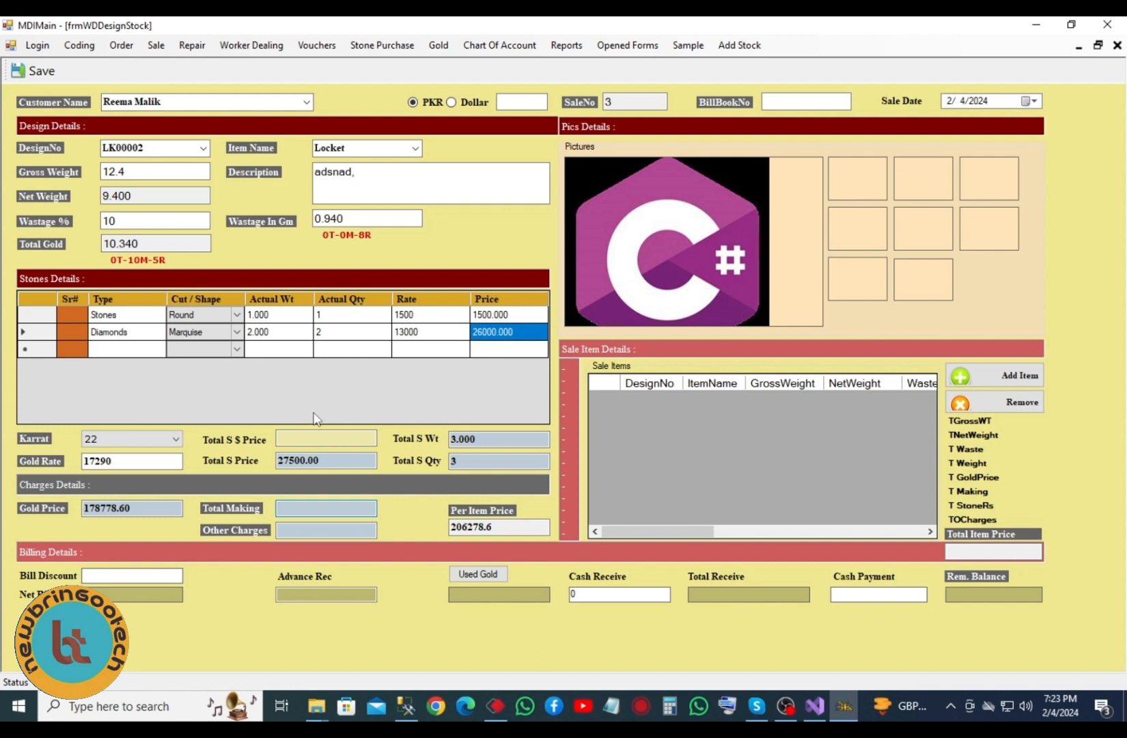
pyautogui.write('1200')
pyautogui.click(311, 533)
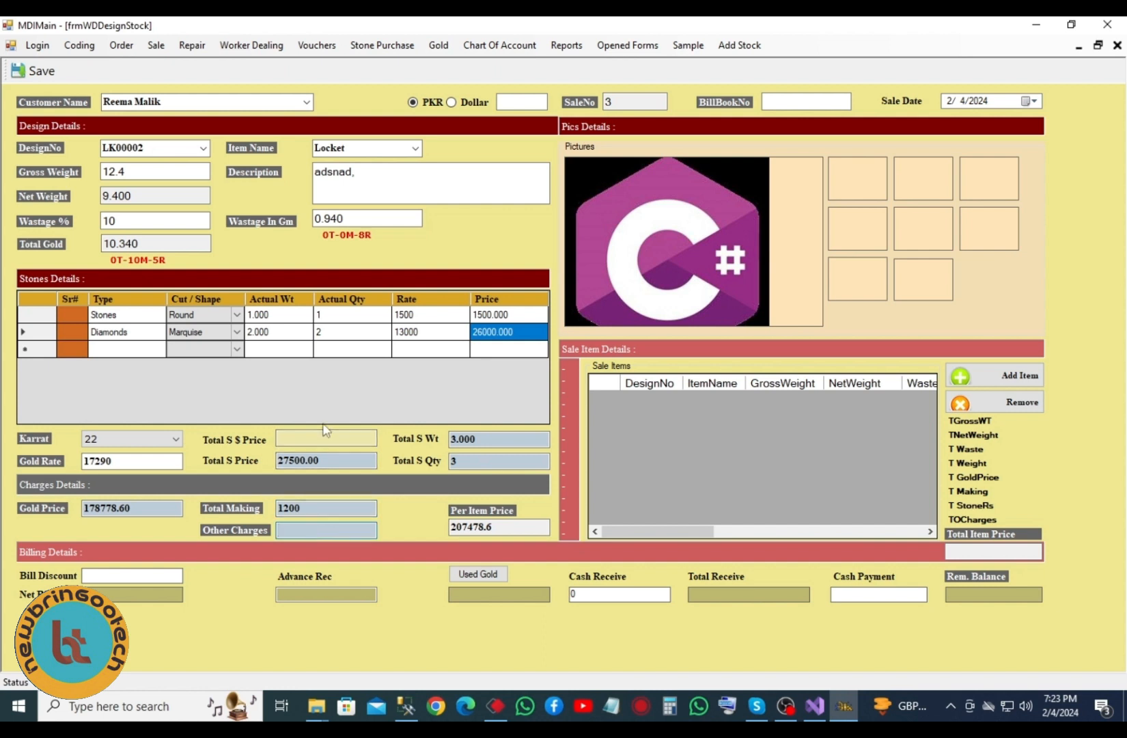
pyautogui.write('1000')
pyautogui.moveTo(511, 526); pyautogui.dragTo(450, 530)
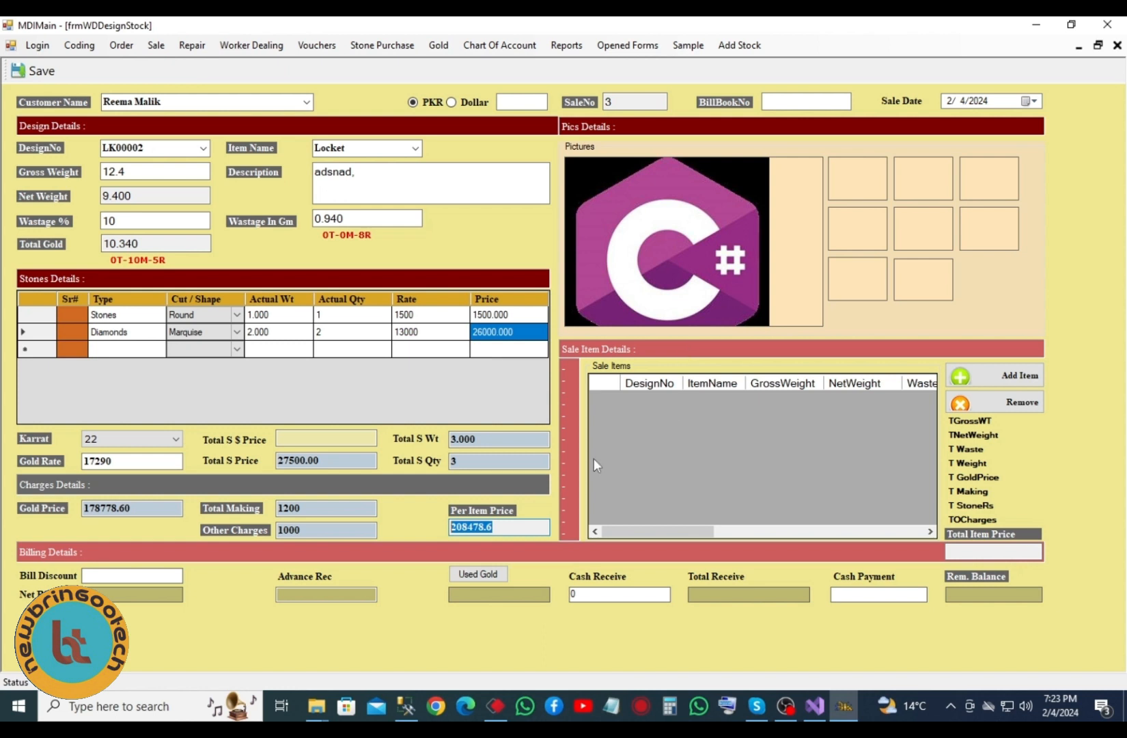
# - Add the LK00002 locket to the sale items, continuing past the debugger breakpoint with F5
pyautogui.click(975, 377)
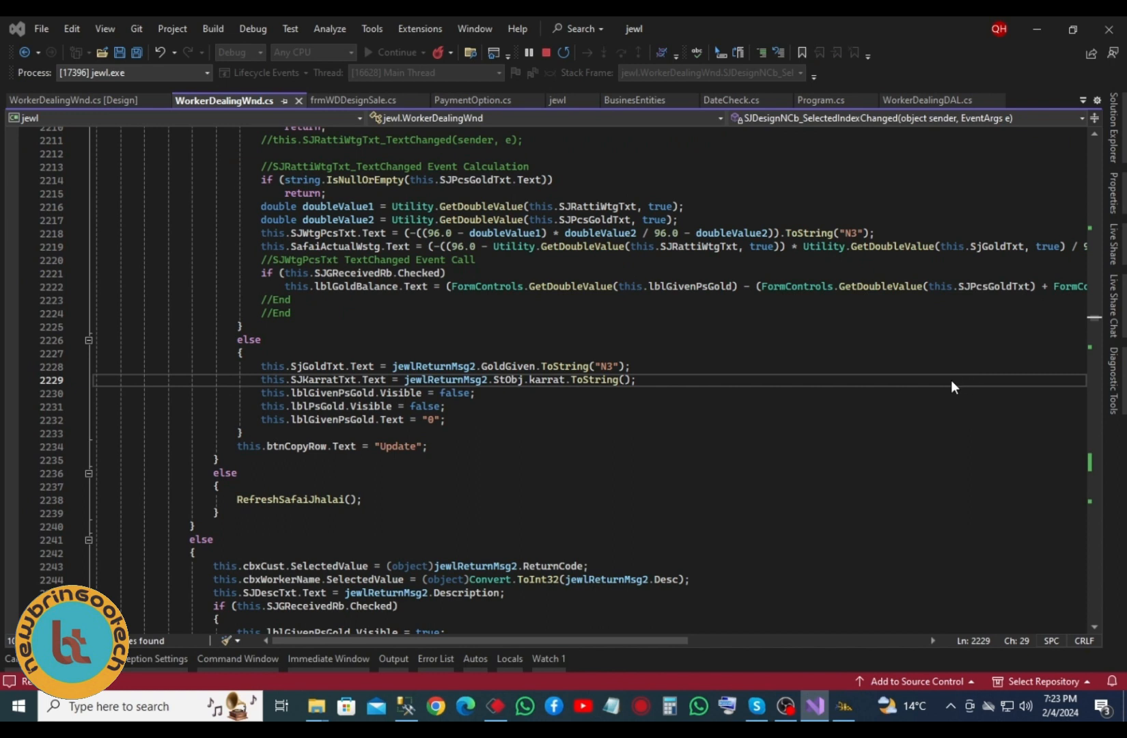
pyautogui.press('F5')
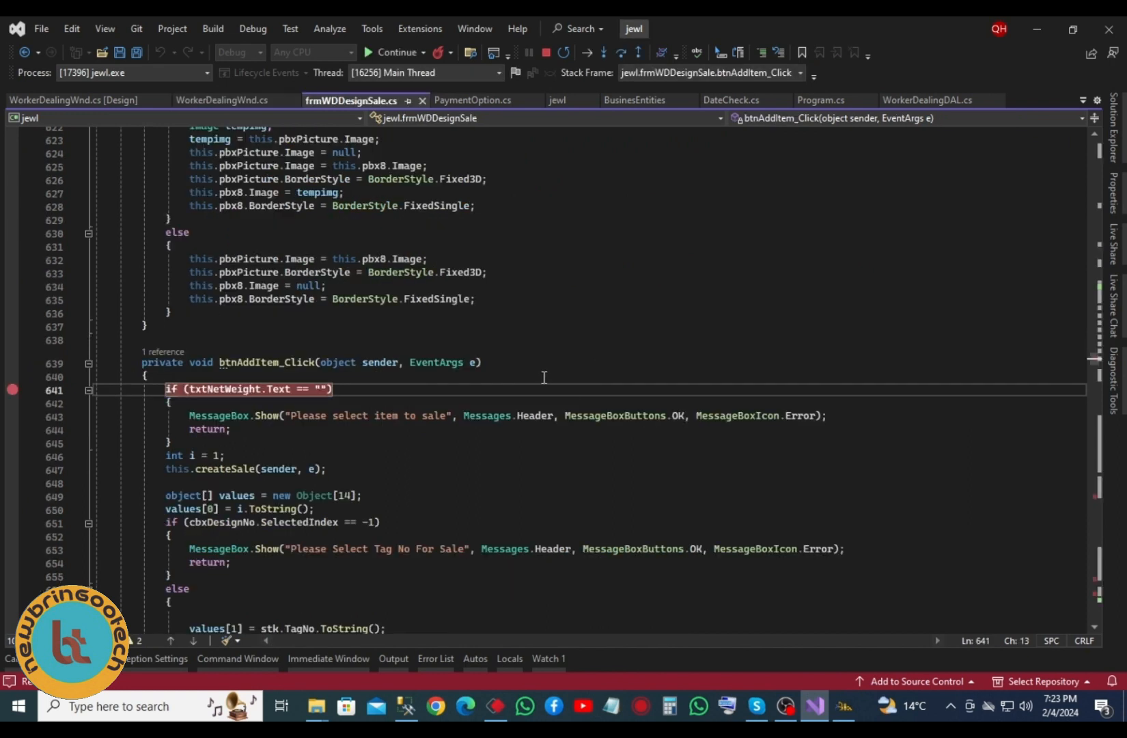
pyautogui.press('F5')
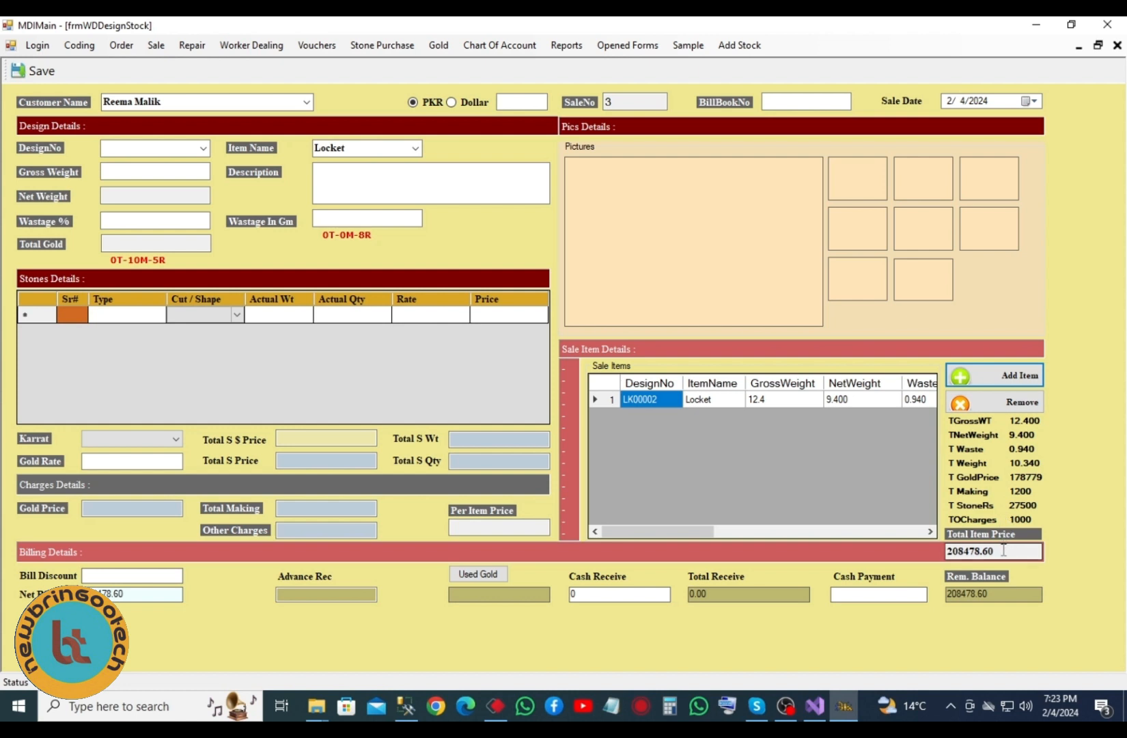
pyautogui.click(203, 148)
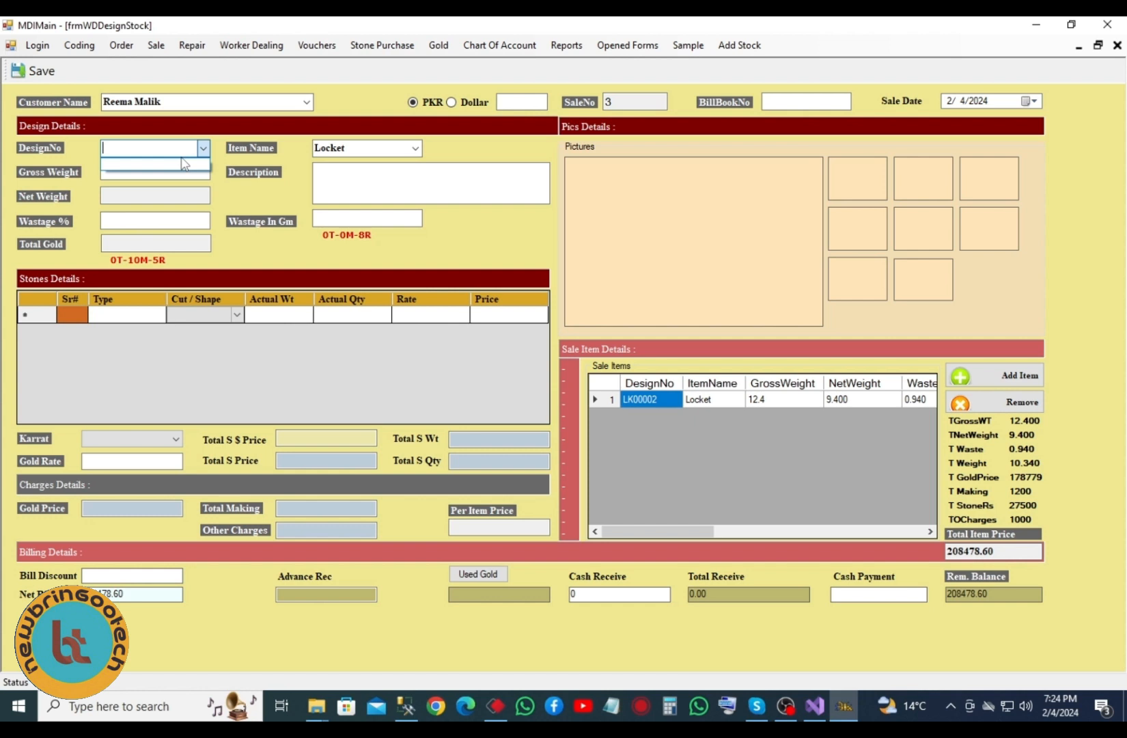
pyautogui.click(789, 103)
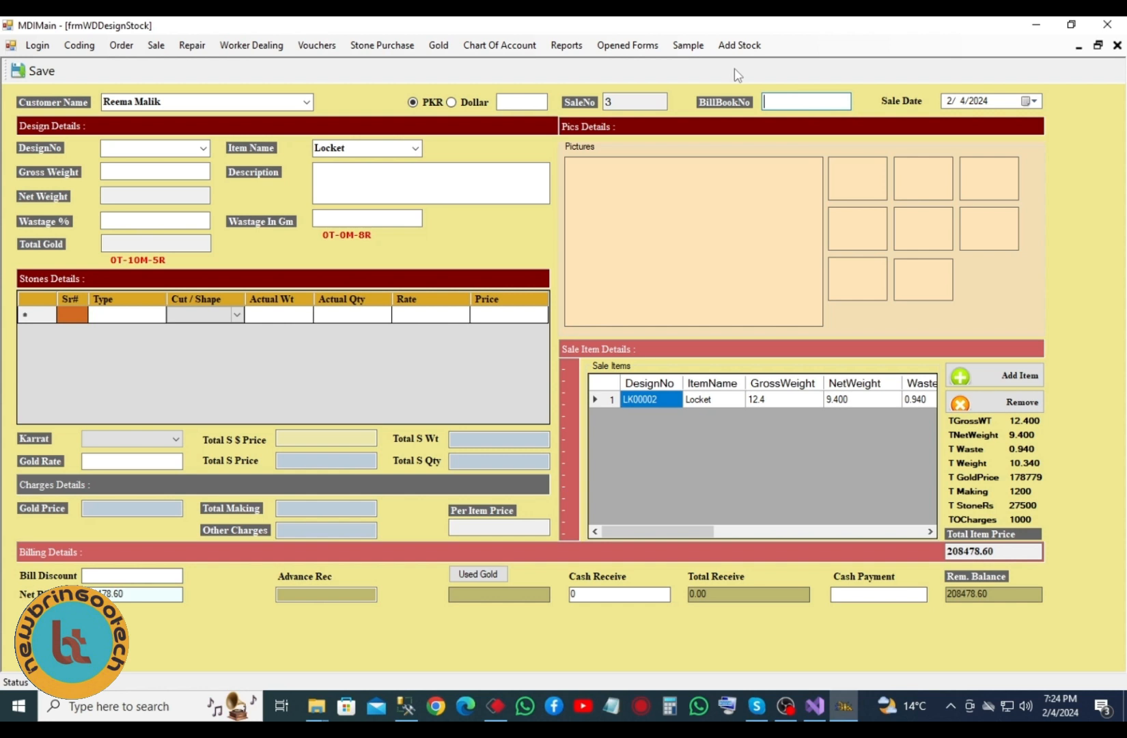
pyautogui.write('1564')
pyautogui.moveTo(636, 102); pyautogui.dragTo(588, 106)
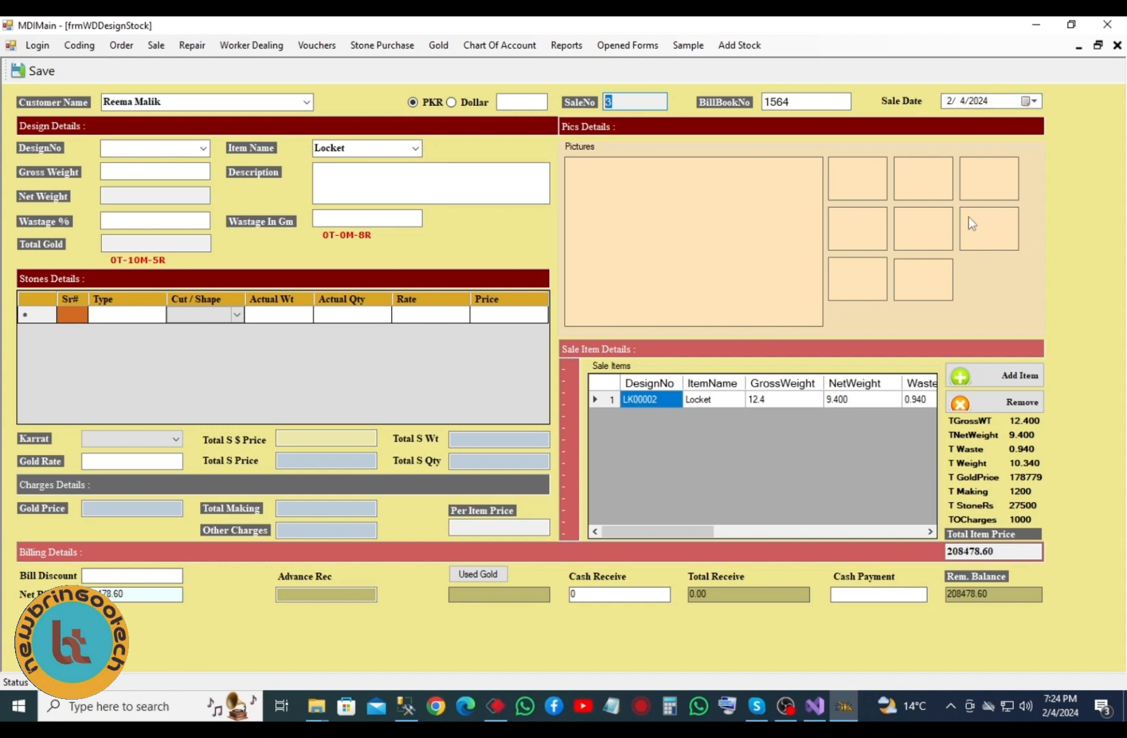
pyautogui.click(991, 550)
pyautogui.doubleClick(992, 550)
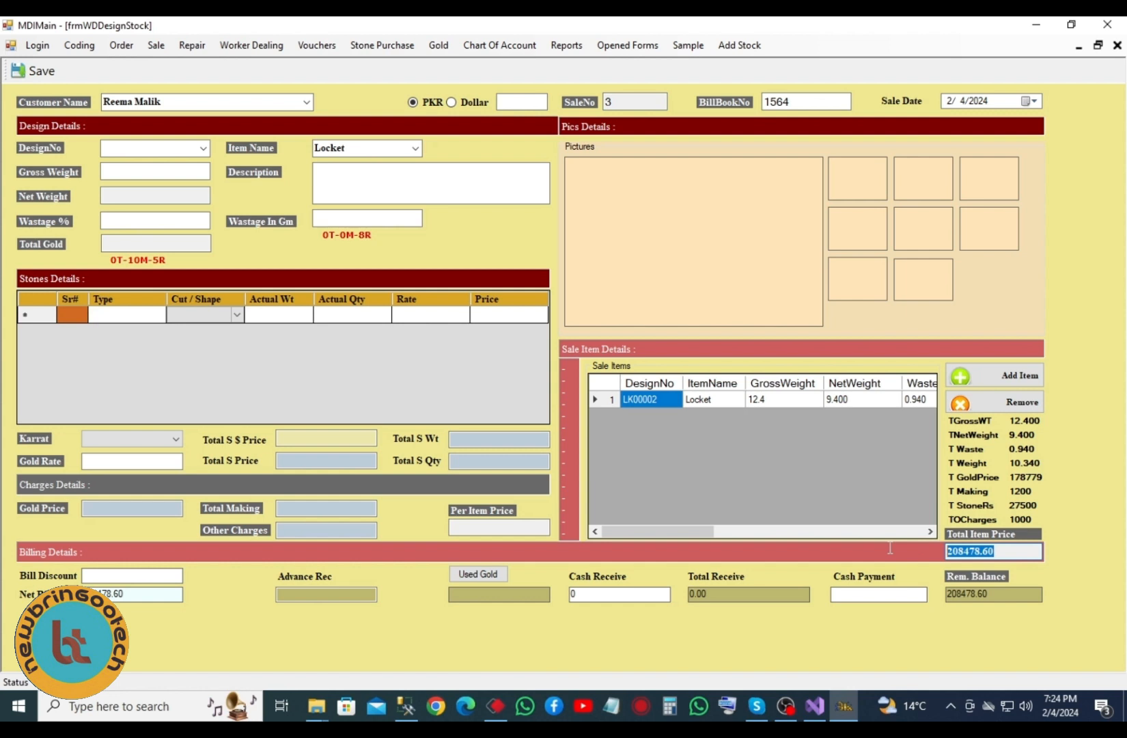
pyautogui.click(99, 575)
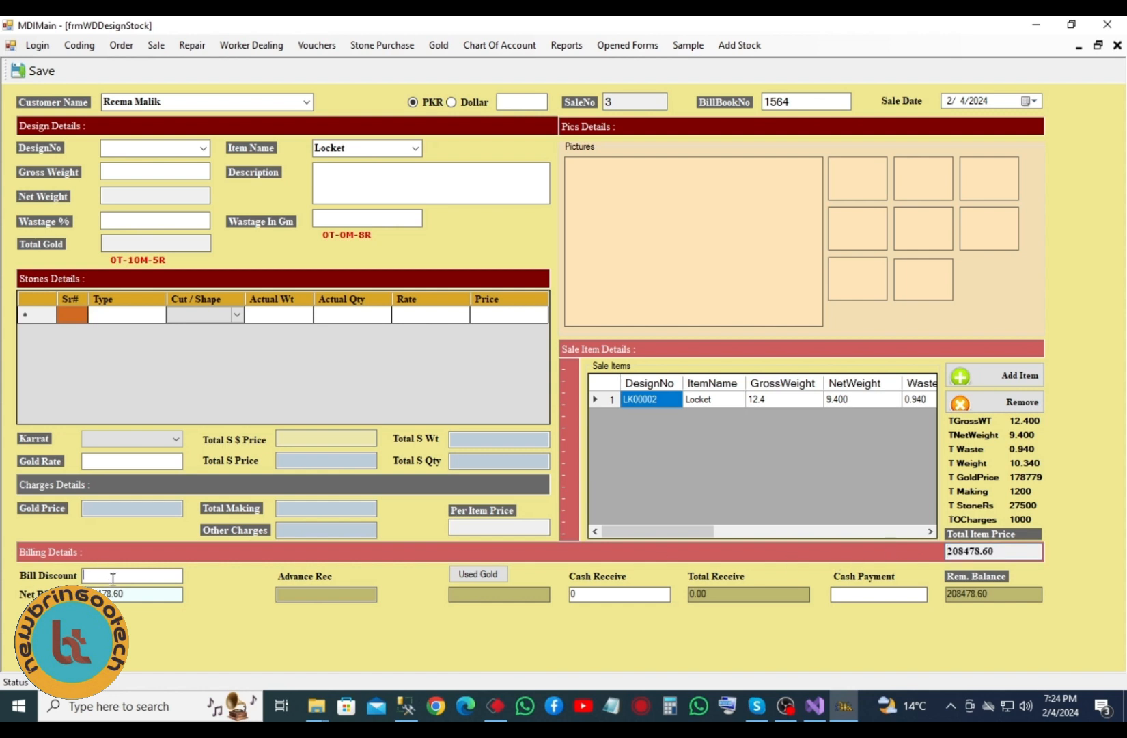
pyautogui.moveTo(961, 551); pyautogui.dragTo(979, 551)
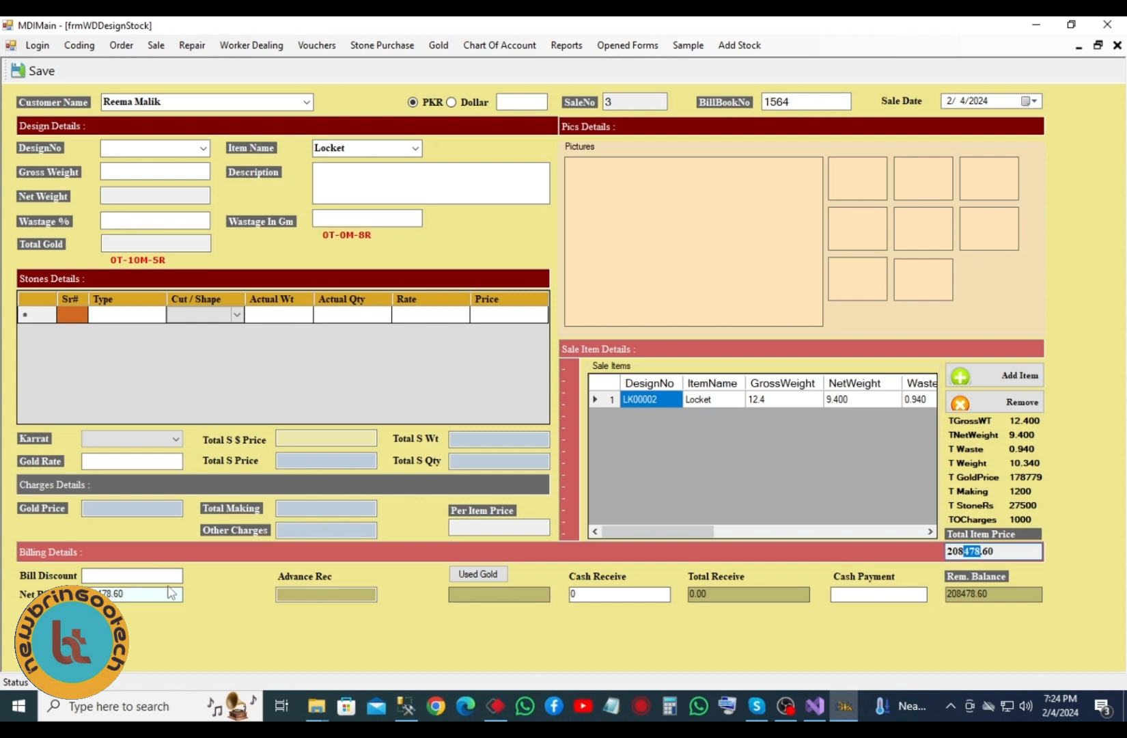
# - Enter 478.60 as Bill Discount and 150000 as Advance Rec, leaving 58000.00 due
pyautogui.click(93, 576)
pyautogui.write('47')
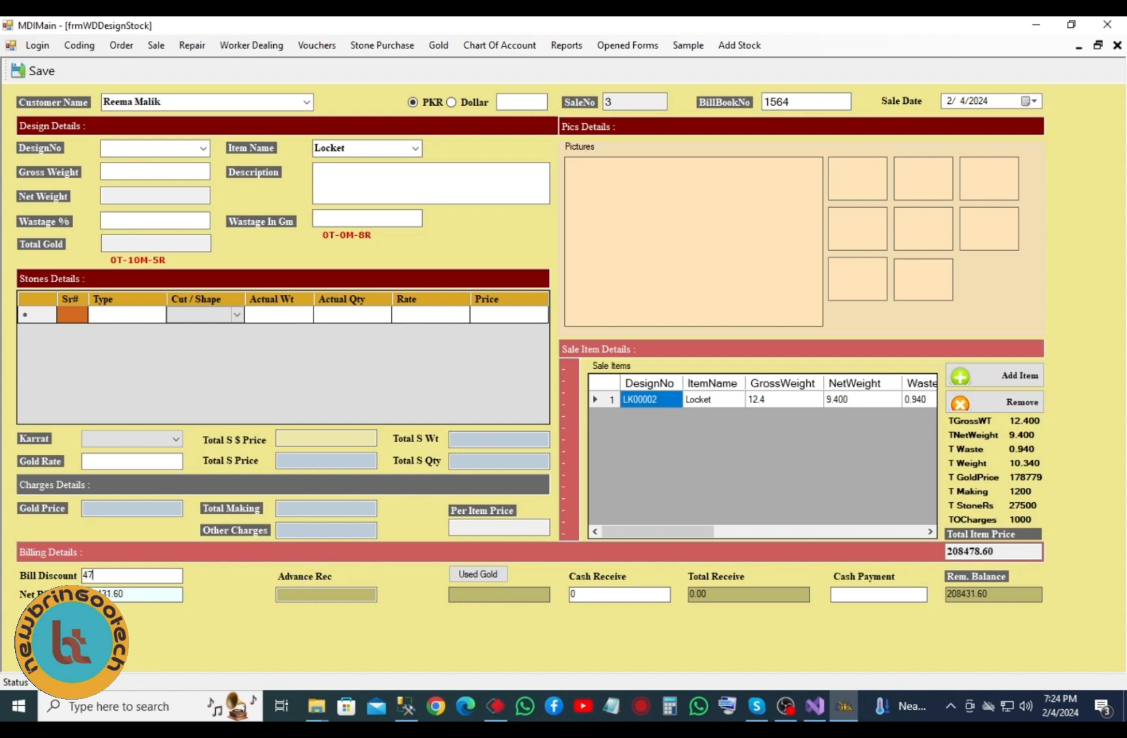
pyautogui.press('BackSpace')
pyautogui.press('BackSpace')
pyautogui.write('478.60')
pyautogui.doubleClick(134, 592)
pyautogui.click(307, 595)
pyautogui.write('150000')
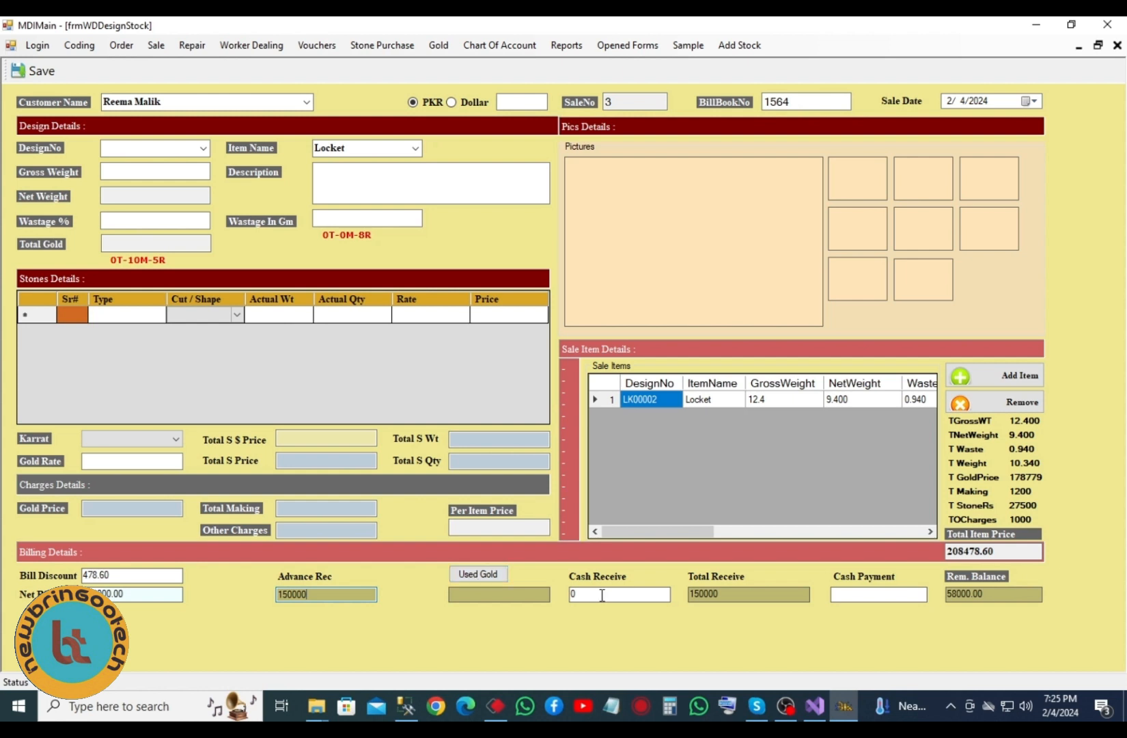
# - In Used Gold payment details, enter weight 2, kaat 0 and 24 karat
pyautogui.click(486, 573)
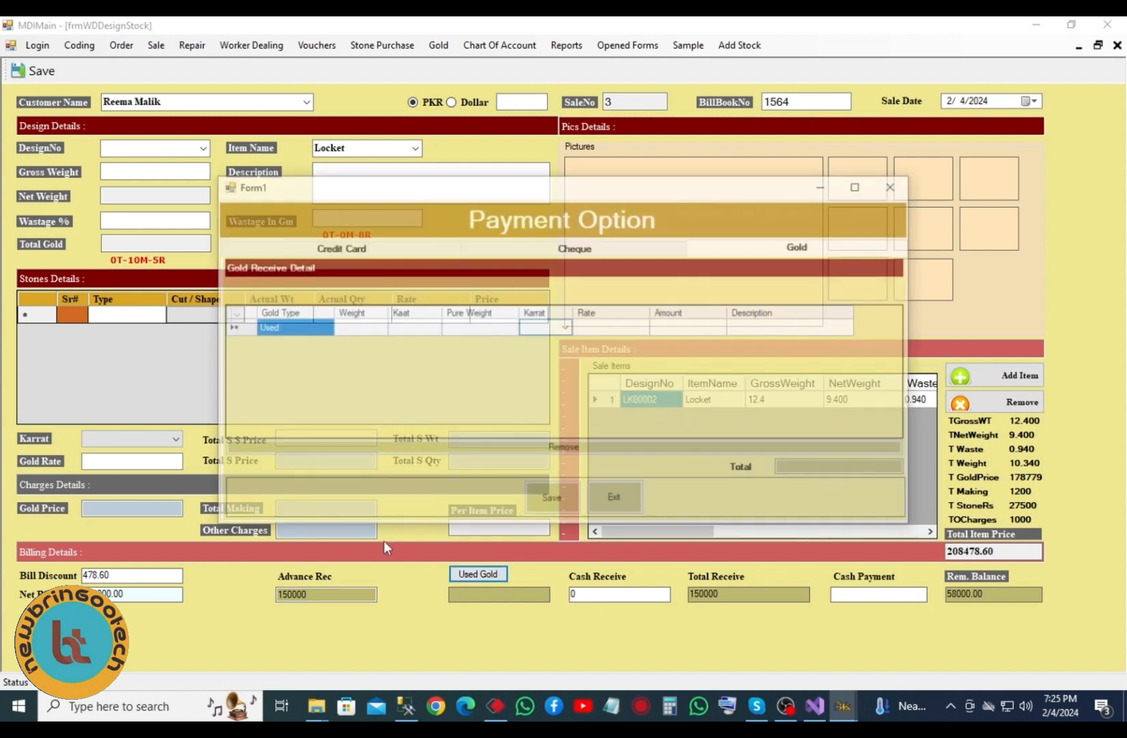
pyautogui.click(353, 329)
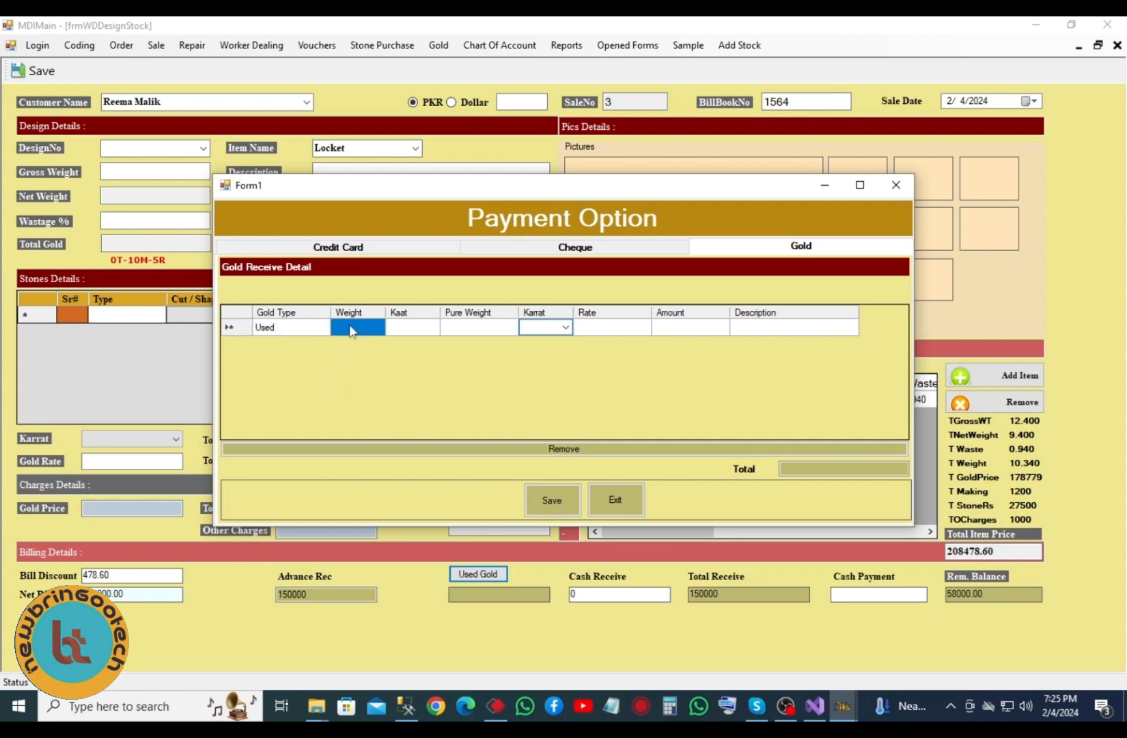
pyautogui.write('2')
pyautogui.press('Tab')
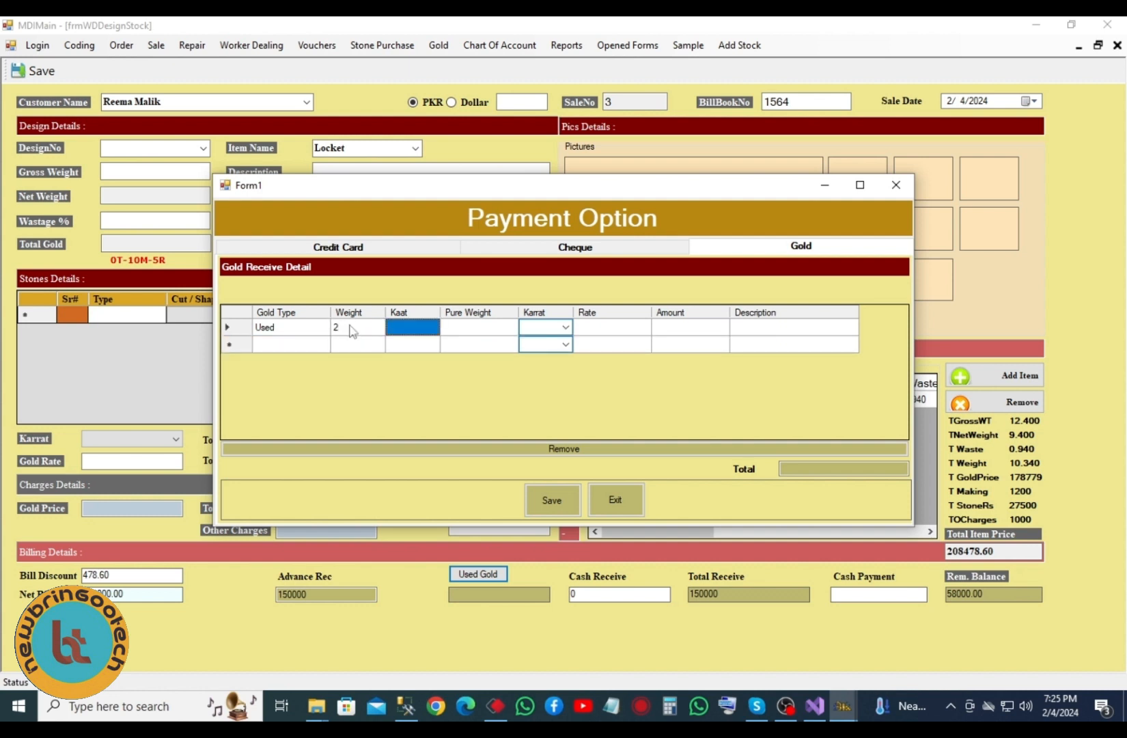
pyautogui.write('0')
pyautogui.press('Tab')
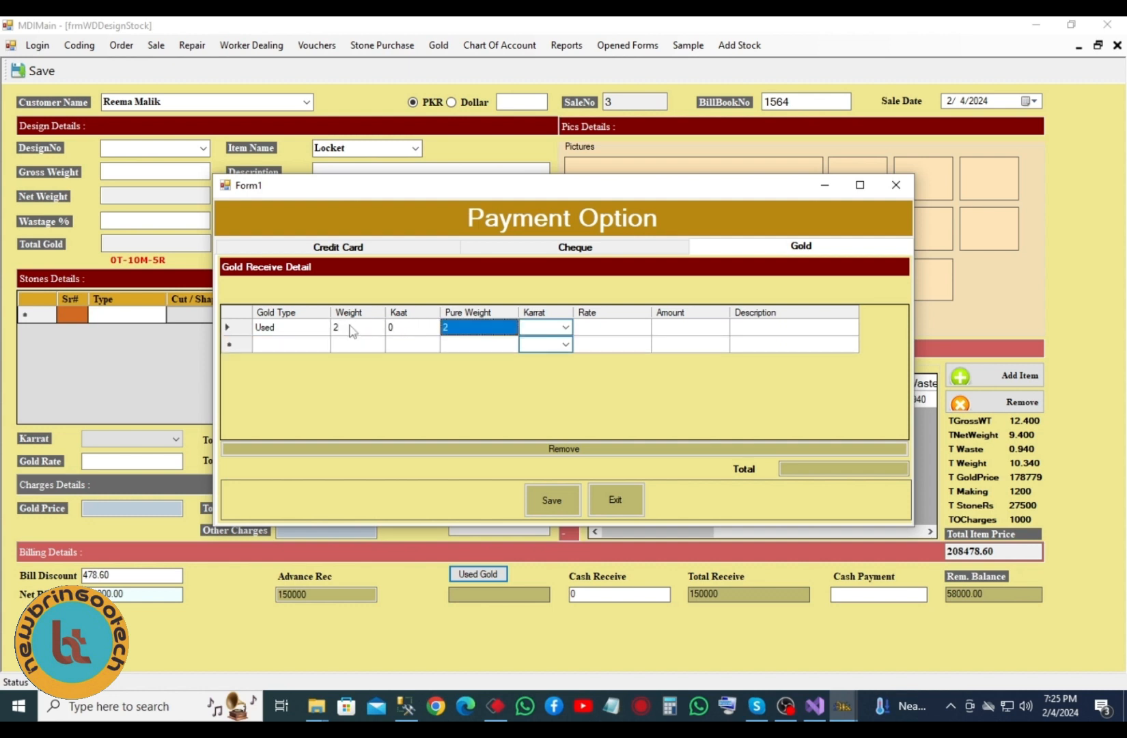
pyautogui.press('Tab')
pyautogui.write('24')
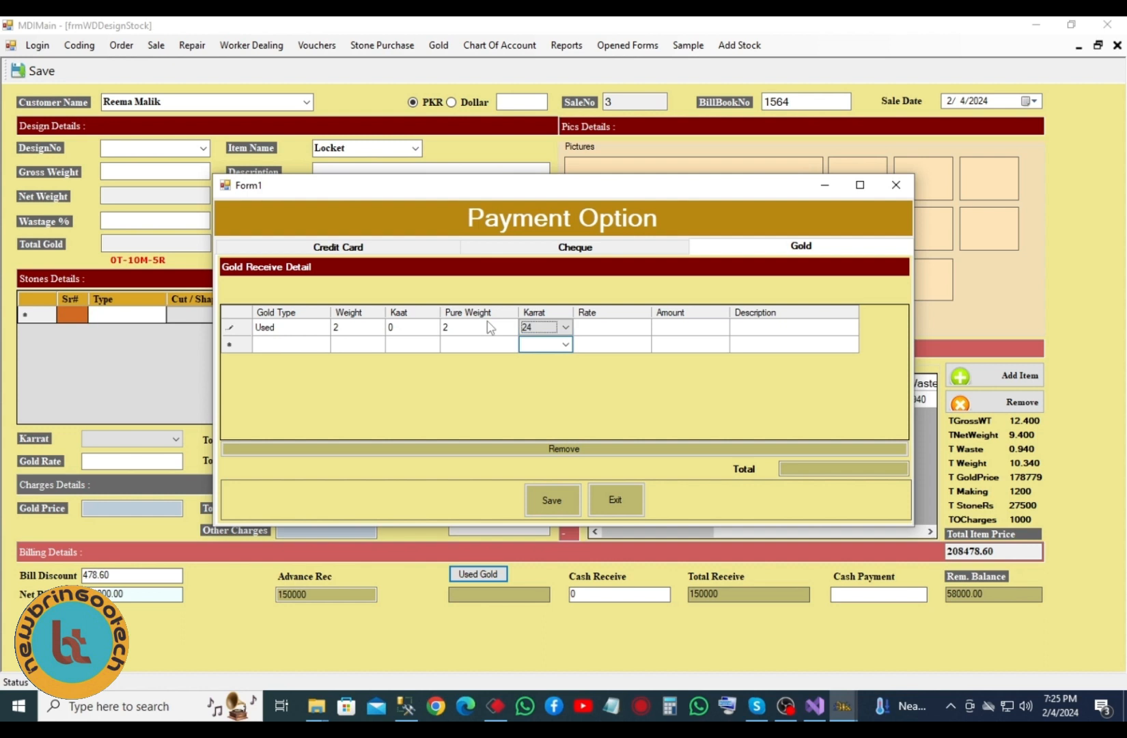
pyautogui.press('Tab')
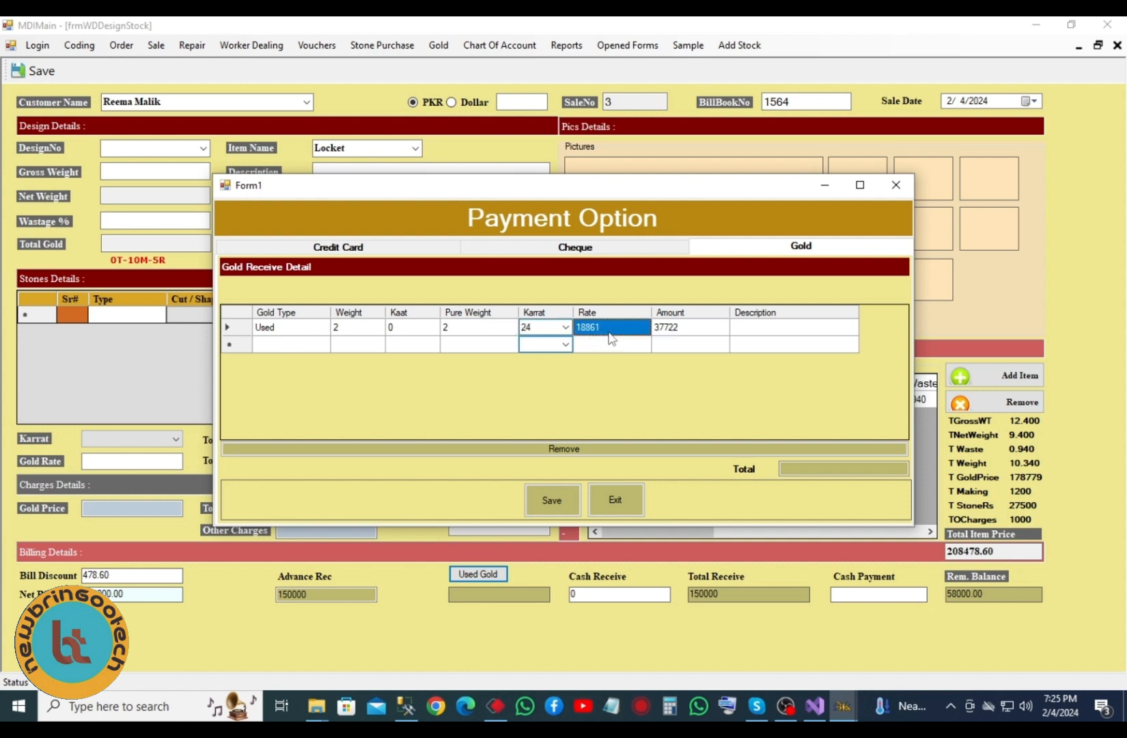
# - Accept the 37722 amount, add description 'dasd' and save the used gold payment
pyautogui.click(695, 329)
pyautogui.click(693, 328)
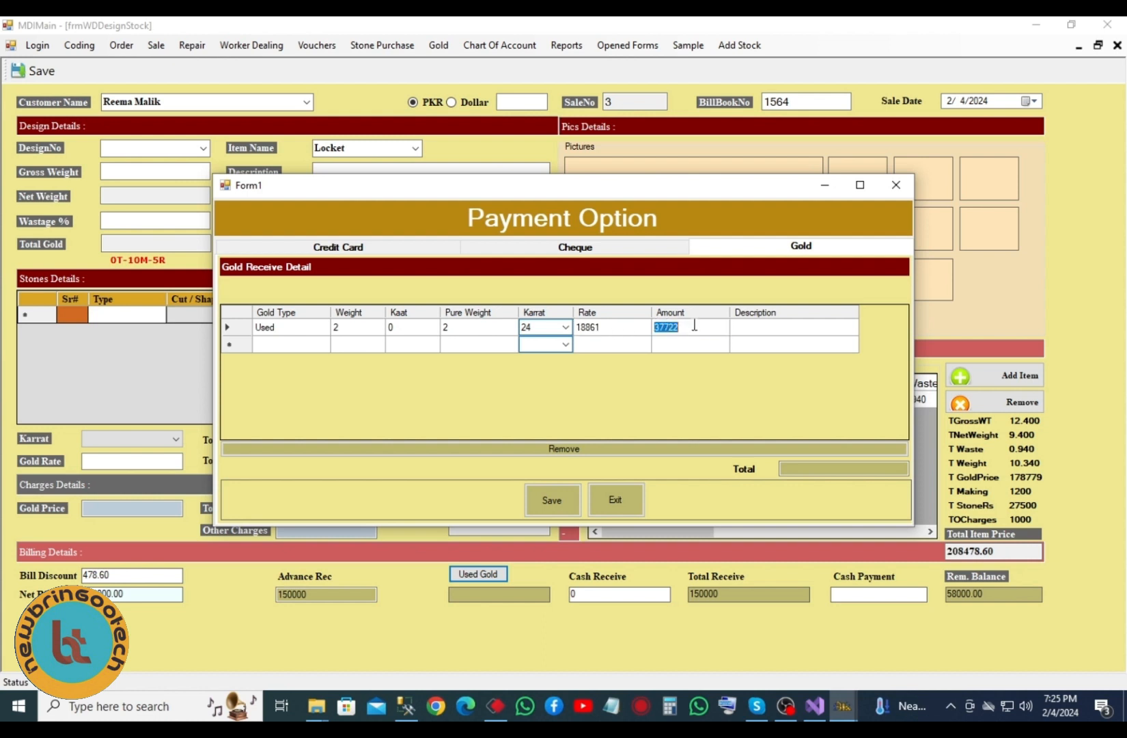
pyautogui.press('Tab')
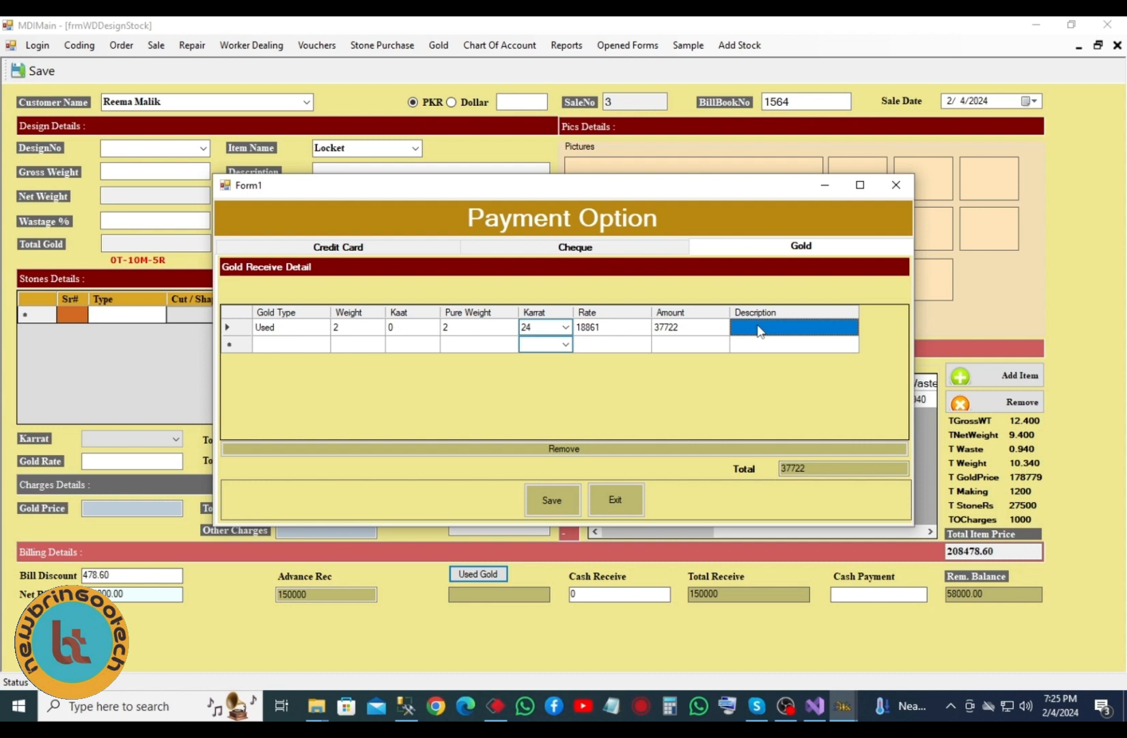
pyautogui.write('dasd')
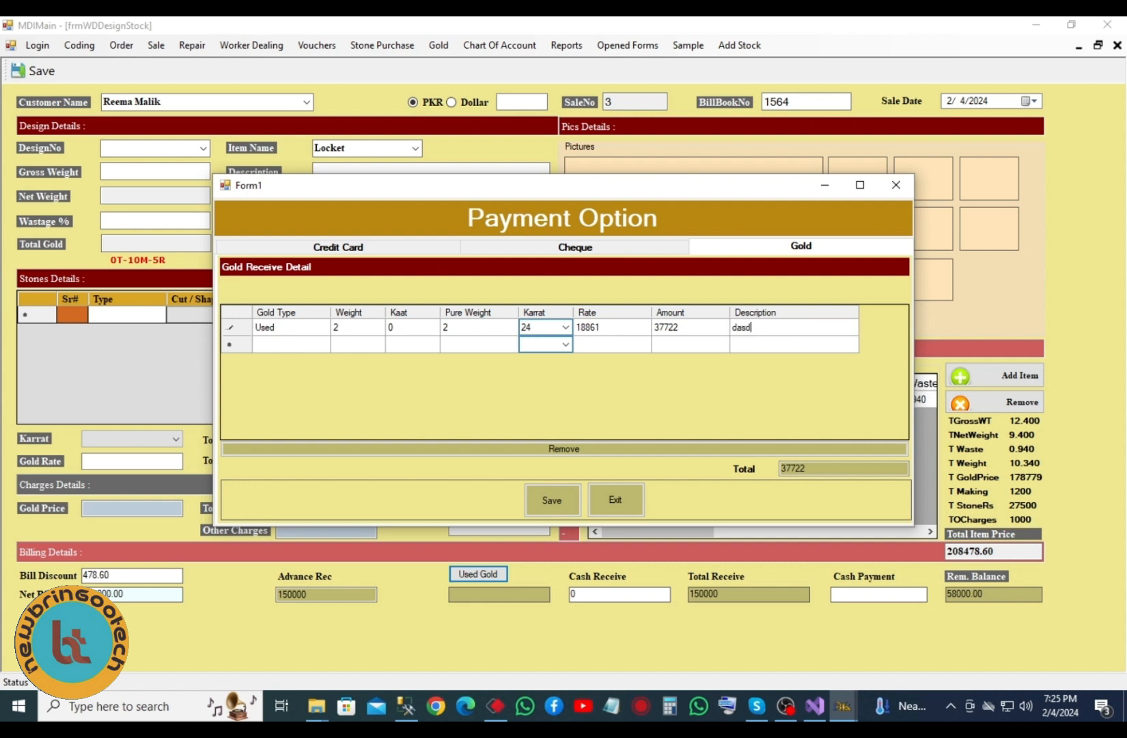
pyautogui.click(560, 499)
# - Resume the paused app with F5 so used gold 37722 counts, then move to Cash Receive
pyautogui.press('F5')
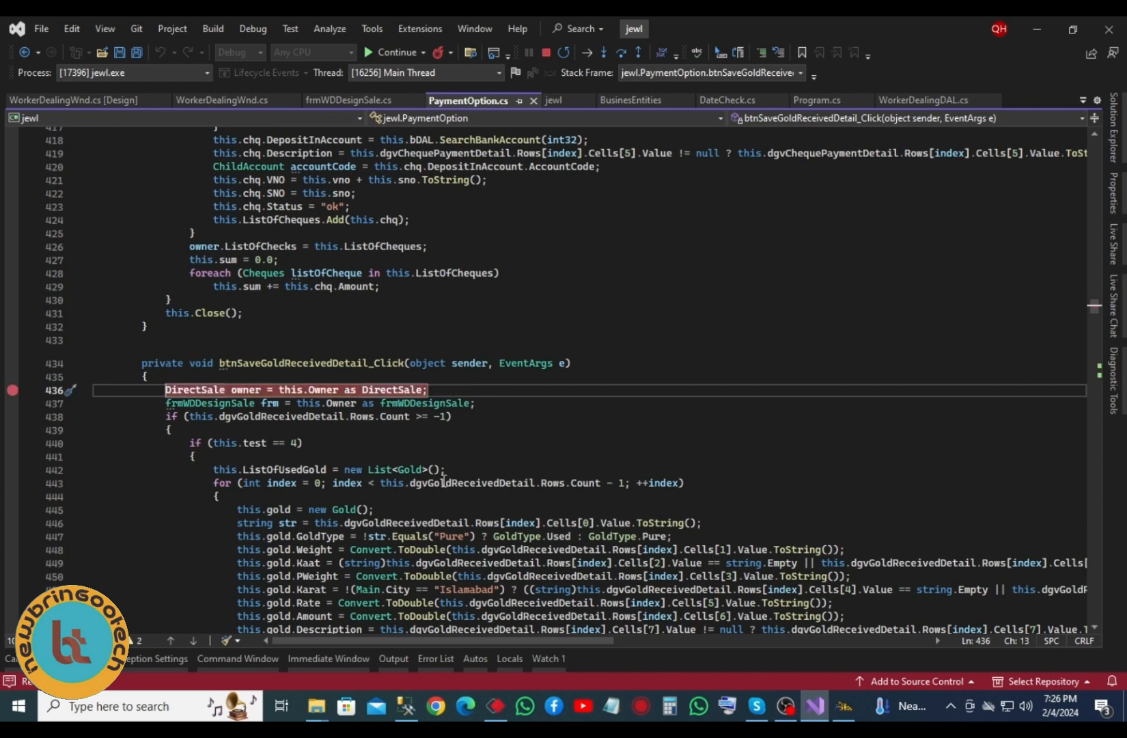
pyautogui.press('Tab')
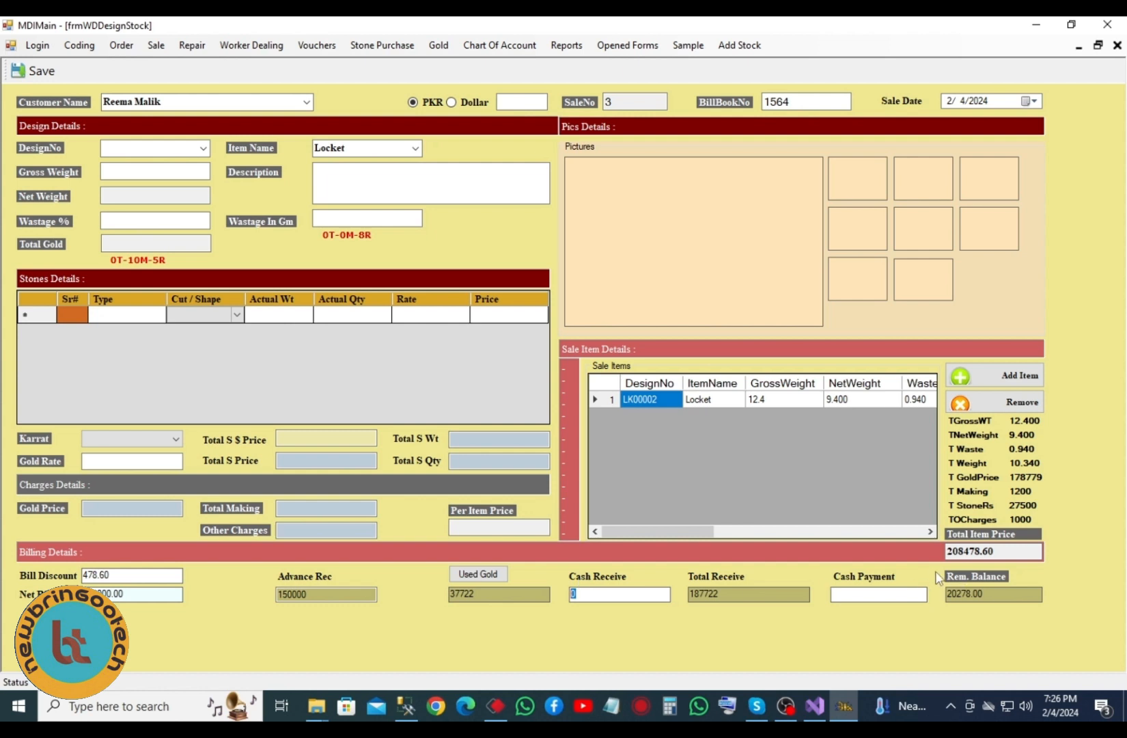
# - Copy the 20278.00 remaining balance into Cash Receive, bringing the balance to 0.00
pyautogui.moveTo(992, 591); pyautogui.dragTo(916, 597)
pyautogui.hotkey('ctrl', 'c')
pyautogui.click(573, 593)
pyautogui.hotkey('ctrl', 'v')
pyautogui.moveTo(978, 589); pyautogui.dragTo(937, 595)
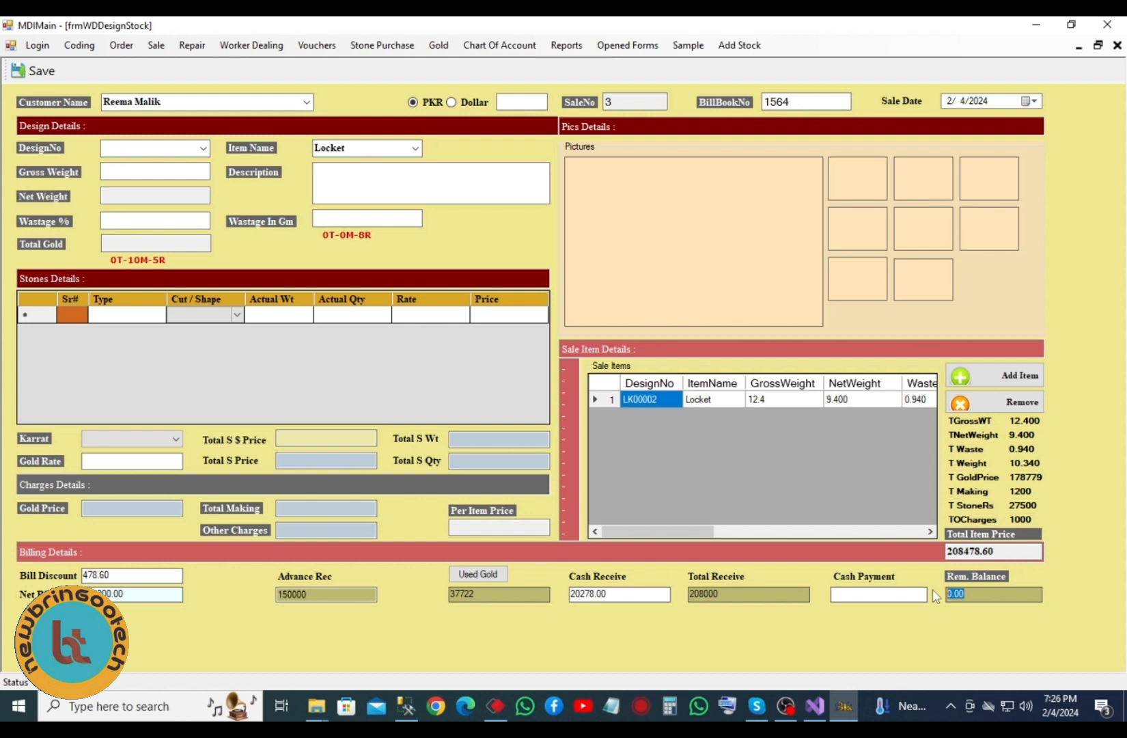
pyautogui.click(867, 598)
pyautogui.hotkey('shift', 'Tab')
pyautogui.click(879, 598)
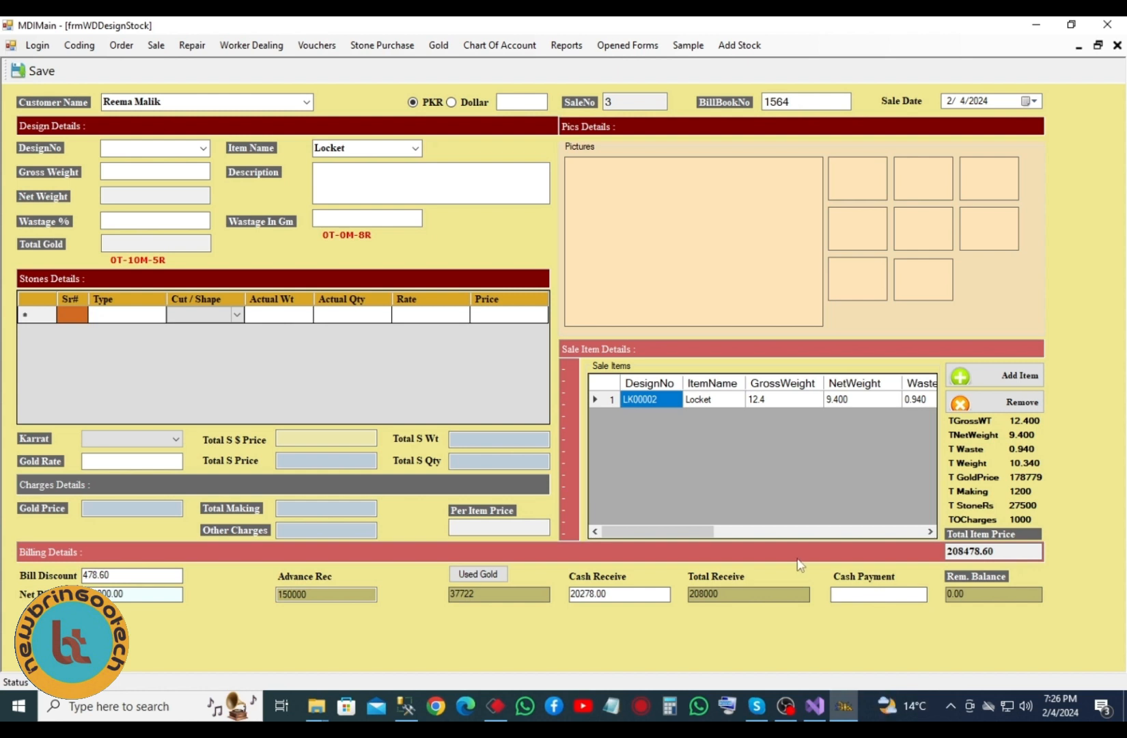
pyautogui.press('Tab')
# - Open Worker Dealing Reports and view each type: CAD/CAM, Casting, Safai Jhalai, Polish, Rodium, WD Stock, WD Sale
pyautogui.click(557, 48)
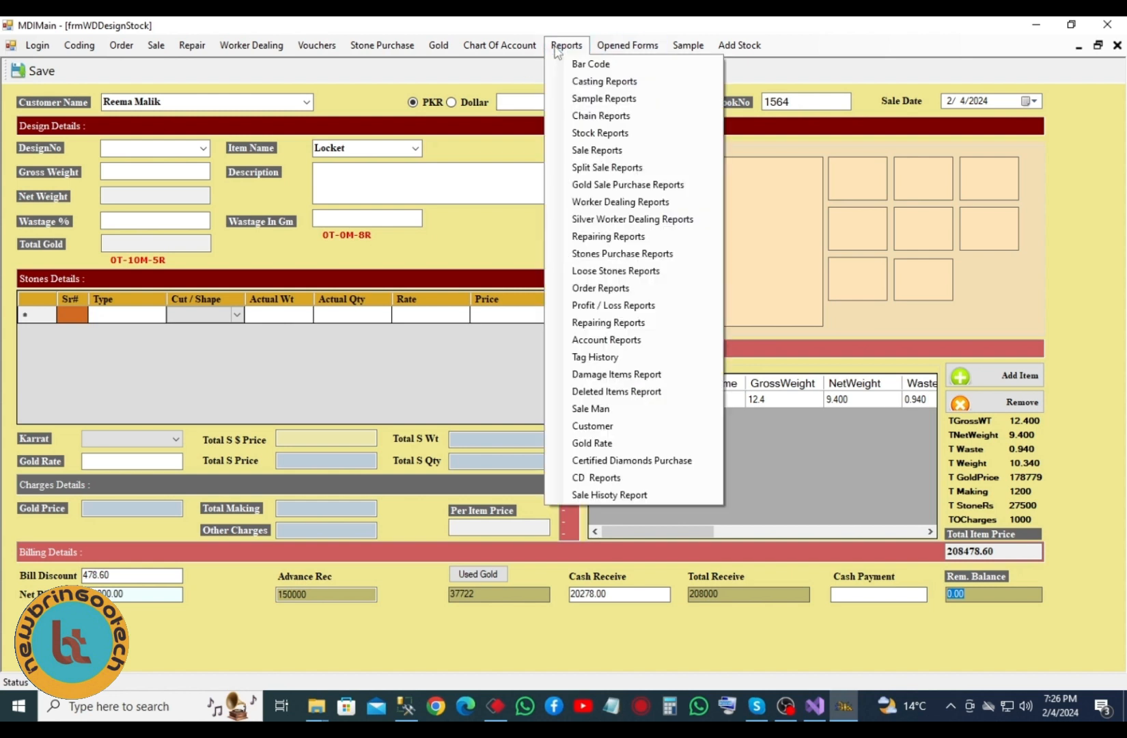
pyautogui.click(617, 203)
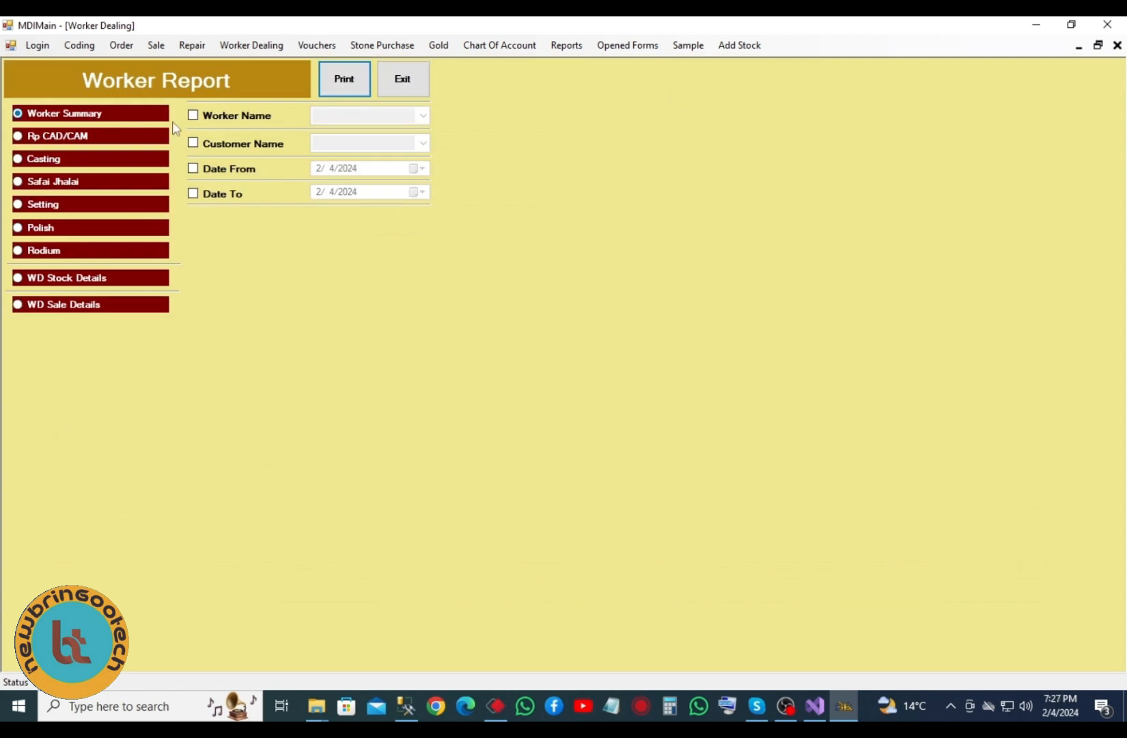
pyautogui.click(102, 141)
pyautogui.click(43, 163)
pyautogui.click(48, 185)
pyautogui.click(45, 229)
pyautogui.click(60, 252)
pyautogui.click(74, 280)
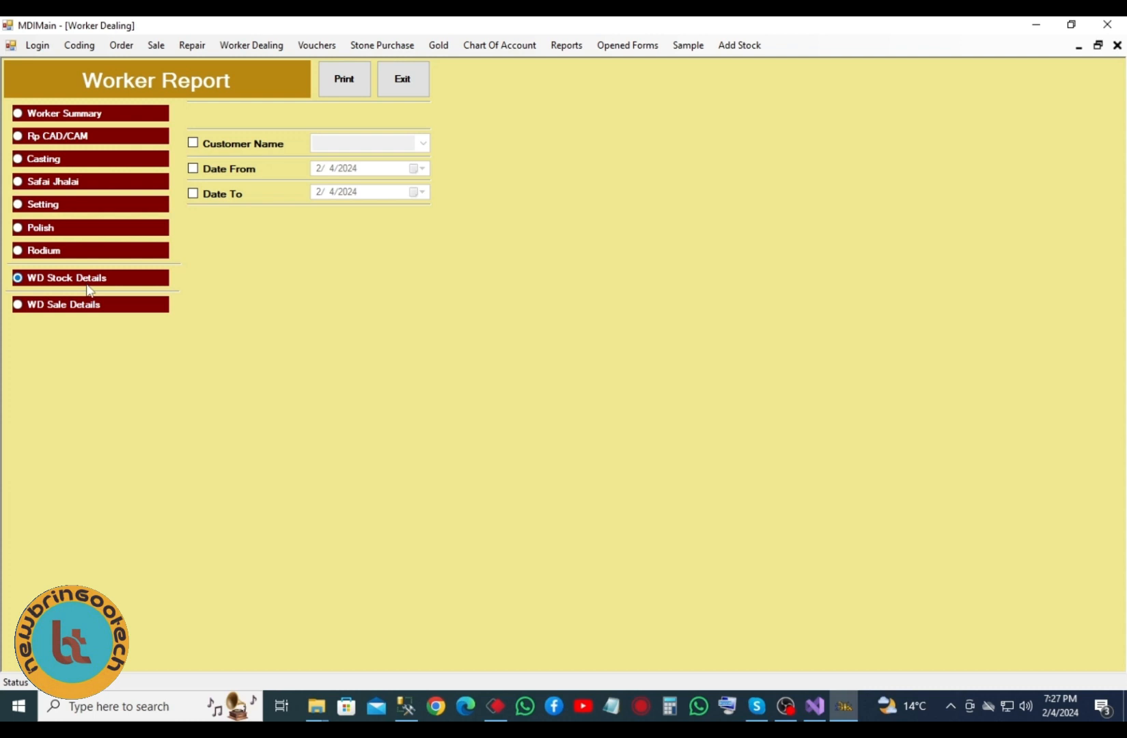
pyautogui.click(91, 309)
# - Close the worker report and open the Gold Purchase form
pyautogui.click(398, 87)
pyautogui.click(441, 49)
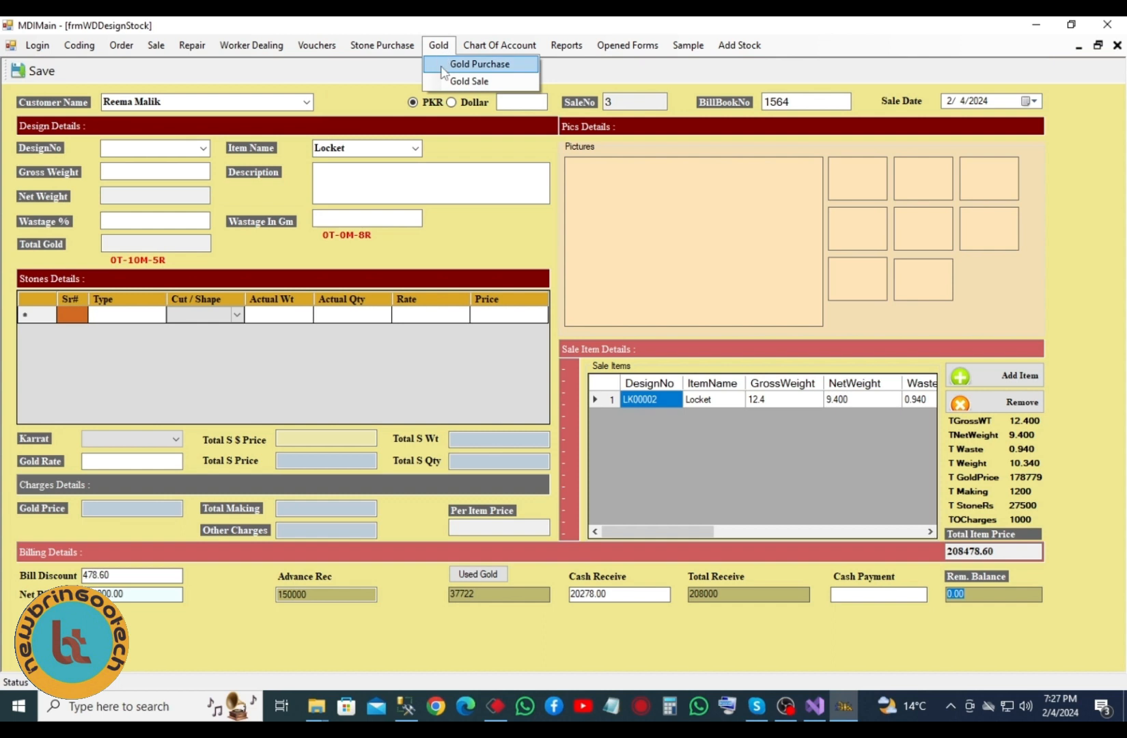
pyautogui.click(454, 72)
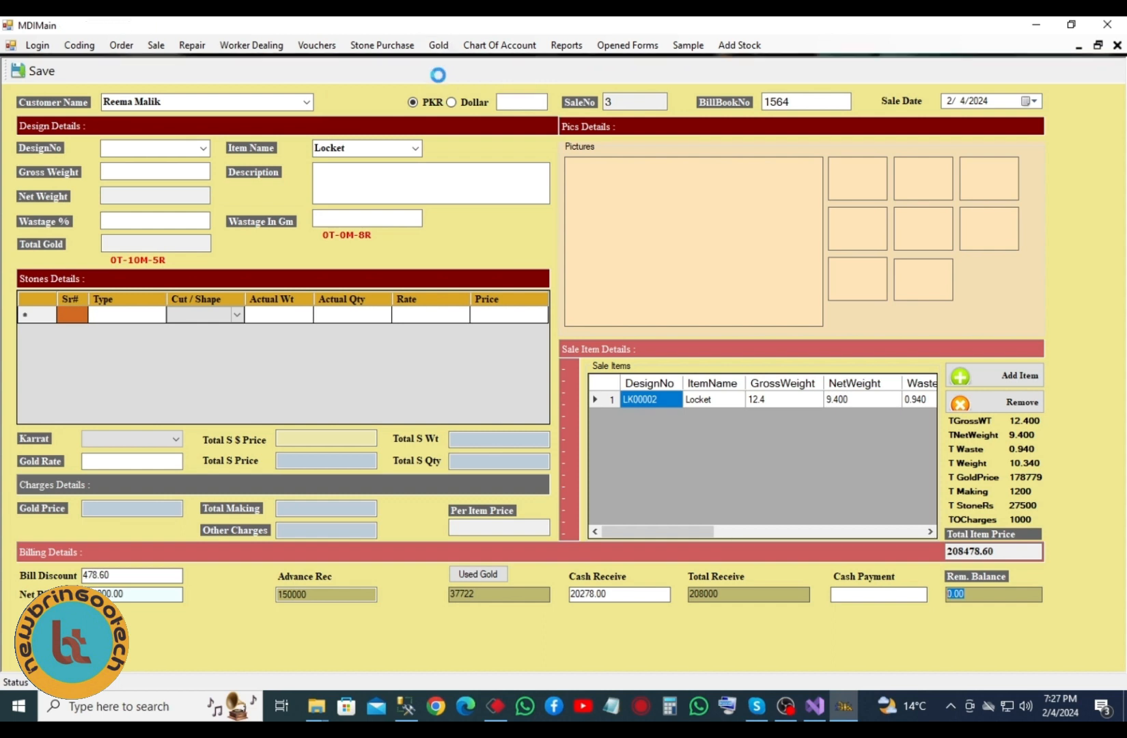
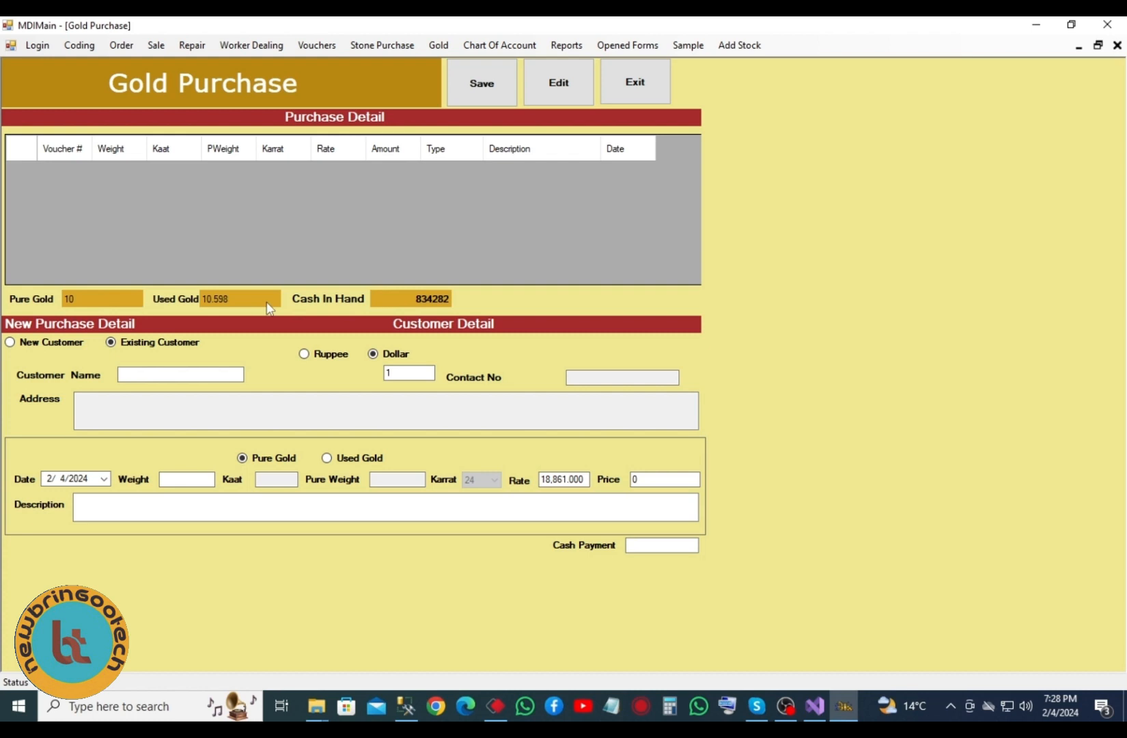
# - Select existing customer Sagar Jewellers as the gold purchase's customer
pyautogui.click(185, 372)
pyautogui.click(153, 375)
pyautogui.write('g')
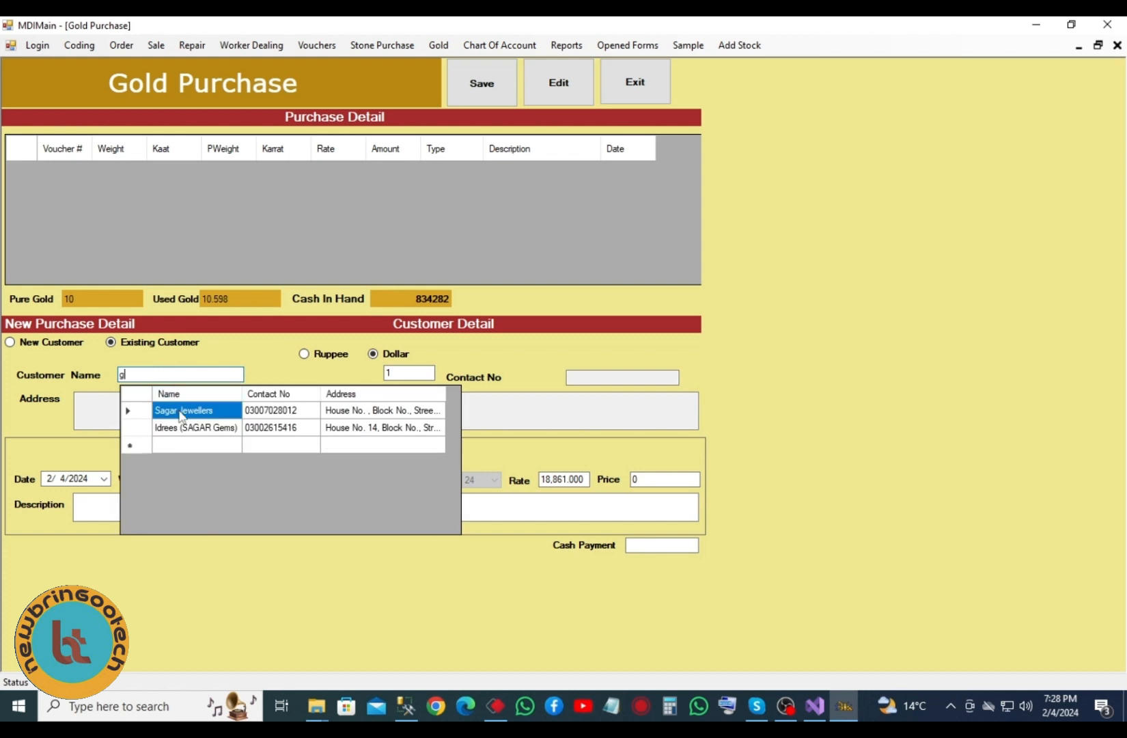
pyautogui.press('BackSpace')
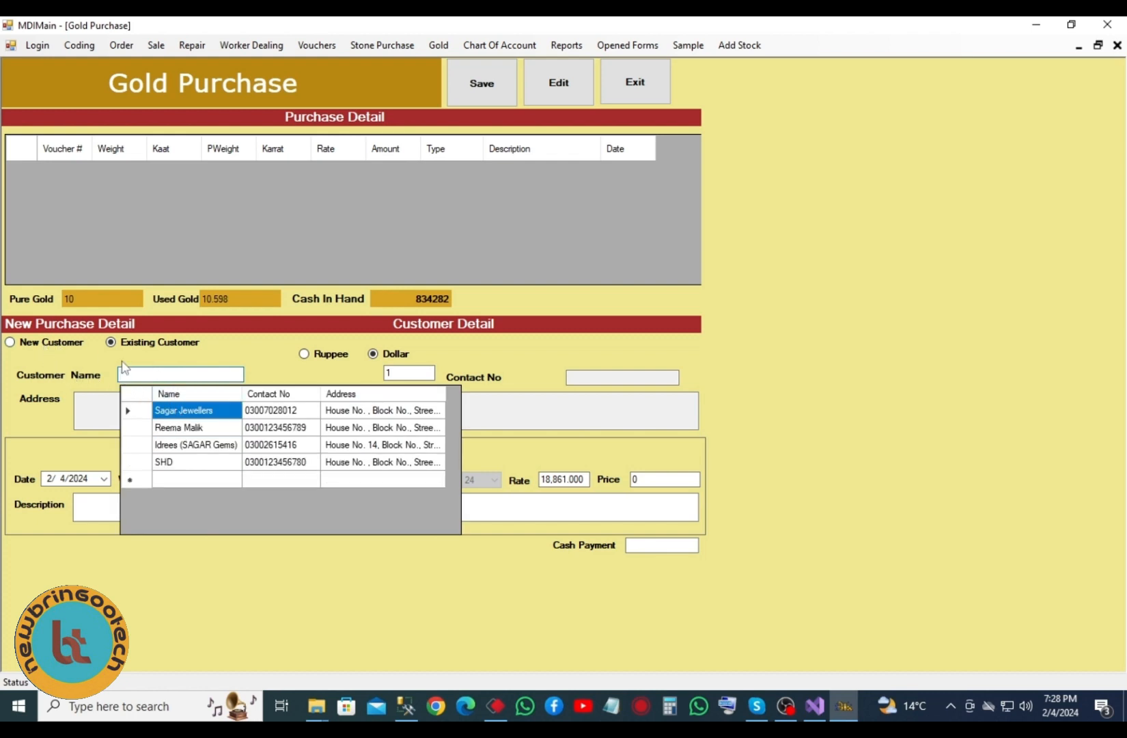
pyautogui.click(503, 411)
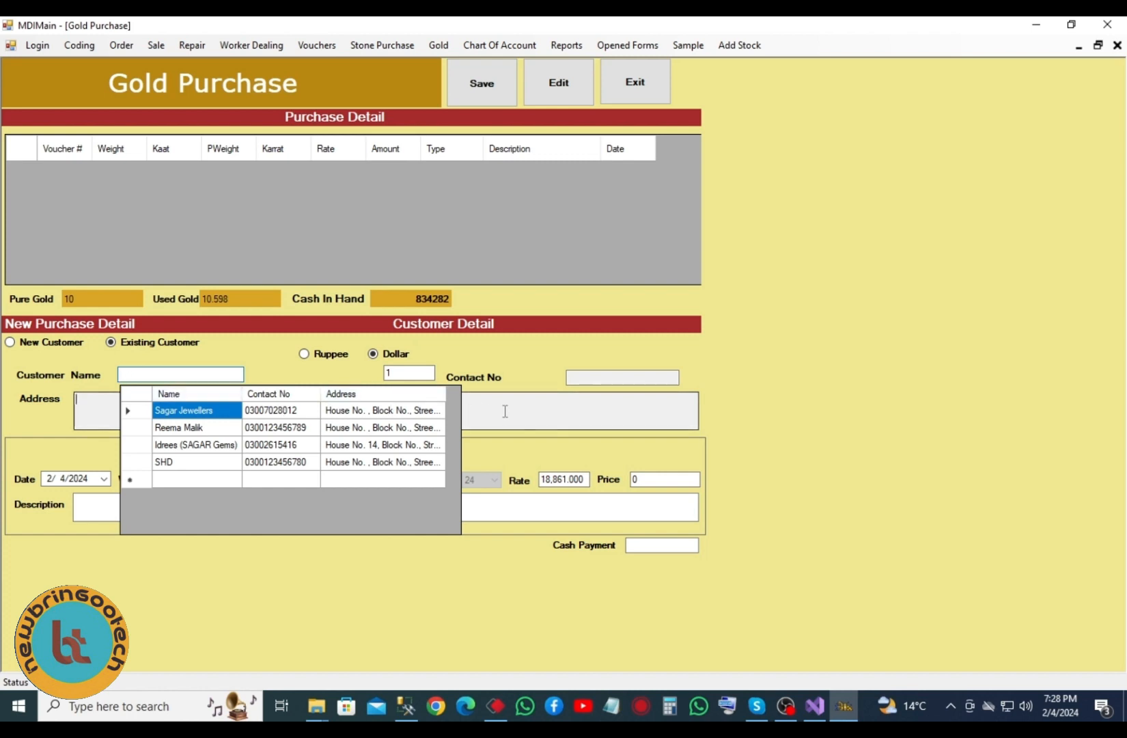
pyautogui.doubleClick(183, 410)
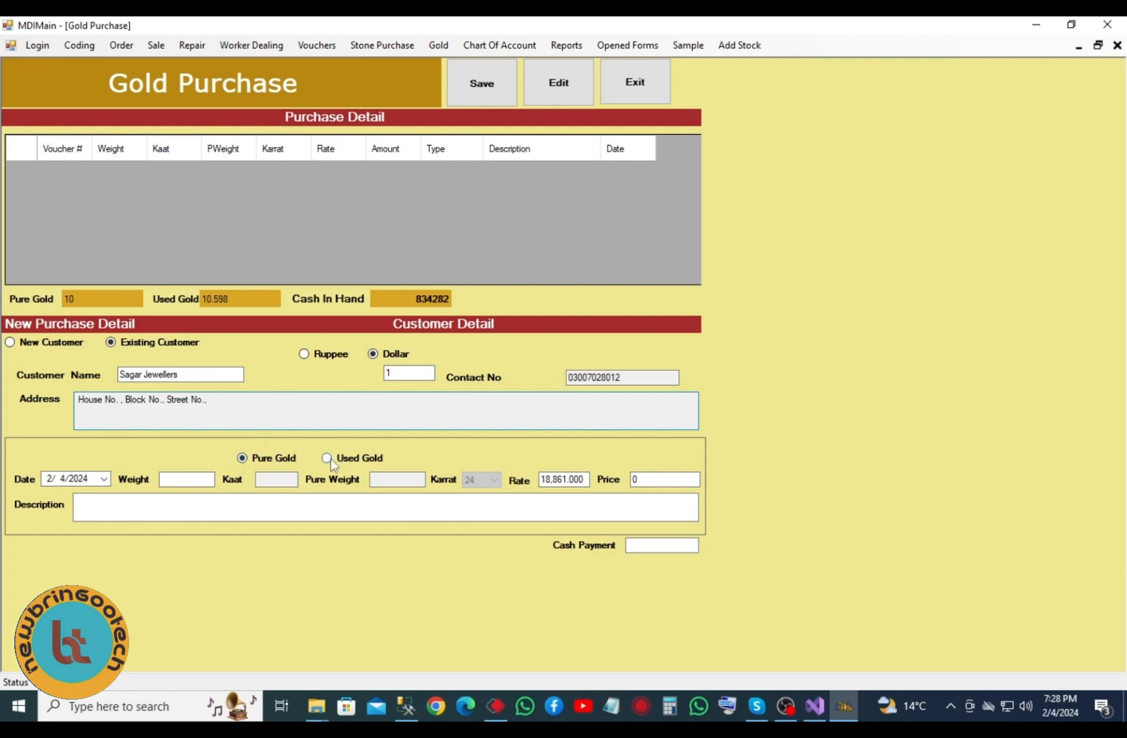
# - Enter weight 10, check the rate and 188610 price, then close Gold Purchase
pyautogui.click(186, 479)
pyautogui.write('10')
pyautogui.click(562, 480)
pyautogui.click(659, 478)
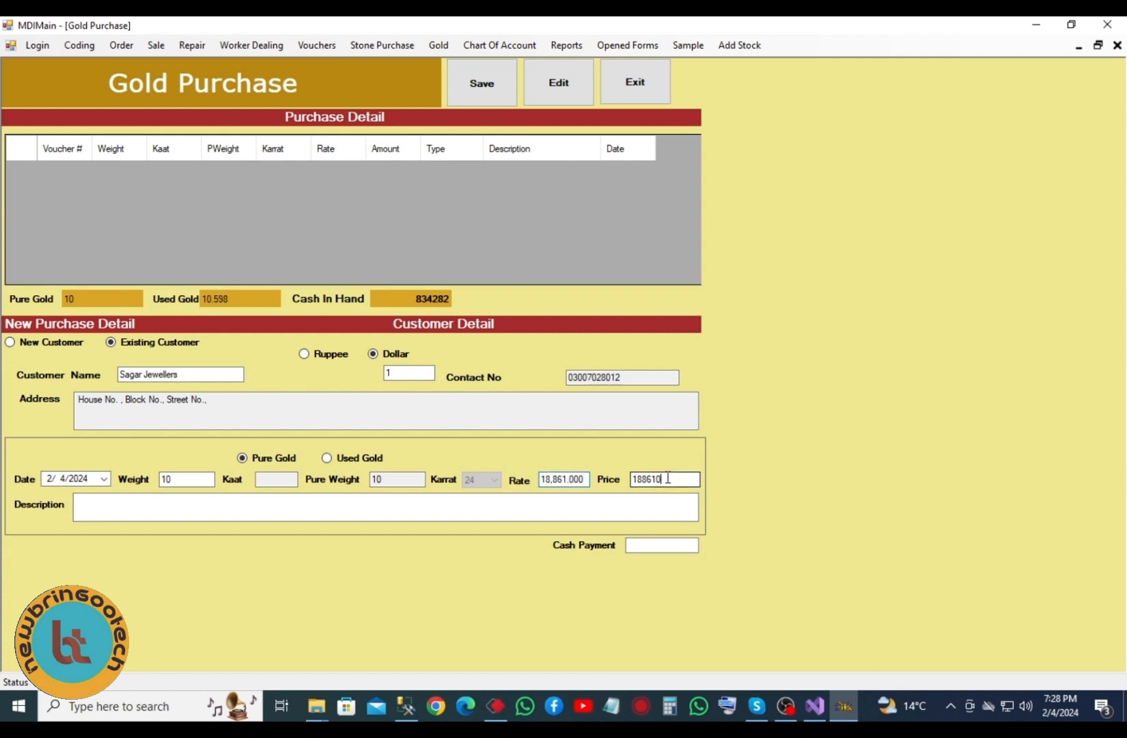
pyautogui.click(639, 545)
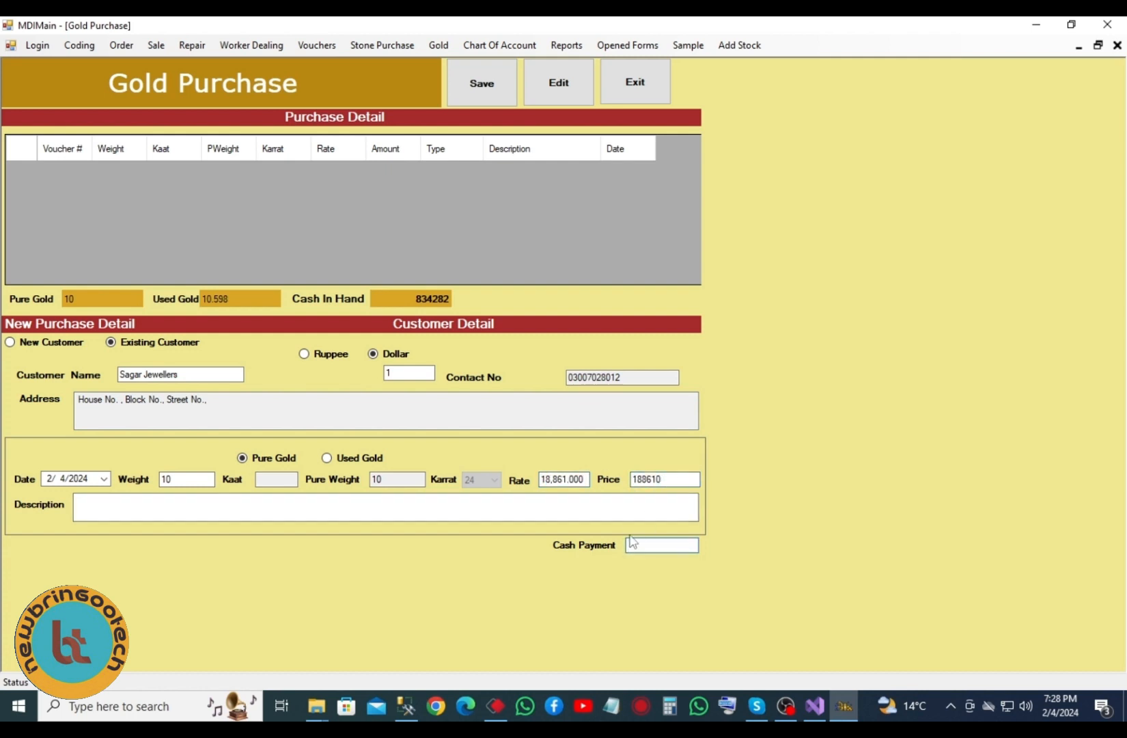
pyautogui.click(634, 83)
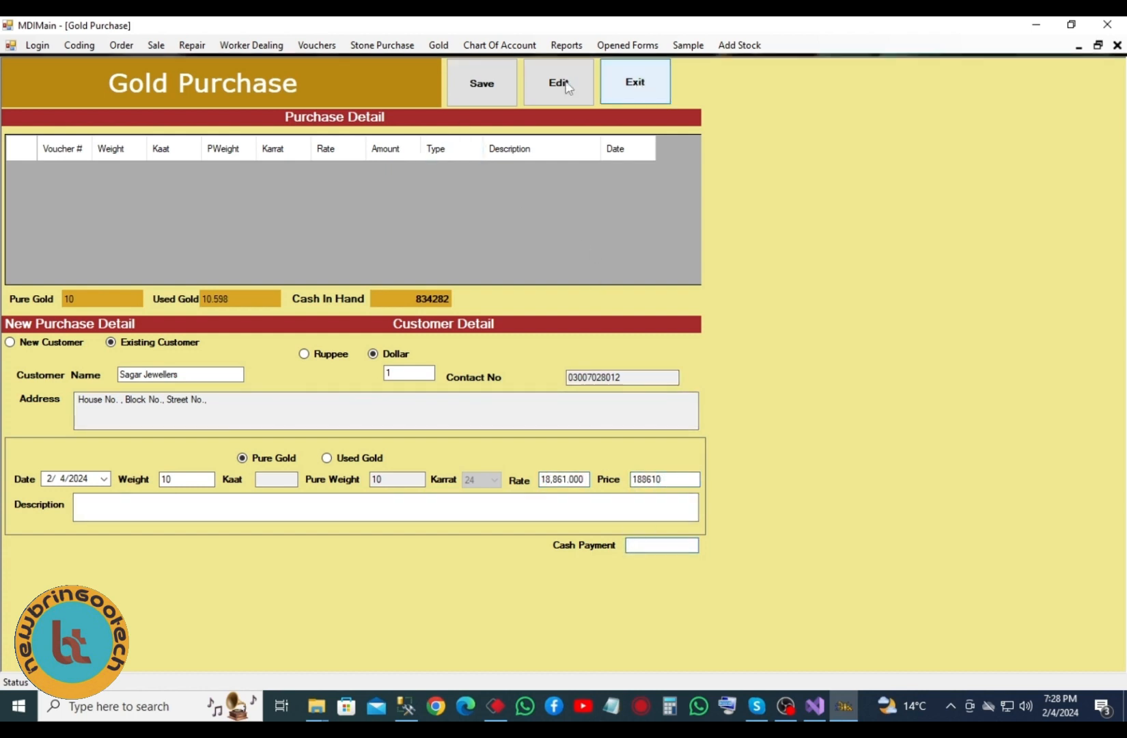
# - Open Gold Sale from the Gold menu and look at its Weight and Cash Receive fields
pyautogui.click(439, 45)
pyautogui.click(456, 77)
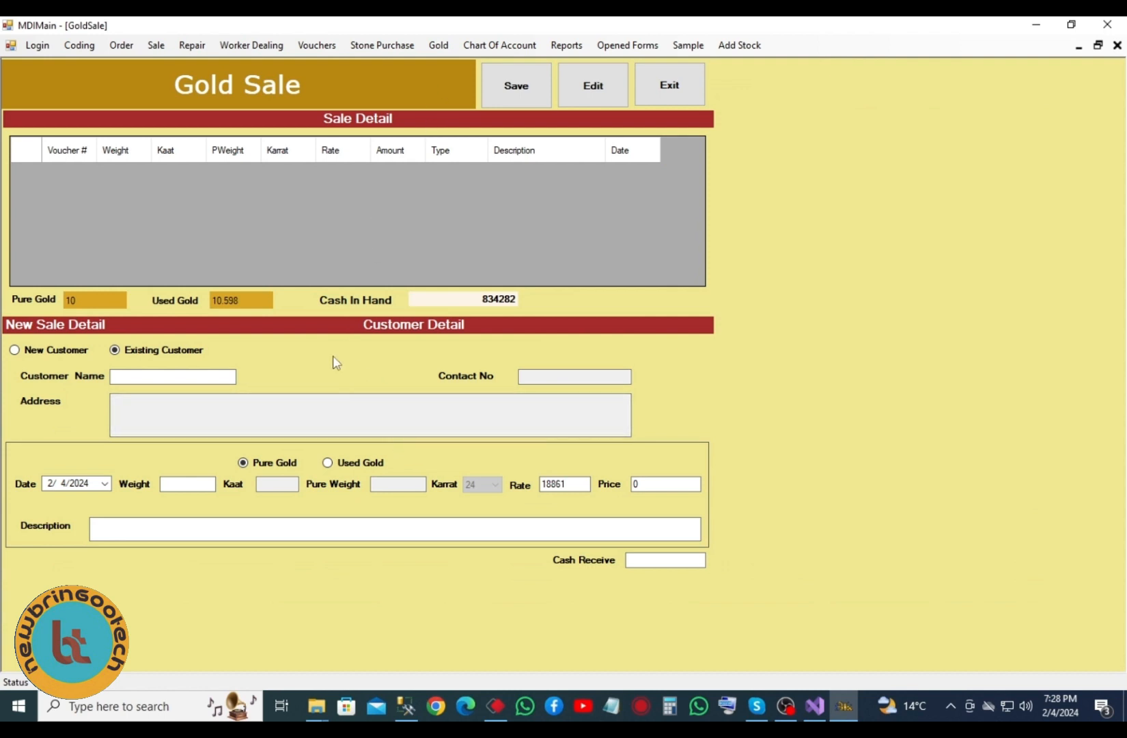
pyautogui.click(188, 484)
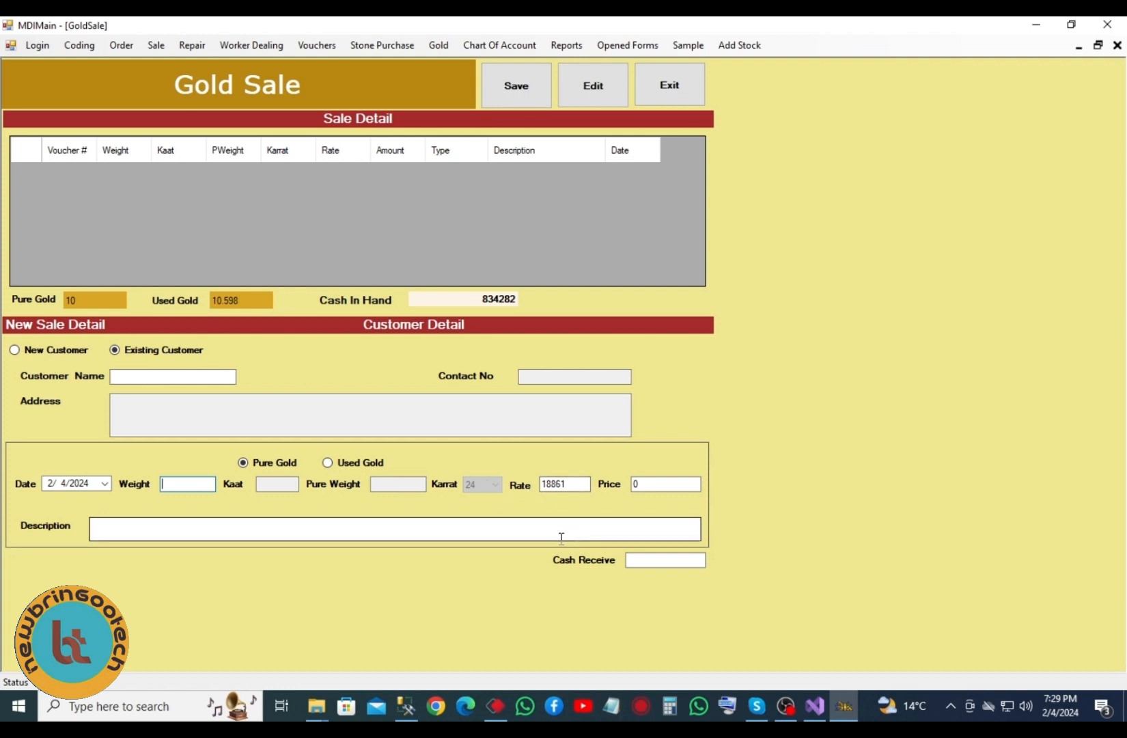
pyautogui.click(667, 564)
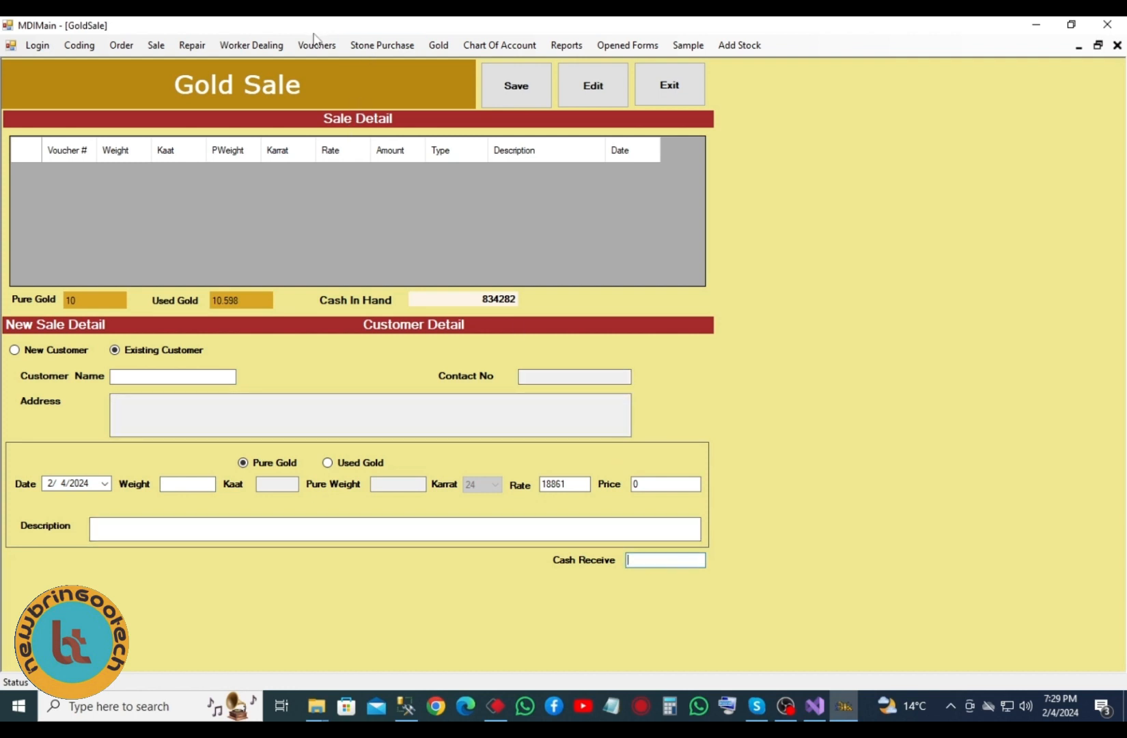
pyautogui.click(367, 47)
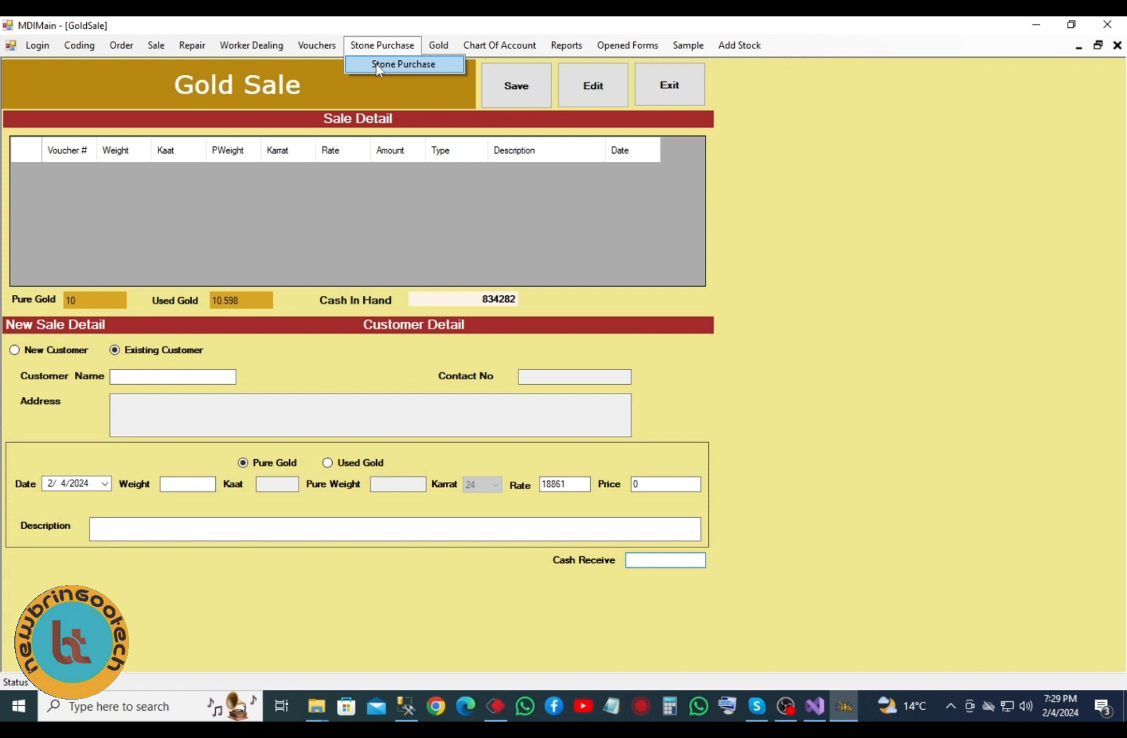
# - Open Stones Purchase and choose Hanif Jewellers as the party
pyautogui.click(376, 63)
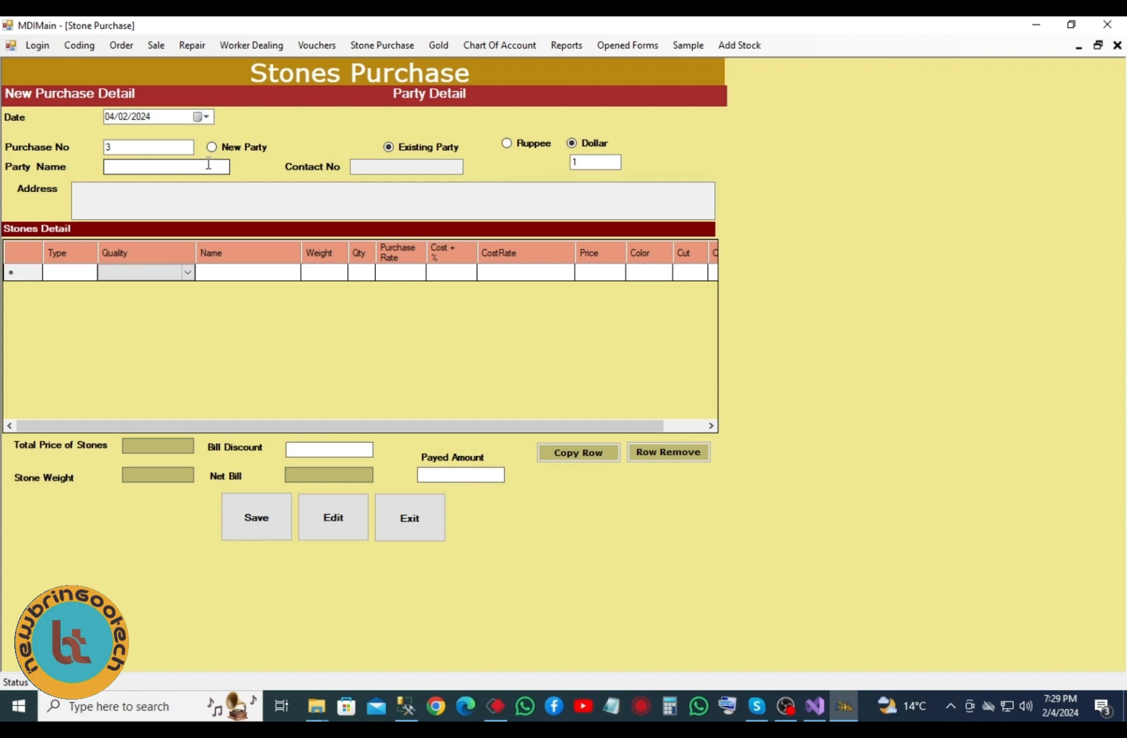
pyautogui.click(175, 164)
pyautogui.write('s')
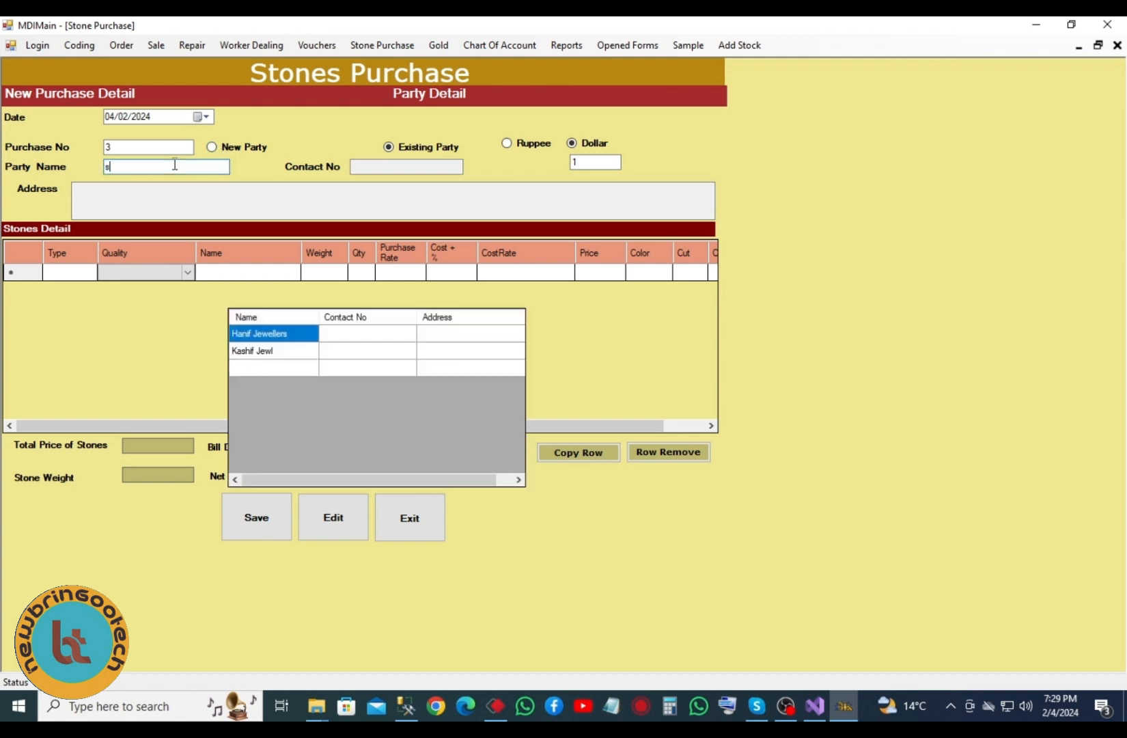
pyautogui.doubleClick(267, 338)
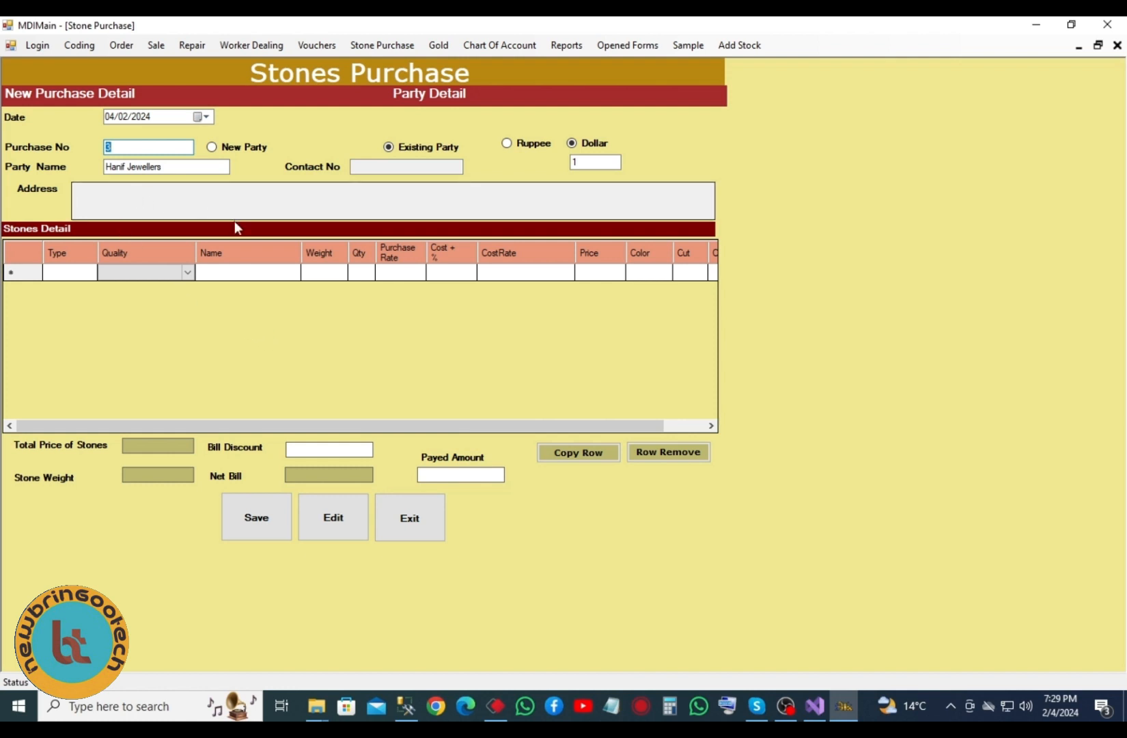
# - Set the first stone line to type Stones, Commercial quality, named Feroza
pyautogui.click(84, 273)
pyautogui.click(85, 274)
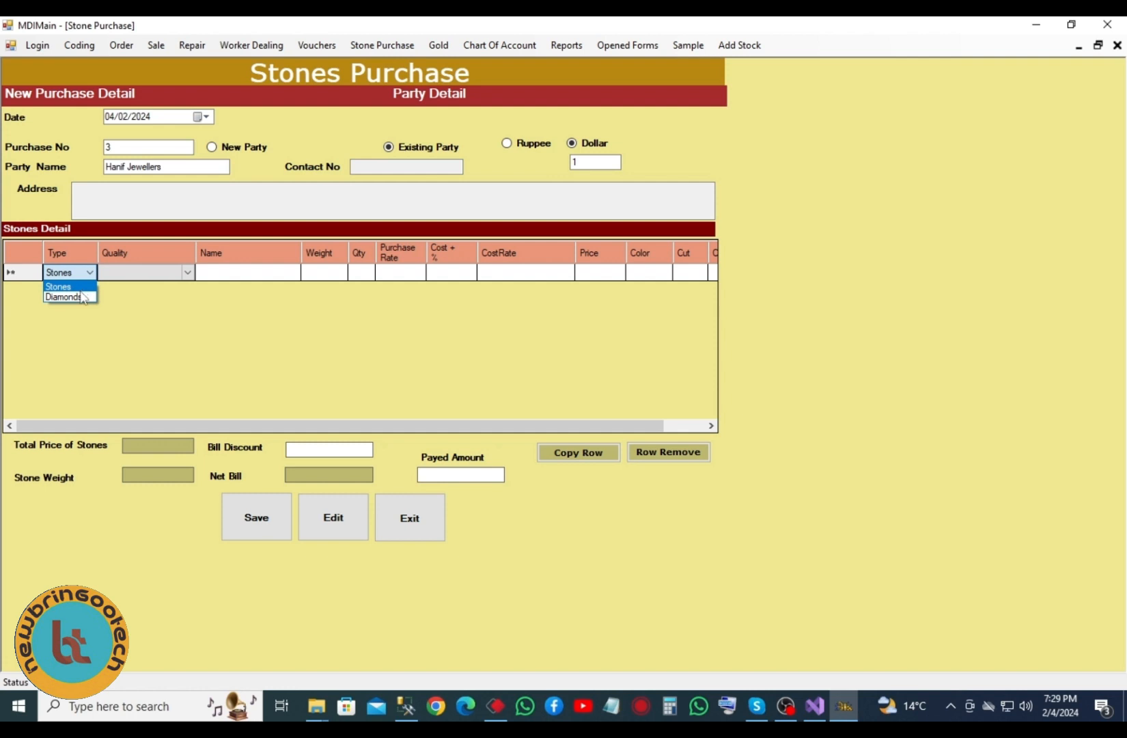
pyautogui.click(149, 277)
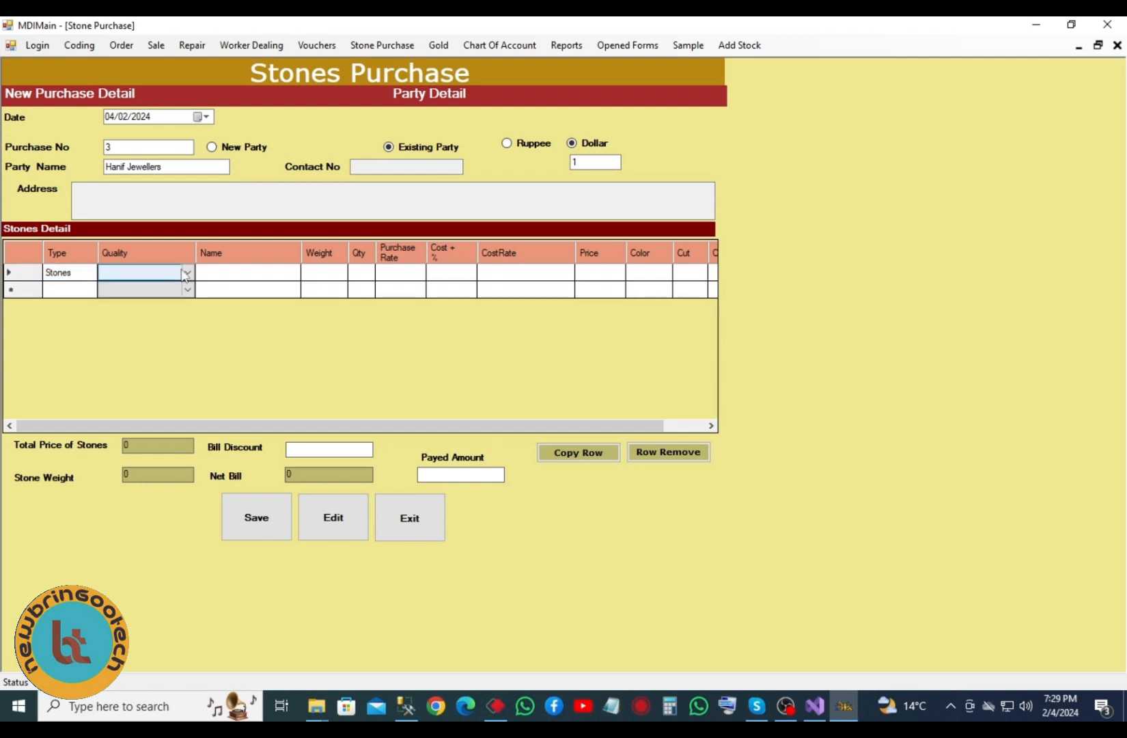
pyautogui.click(185, 274)
pyautogui.click(146, 286)
pyautogui.click(261, 271)
pyautogui.click(268, 273)
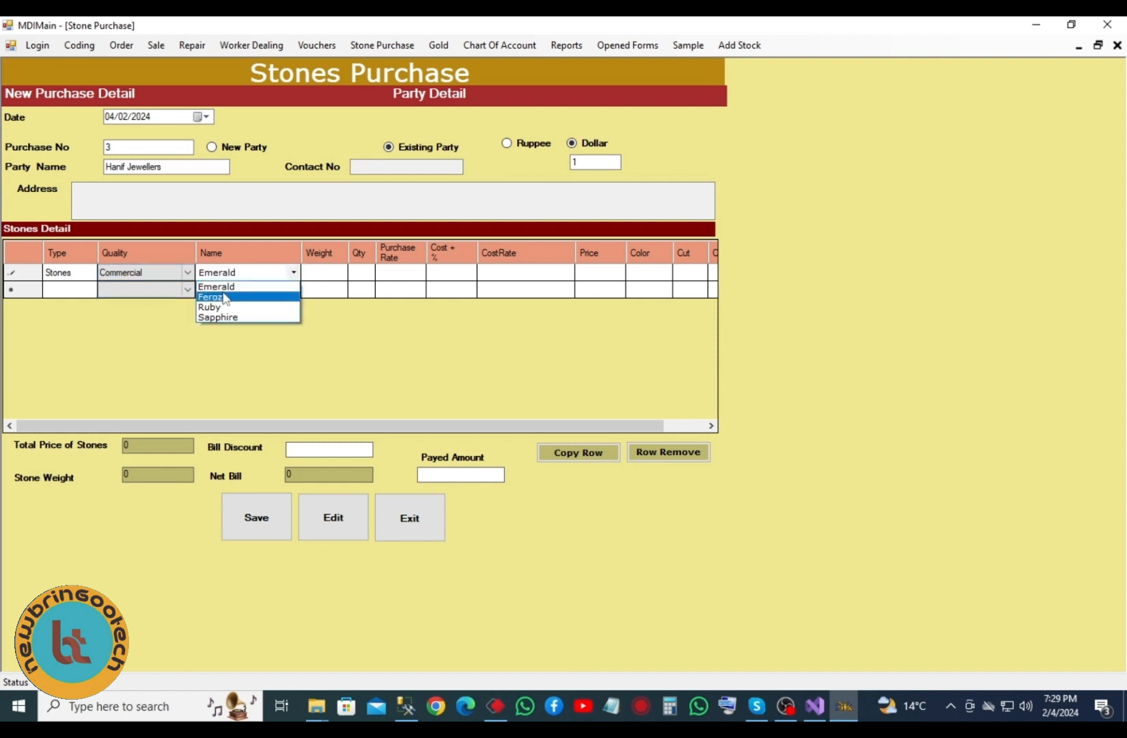
pyautogui.click(230, 296)
pyautogui.click(325, 272)
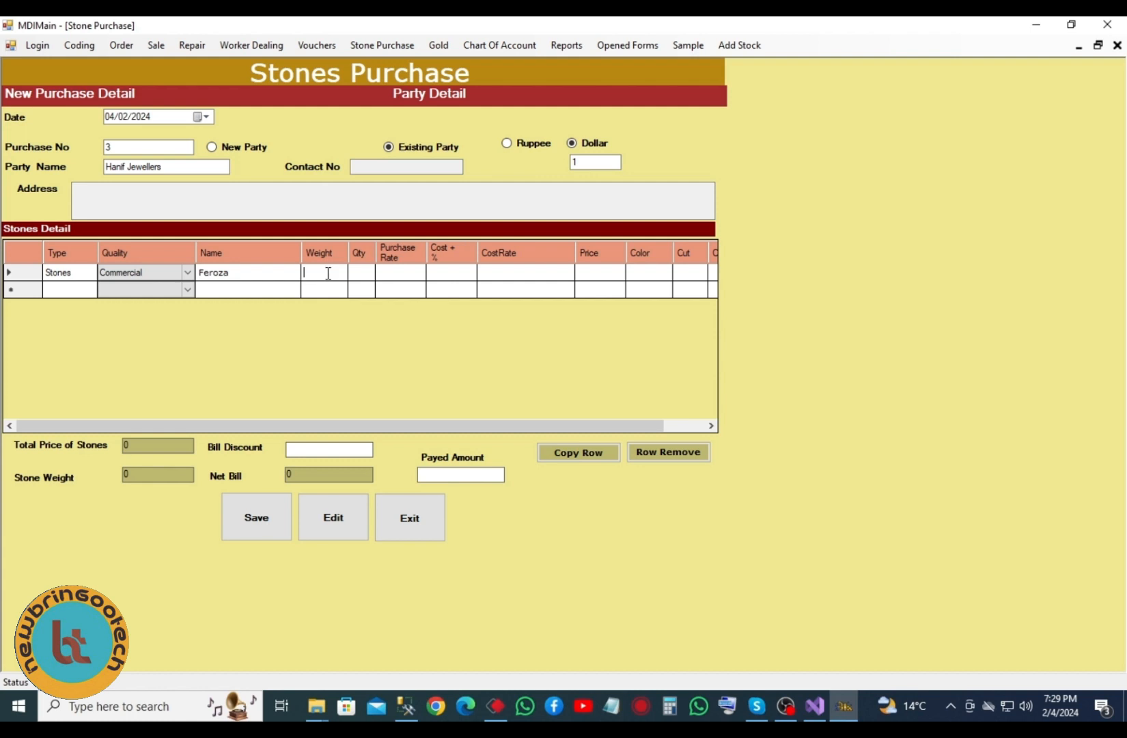
# - Give the Feroza line weight 100, quantity 50 and cost-plus 10%, resuming the debugger
pyautogui.write('100')
pyautogui.press('Tab')
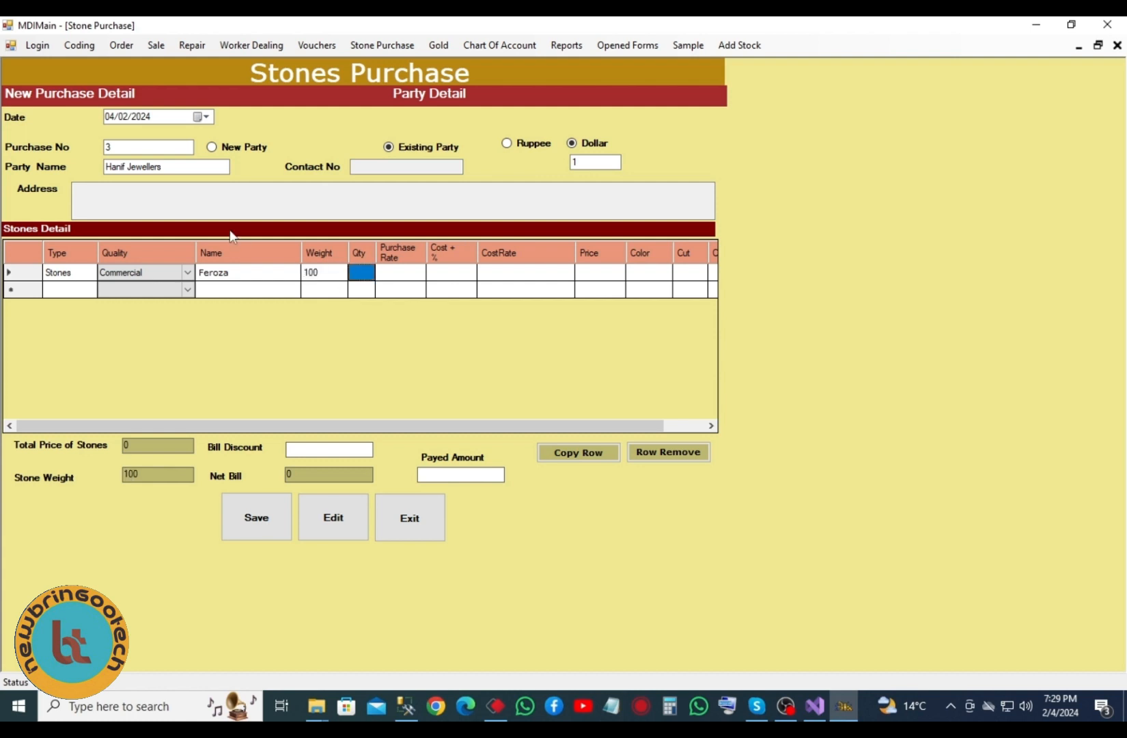
pyautogui.write('50')
pyautogui.press('Tab')
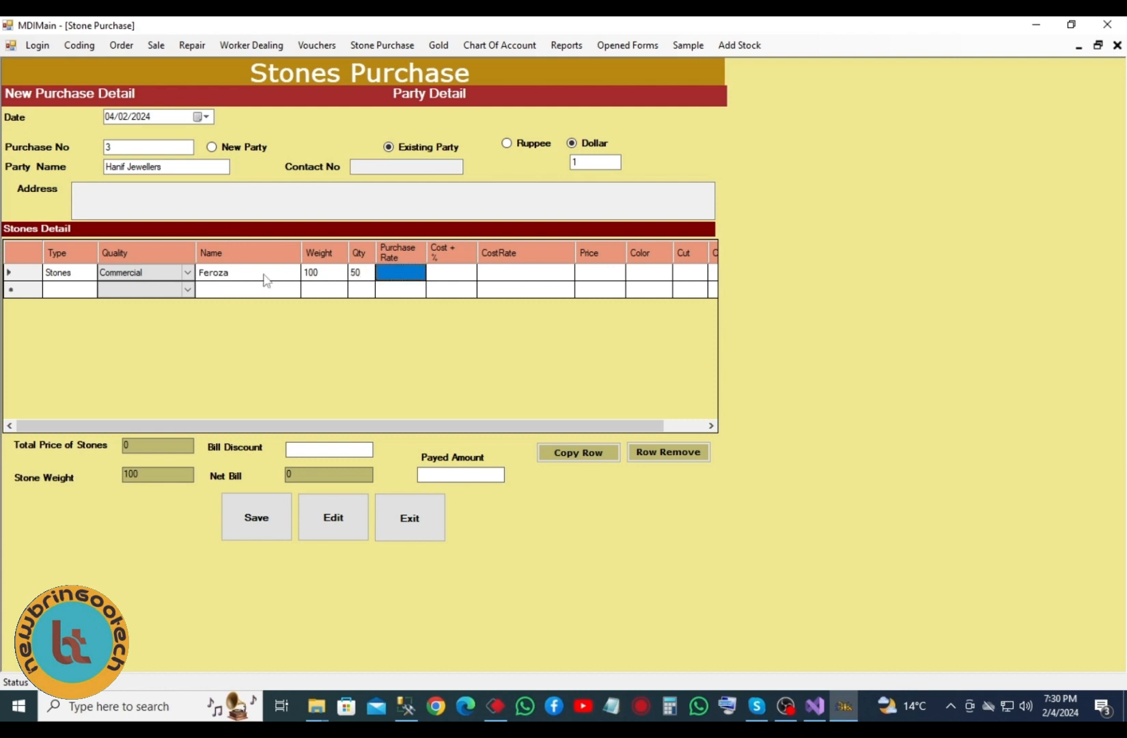
pyautogui.press('Tab')
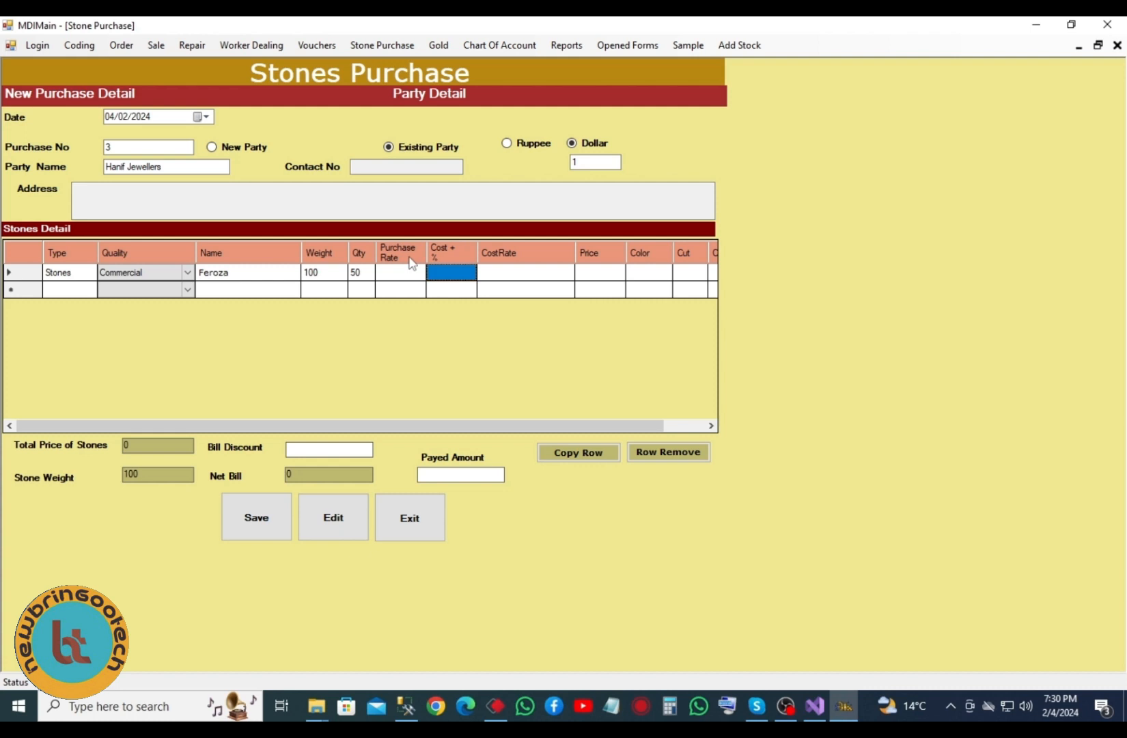
pyautogui.write('10')
pyautogui.press('Tab')
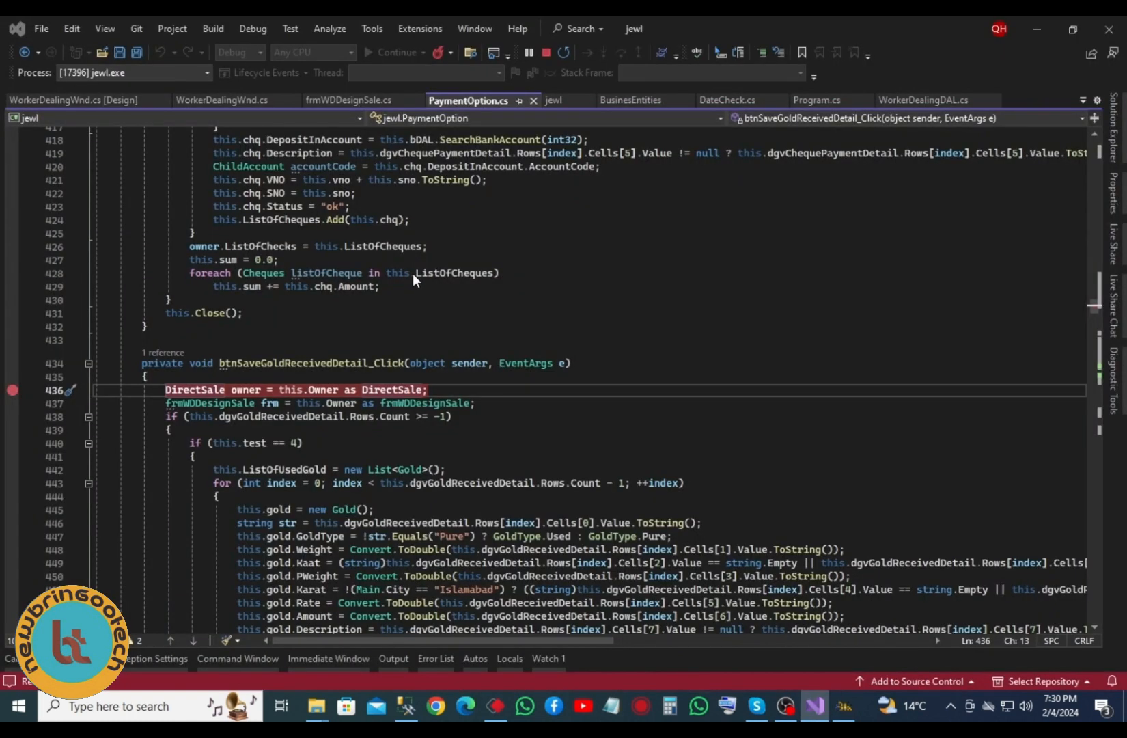
pyautogui.moveTo(12, 389); pyautogui.dragTo(12, 483)
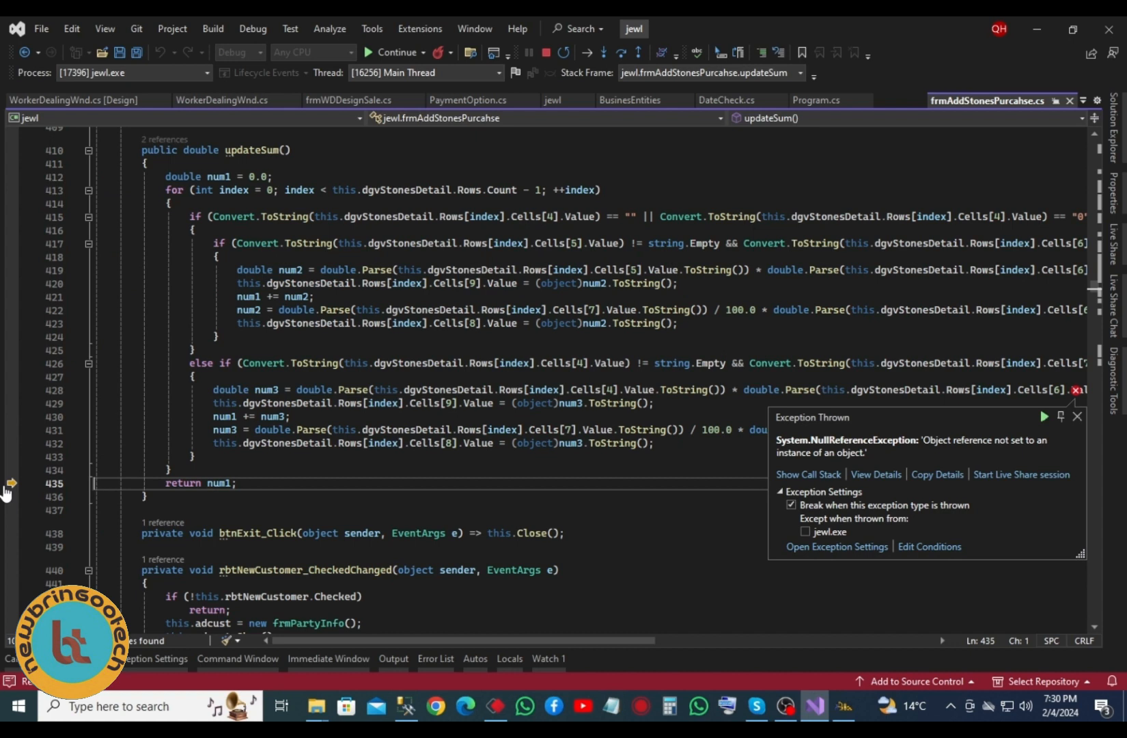
pyautogui.press('F5')
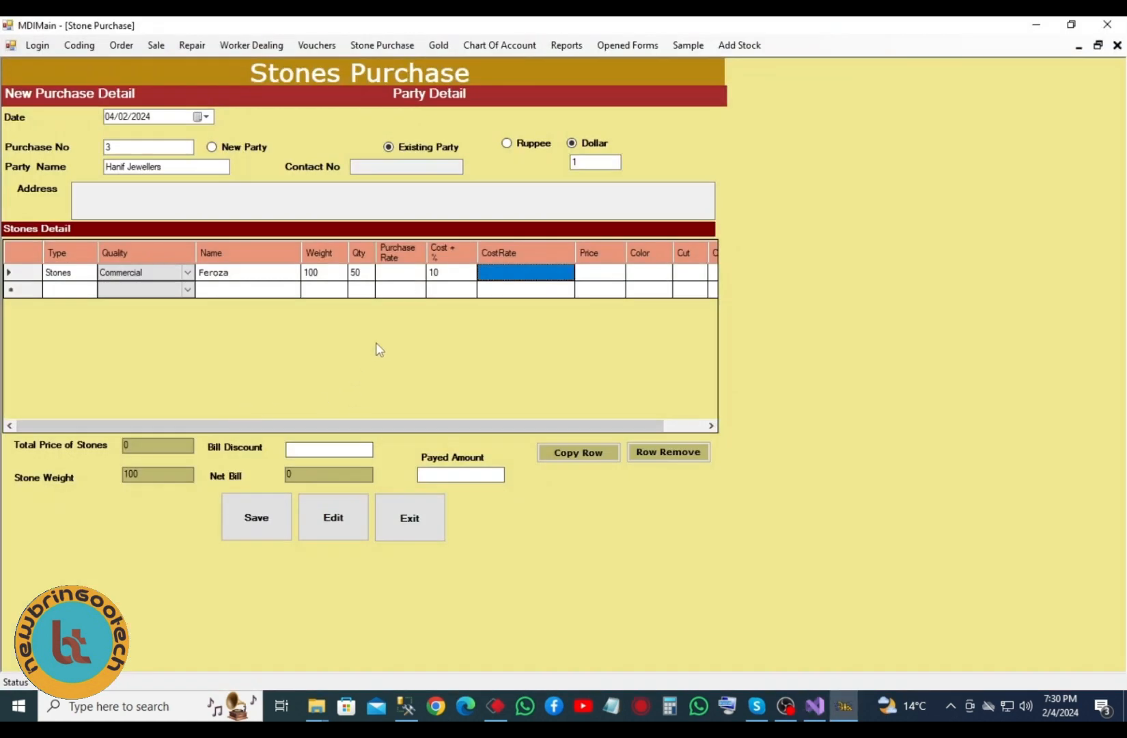
# - Set the Feroza line's purchase rate to 1200 so its price becomes 120000
pyautogui.click(405, 275)
pyautogui.click(407, 276)
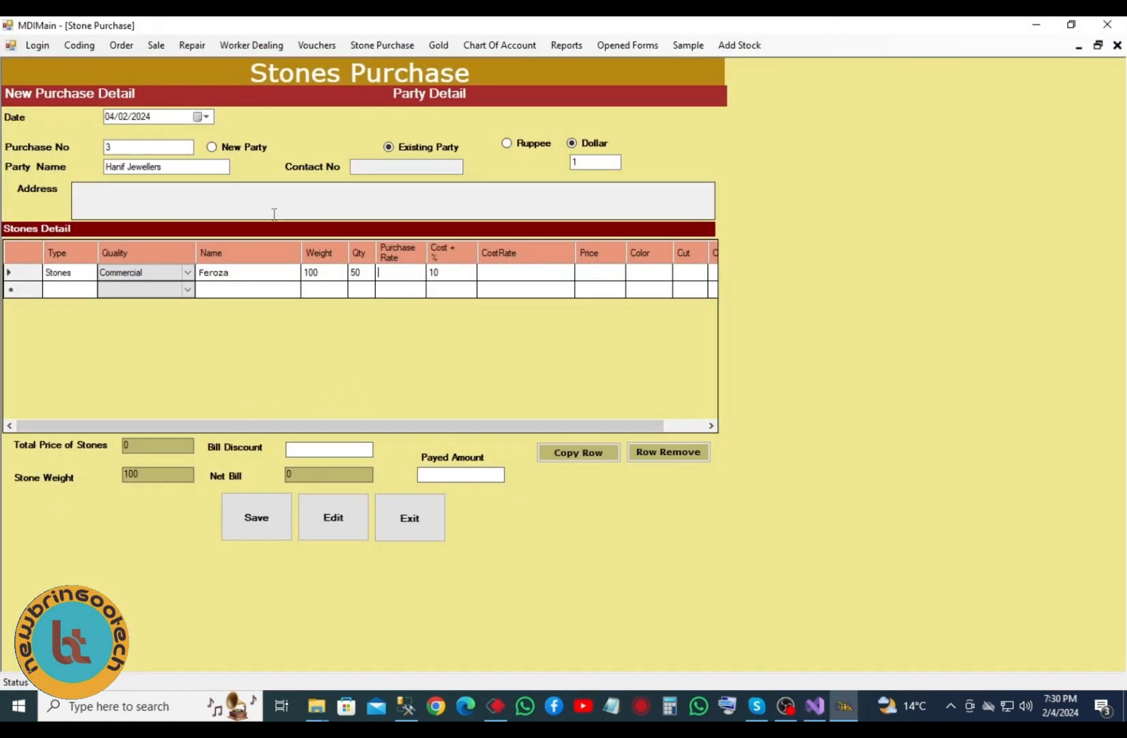
pyautogui.write('1200')
pyautogui.click(274, 213)
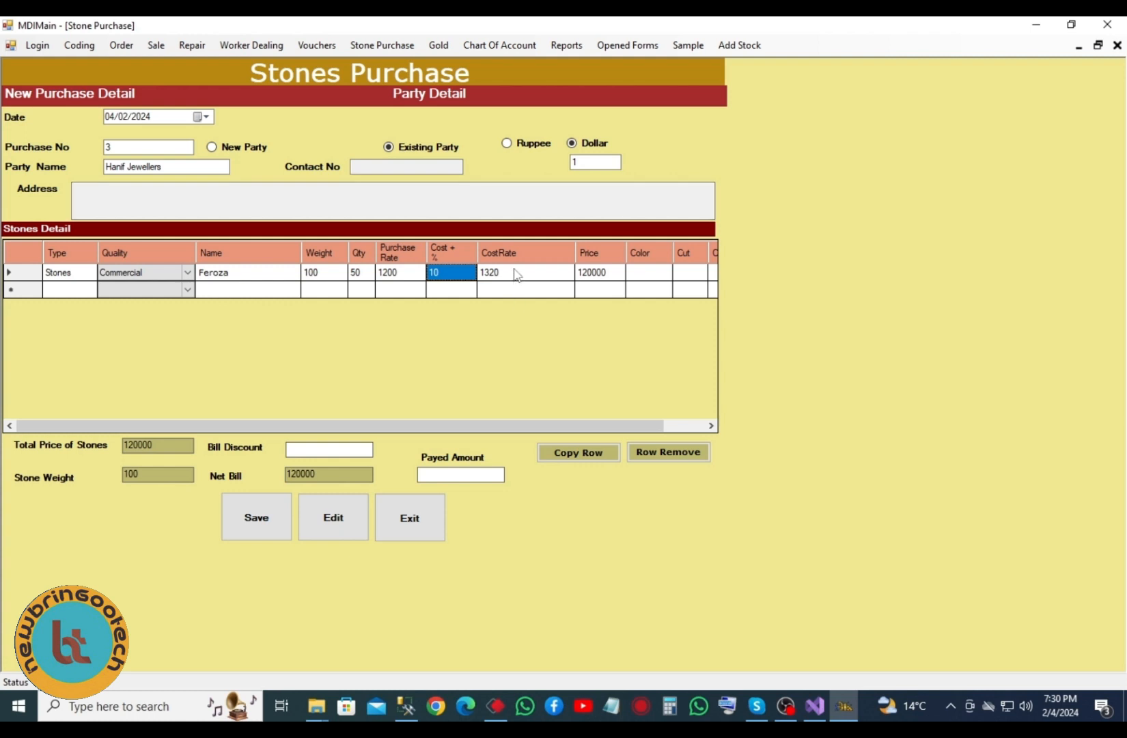
pyautogui.moveTo(564, 425); pyautogui.dragTo(654, 435)
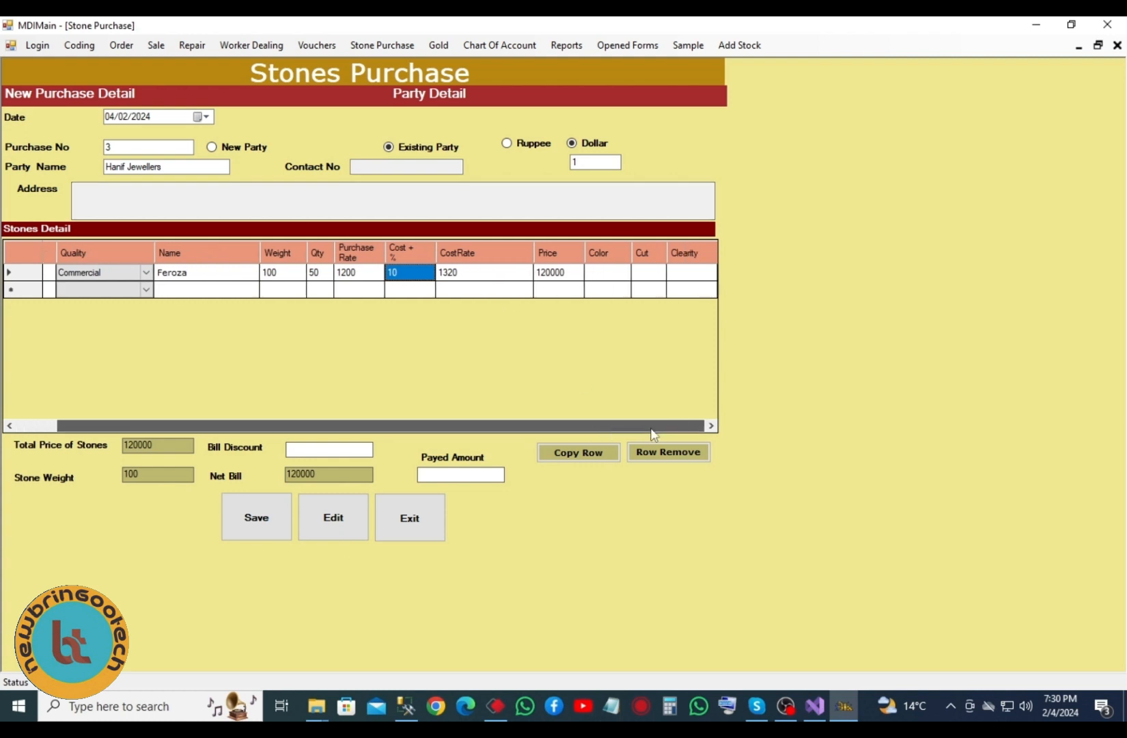
# - Keep Green as the Feroza colour and begin a new stone line's Type
pyautogui.click(614, 276)
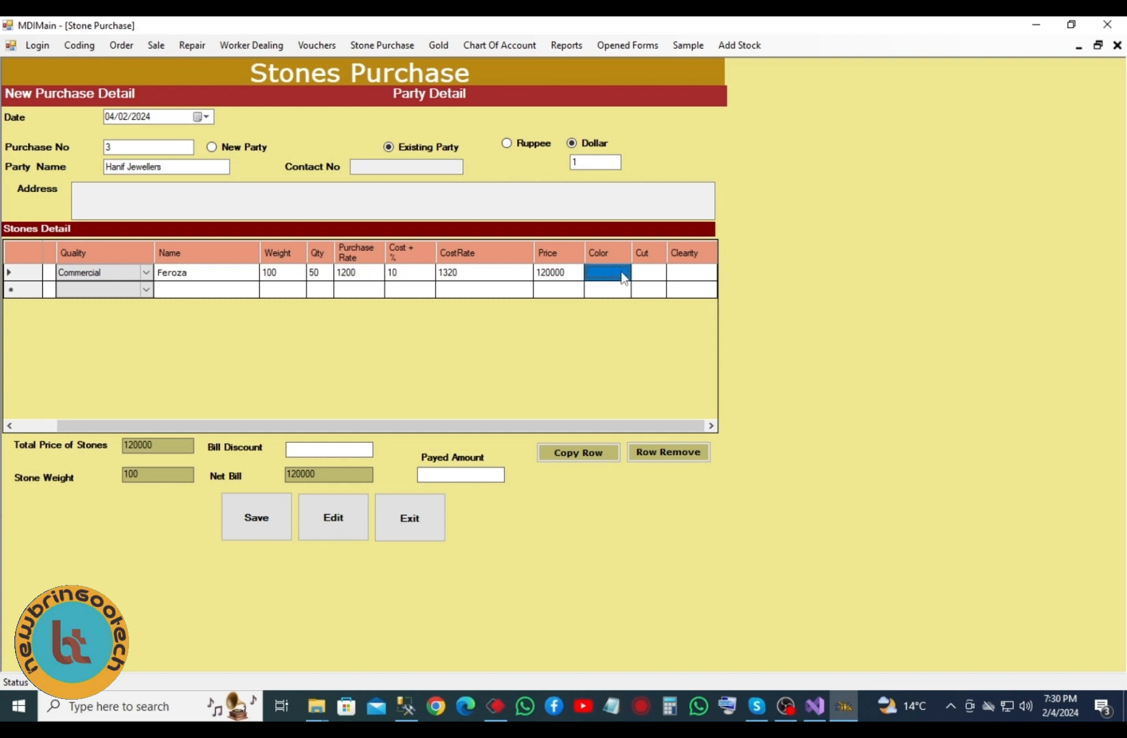
pyautogui.click(623, 276)
pyautogui.click(622, 273)
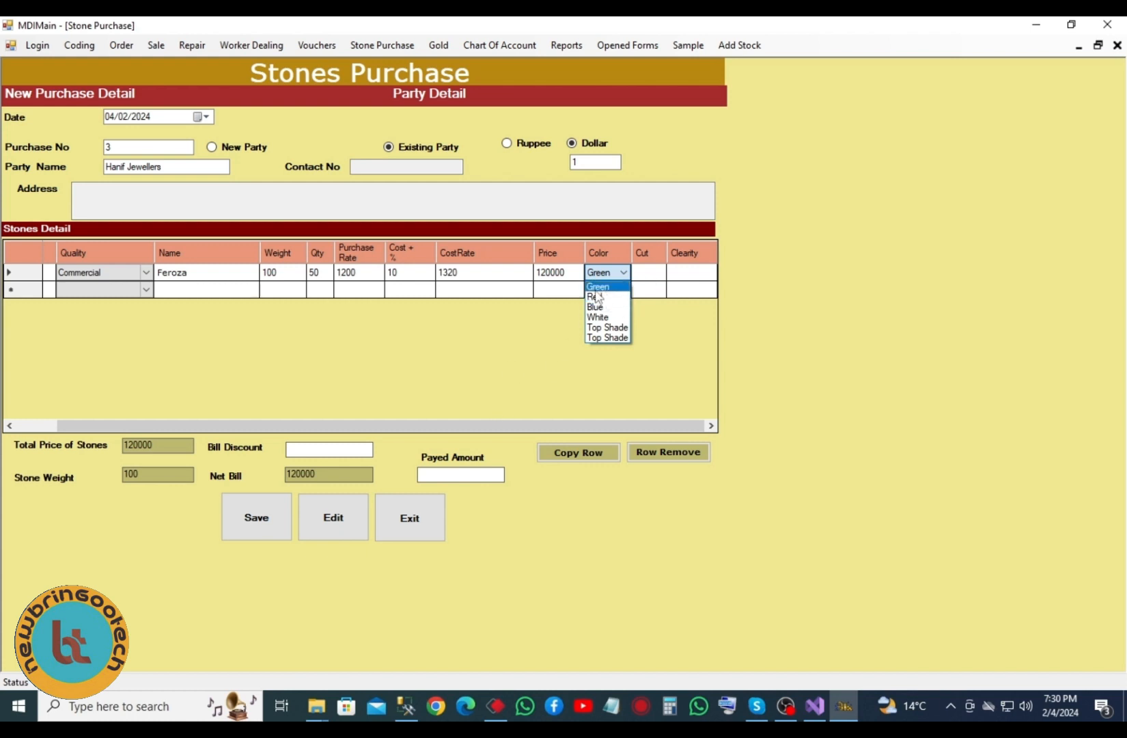
pyautogui.click(427, 287)
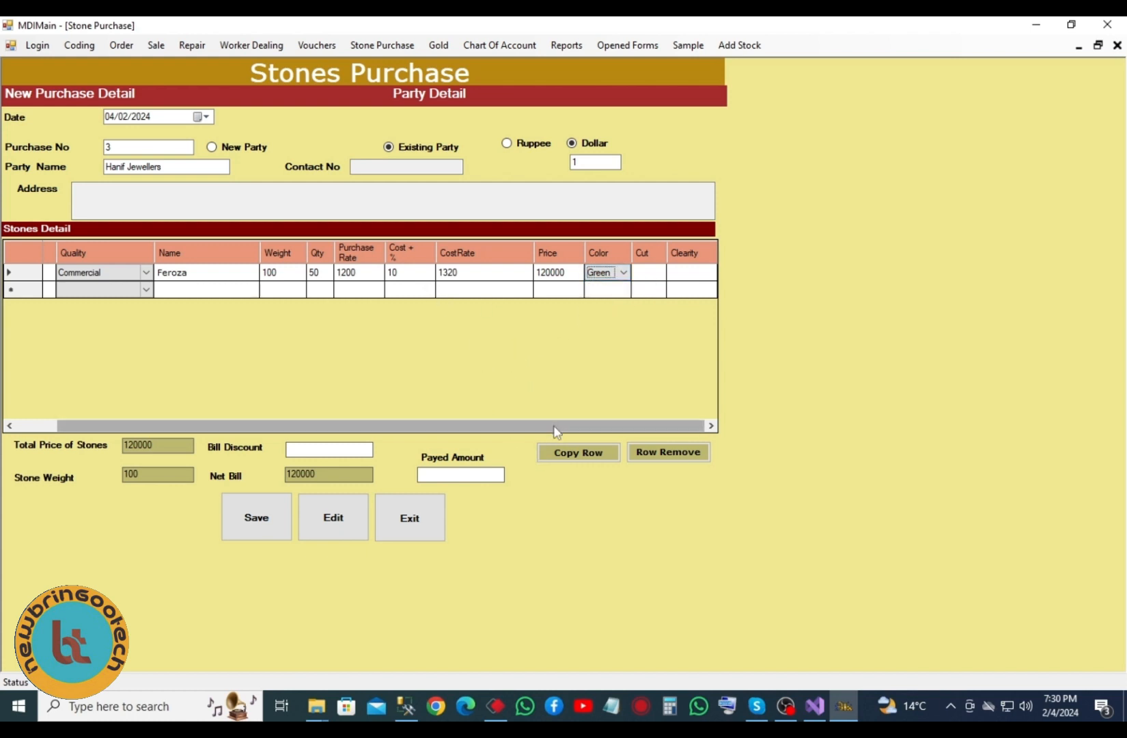
pyautogui.moveTo(556, 432); pyautogui.dragTo(360, 432)
pyautogui.click(83, 293)
pyautogui.click(87, 293)
# - Set the new line to Diamonds, Commercial quality, named 10 Ptr
pyautogui.click(68, 310)
pyautogui.click(161, 289)
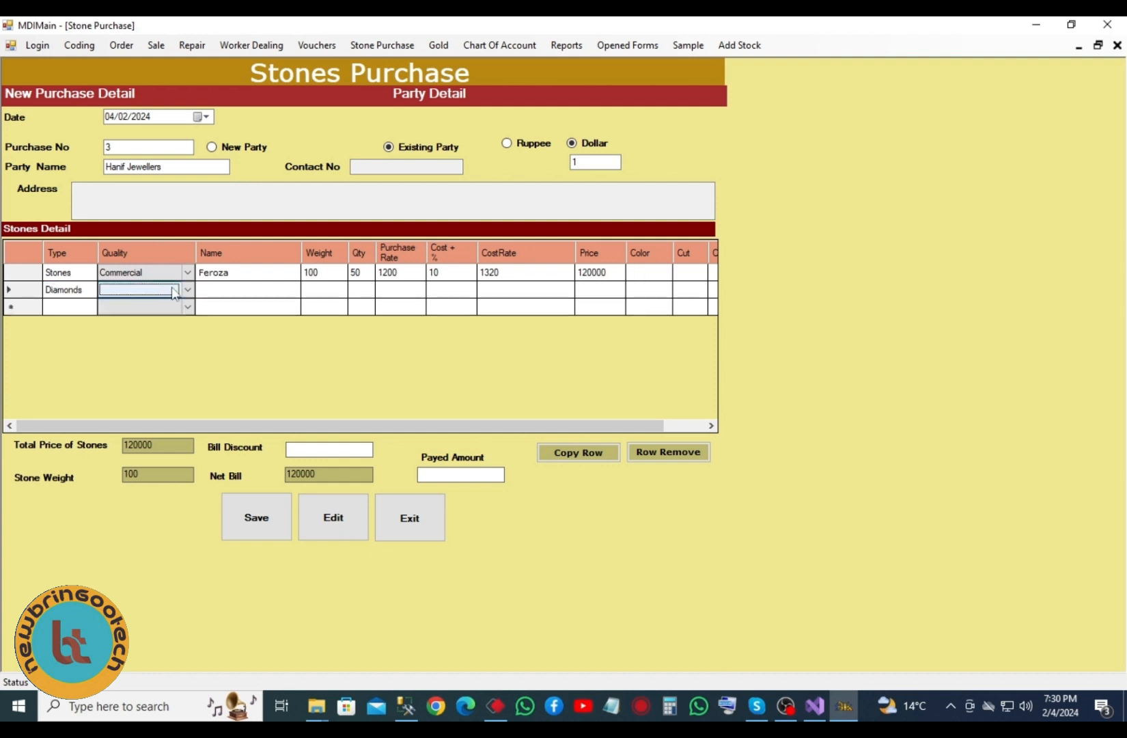
pyautogui.click(173, 292)
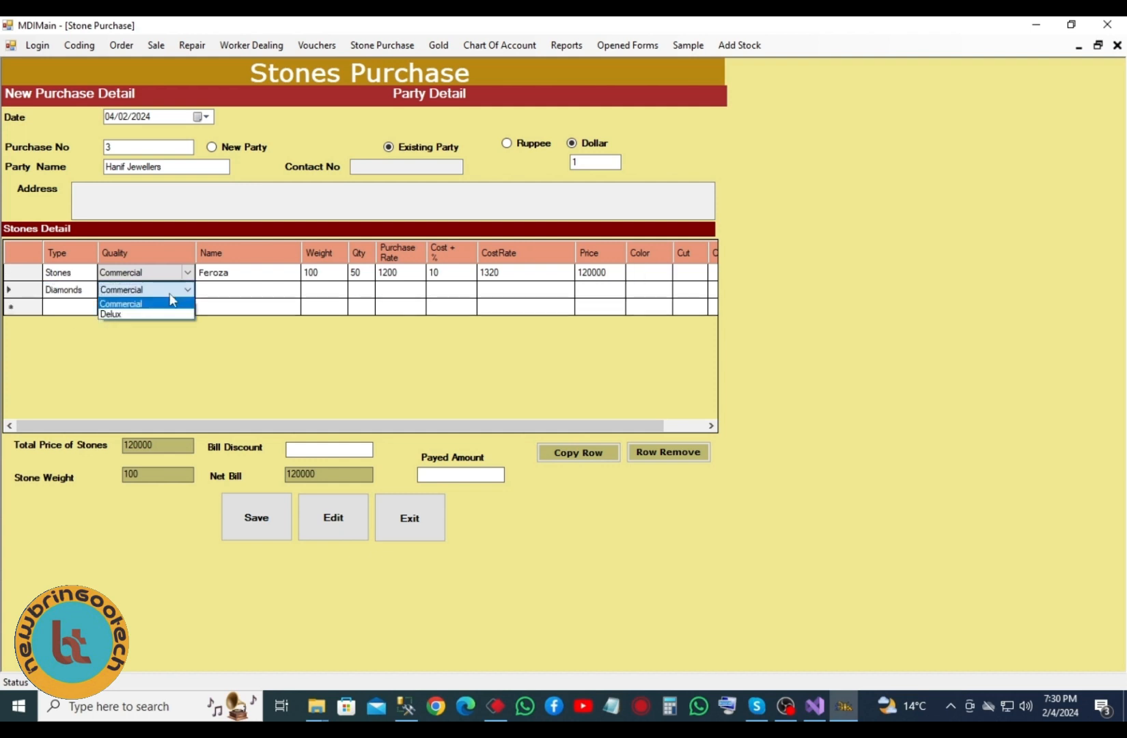
pyautogui.click(137, 304)
pyautogui.click(231, 290)
pyautogui.click(236, 292)
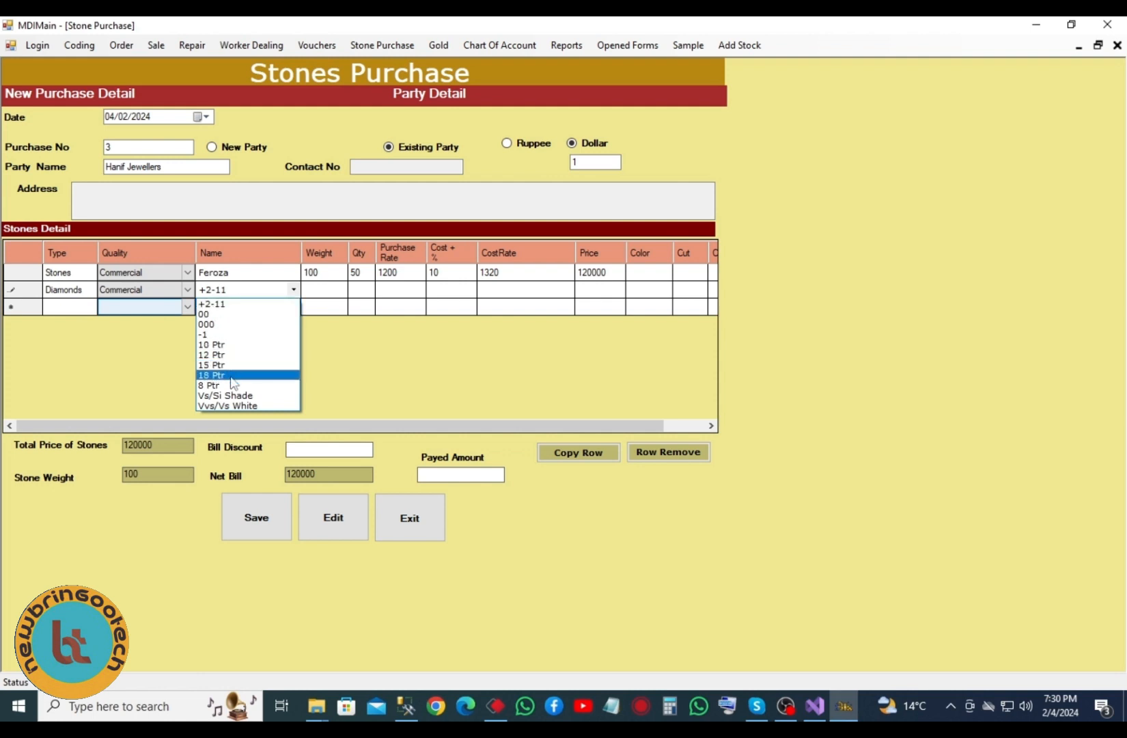
pyautogui.click(244, 345)
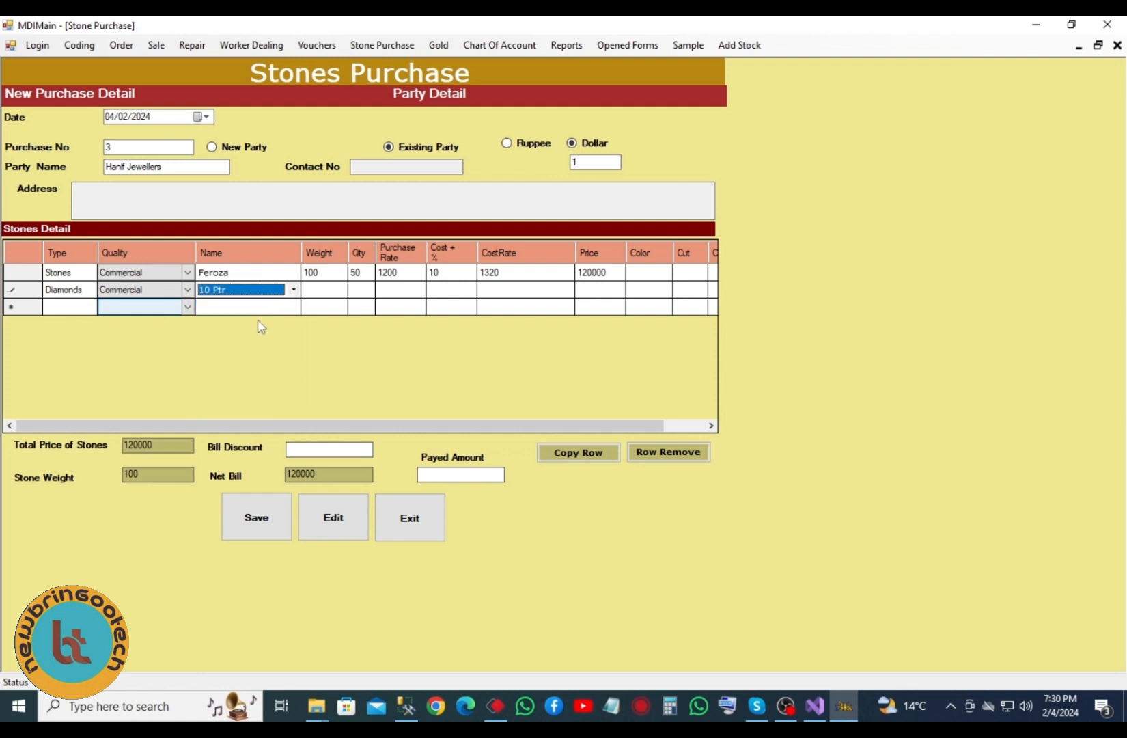
# - Step across the Diamonds line's weight, quantity, rate, cost, price, colour and cut cells
pyautogui.click(327, 290)
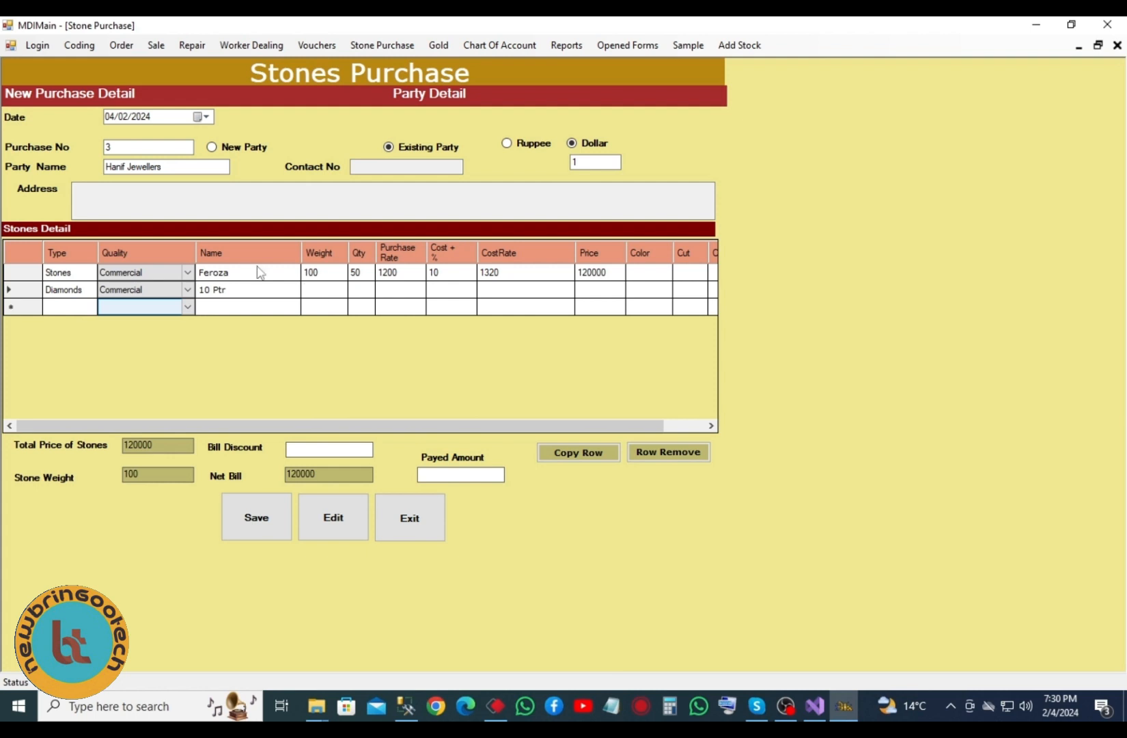
pyautogui.click(361, 293)
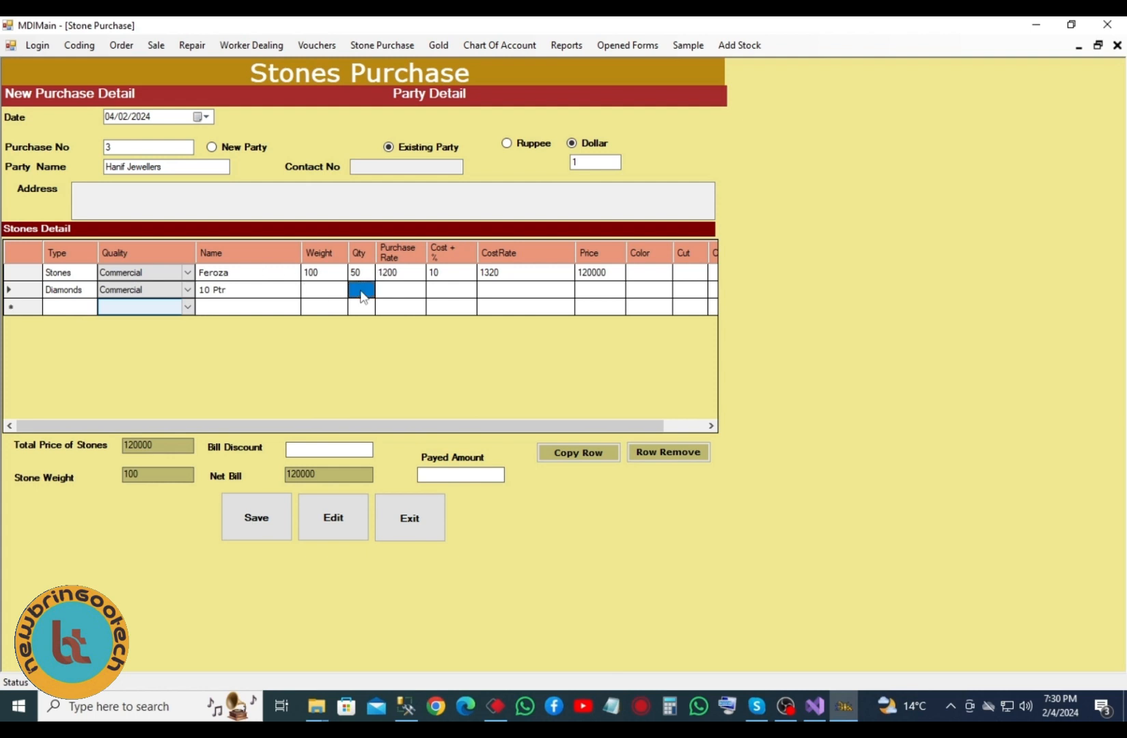
pyautogui.click(402, 294)
pyautogui.click(444, 293)
pyautogui.click(536, 292)
pyautogui.click(584, 297)
pyautogui.click(666, 295)
pyautogui.click(689, 292)
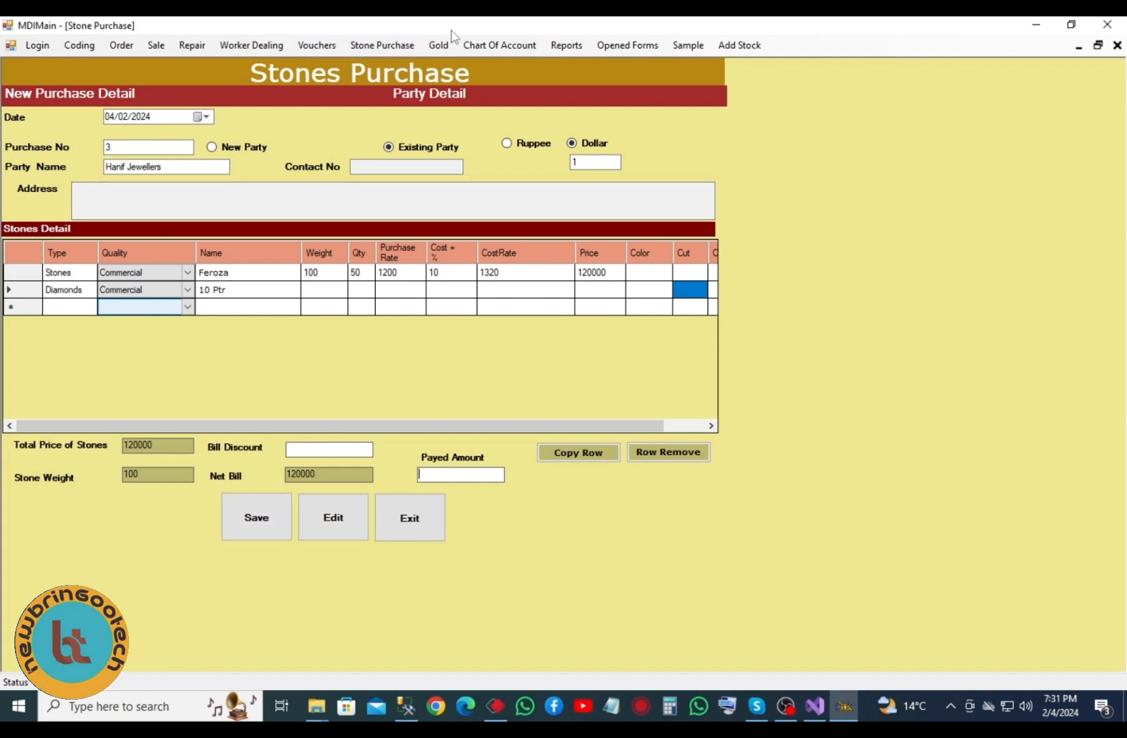
pyautogui.click(566, 45)
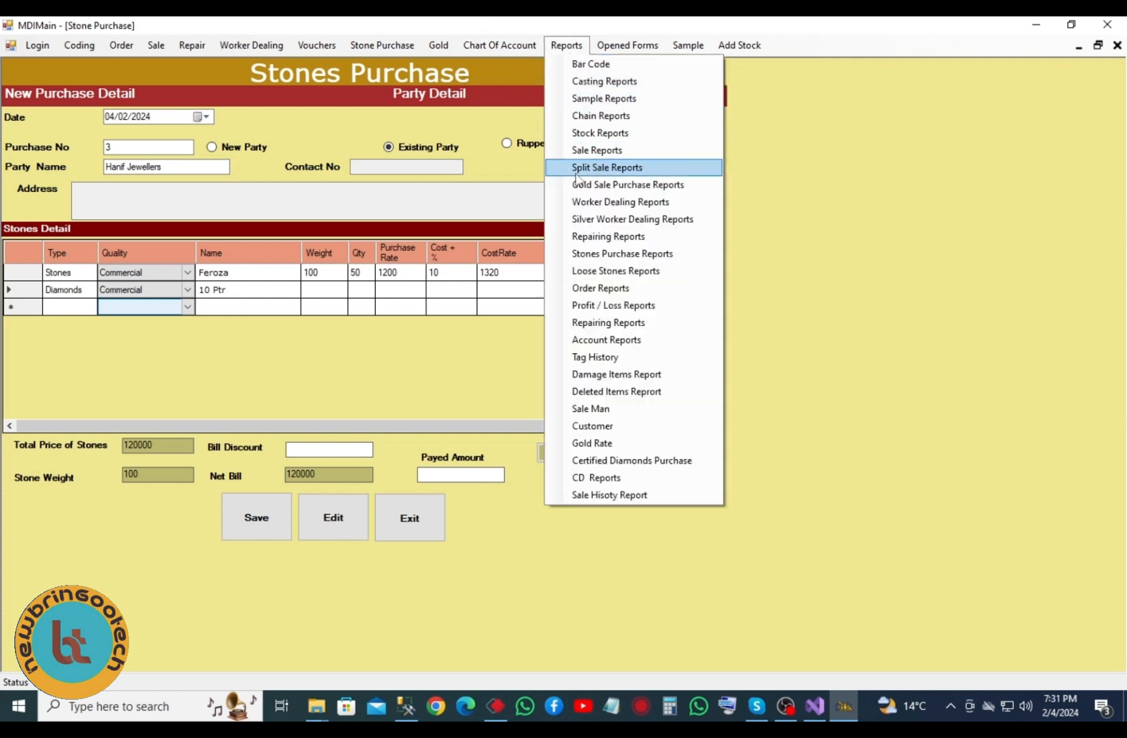
# - Open Stones Purchase Reports and select the Stone Stock Detail report
pyautogui.click(592, 256)
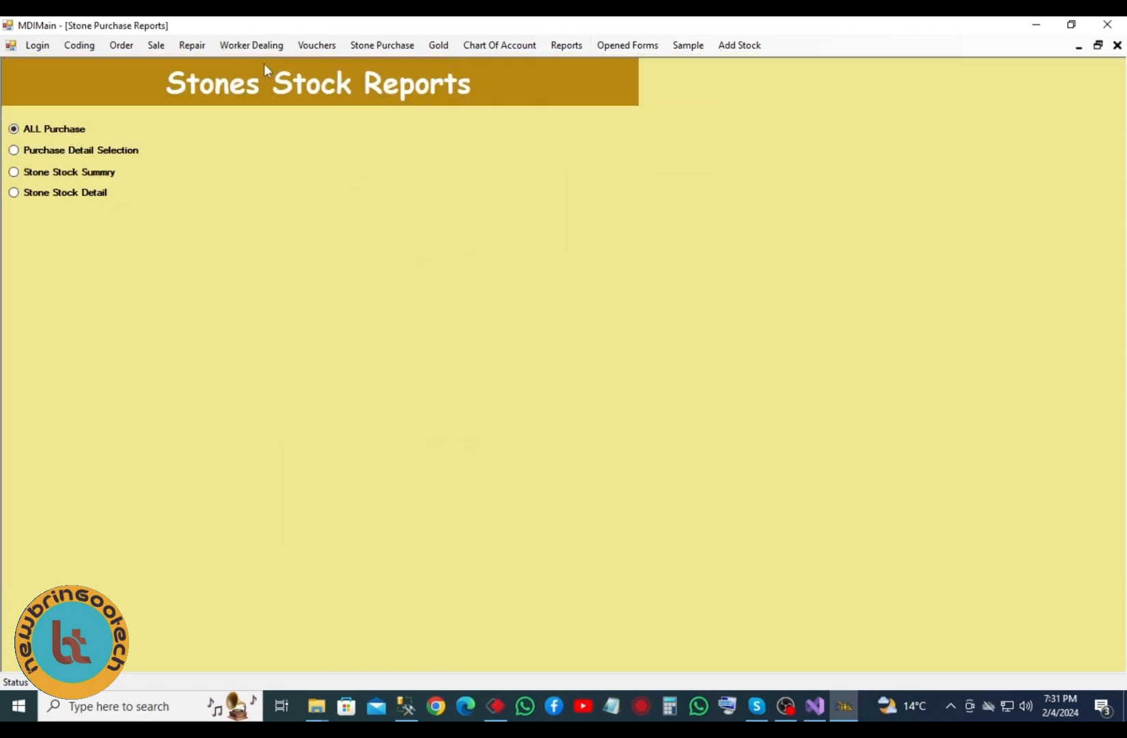
pyautogui.click(251, 46)
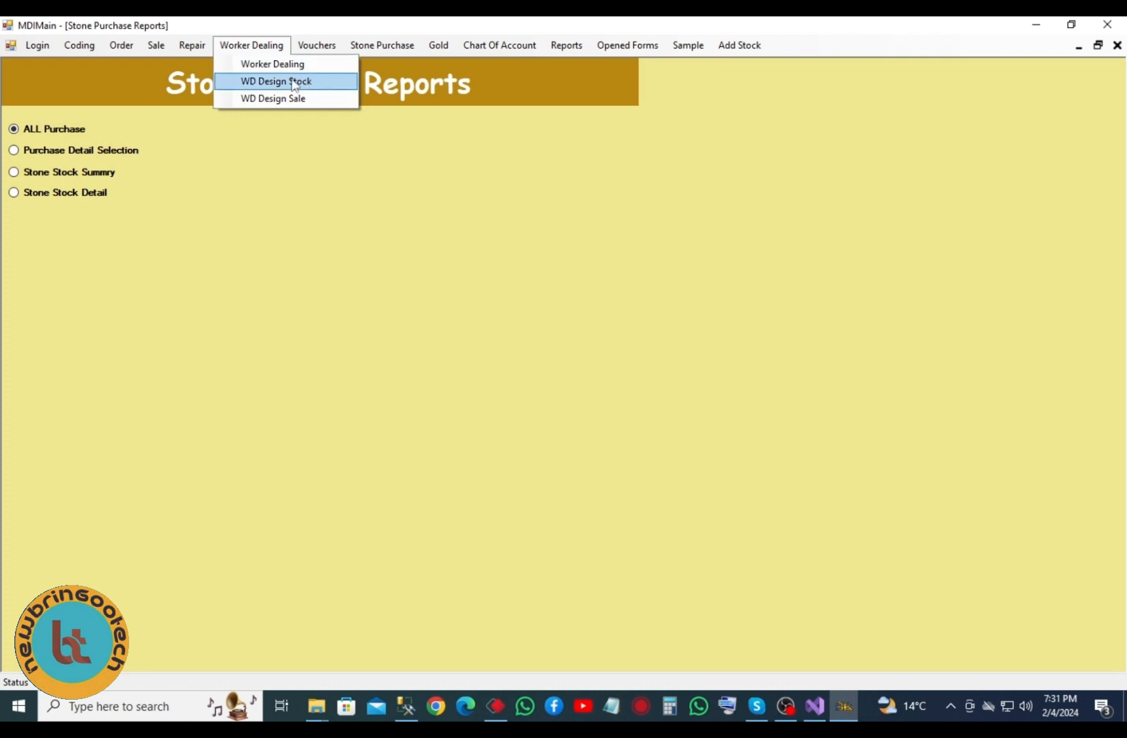
pyautogui.click(73, 196)
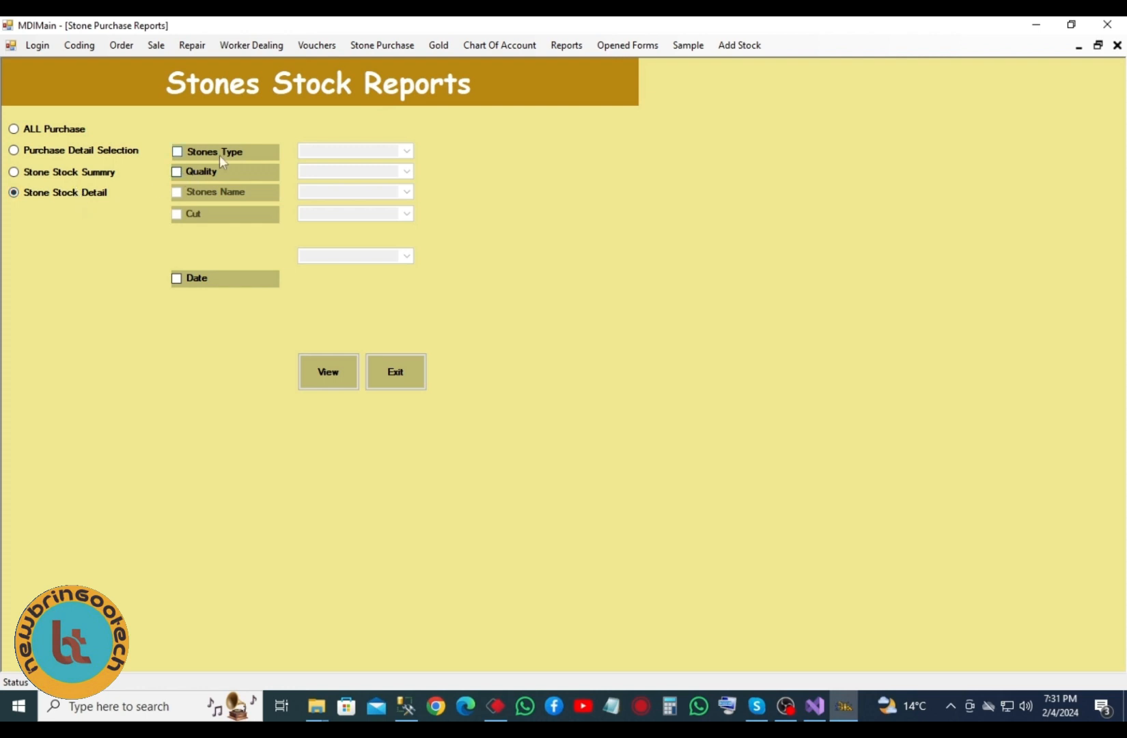
pyautogui.click(48, 135)
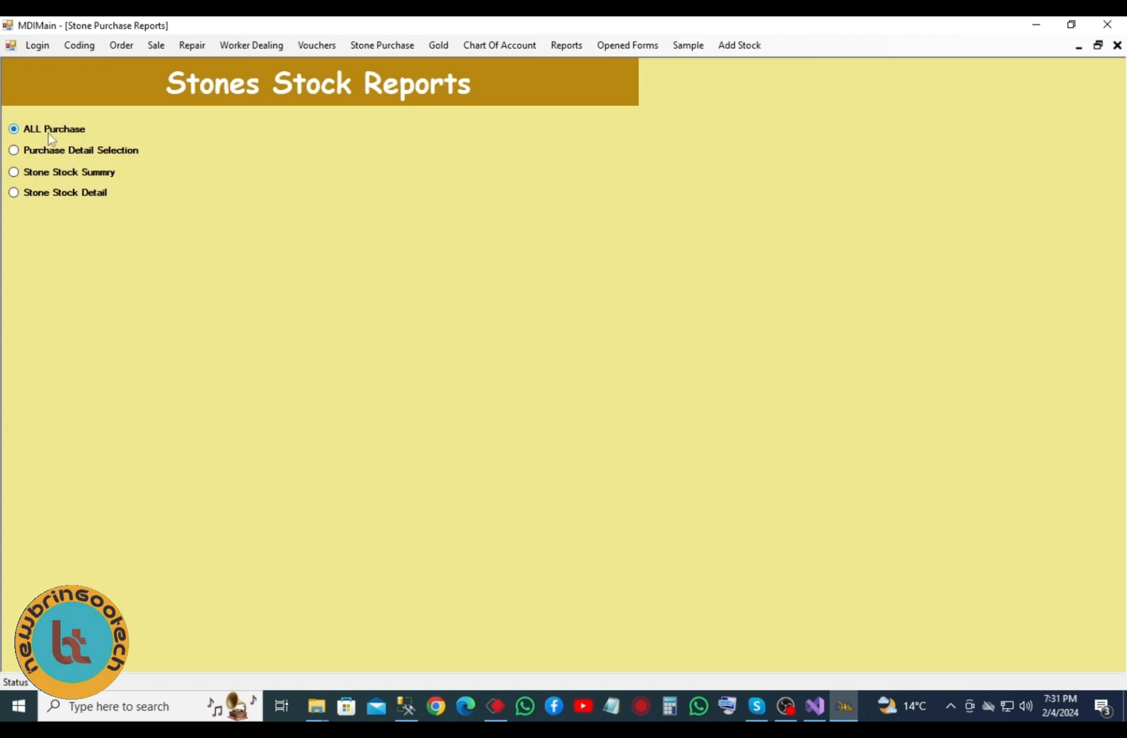
pyautogui.click(54, 194)
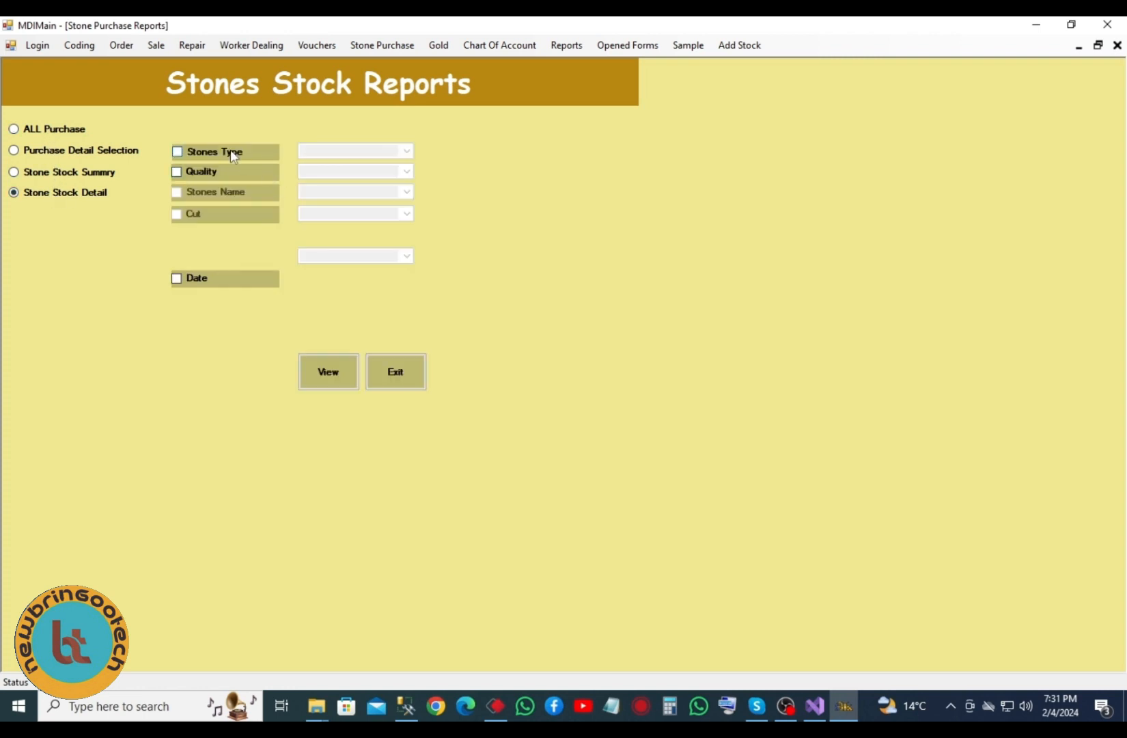
# - Filter stock detail to Stones Type Stones, Quality Commercial, Stones Name Feroza
pyautogui.click(233, 156)
pyautogui.click(406, 151)
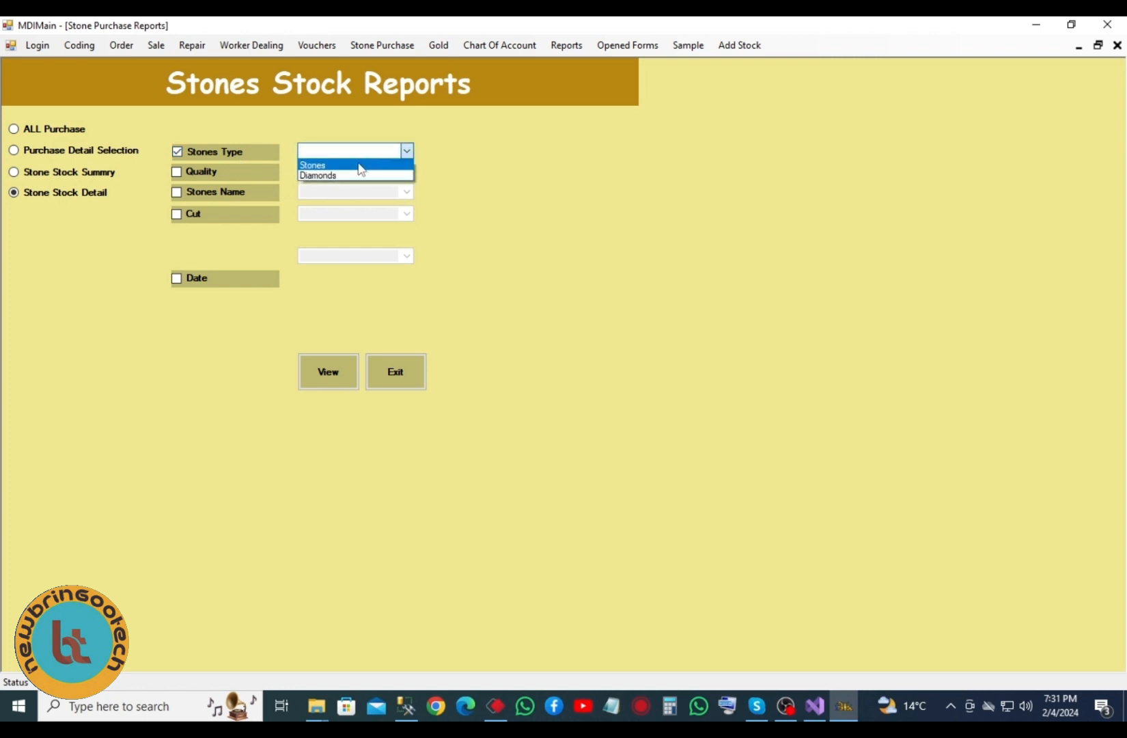
pyautogui.click(359, 166)
pyautogui.click(224, 169)
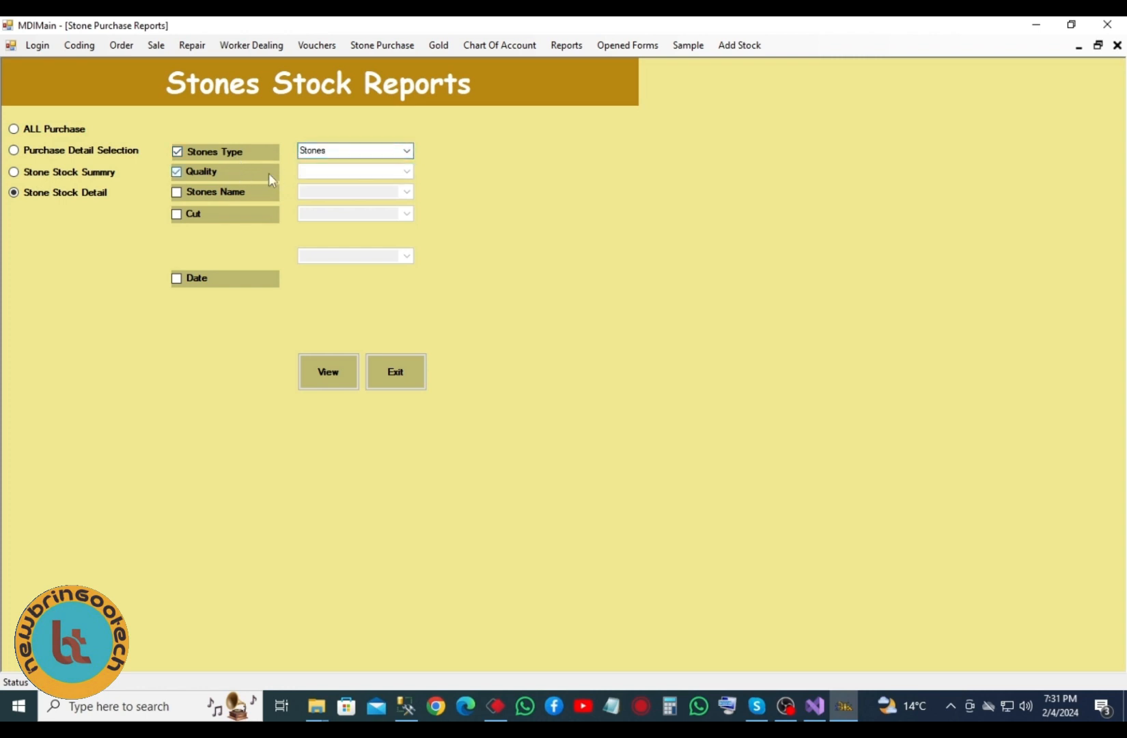
pyautogui.click(407, 171)
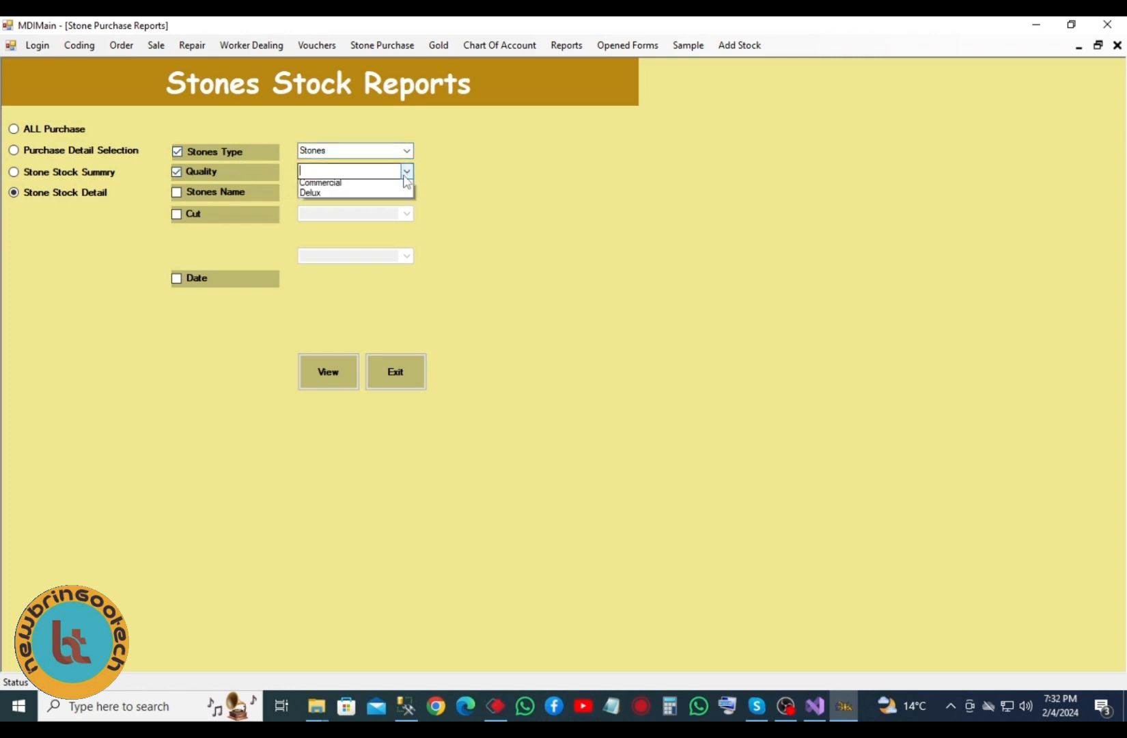
pyautogui.click(326, 186)
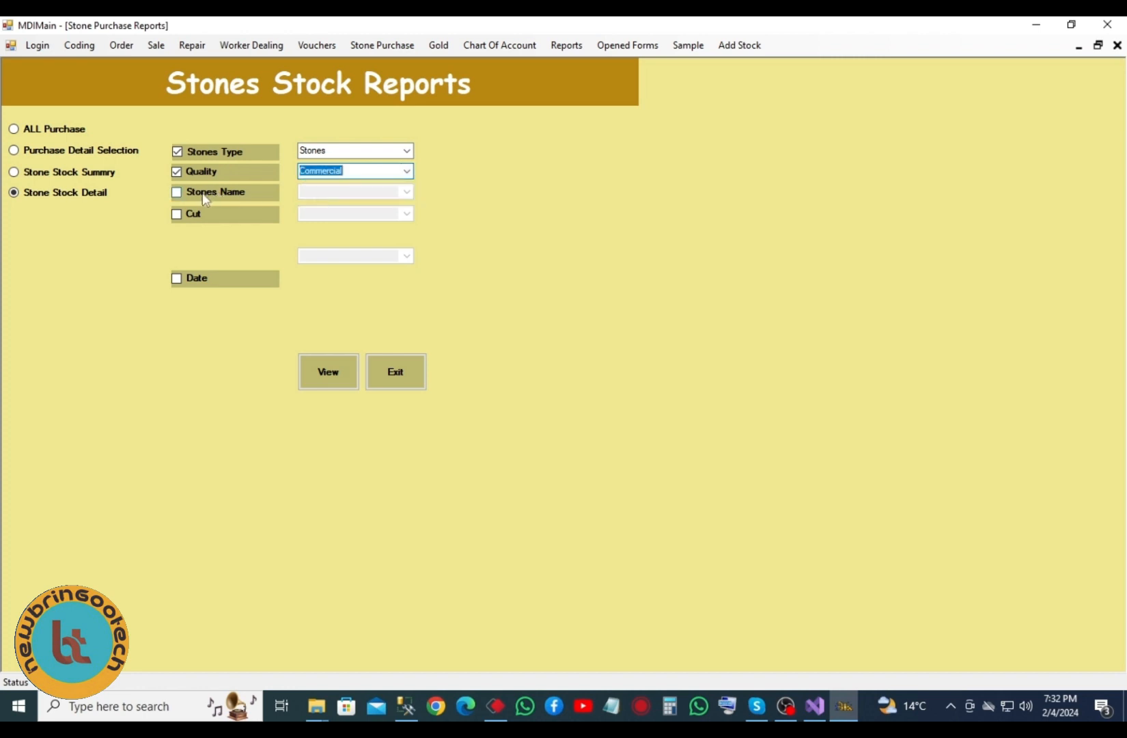
pyautogui.click(205, 193)
pyautogui.click(407, 192)
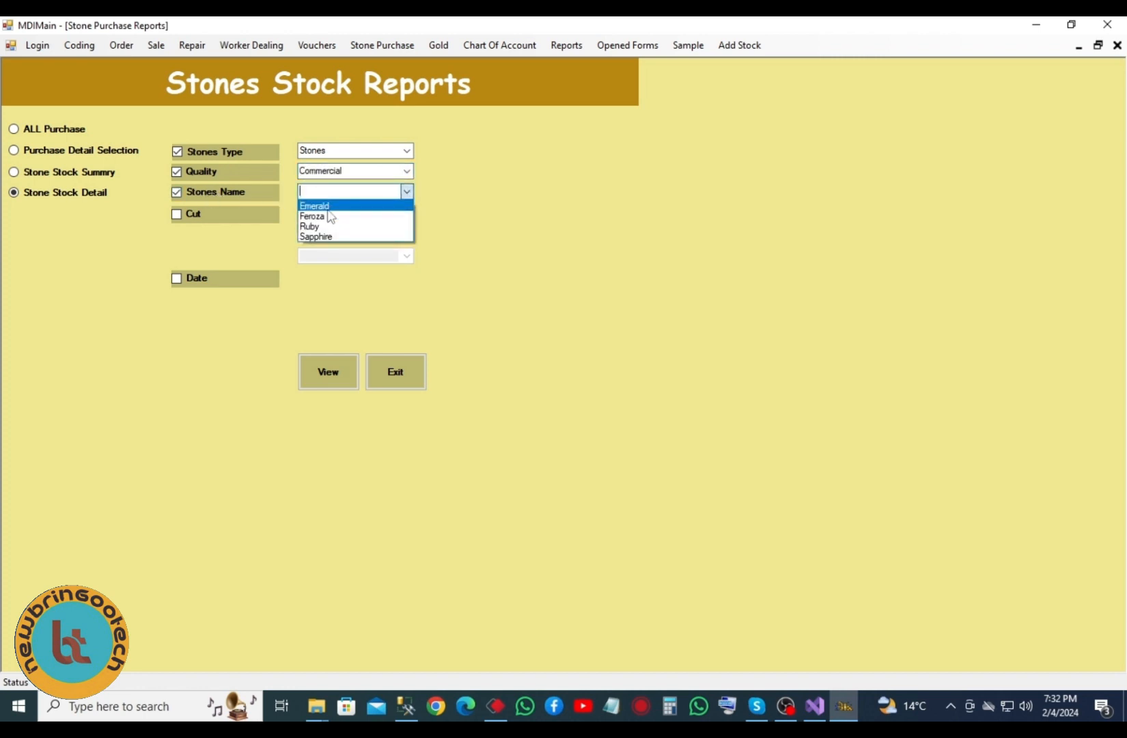
pyautogui.click(320, 217)
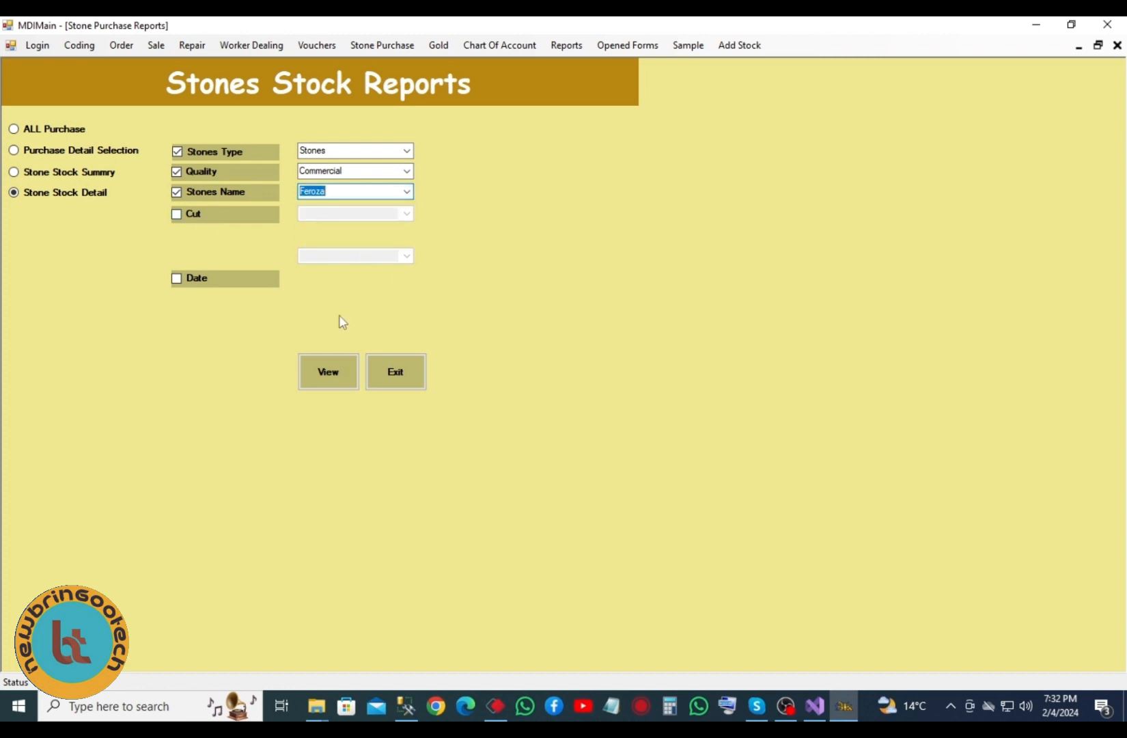
# - Generate the filtered Stones Available Stock report, continuing past the breakpoint with F5
pyautogui.click(332, 371)
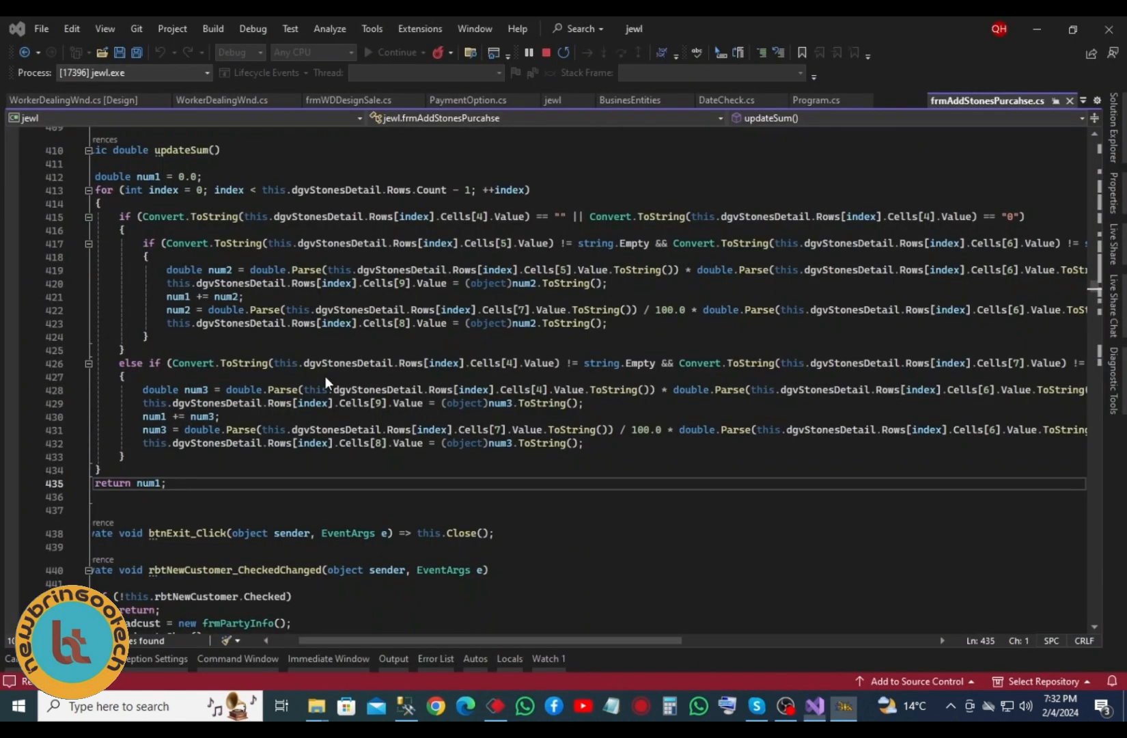
pyautogui.press('F5')
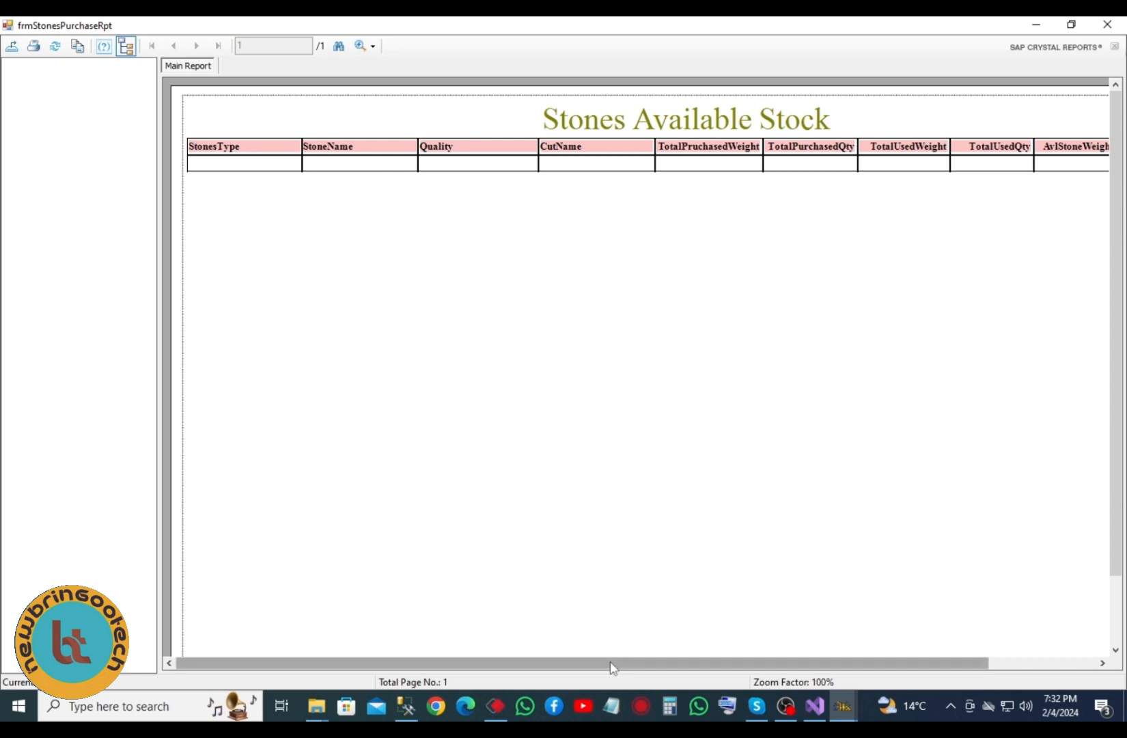
# - Scroll the Stones Available Stock report right, close it, and return to Jewel Manager
pyautogui.moveTo(613, 667); pyautogui.dragTo(719, 668)
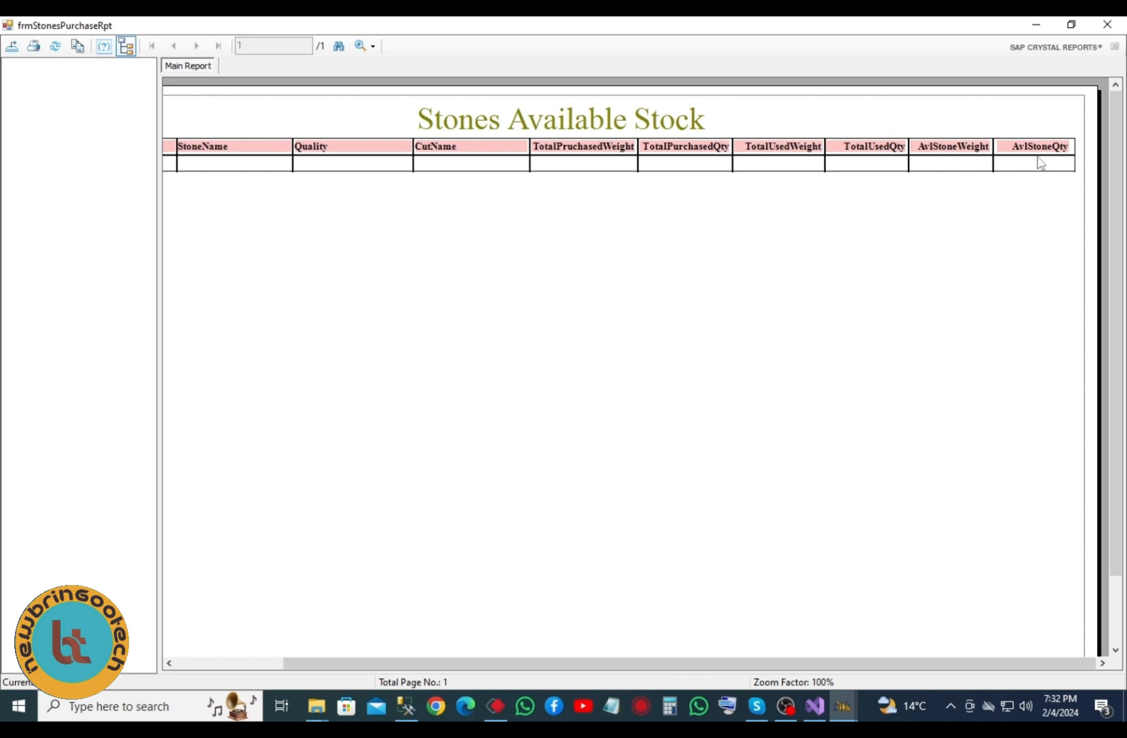
pyautogui.click(1107, 26)
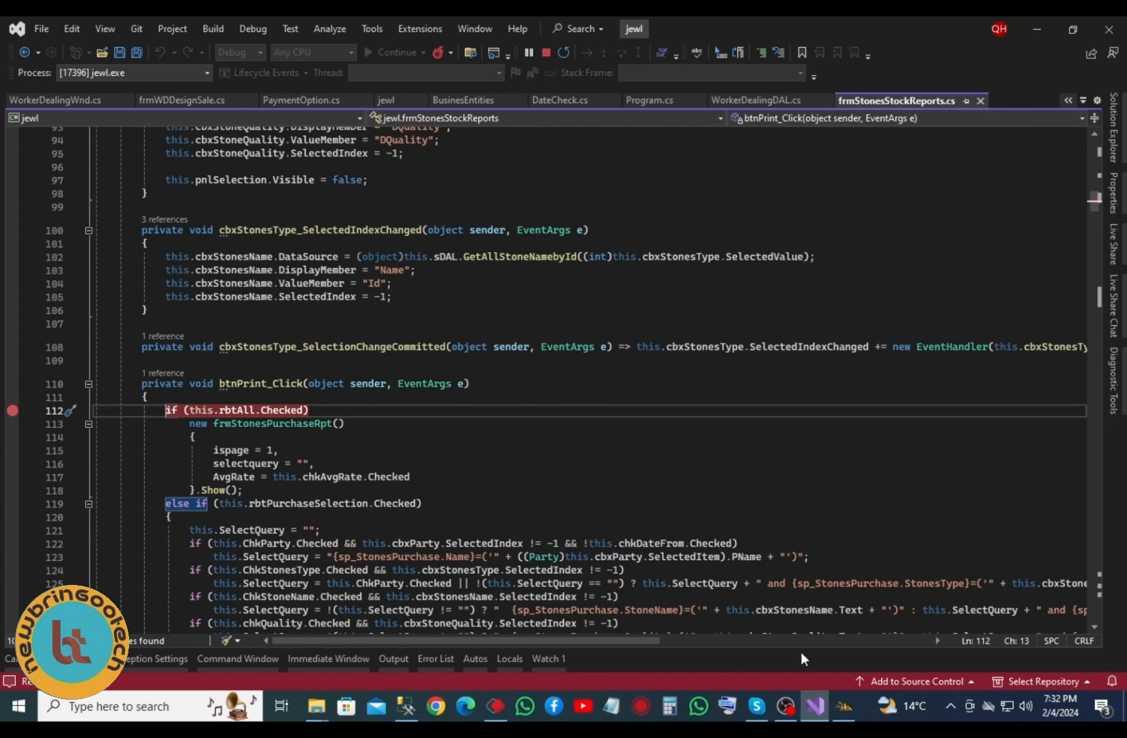
pyautogui.click(844, 705)
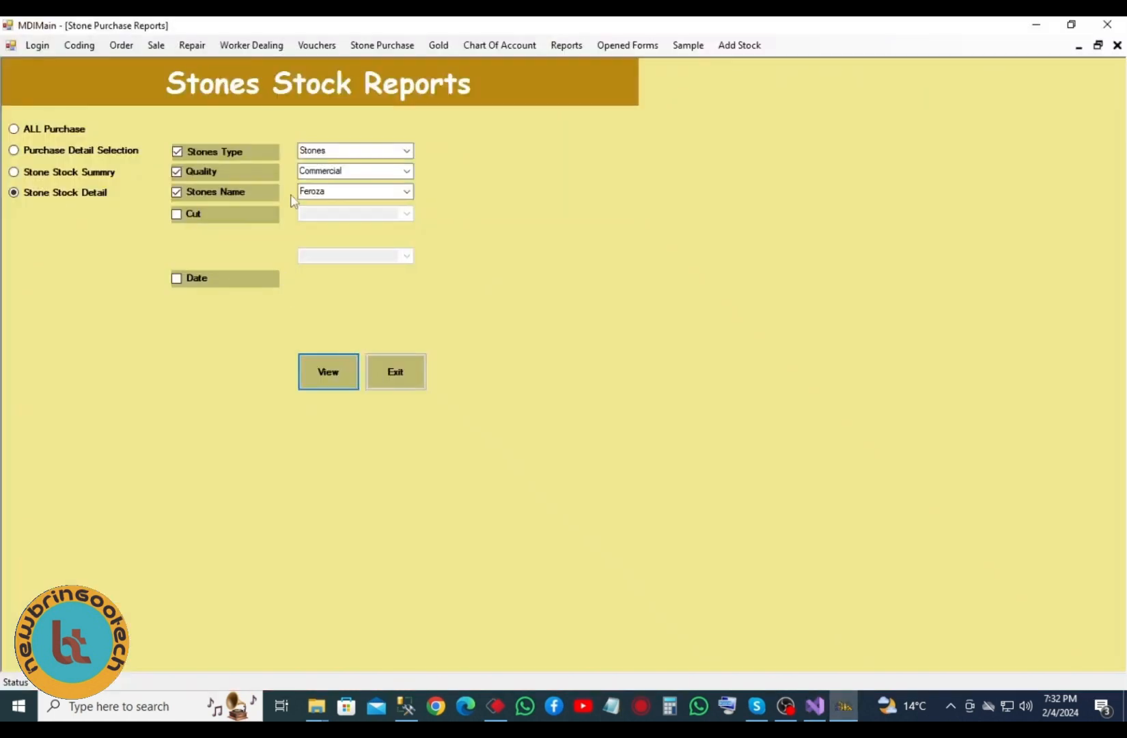
# - Open Cash Receive voucher CRV7 set to Cash, then the Chart Of Account
pyautogui.click(310, 48)
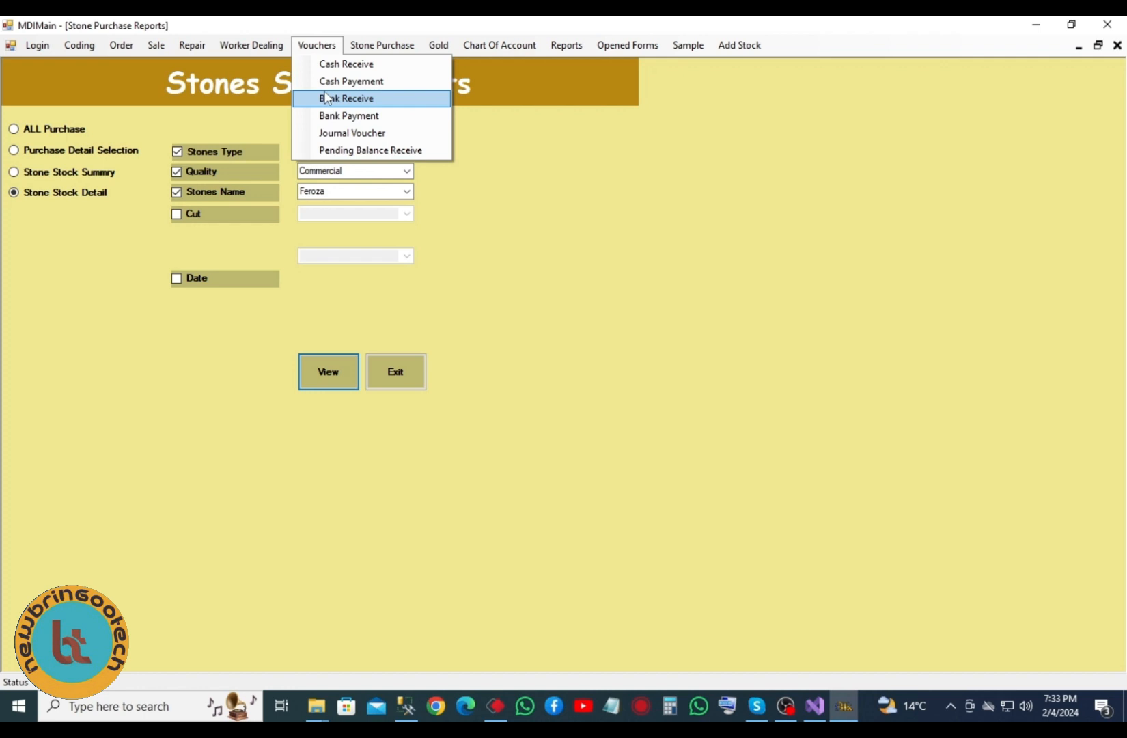
pyautogui.click(345, 64)
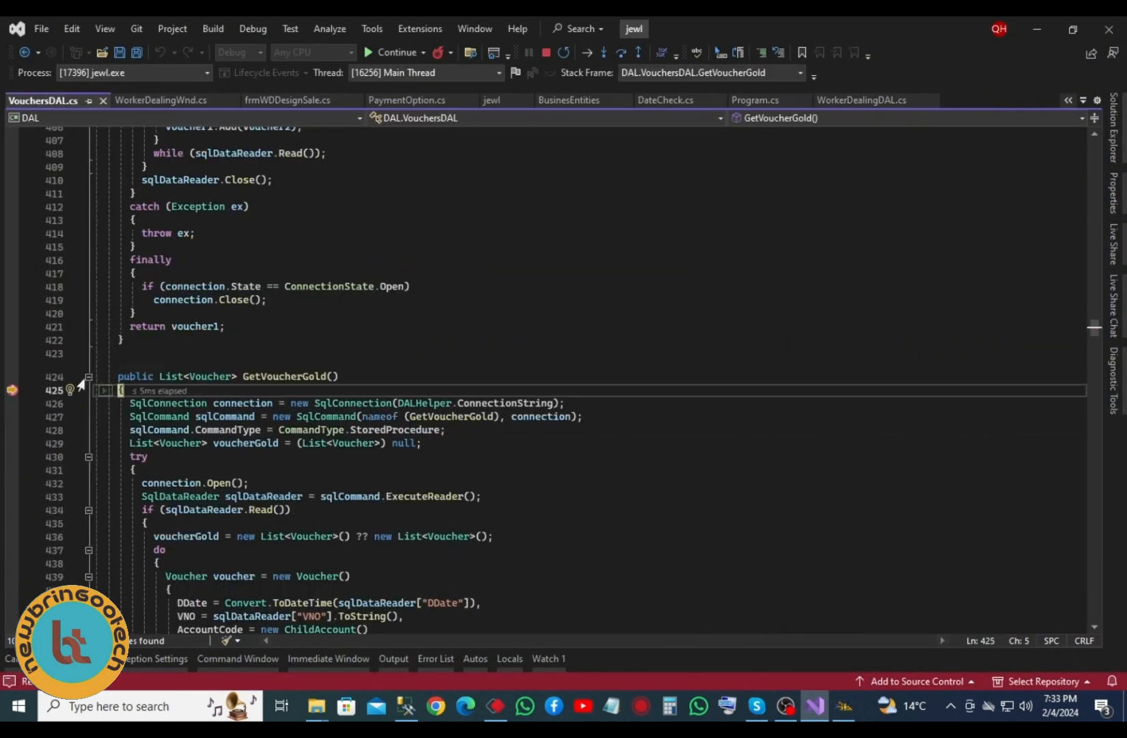
pyautogui.press('F5')
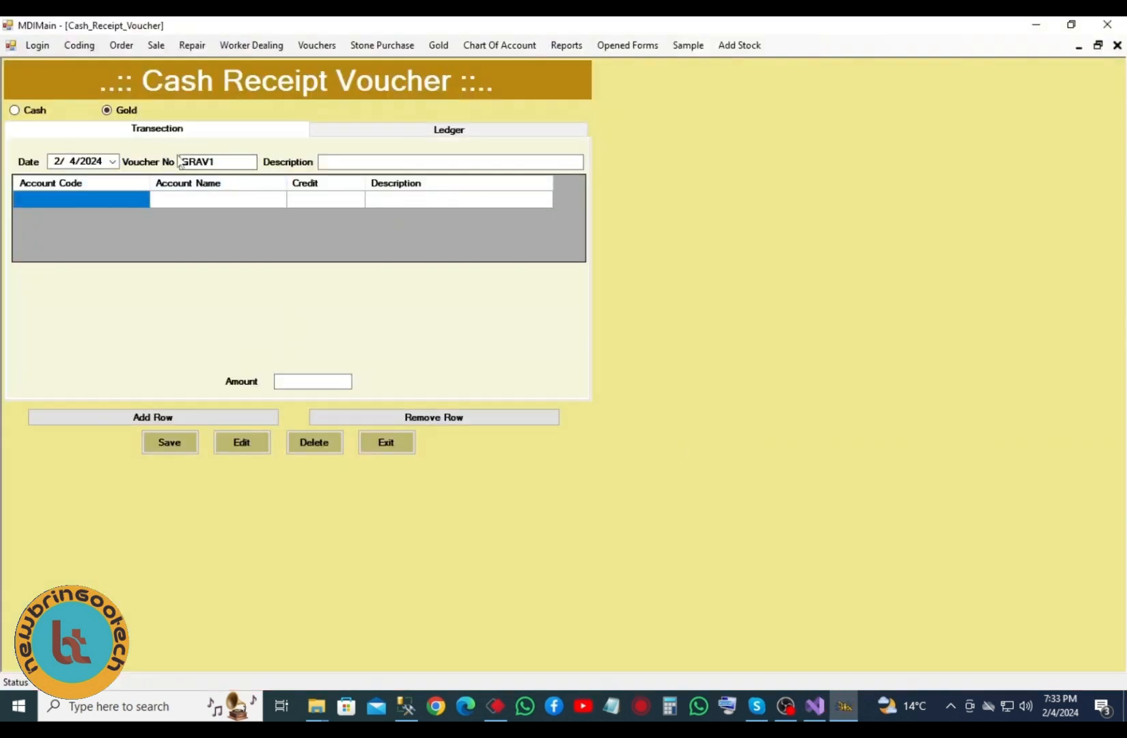
pyautogui.click(225, 162)
pyautogui.click(33, 112)
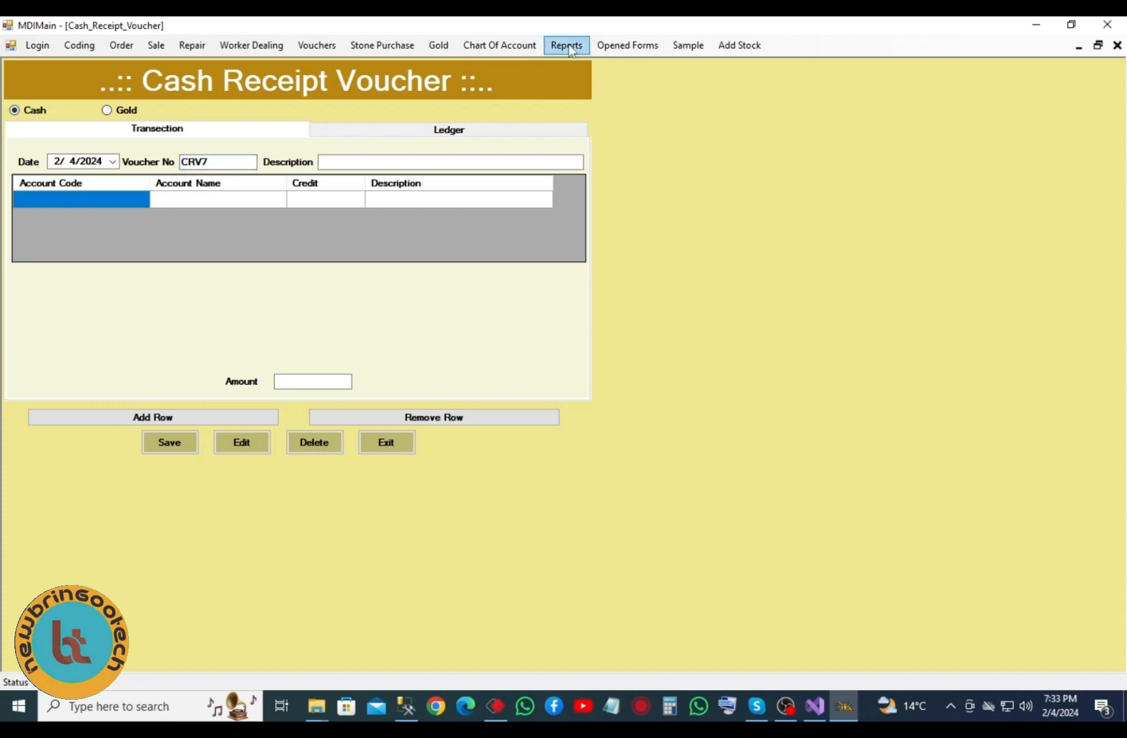
pyautogui.click(525, 46)
pyautogui.click(524, 65)
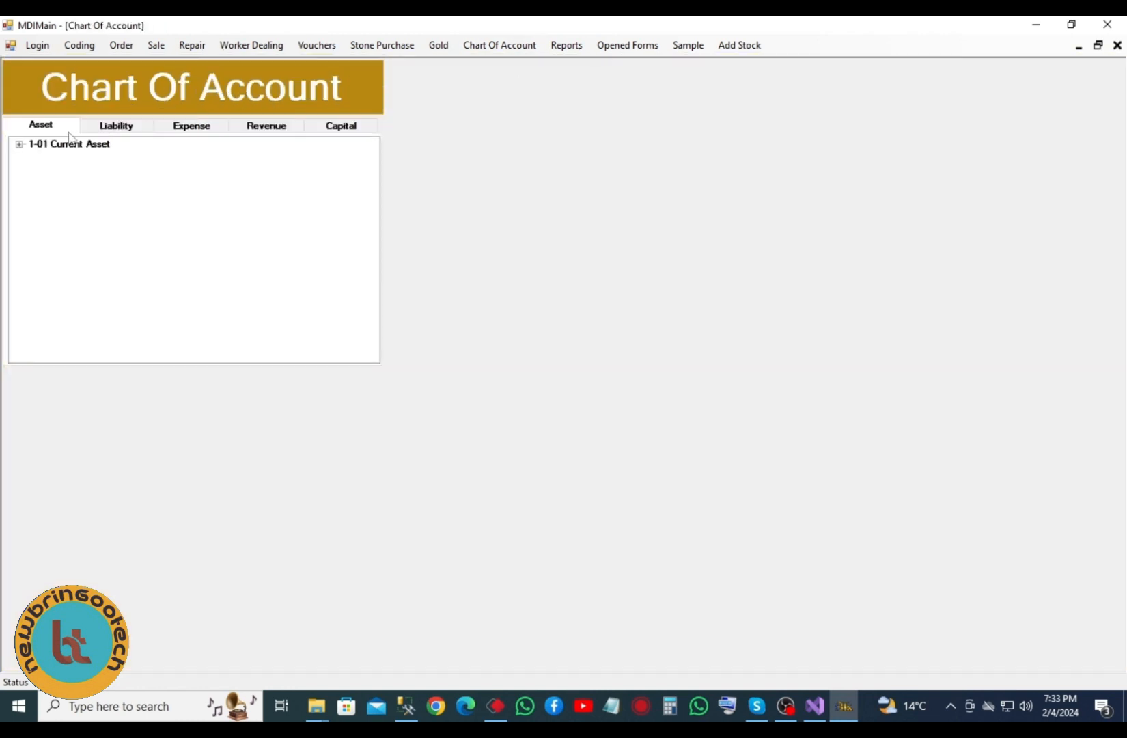
pyautogui.click(117, 129)
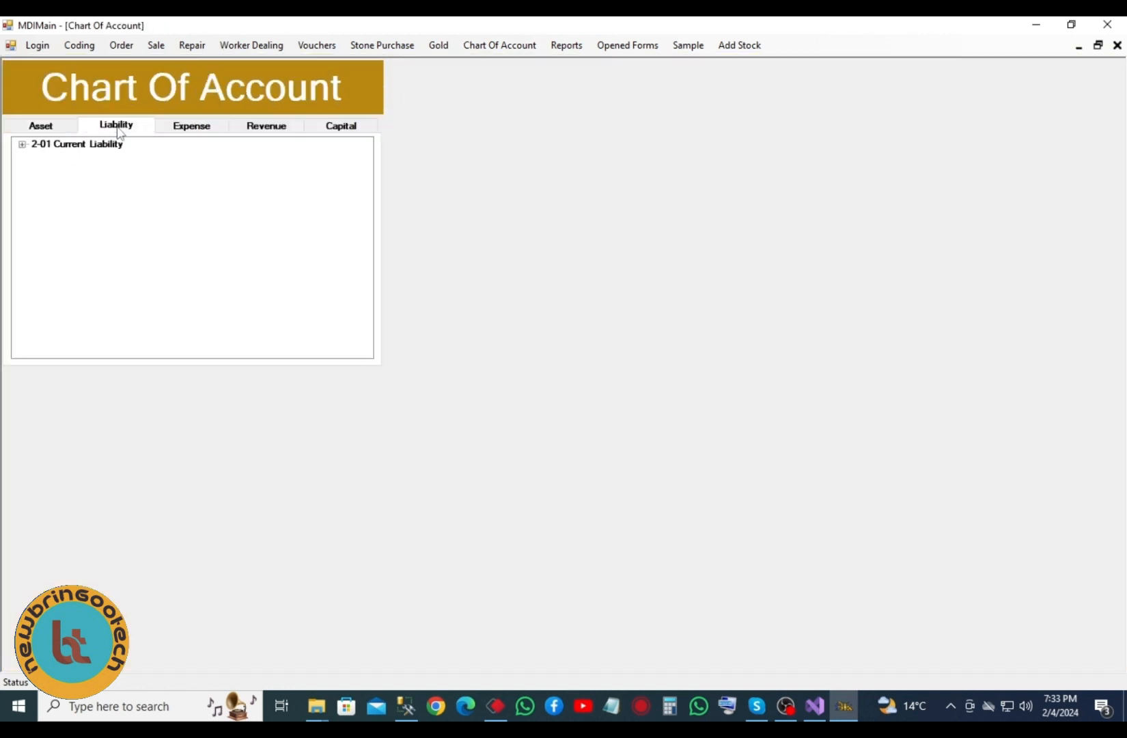
pyautogui.click(187, 130)
pyautogui.click(272, 130)
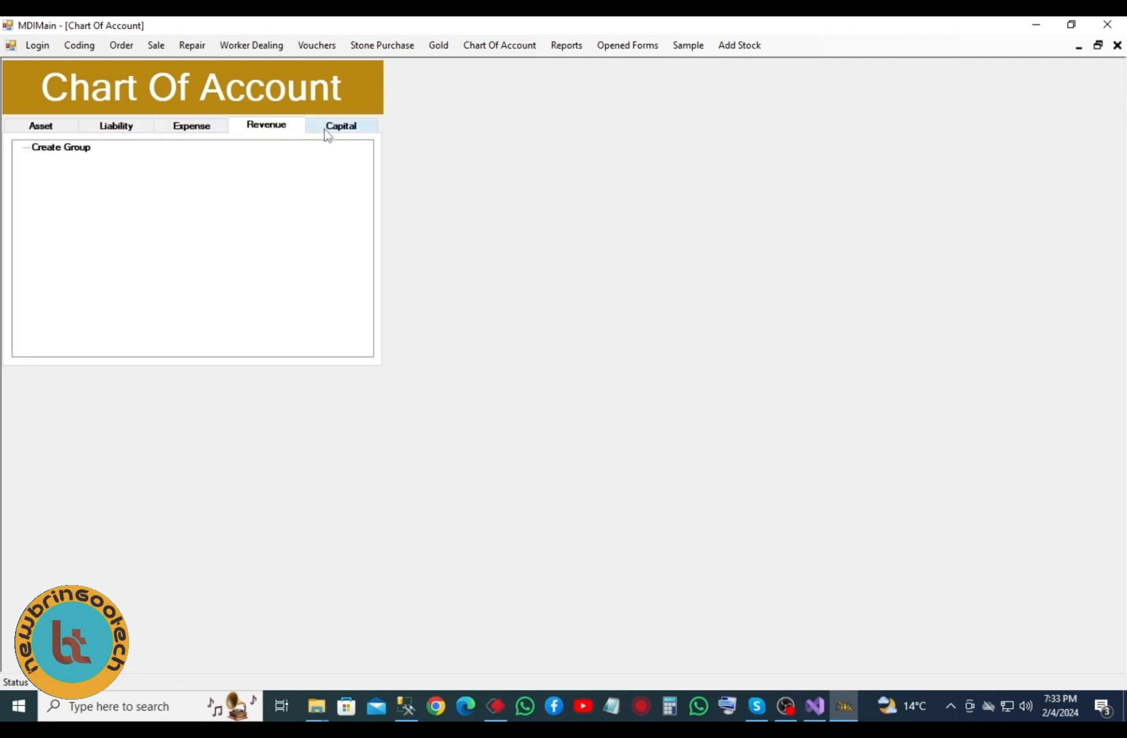
pyautogui.click(323, 134)
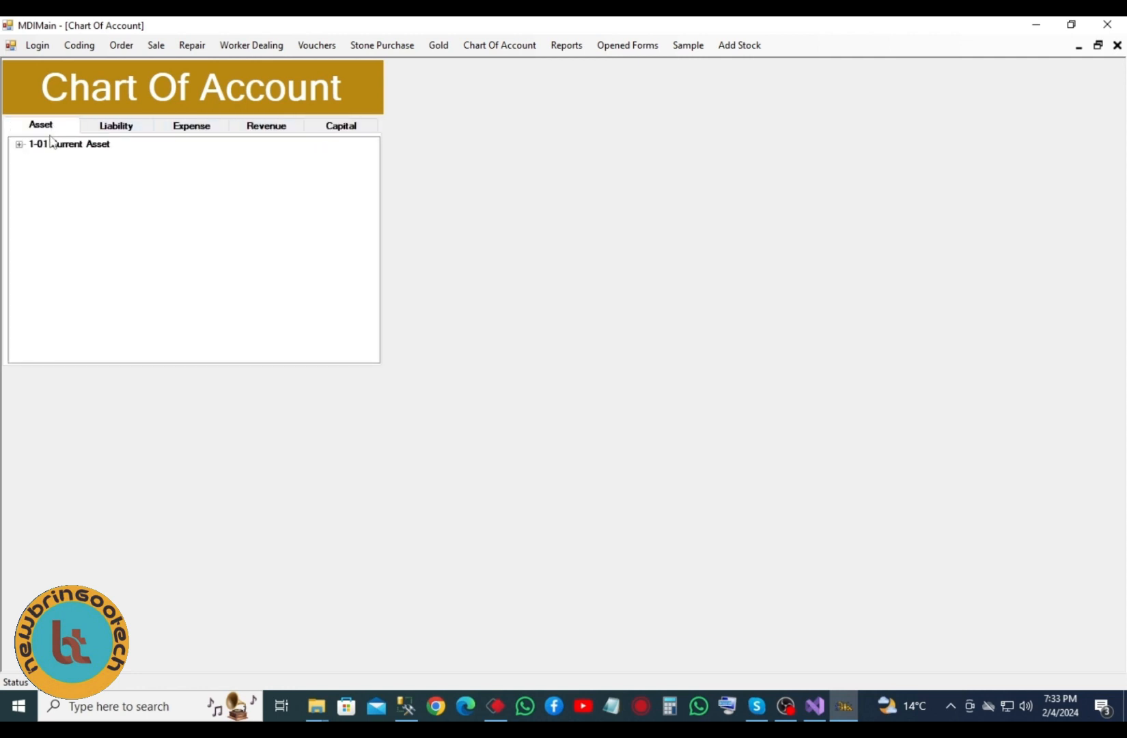
pyautogui.click(20, 145)
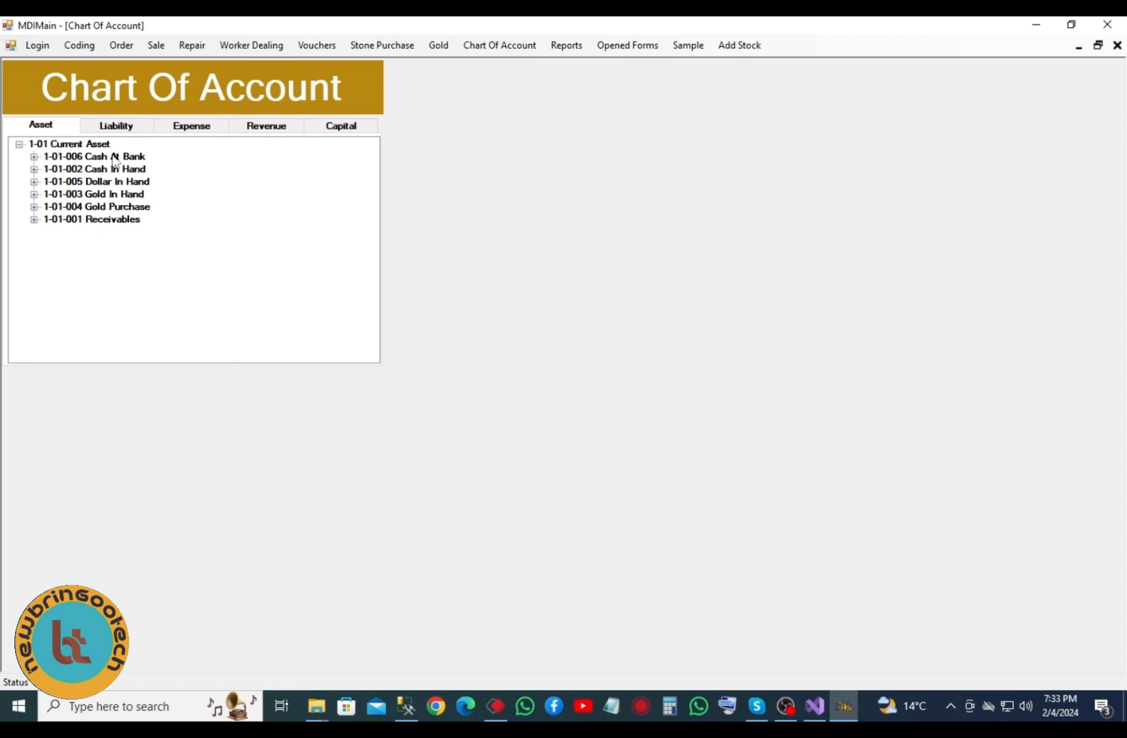
pyautogui.doubleClick(92, 146)
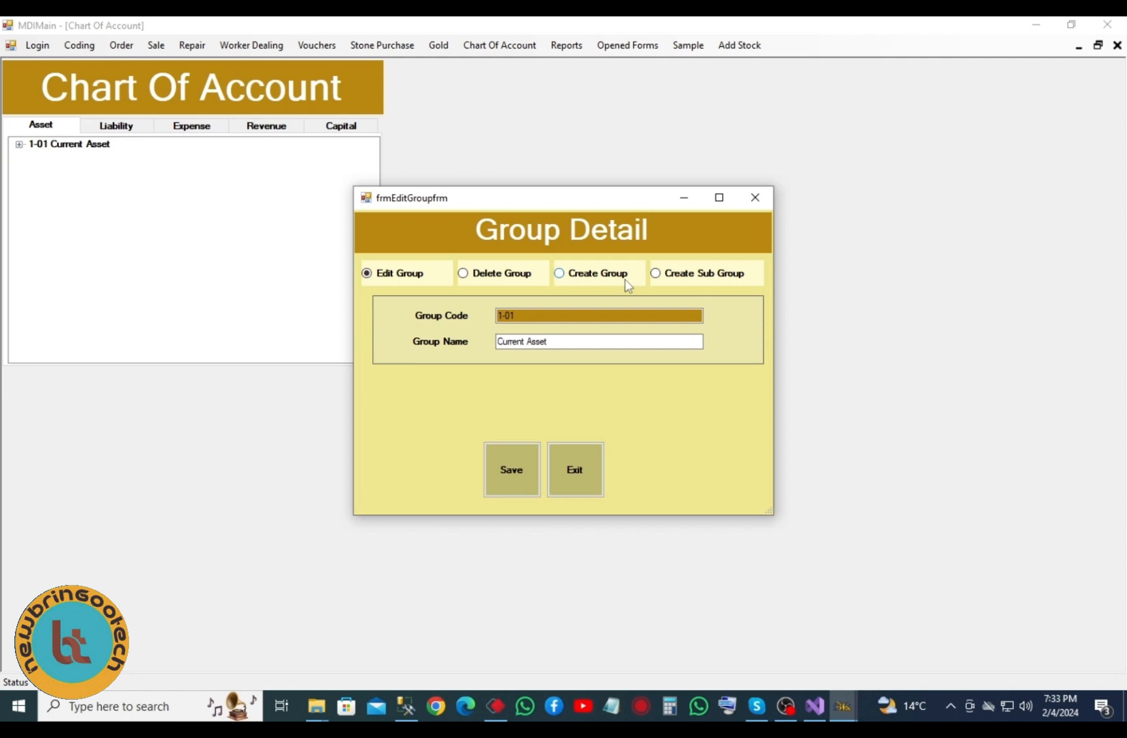
pyautogui.click(572, 471)
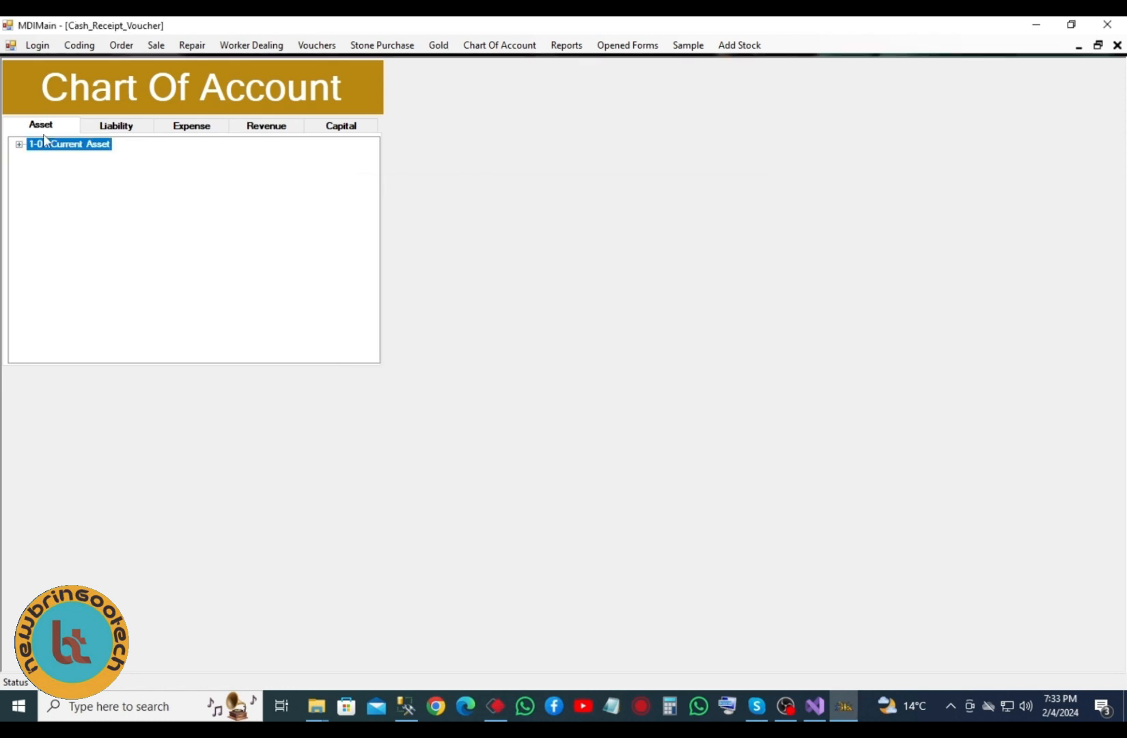
pyautogui.click(476, 47)
pyautogui.click(506, 66)
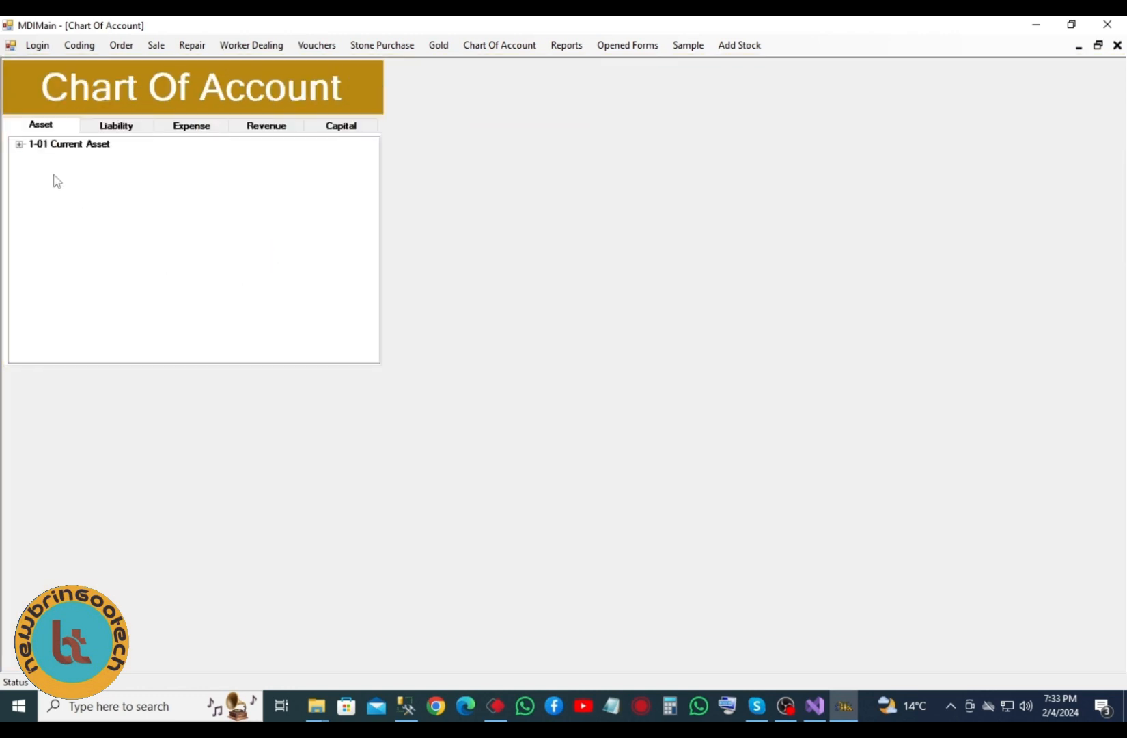
pyautogui.click(19, 146)
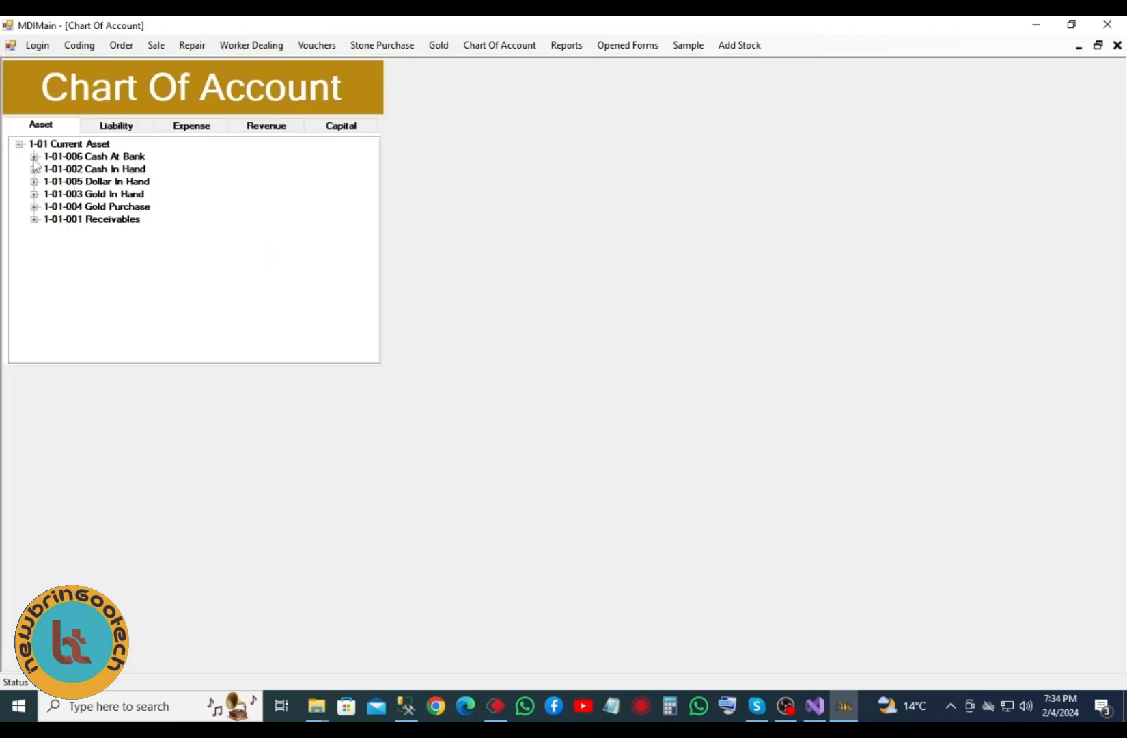
# - Expand Cash In Hand, Gold In Hand, Gold Purchase and Receivables customers under Asset
pyautogui.click(101, 169)
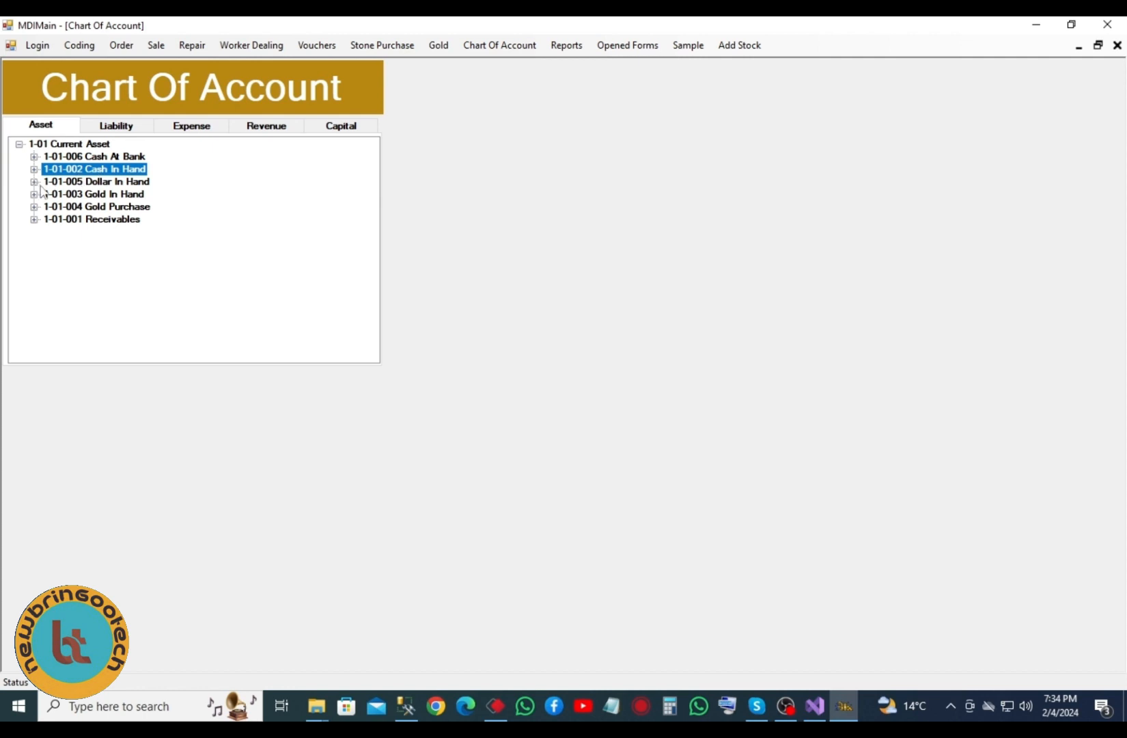
pyautogui.click(33, 194)
pyautogui.click(34, 219)
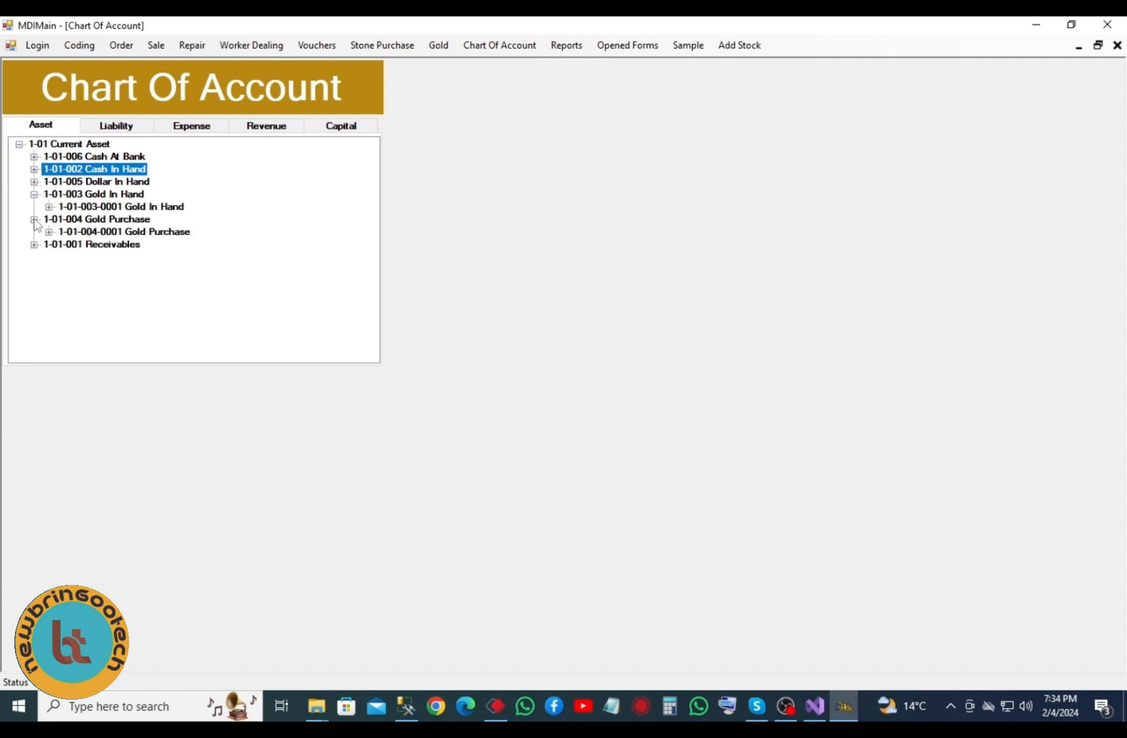
pyautogui.click(34, 245)
pyautogui.click(49, 257)
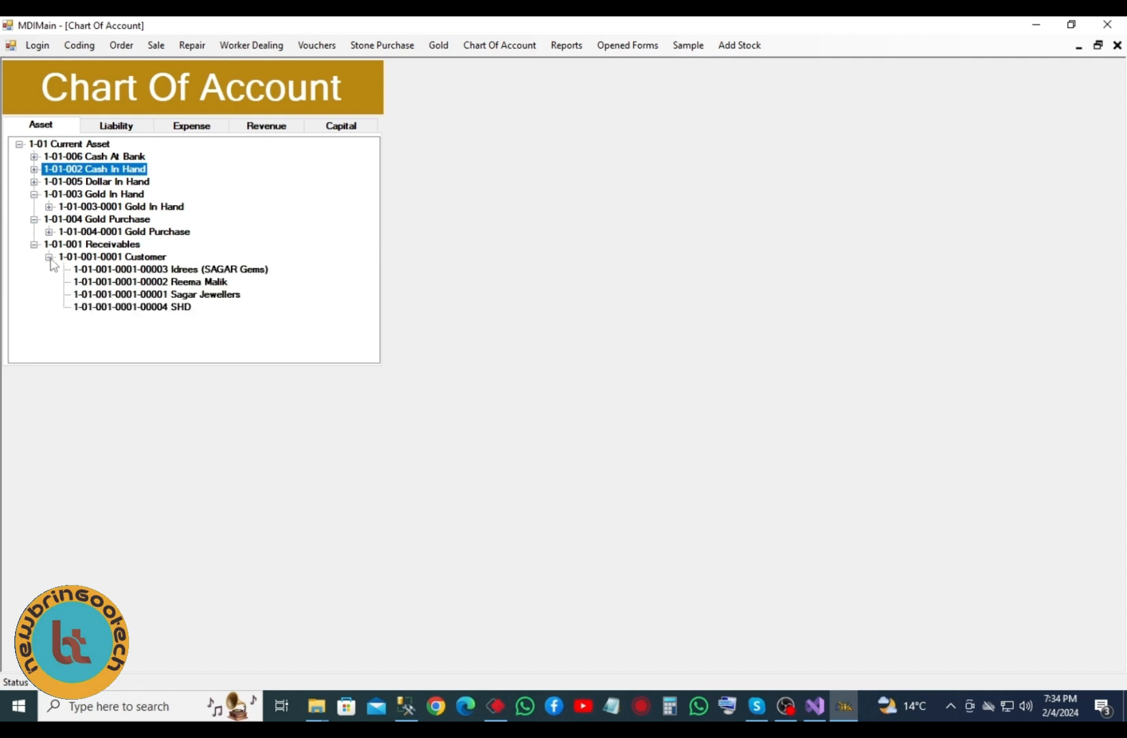
# - Browse Liability, Expense, Revenue and Capital heads, expanding Current Liability and Income
pyautogui.click(121, 128)
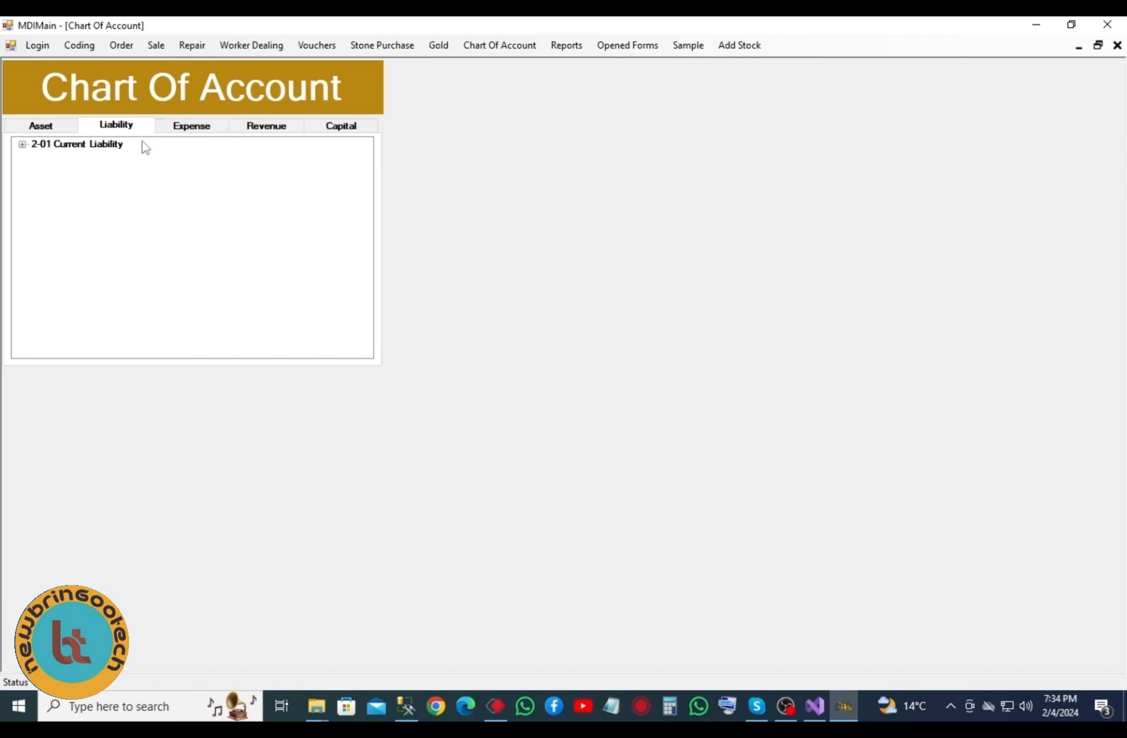
pyautogui.click(22, 145)
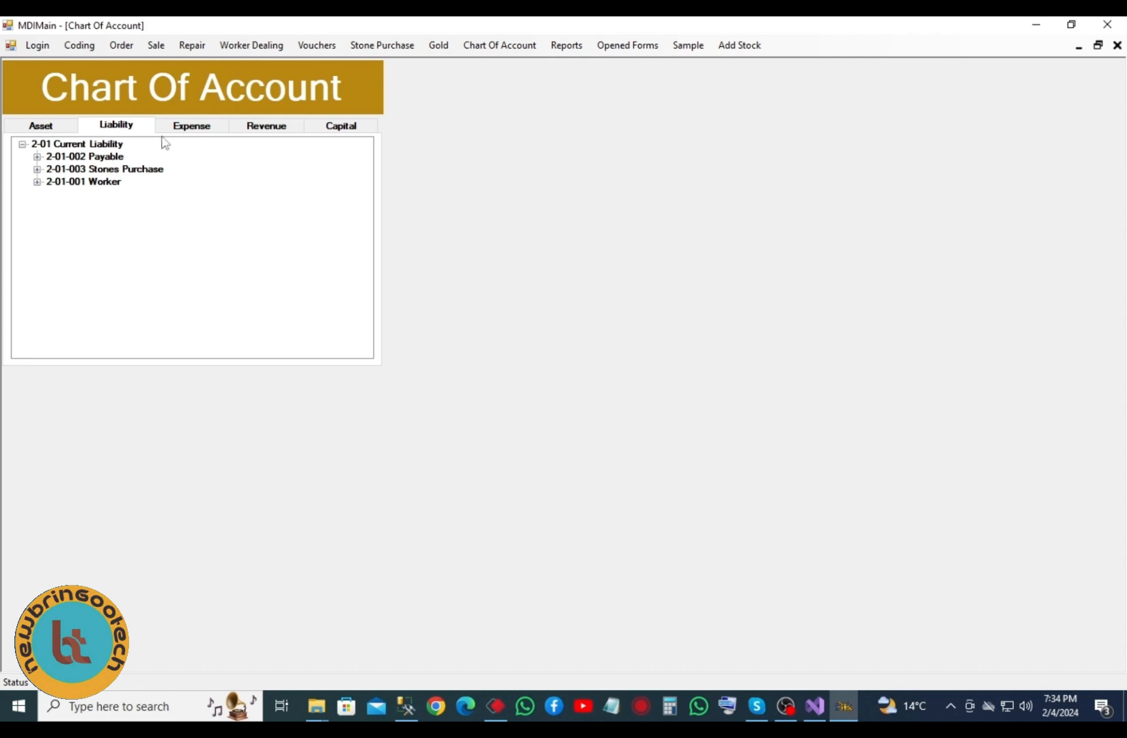
pyautogui.click(188, 130)
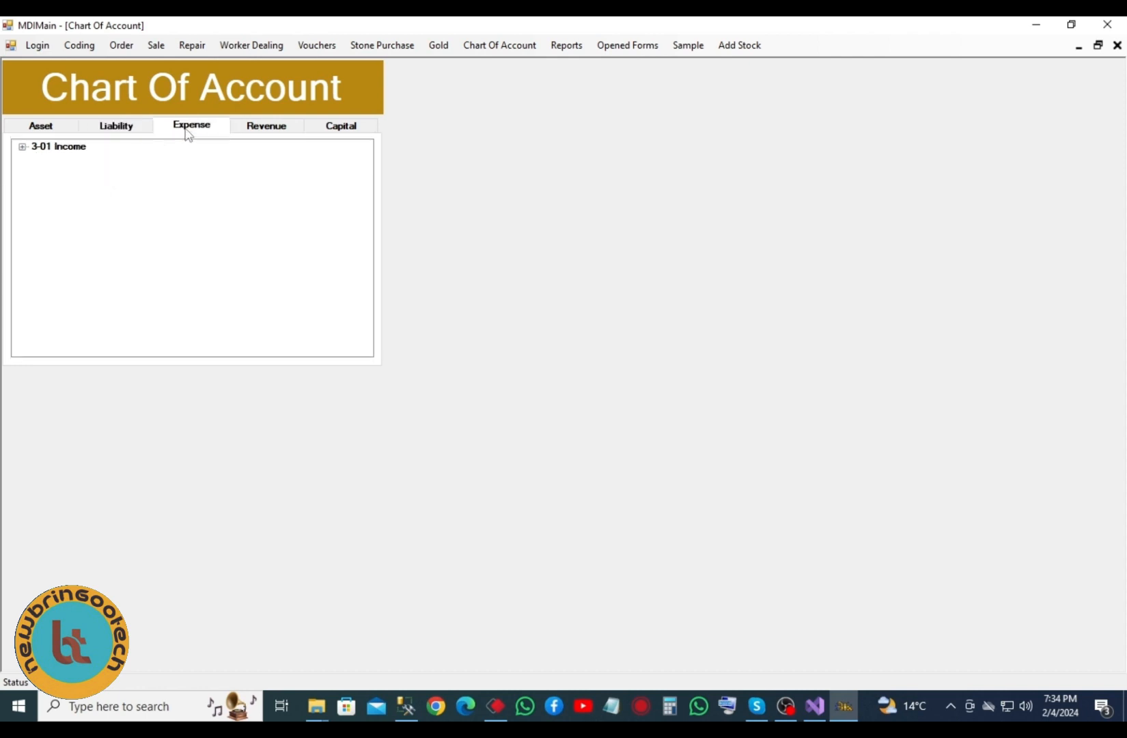
pyautogui.click(23, 148)
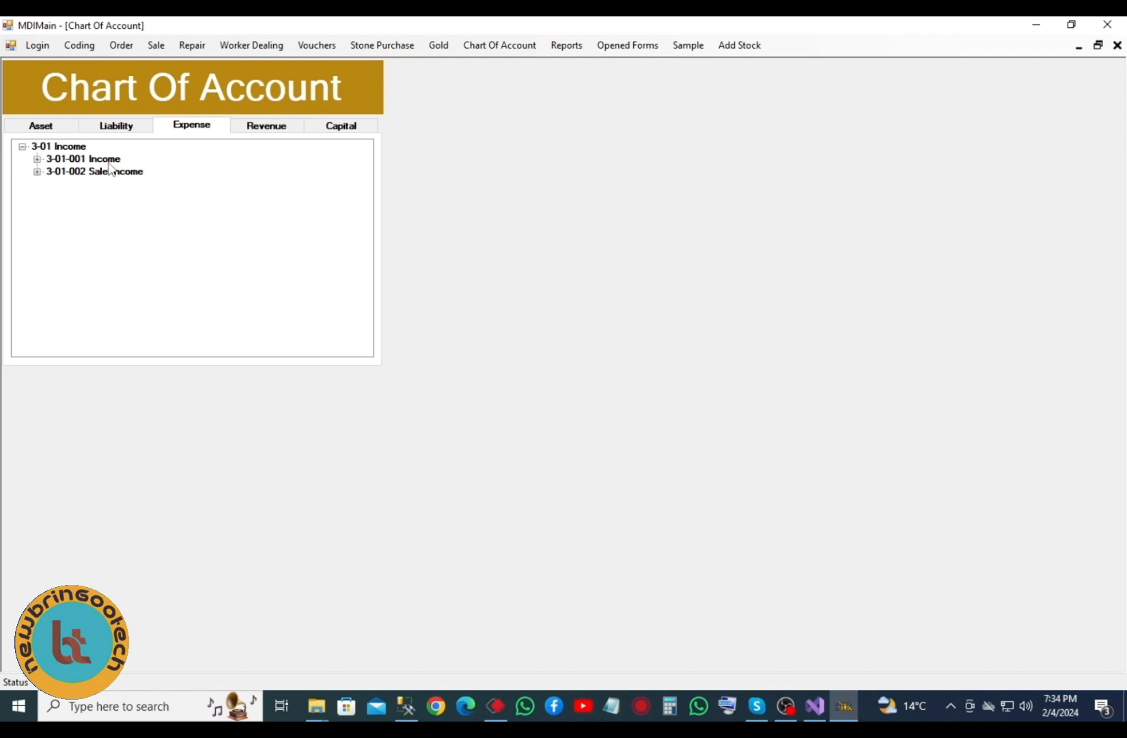
pyautogui.click(260, 130)
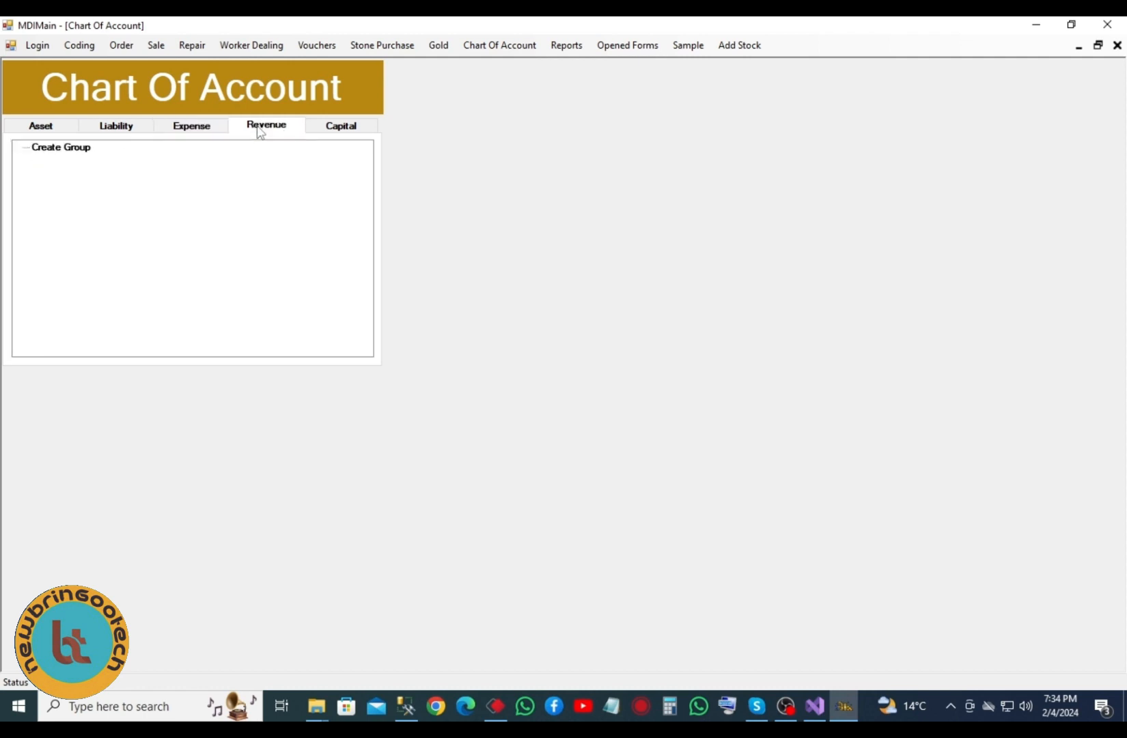
pyautogui.click(324, 128)
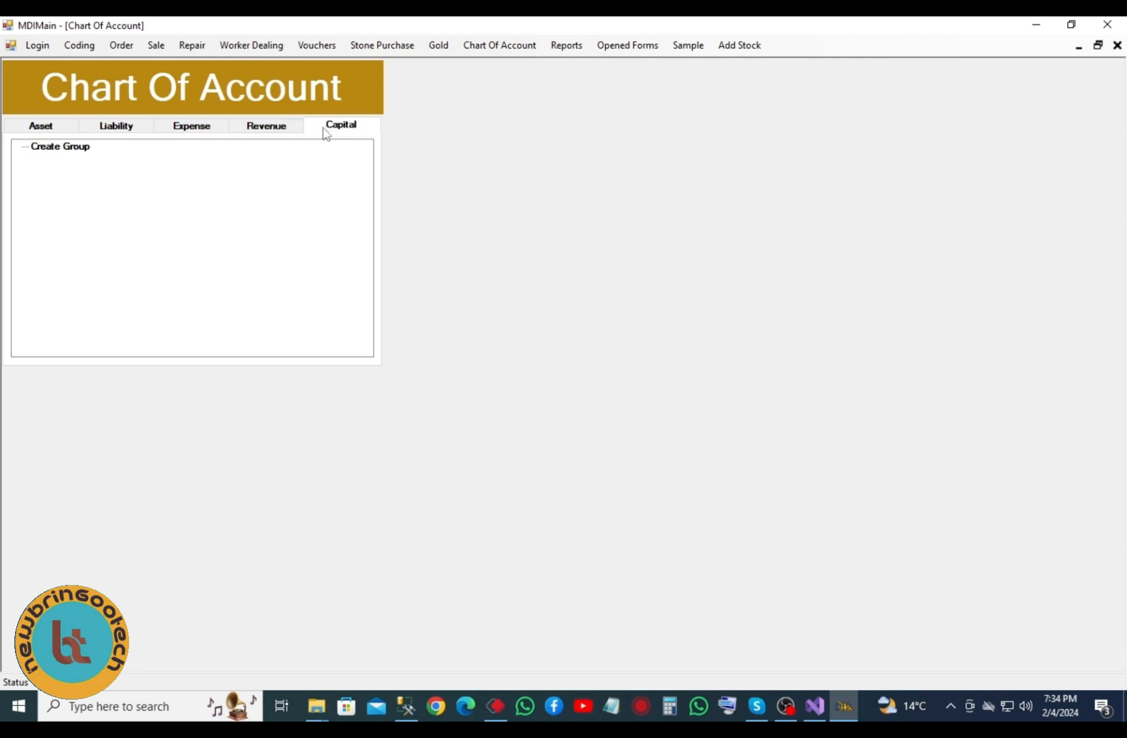
pyautogui.click(566, 45)
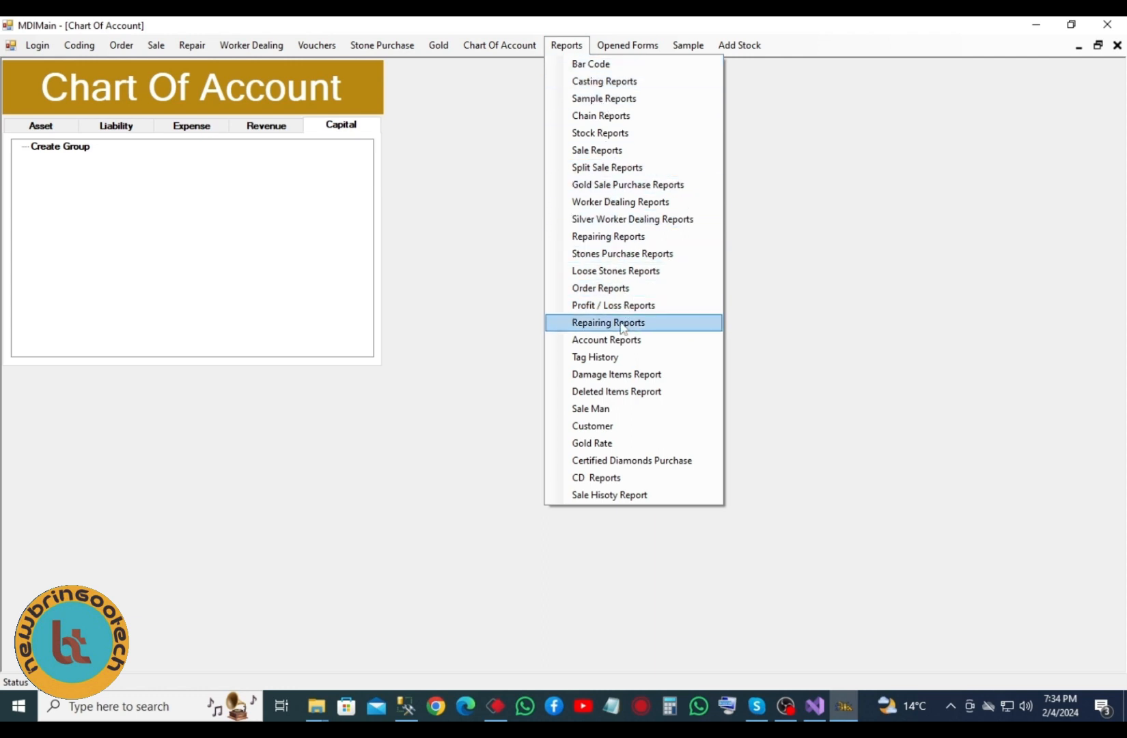
# - In Account Reports, select head account Asset, group Current Asset and sub group Receivables
pyautogui.click(620, 345)
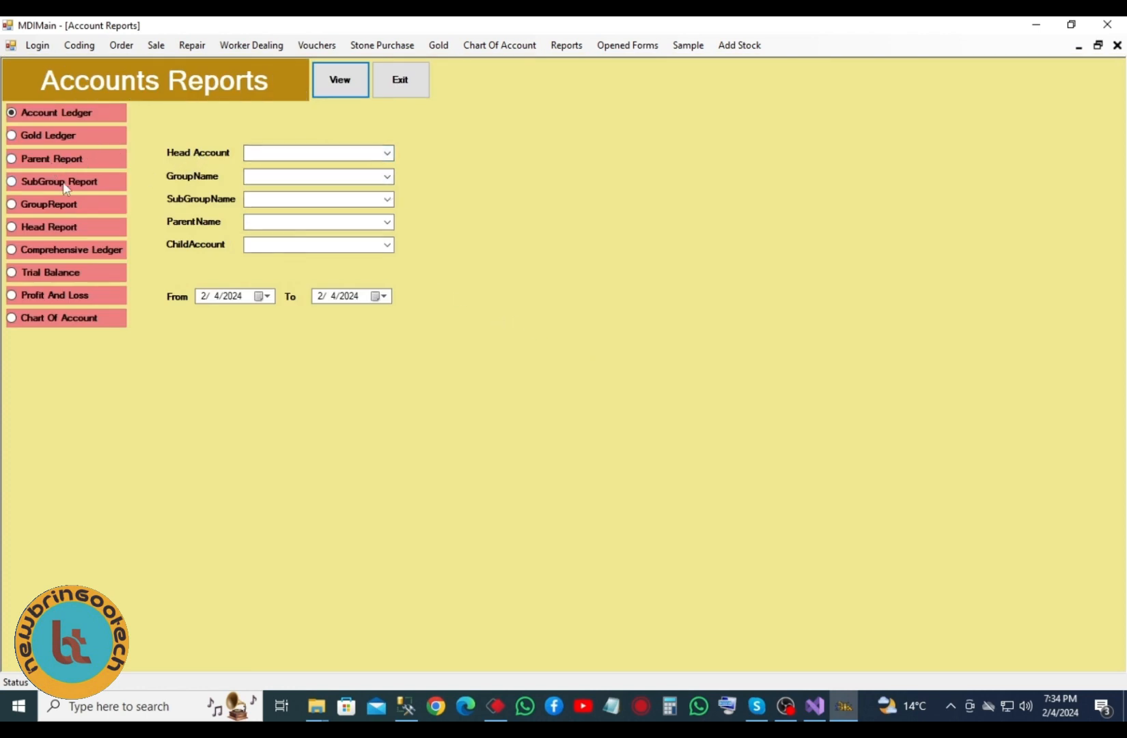
pyautogui.click(386, 153)
pyautogui.click(295, 168)
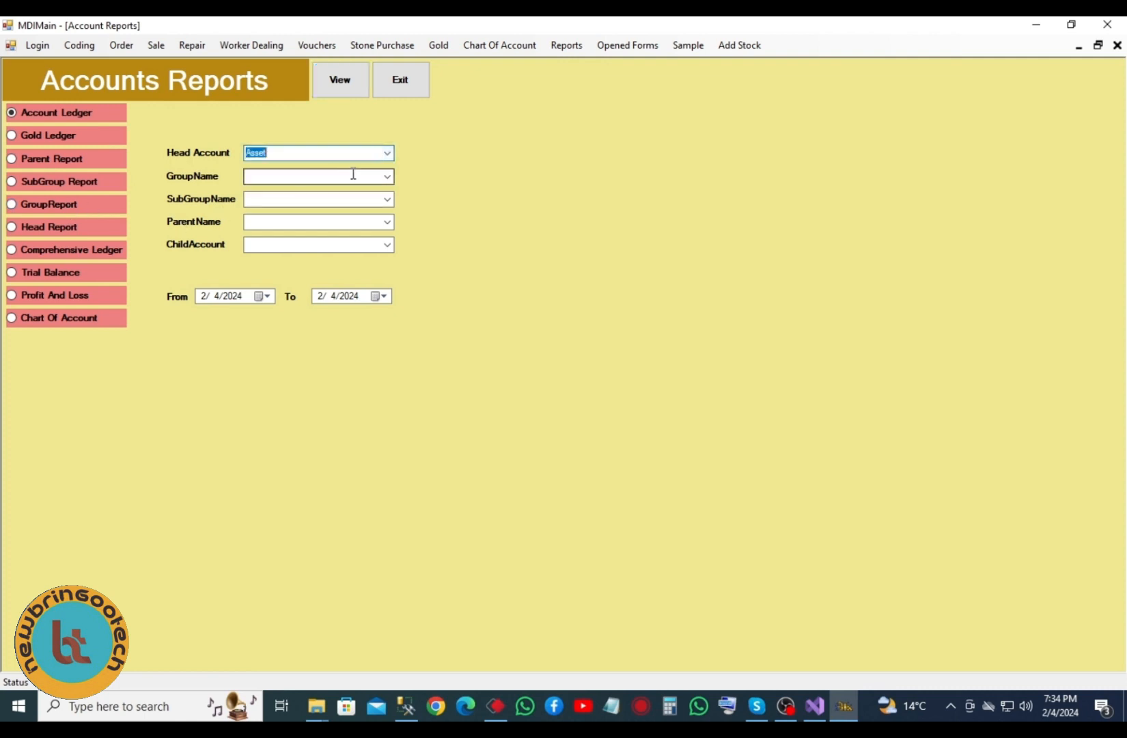
pyautogui.click(386, 177)
pyautogui.click(327, 192)
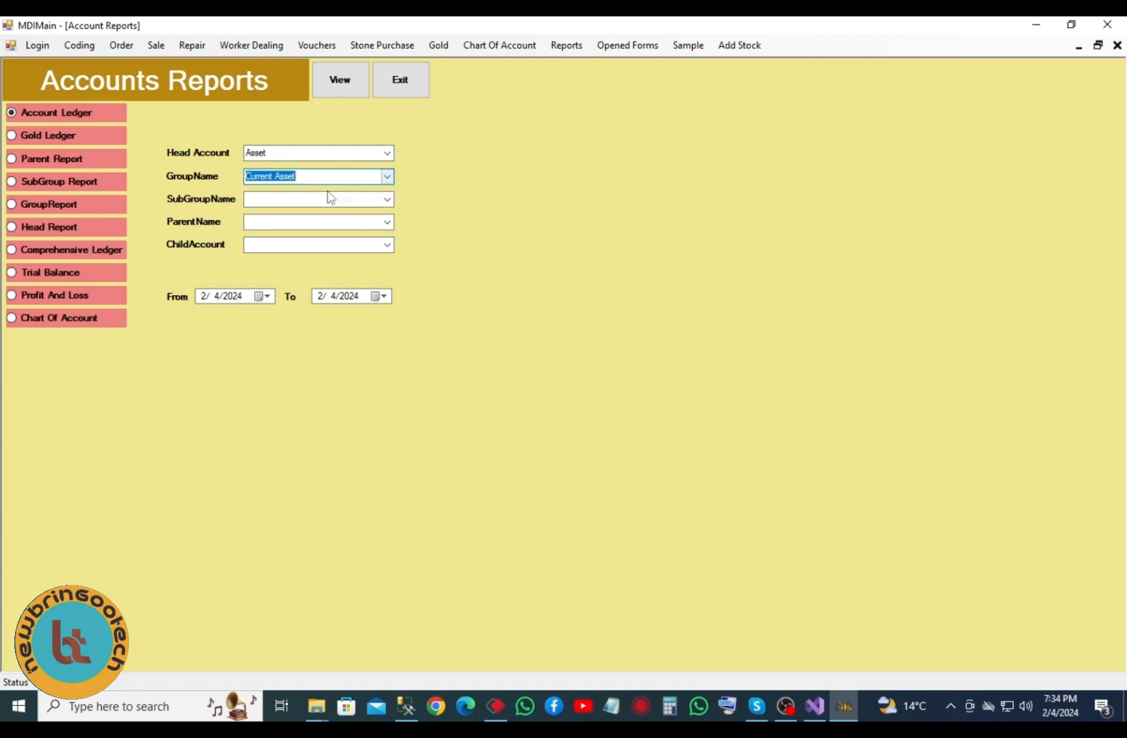
pyautogui.click(386, 199)
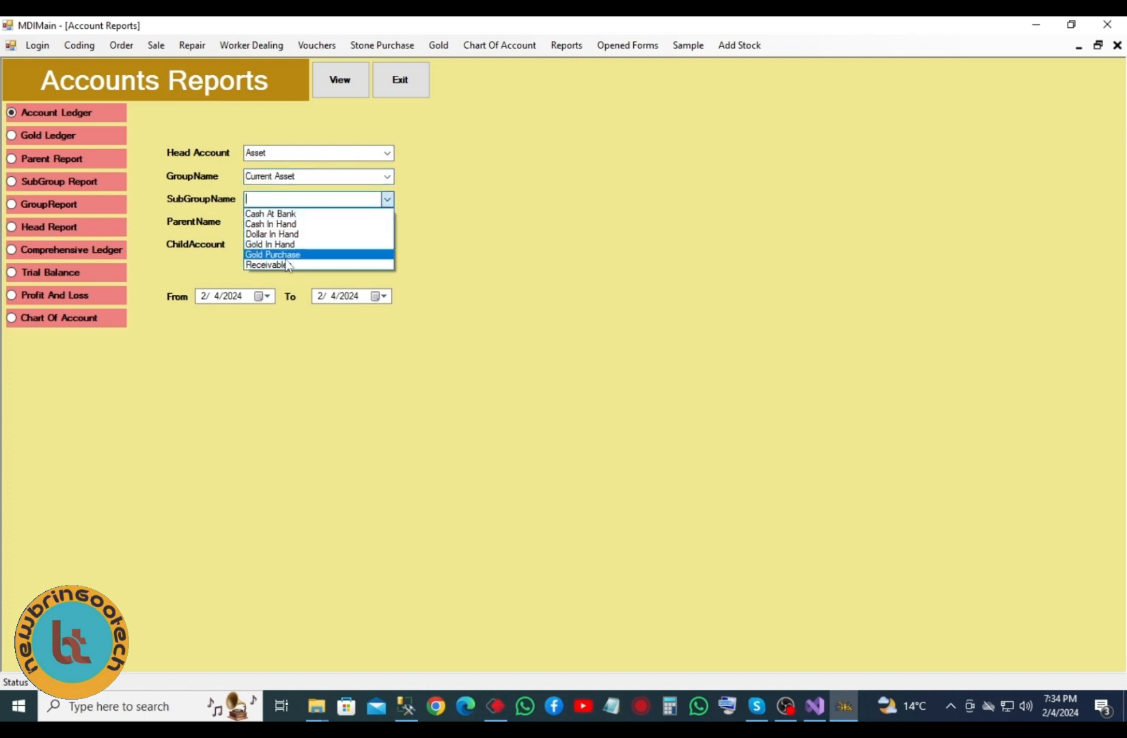
pyautogui.click(307, 264)
# - Choose parent Customer and child Sagar Jewellers, set the start year to 2000, and view the ledger
pyautogui.click(387, 222)
pyautogui.click(387, 238)
pyautogui.click(392, 244)
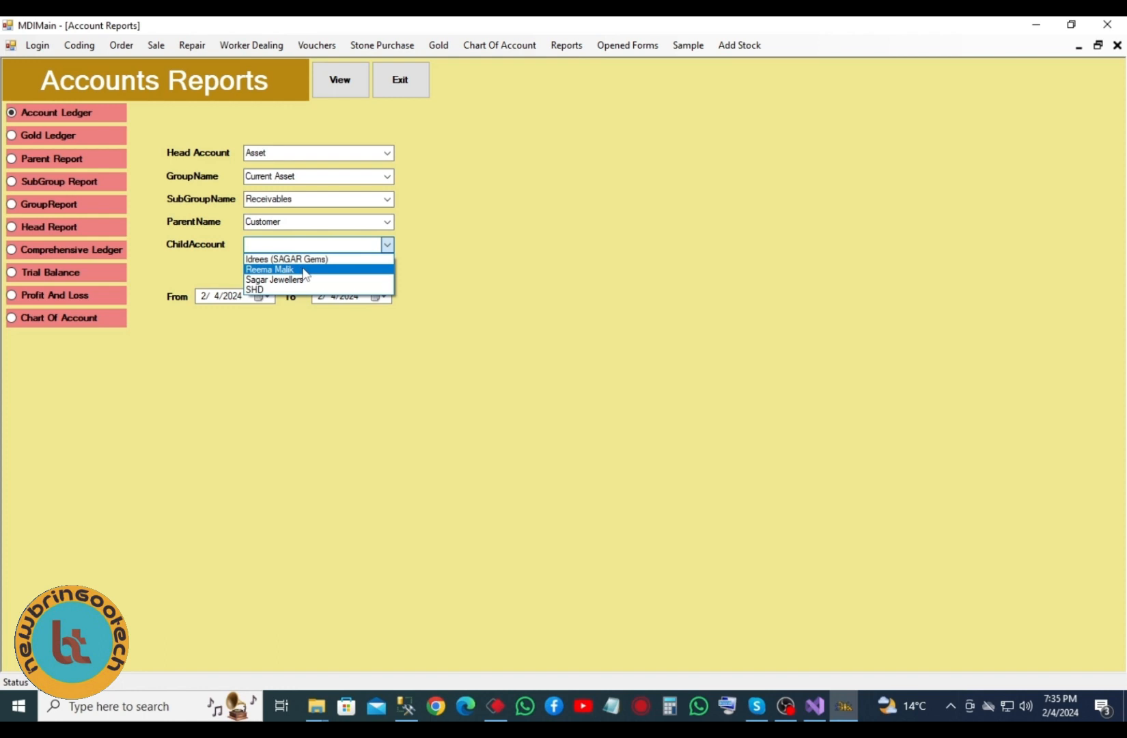
pyautogui.click(287, 279)
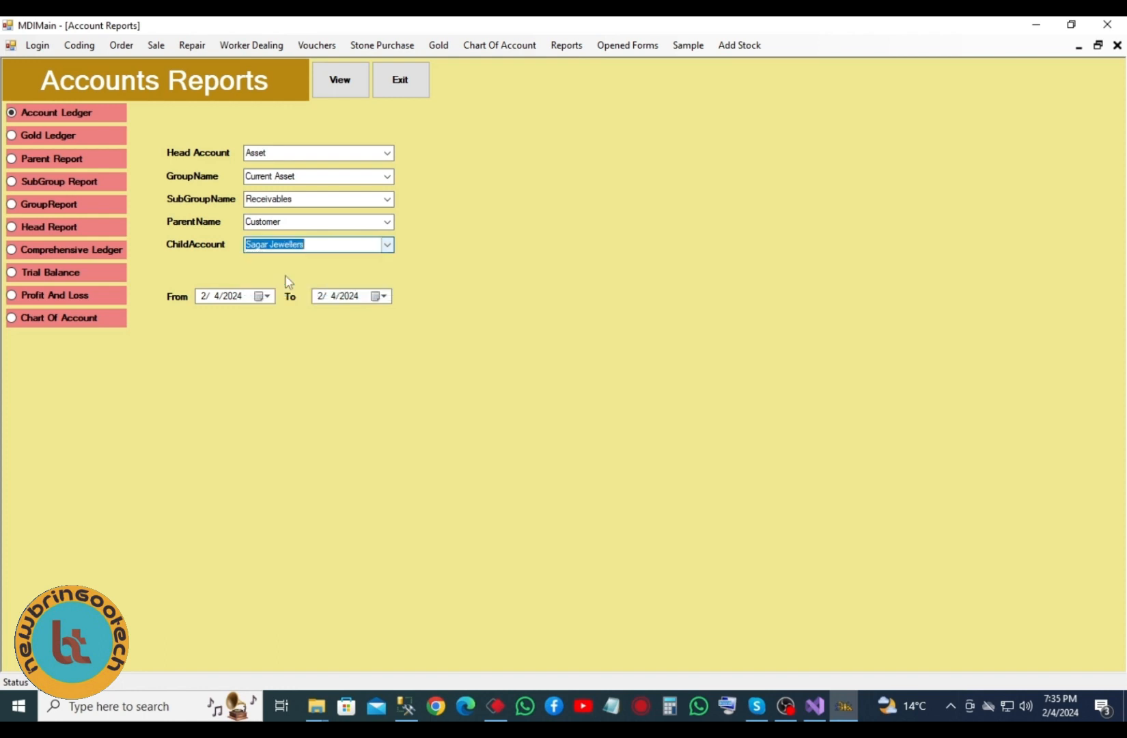
pyautogui.click(238, 298)
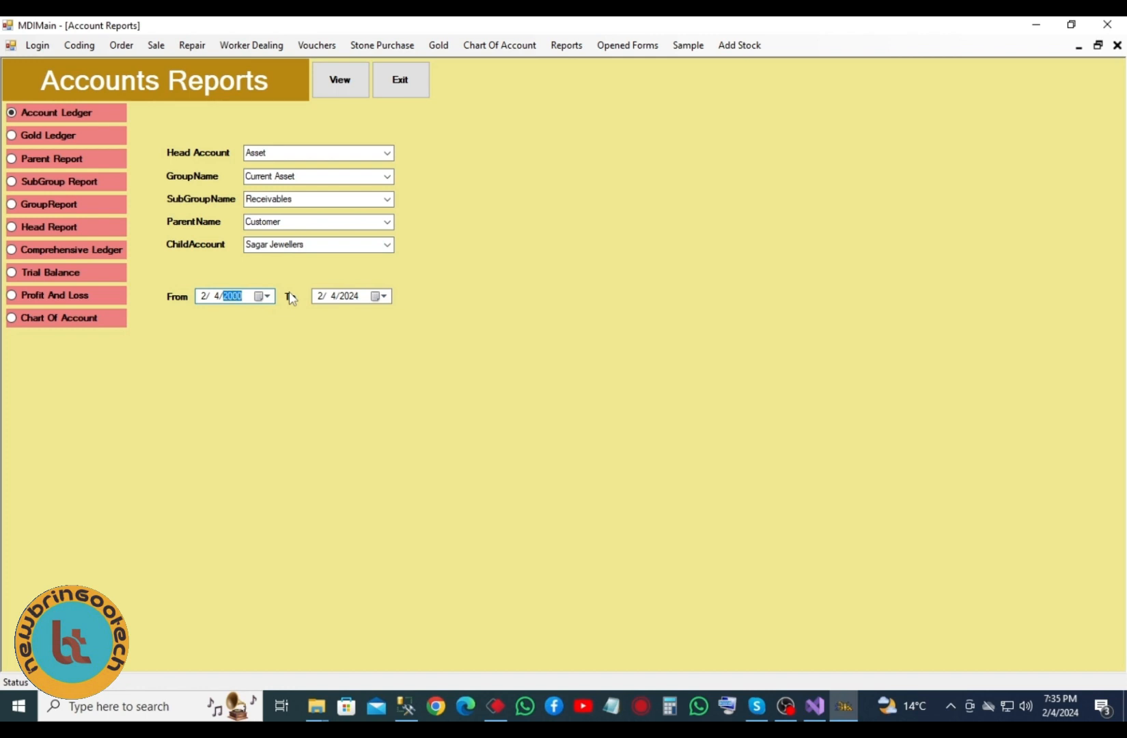
pyautogui.click(354, 68)
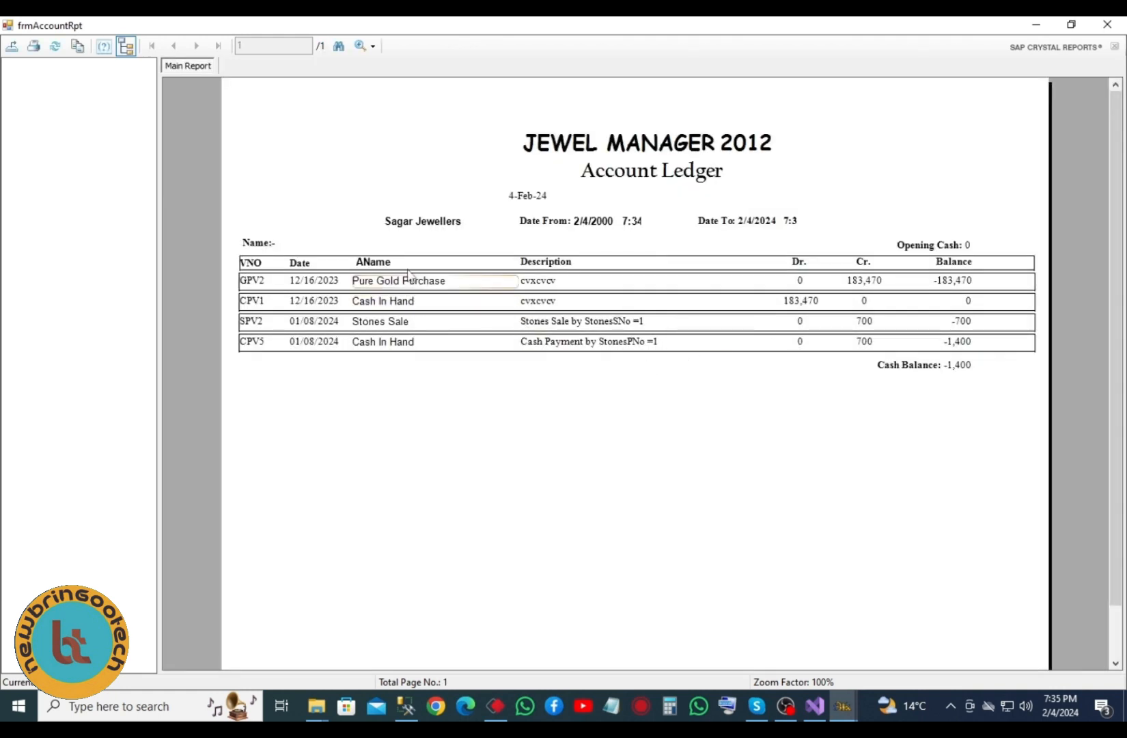
# - Inspect the ledger's account names, Dr./Cr. entries (CPV1 debit 183,470, SPV2 credit 700) and Opening Cash
pyautogui.click(427, 224)
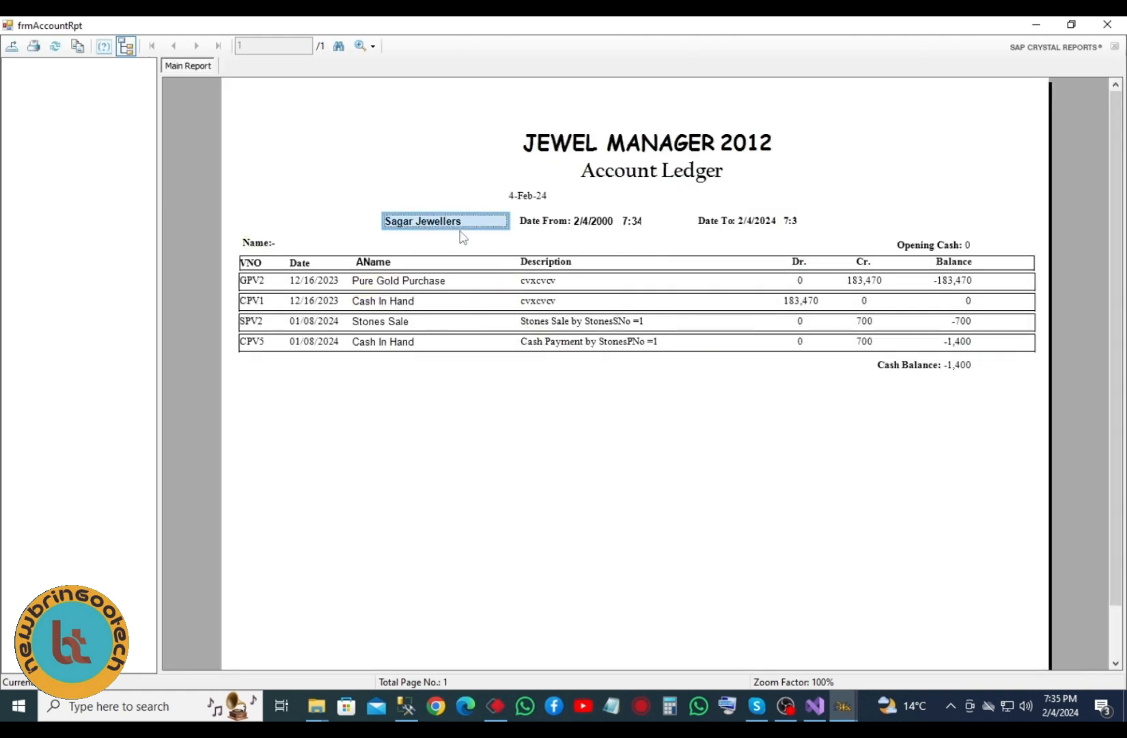
pyautogui.click(485, 284)
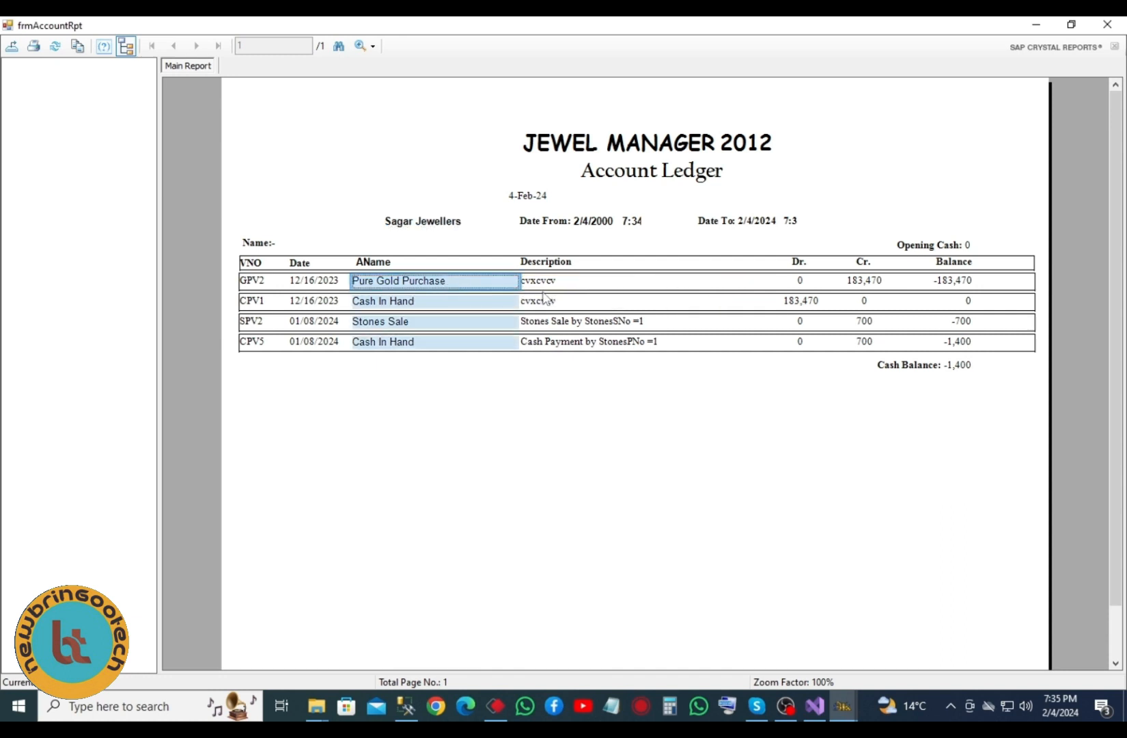
pyautogui.click(799, 282)
pyautogui.click(864, 283)
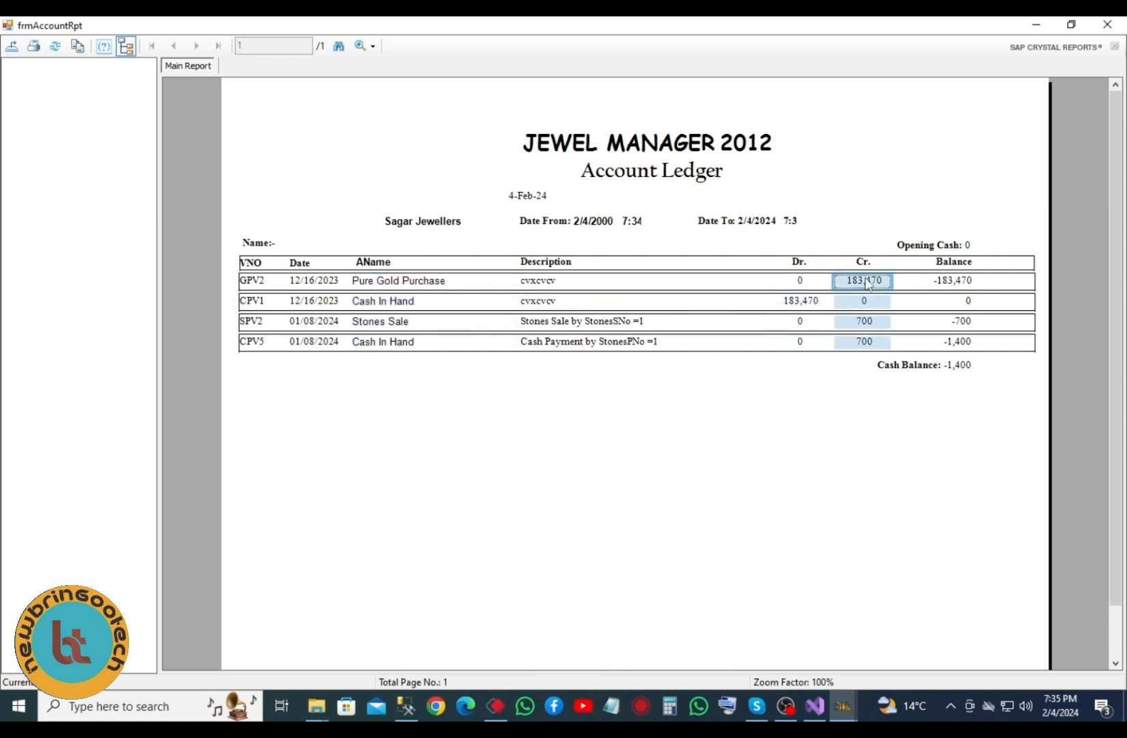
pyautogui.click(803, 302)
pyautogui.click(859, 301)
pyautogui.click(864, 326)
pyautogui.click(896, 331)
pyautogui.click(920, 252)
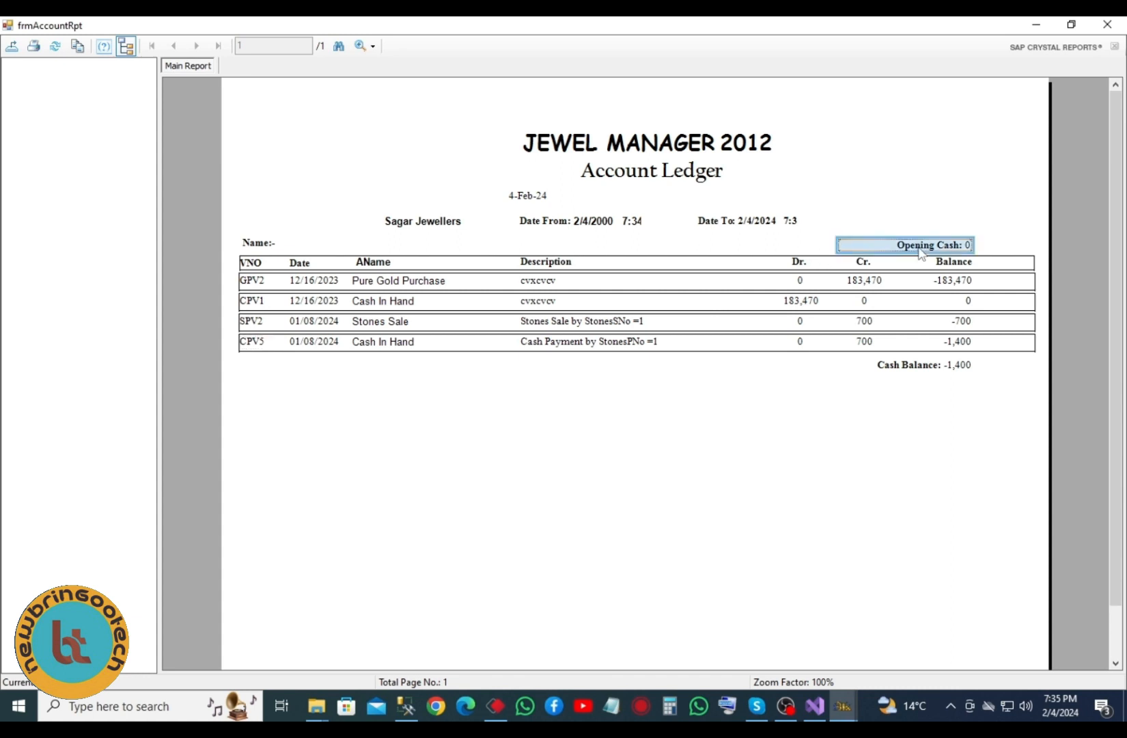
pyautogui.click(865, 282)
pyautogui.click(801, 301)
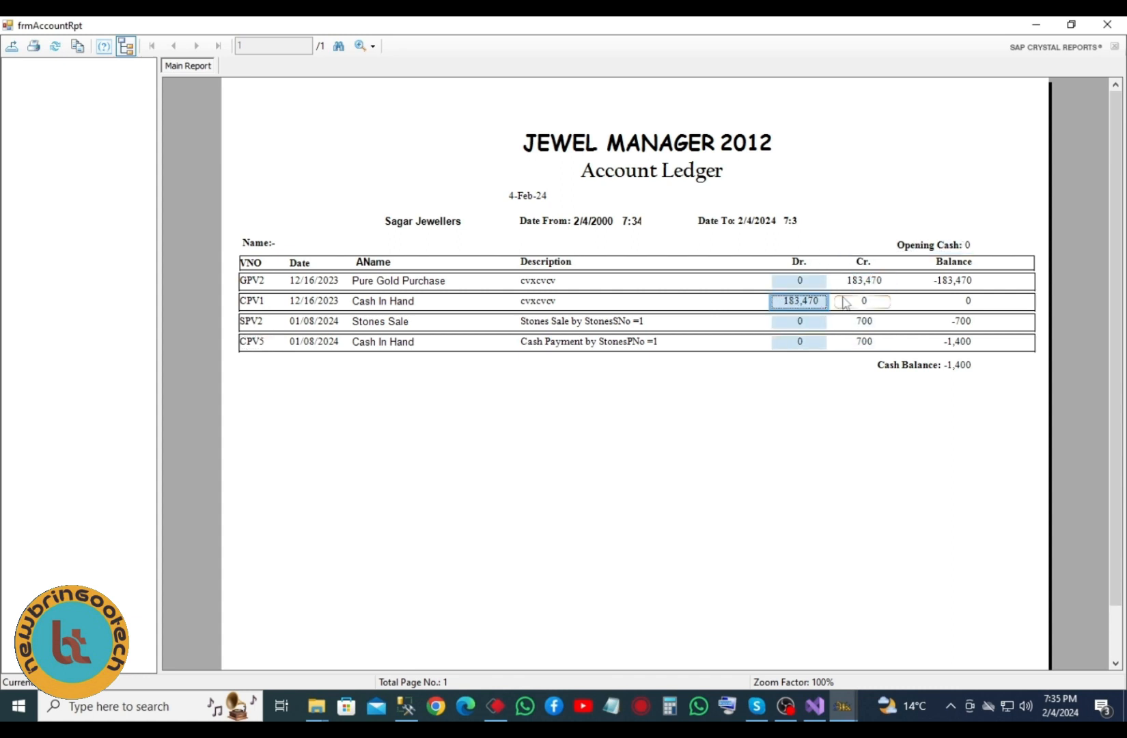
# - Check the date range, Dr./Cr. and Balance columns and the -1,400 cash balance, then close the report
pyautogui.click(618, 226)
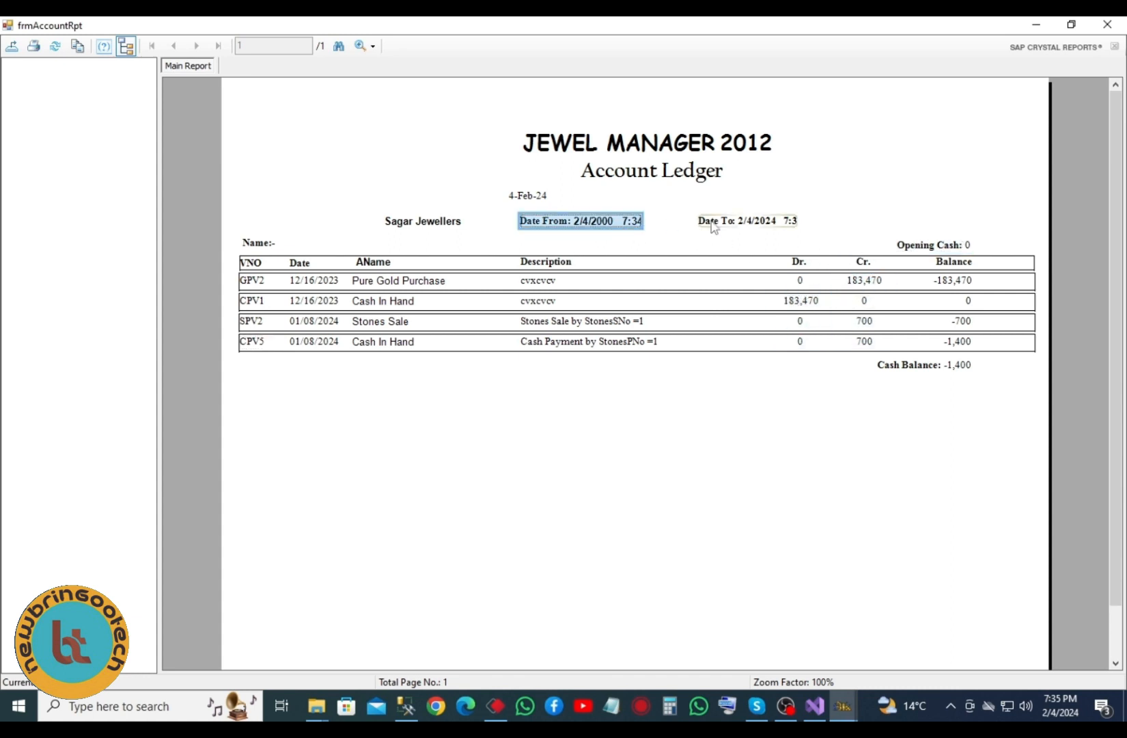
pyautogui.click(736, 224)
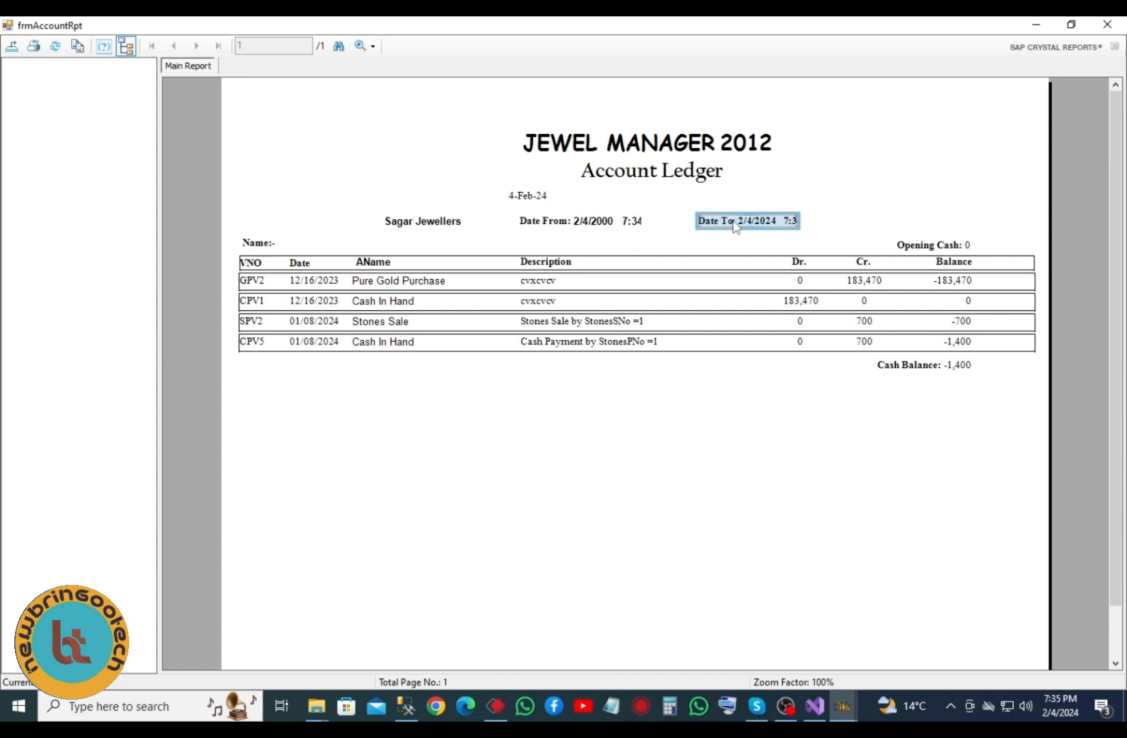
pyautogui.click(811, 307)
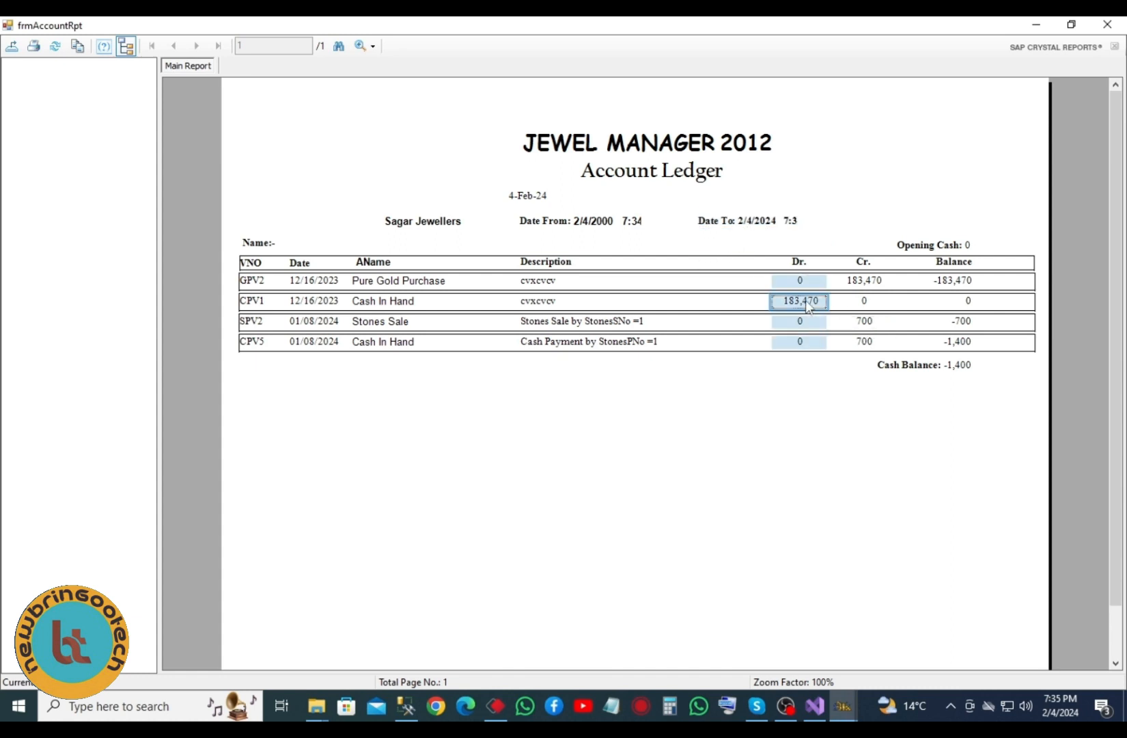
pyautogui.click(863, 284)
pyautogui.click(864, 322)
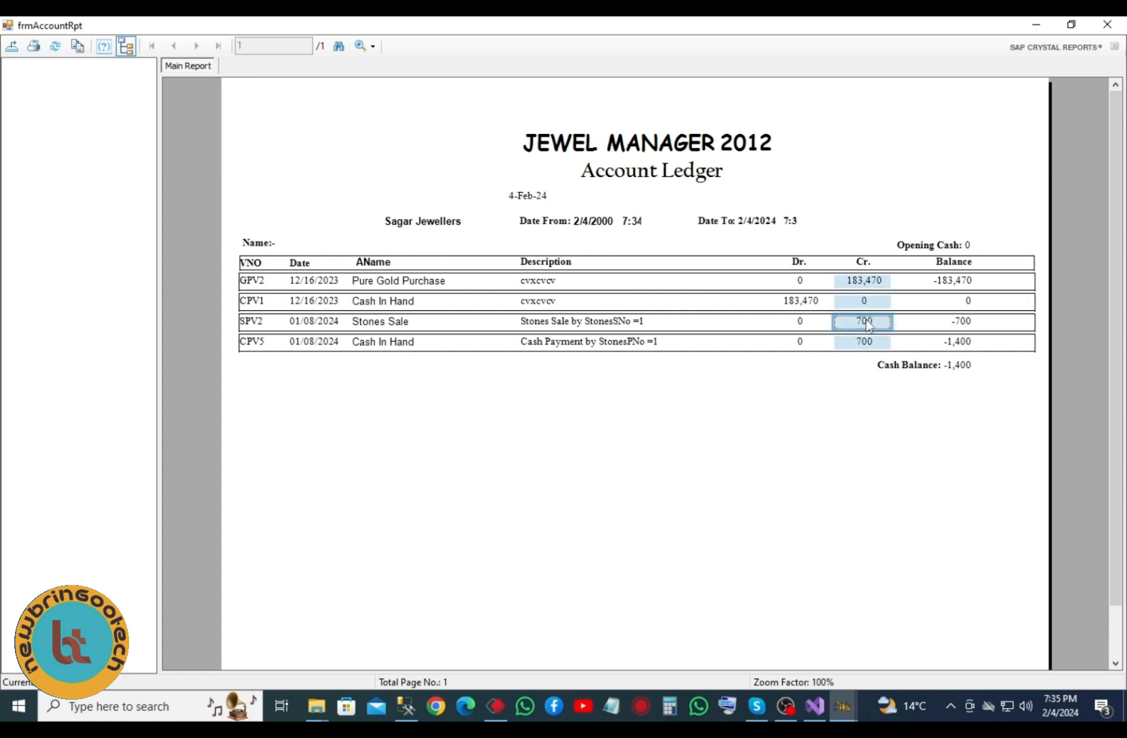
pyautogui.click(950, 364)
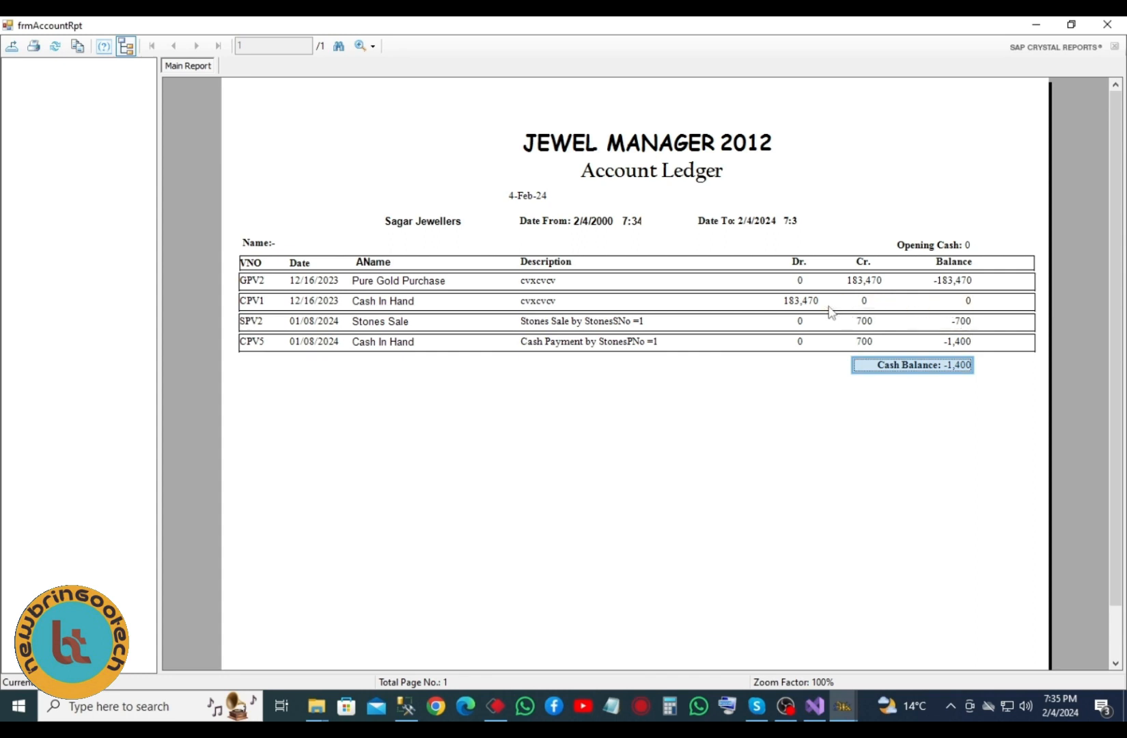
pyautogui.click(952, 283)
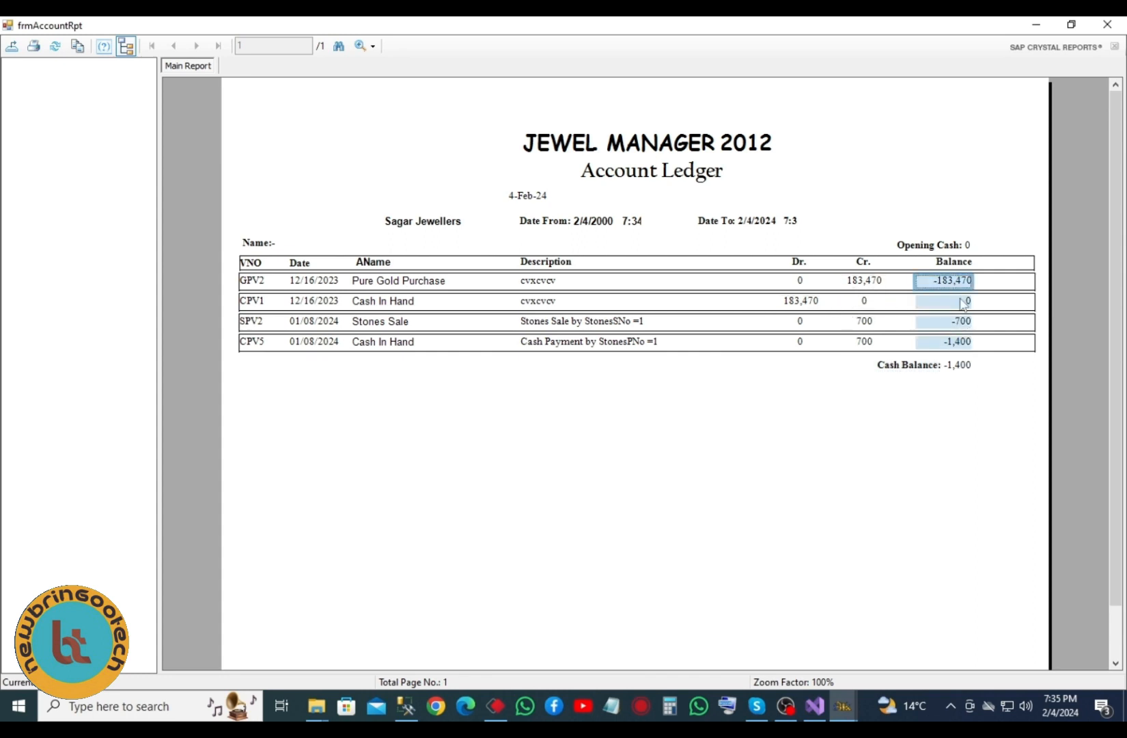
pyautogui.click(957, 370)
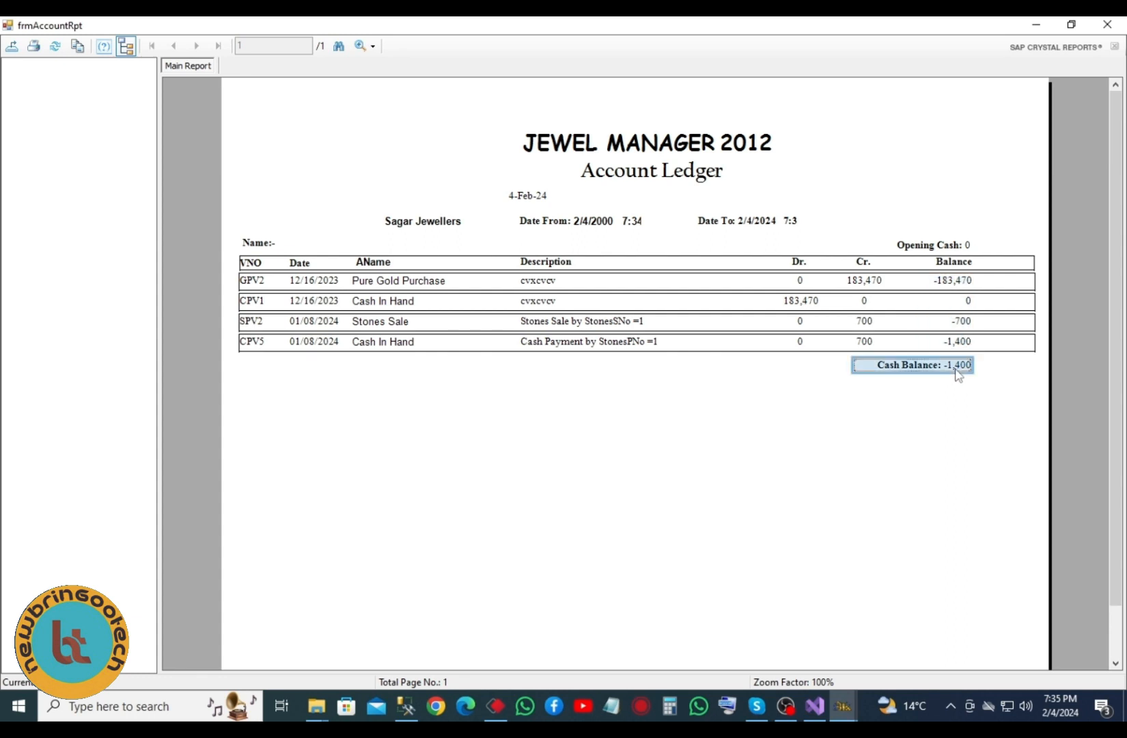
pyautogui.click(1107, 25)
# - Select Asset, Current Asset, and Cash In Hand as subgroup, parent and child account, then view the ledger
pyautogui.click(388, 153)
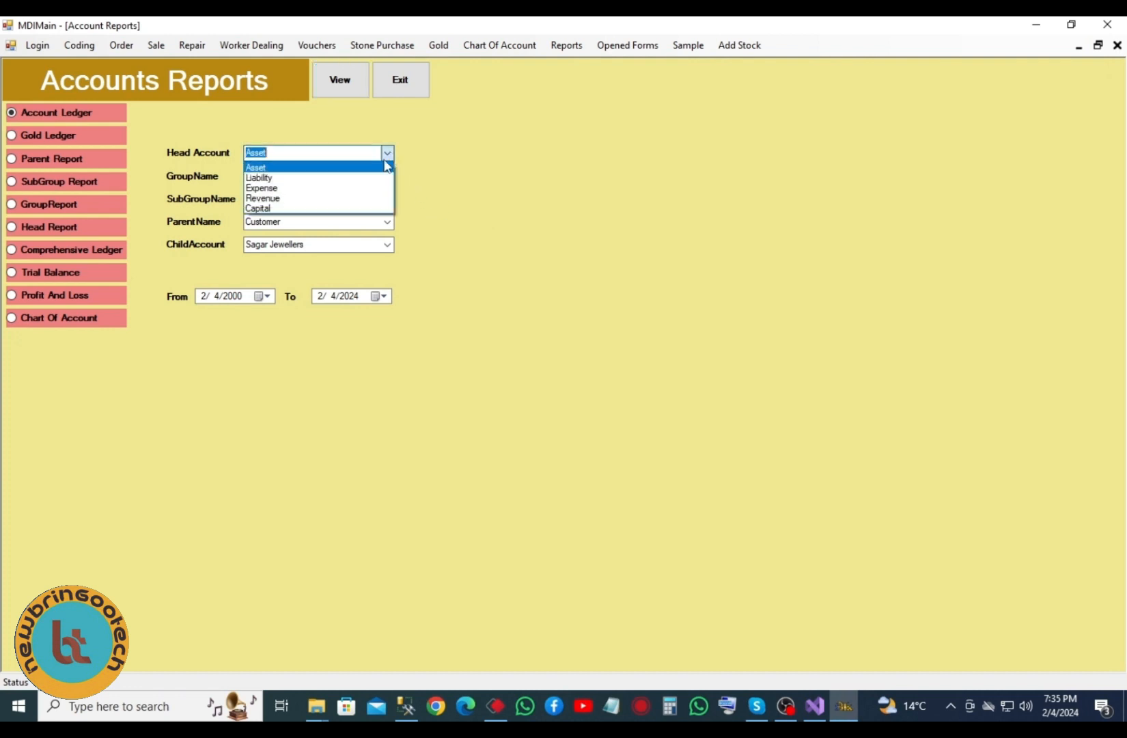
pyautogui.click(382, 171)
pyautogui.click(387, 178)
pyautogui.click(360, 194)
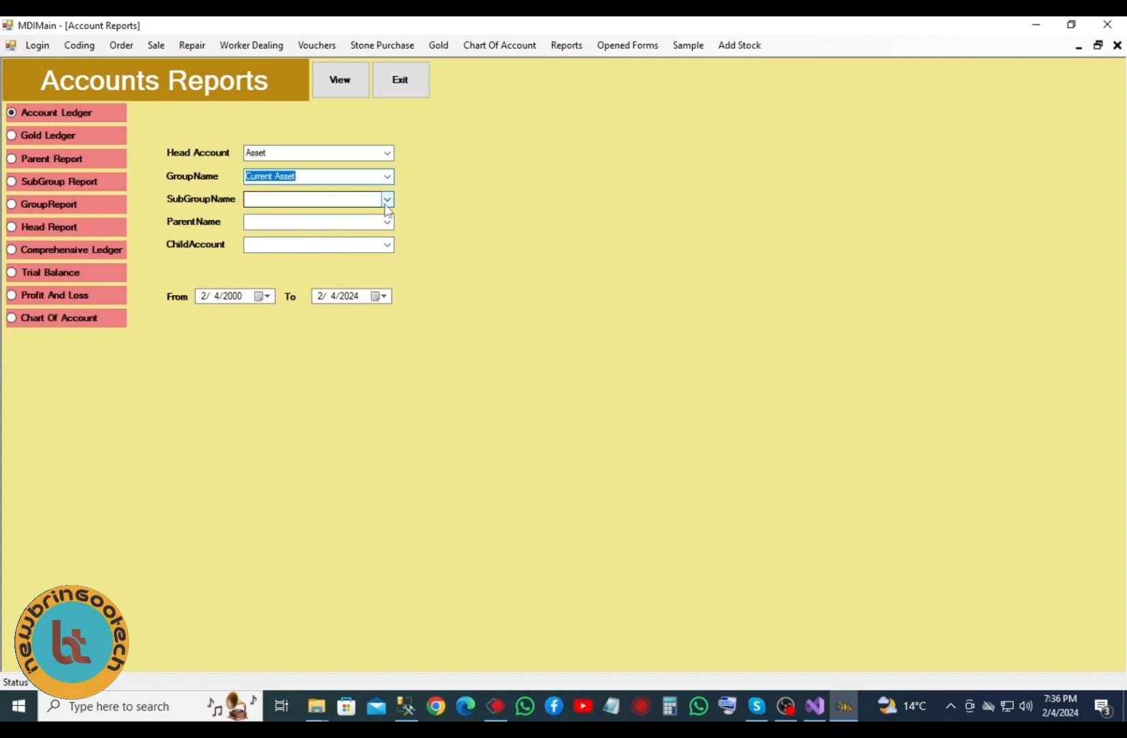
pyautogui.click(387, 200)
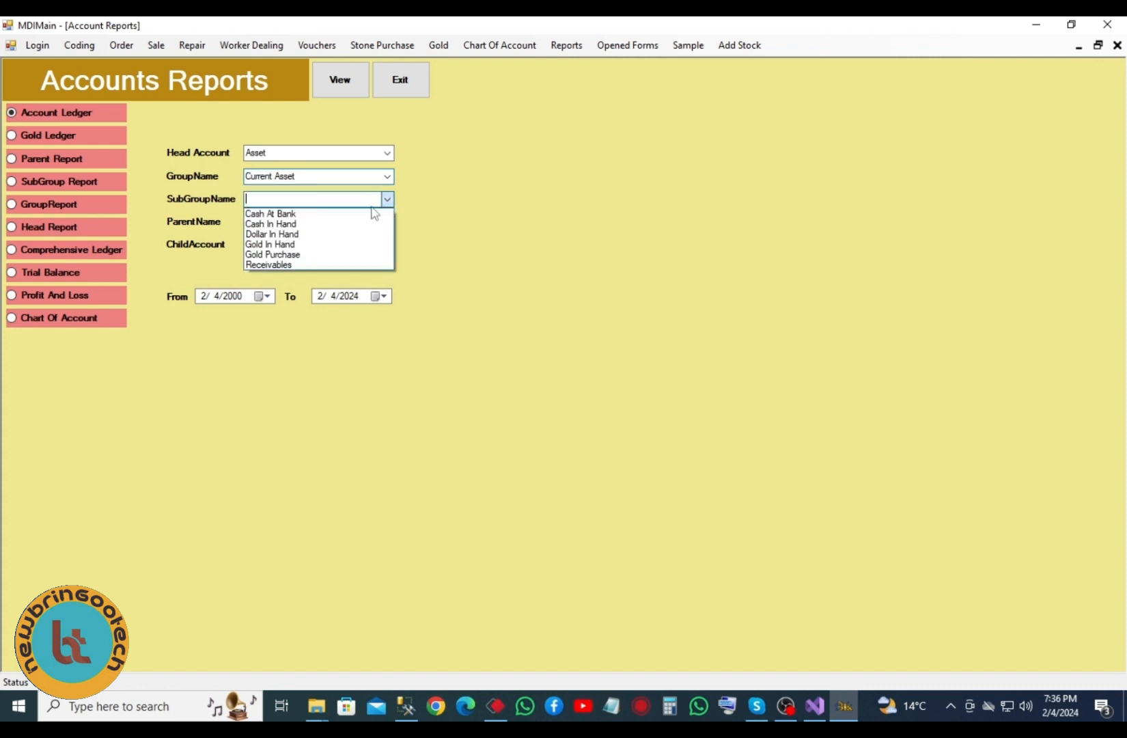
pyautogui.click(315, 226)
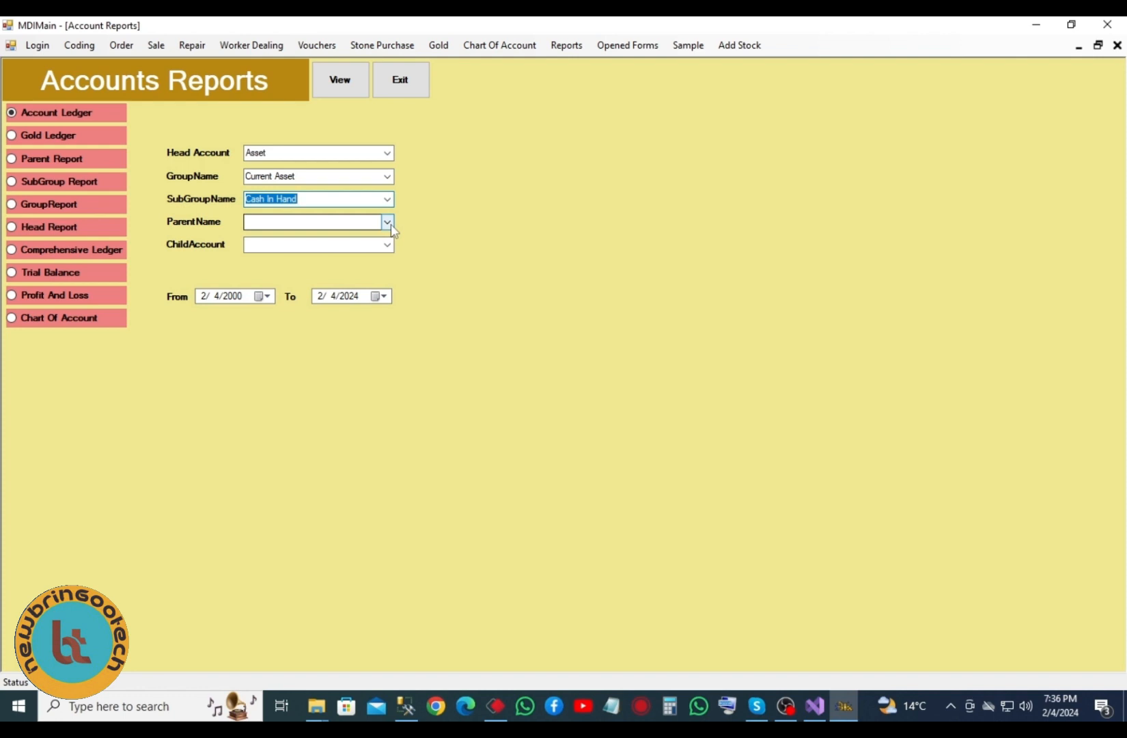
pyautogui.click(387, 223)
pyautogui.click(382, 236)
pyautogui.click(387, 245)
pyautogui.click(334, 261)
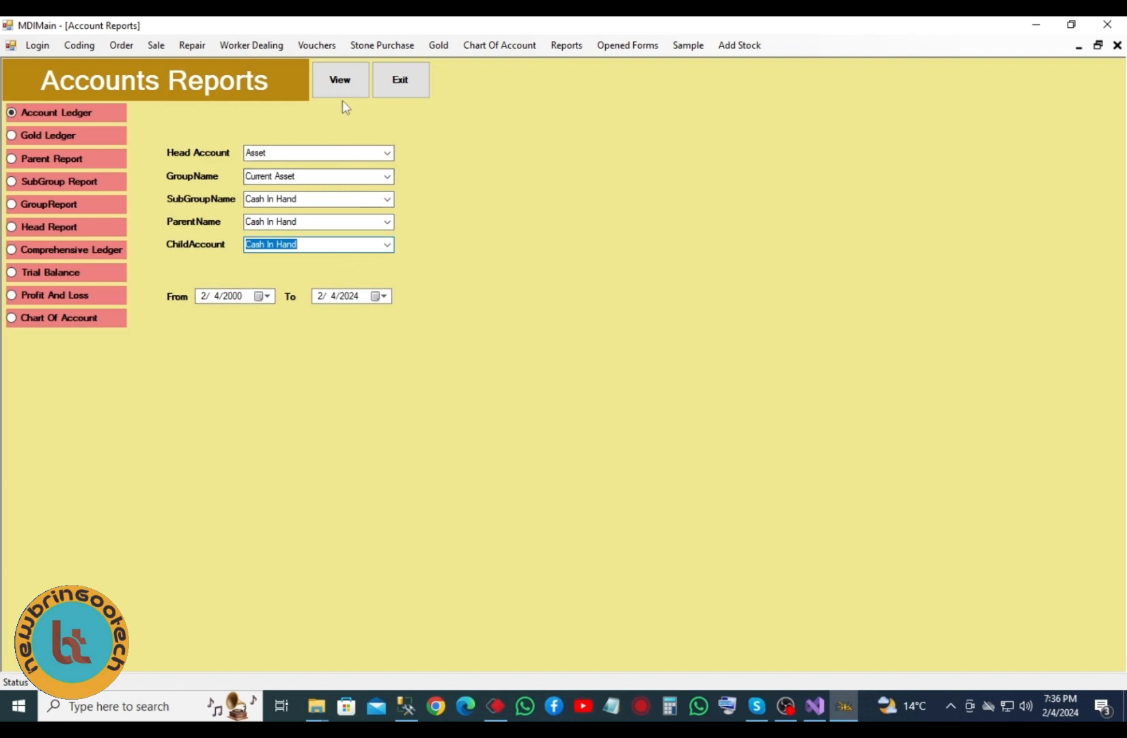
pyautogui.click(345, 82)
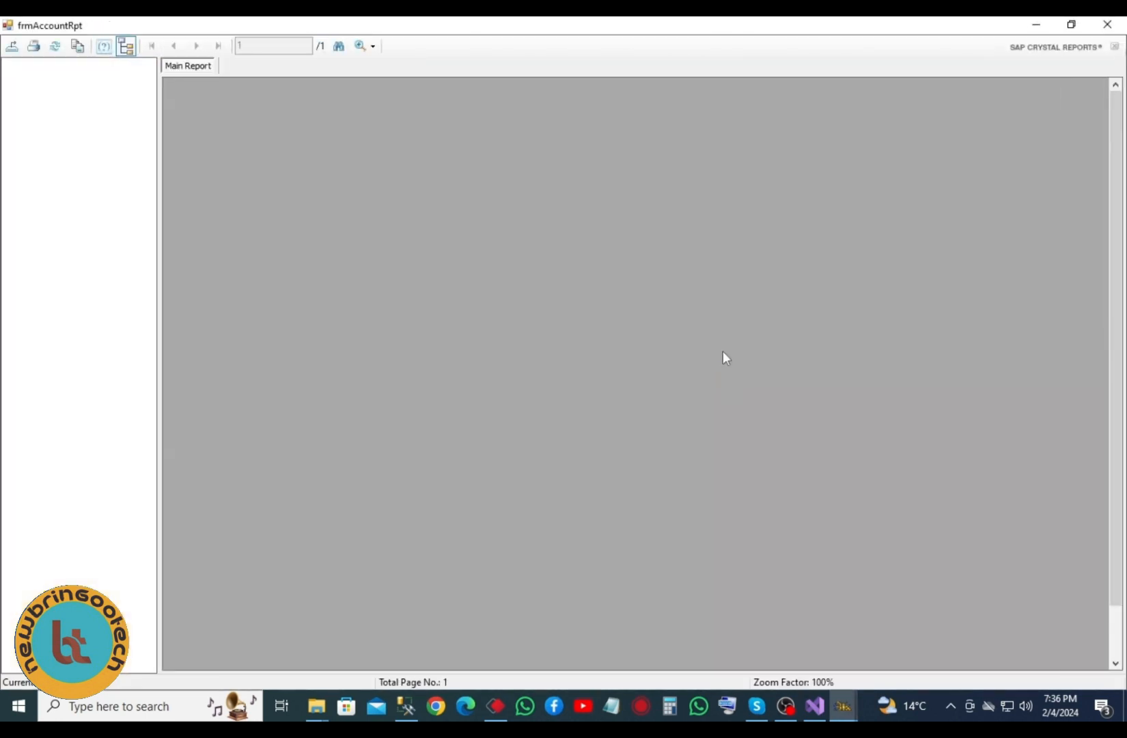
# - Inspect the Cash In Hand header, date range, 500000 Opening Cash and Dr./Cr. columns
pyautogui.click(412, 225)
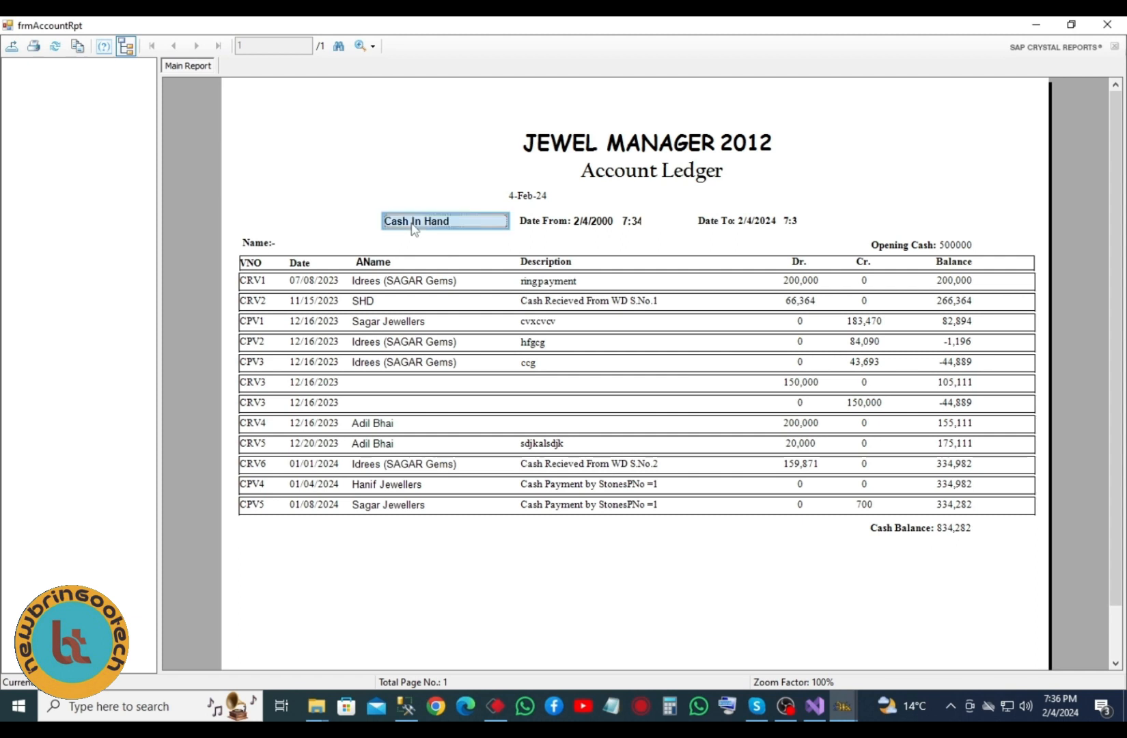
pyautogui.click(581, 227)
pyautogui.click(735, 226)
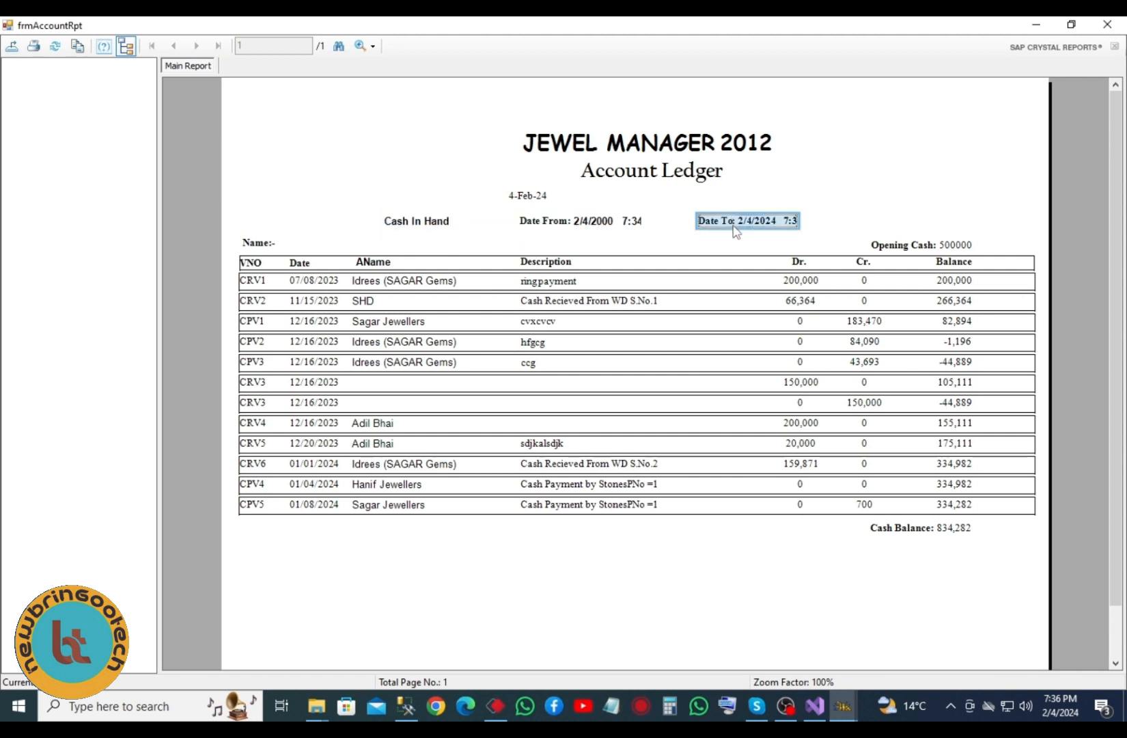
pyautogui.click(956, 250)
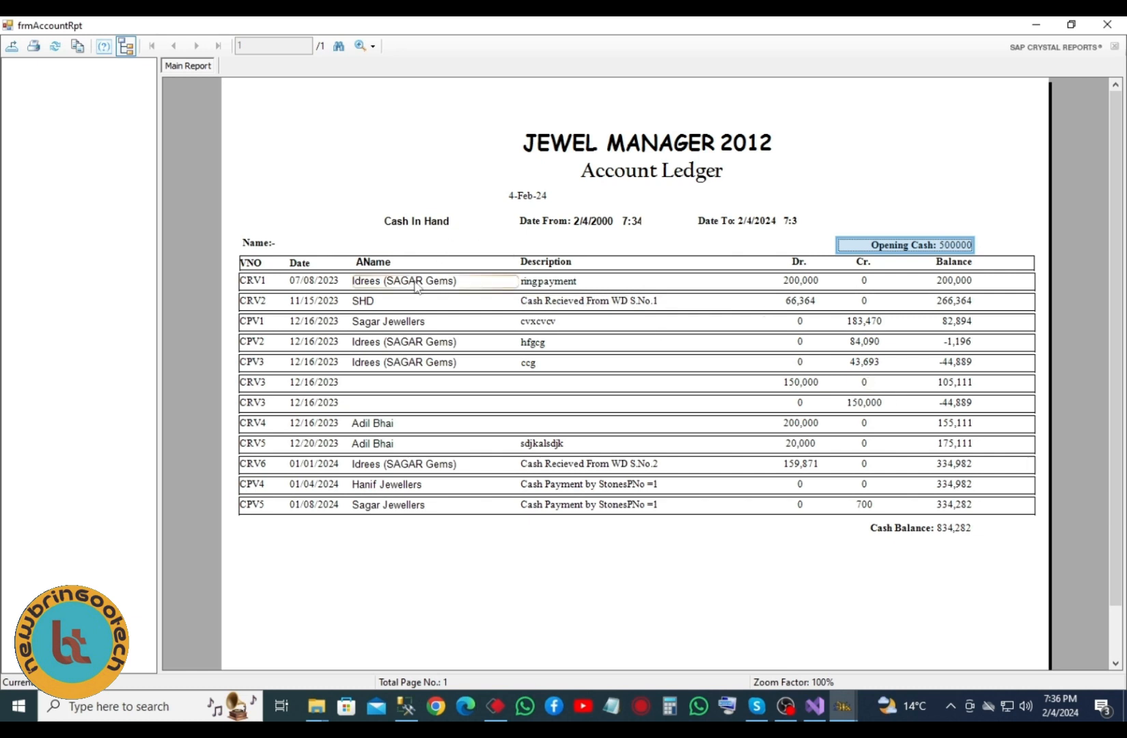
pyautogui.click(798, 283)
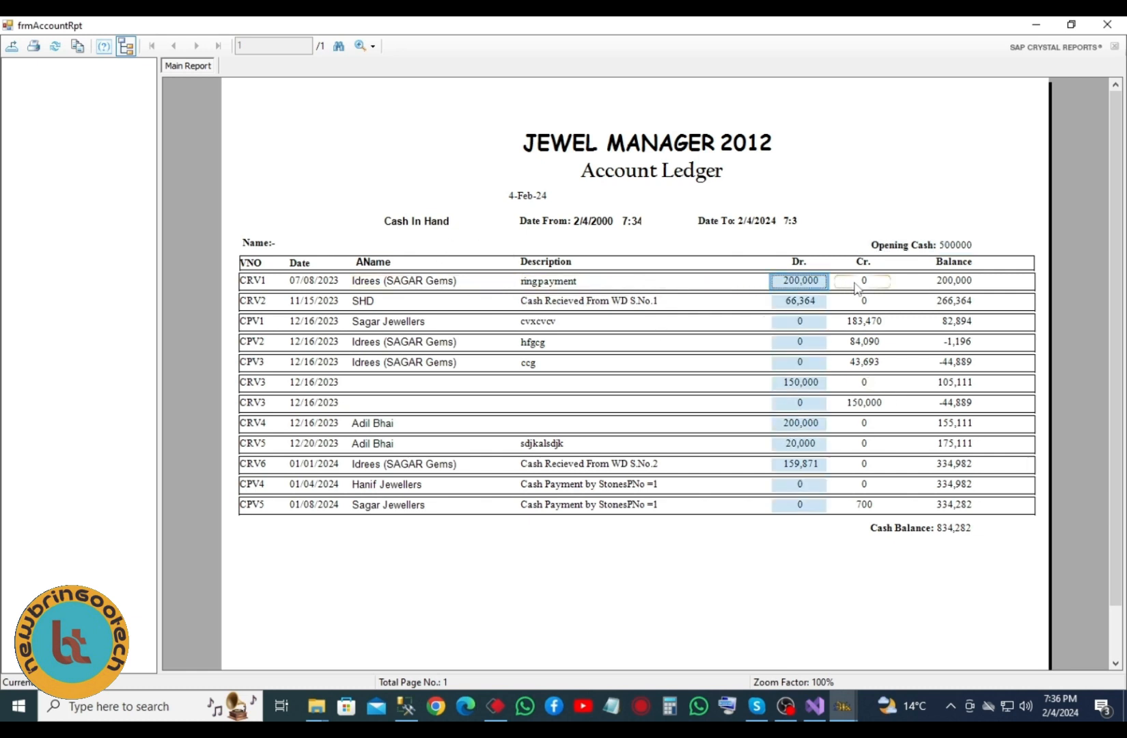
pyautogui.click(854, 284)
# - Go through the account names from Sagar Jewellers to Adil Bhai, the Dr./Cr. amounts and 834,282 cash balance, then close the report
pyautogui.click(389, 288)
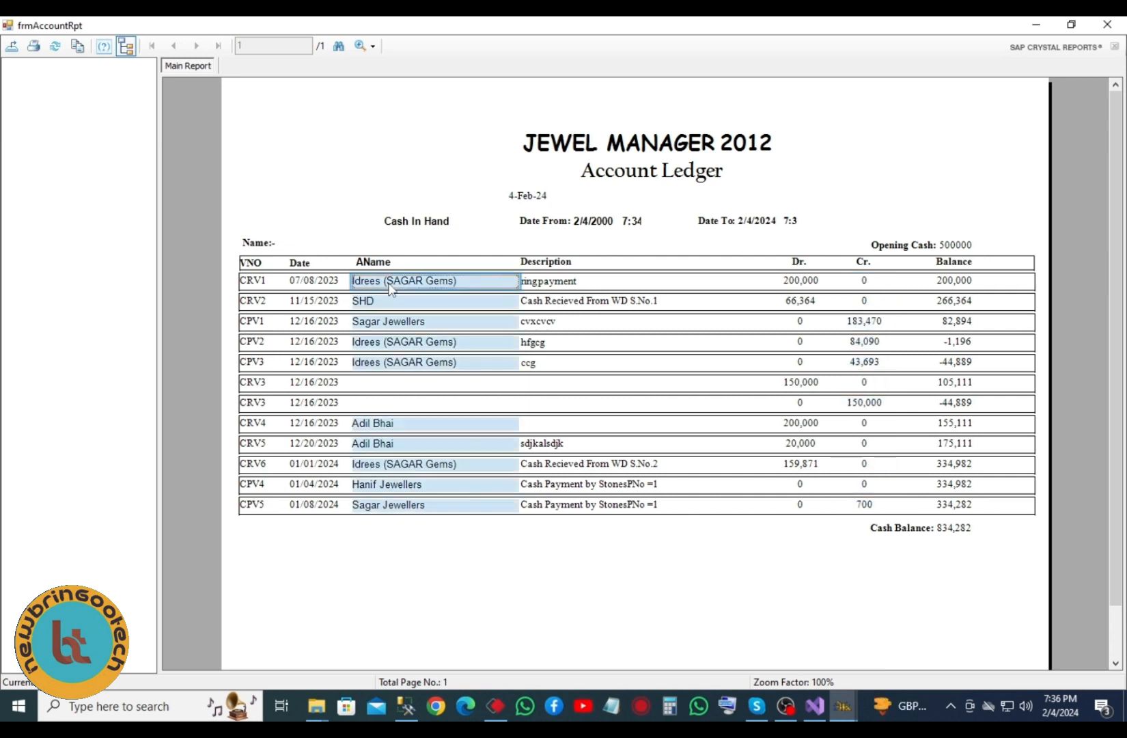
pyautogui.click(382, 304)
pyautogui.click(382, 324)
pyautogui.click(381, 345)
pyautogui.click(383, 363)
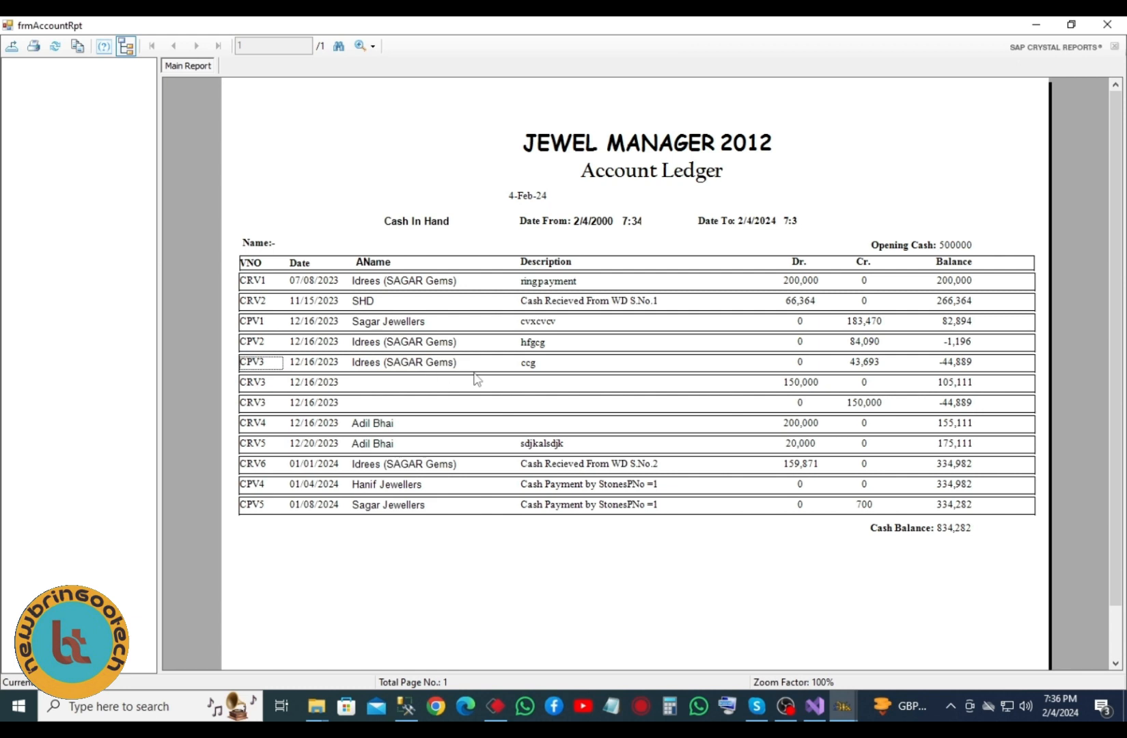
pyautogui.click(393, 425)
pyautogui.click(805, 286)
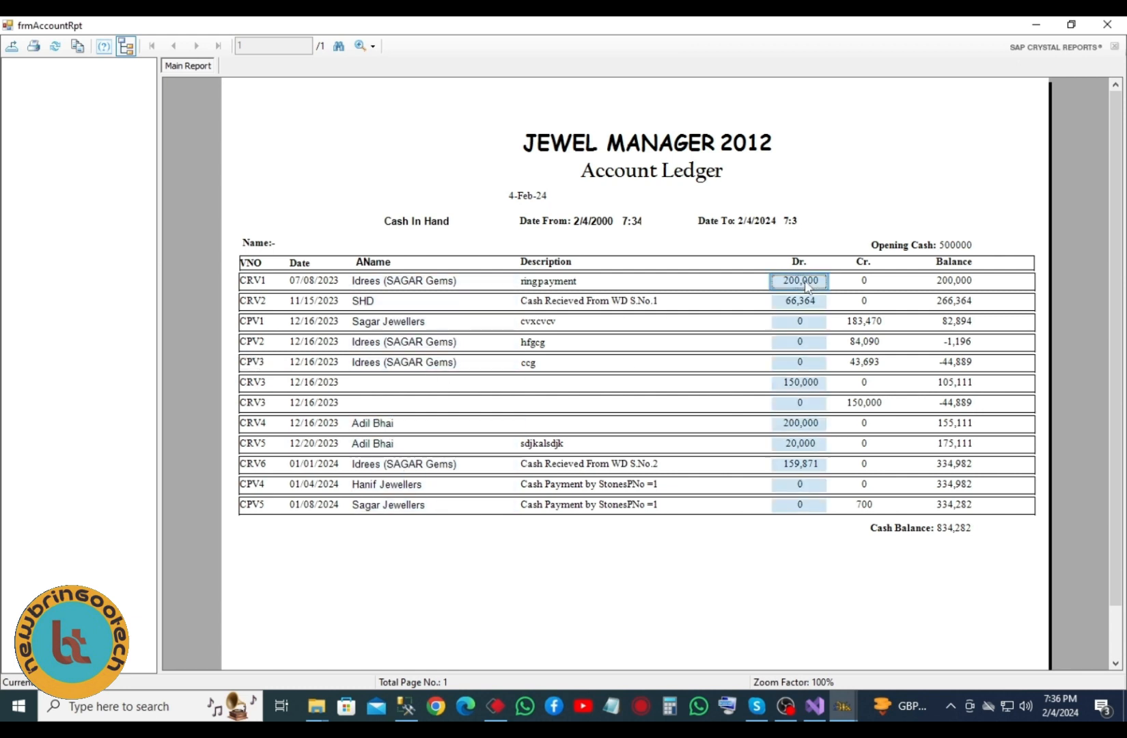
pyautogui.click(866, 287)
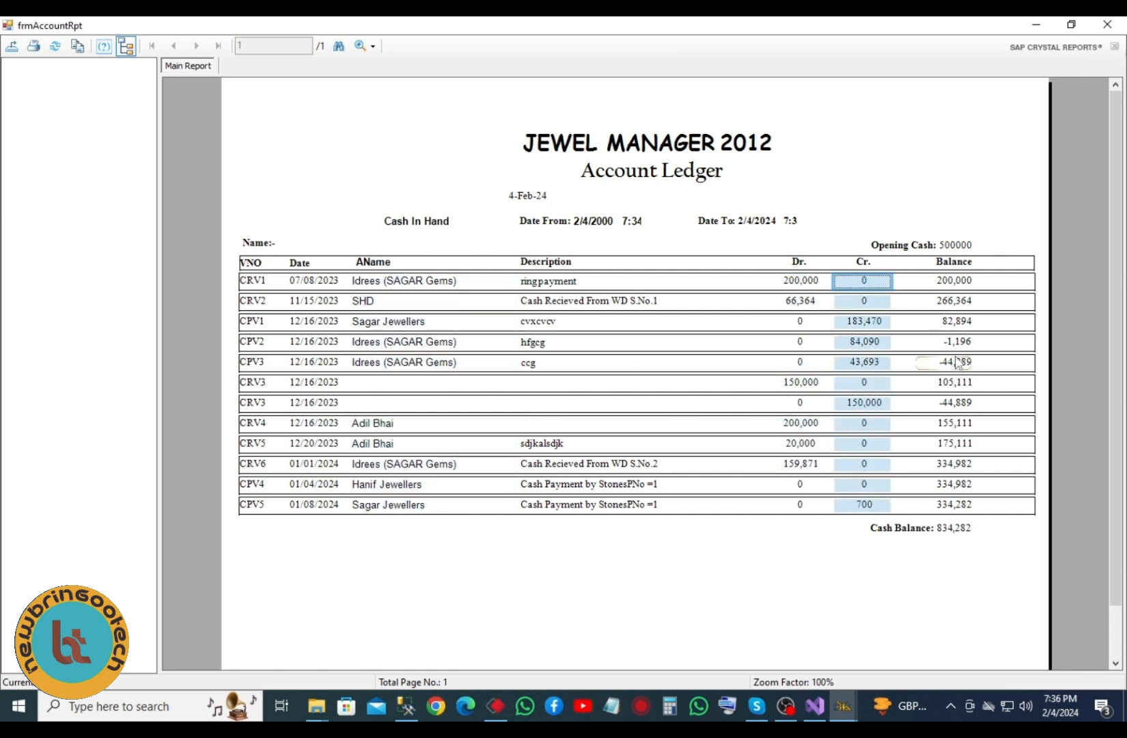
pyautogui.click(963, 535)
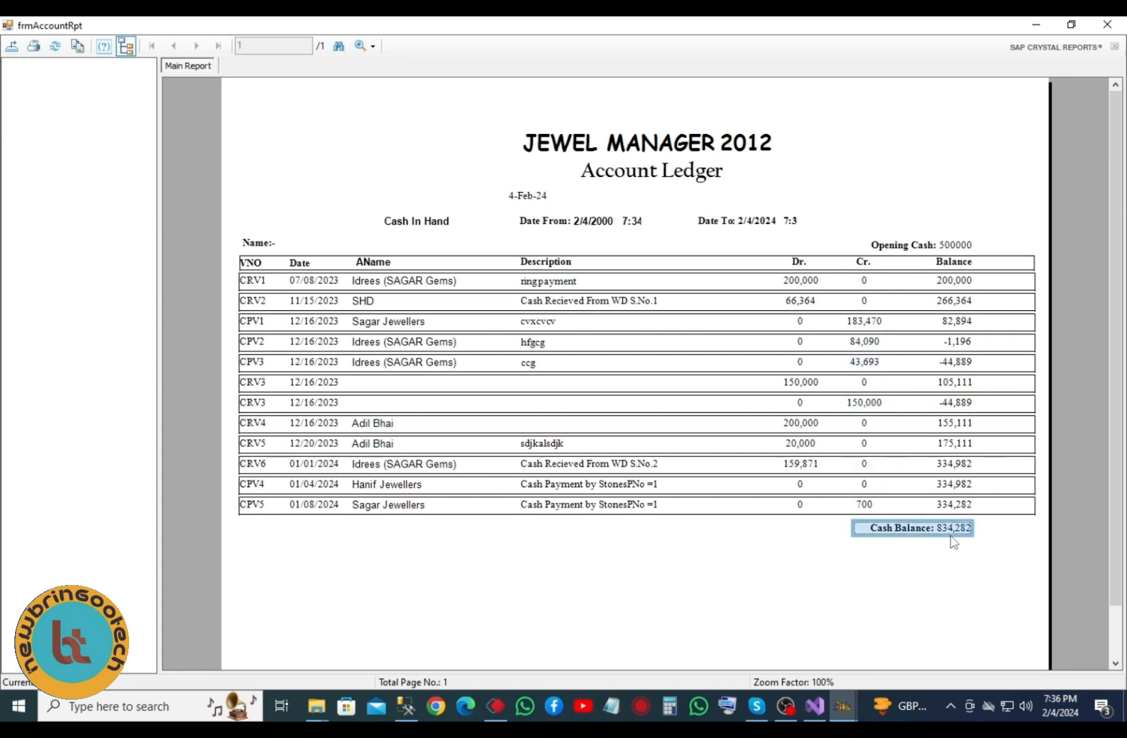
pyautogui.click(1107, 24)
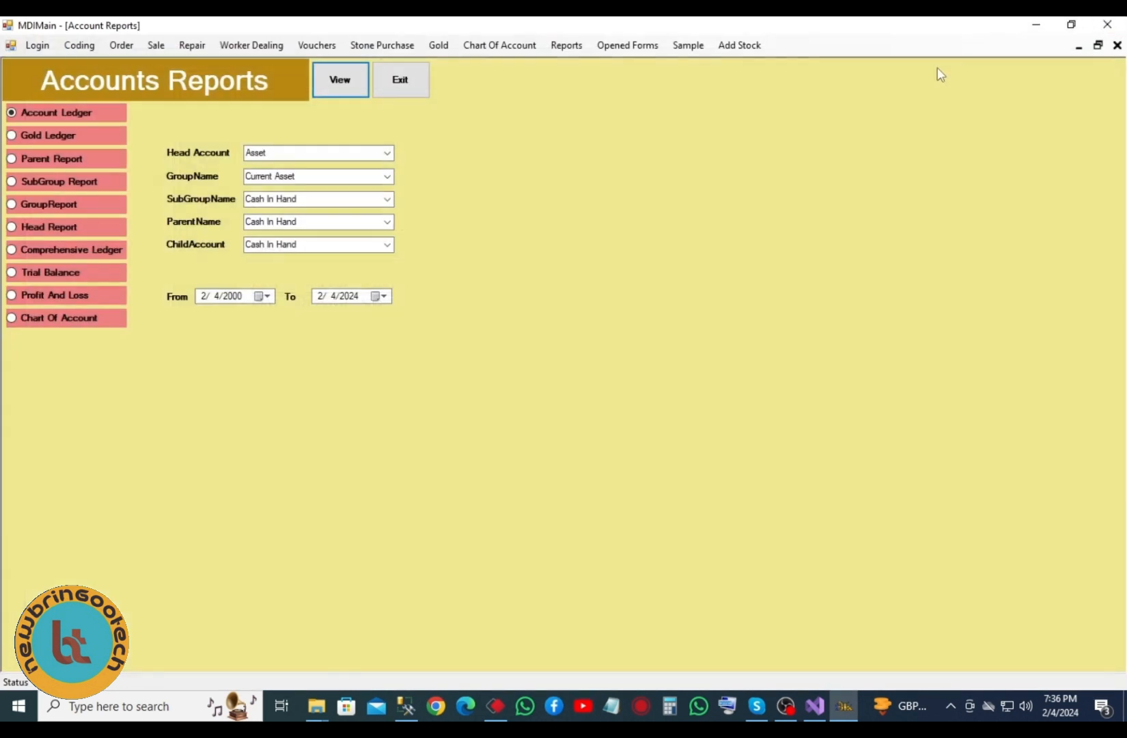
# - Step through the Gold Ledger, Parent, SubGroup and Group report types and settle on Head Report
pyautogui.click(61, 138)
pyautogui.click(72, 162)
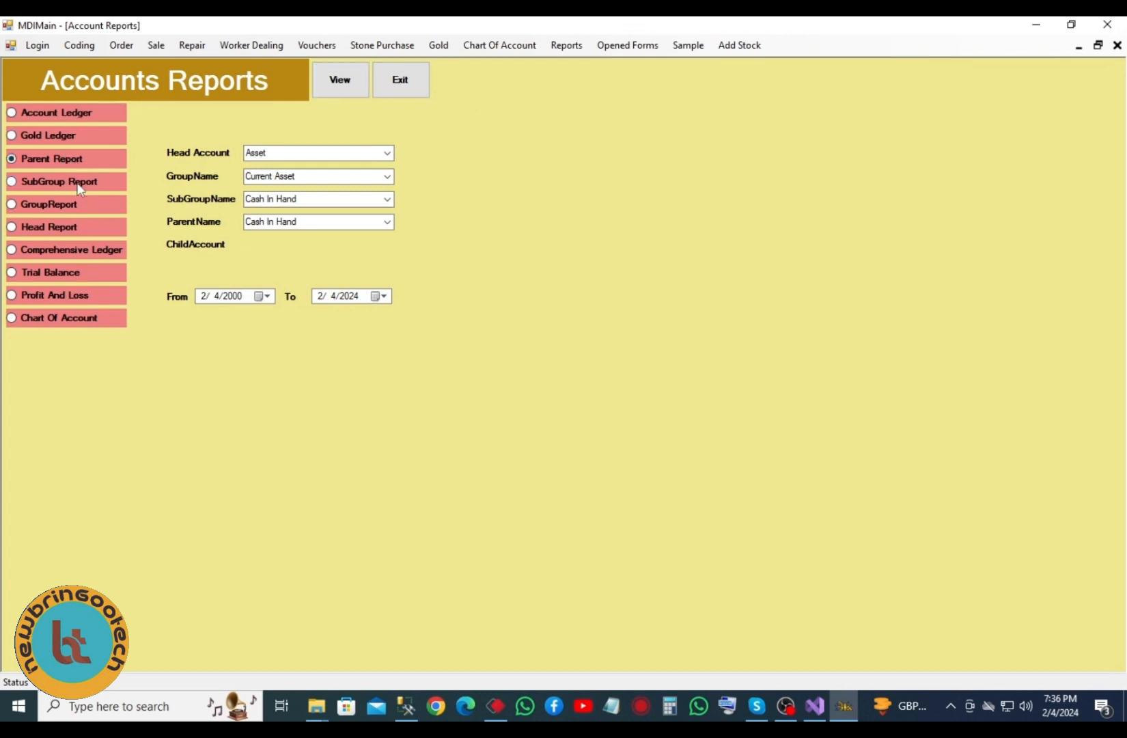
pyautogui.click(77, 184)
pyautogui.click(68, 209)
pyautogui.click(69, 226)
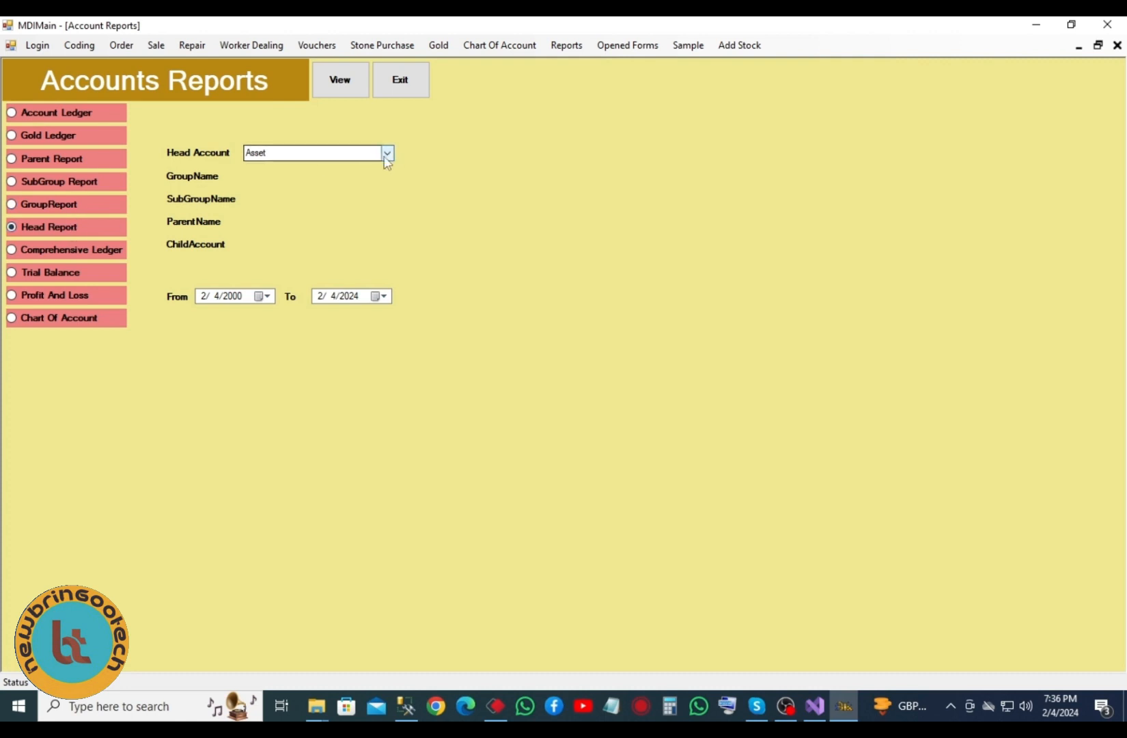
pyautogui.click(340, 80)
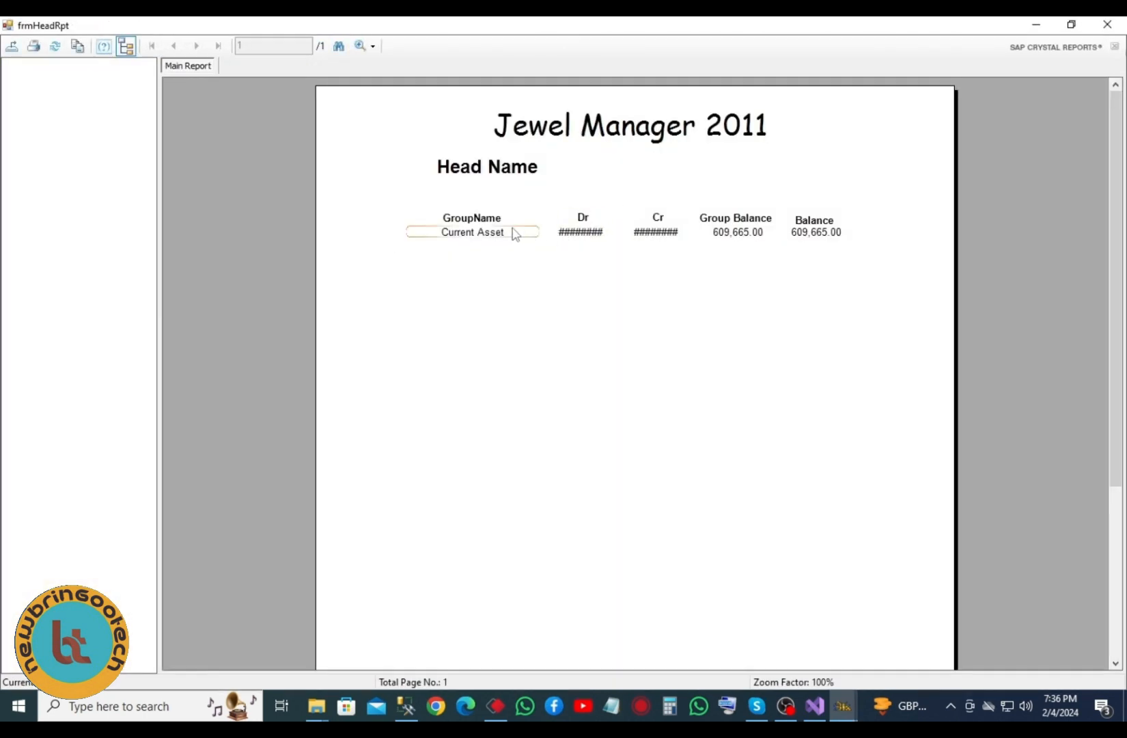
pyautogui.click(487, 238)
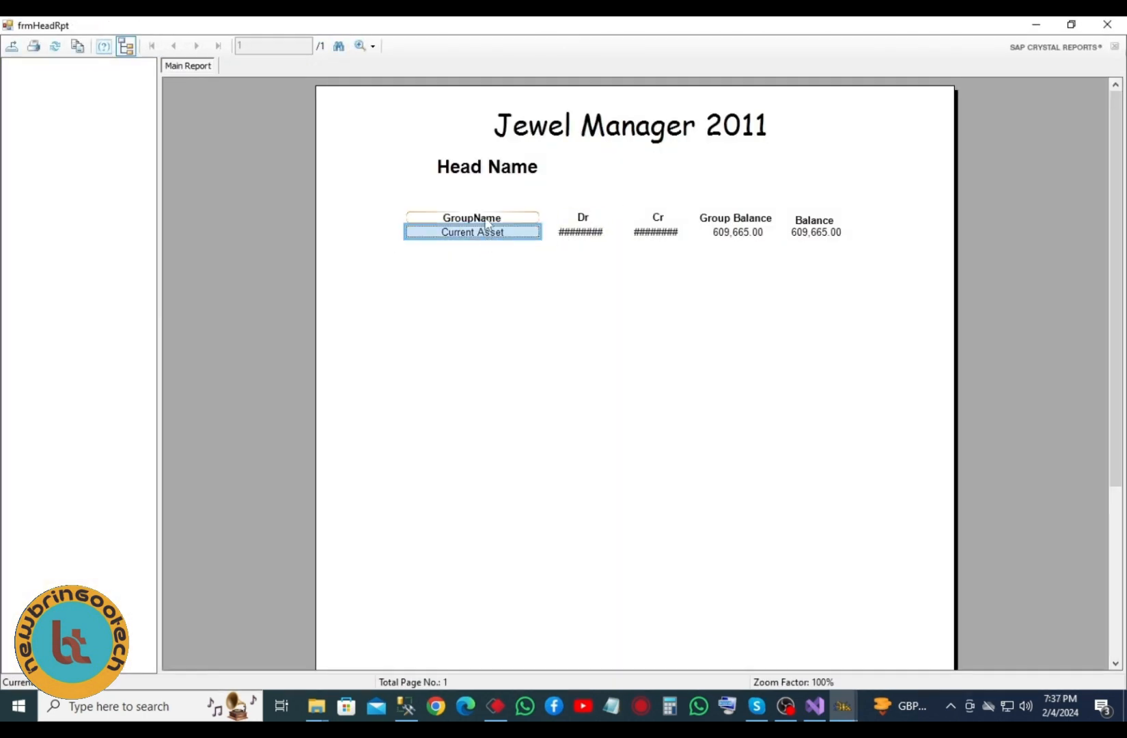
pyautogui.click(573, 233)
pyautogui.click(651, 243)
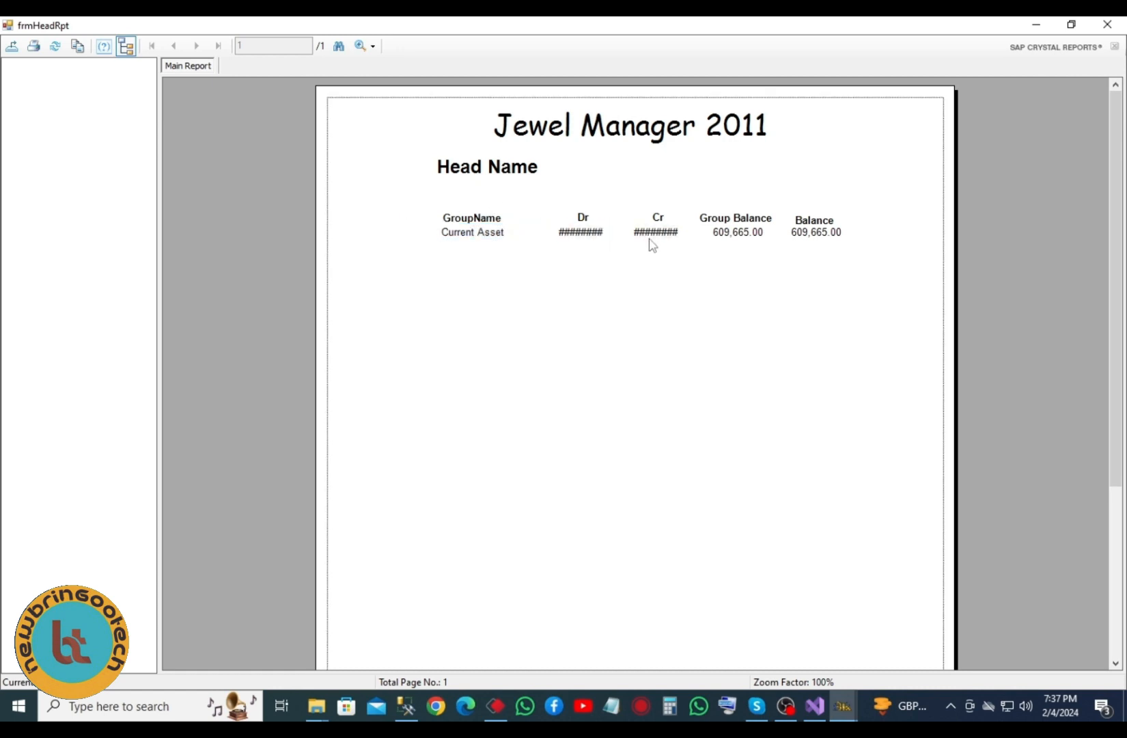
pyautogui.click(743, 236)
pyautogui.click(829, 236)
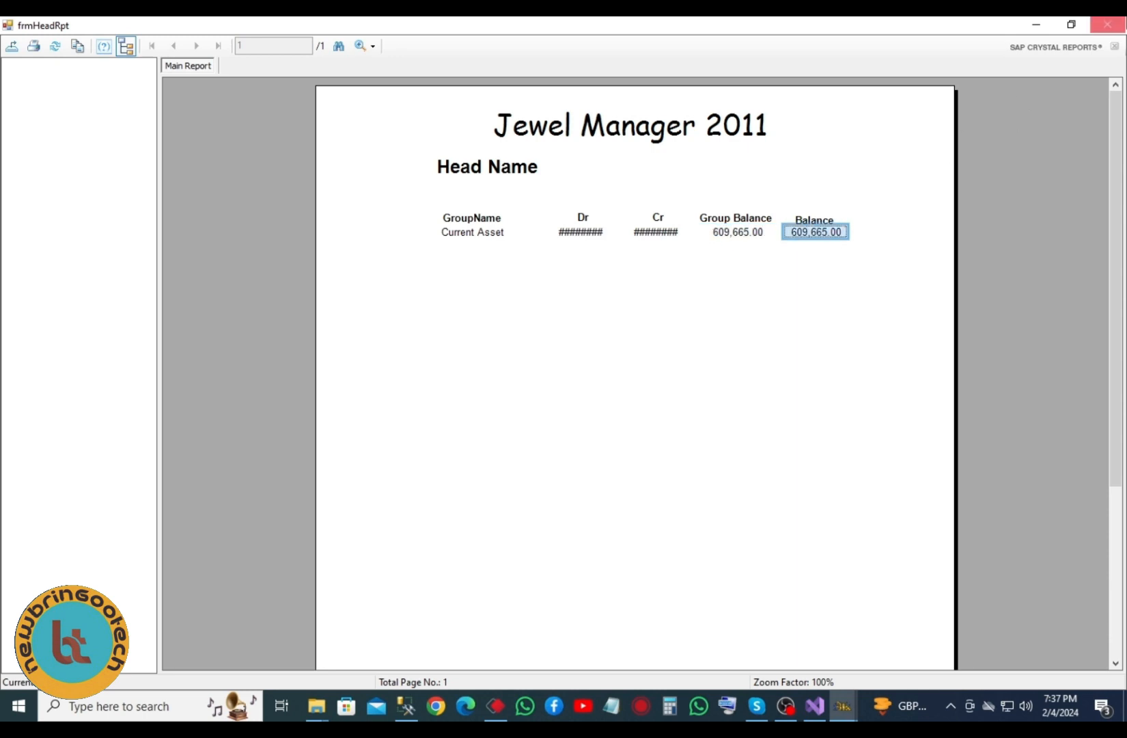
pyautogui.click(1093, 25)
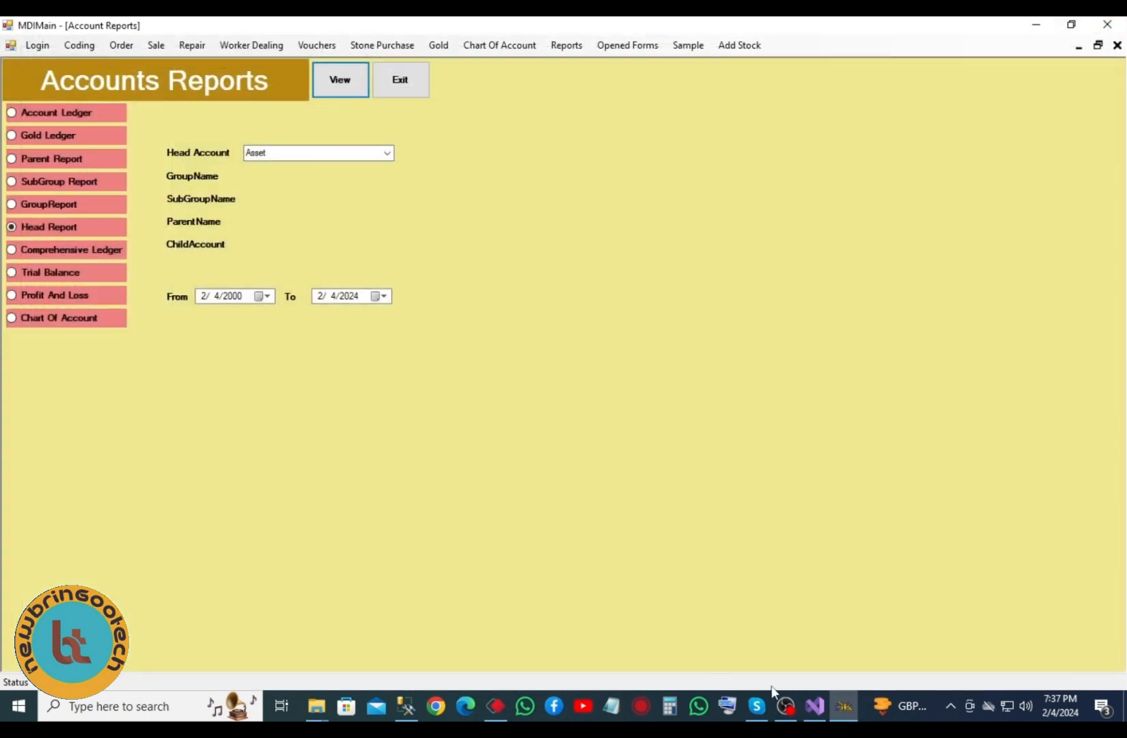